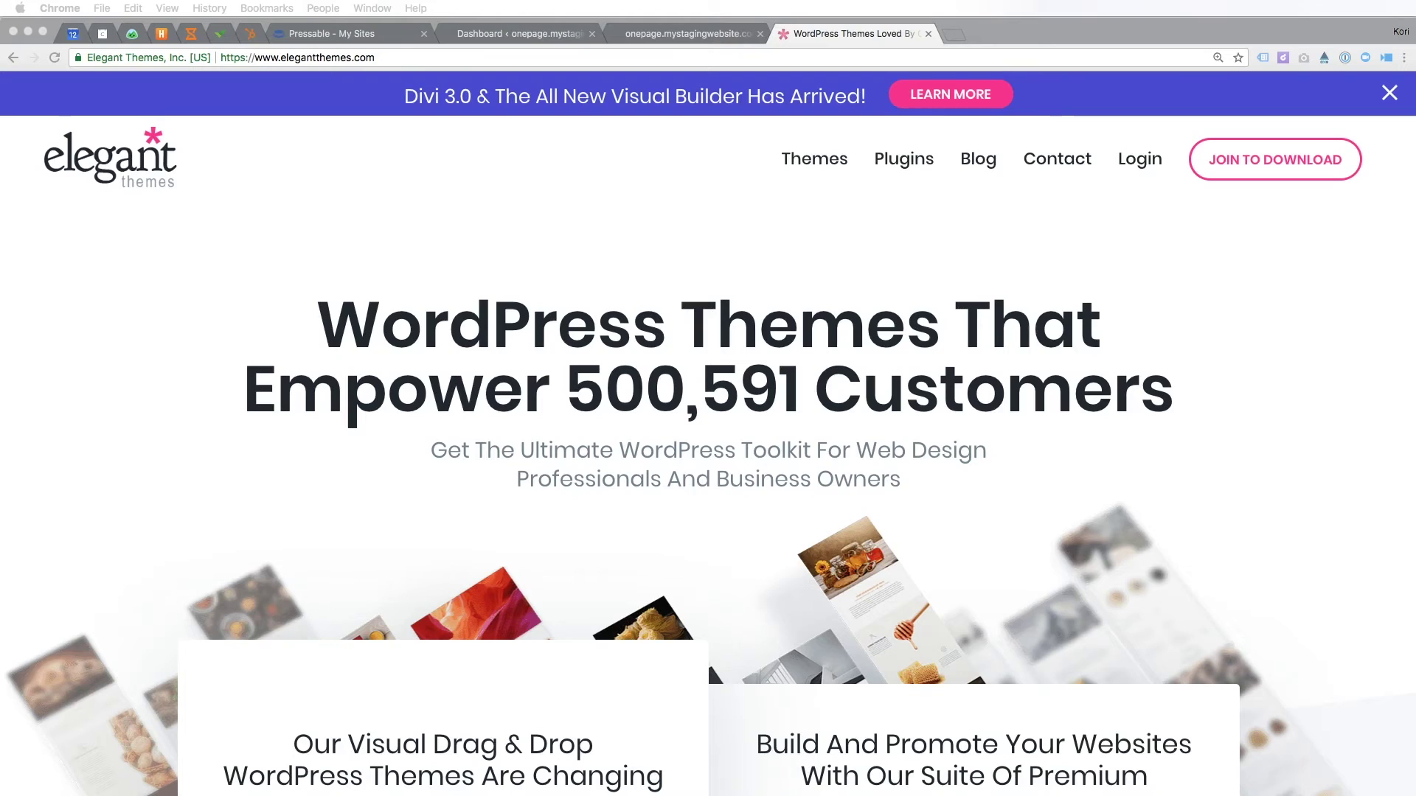
Switch to the onepage.mystagingwebsite.com site and open the theme management page in its WordPress dashboard.
{"action": "left_click", "coordinate": [655, 39]}
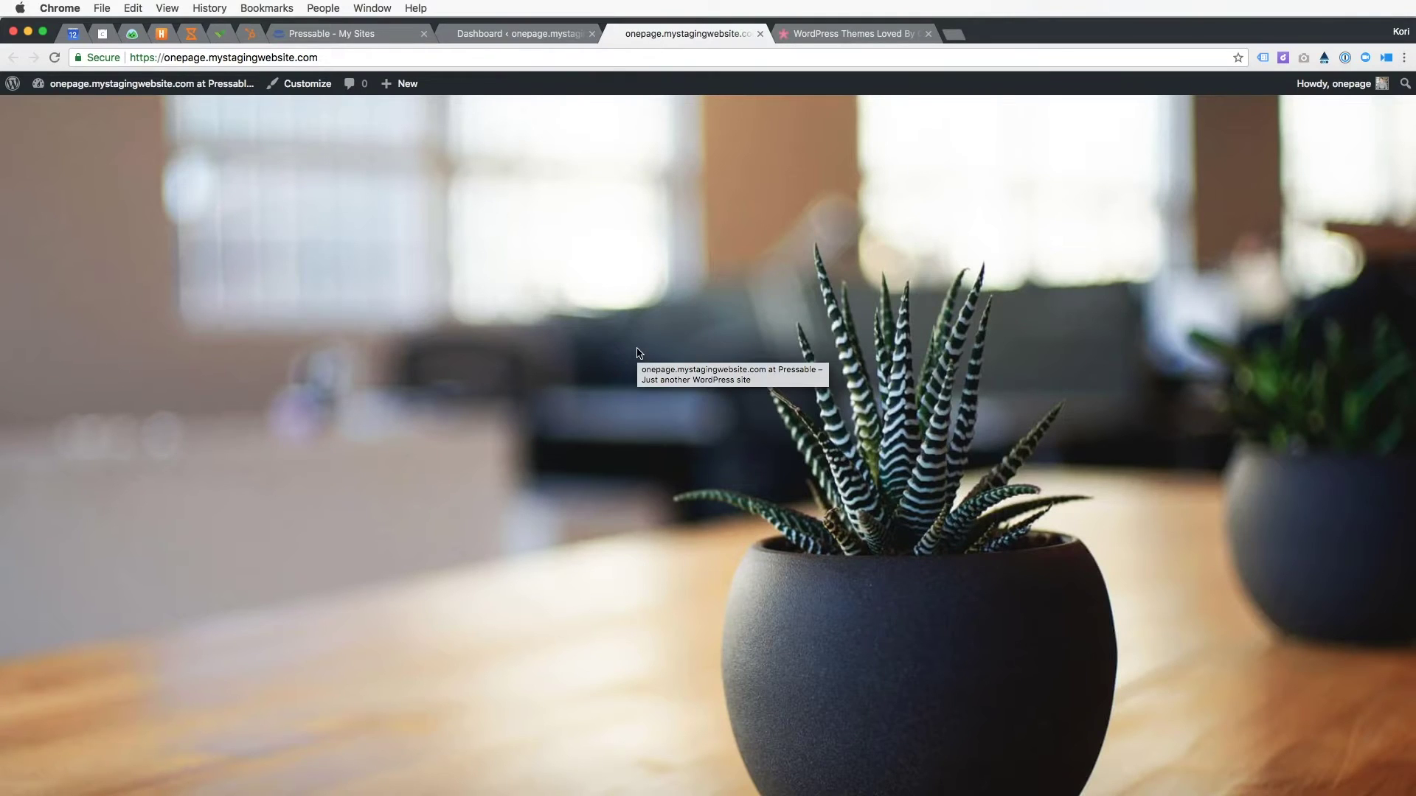
{"action": "mouse_move", "coordinate": [73, 84]}
{"action": "left_click", "coordinate": [63, 110]}
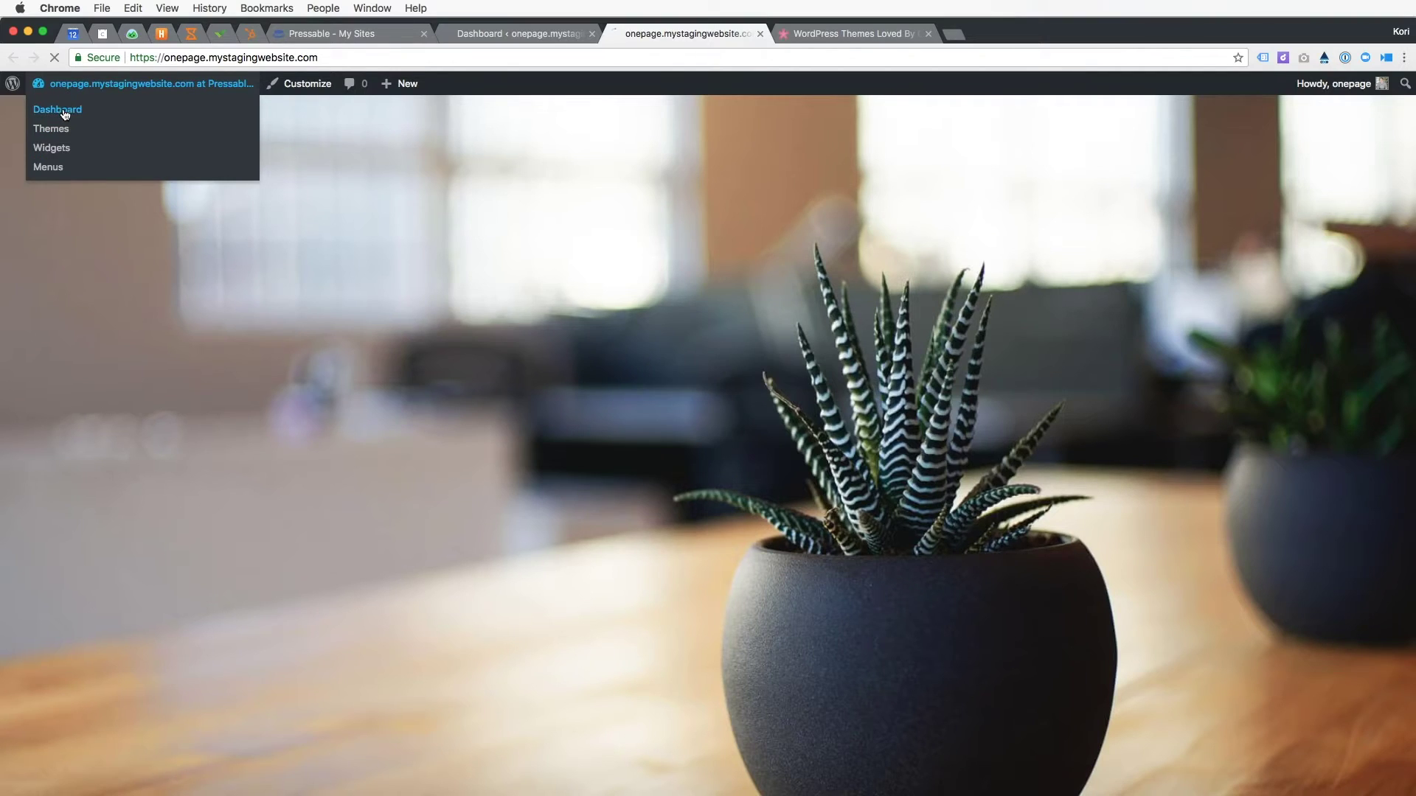
{"action": "mouse_move", "coordinate": [67, 345]}
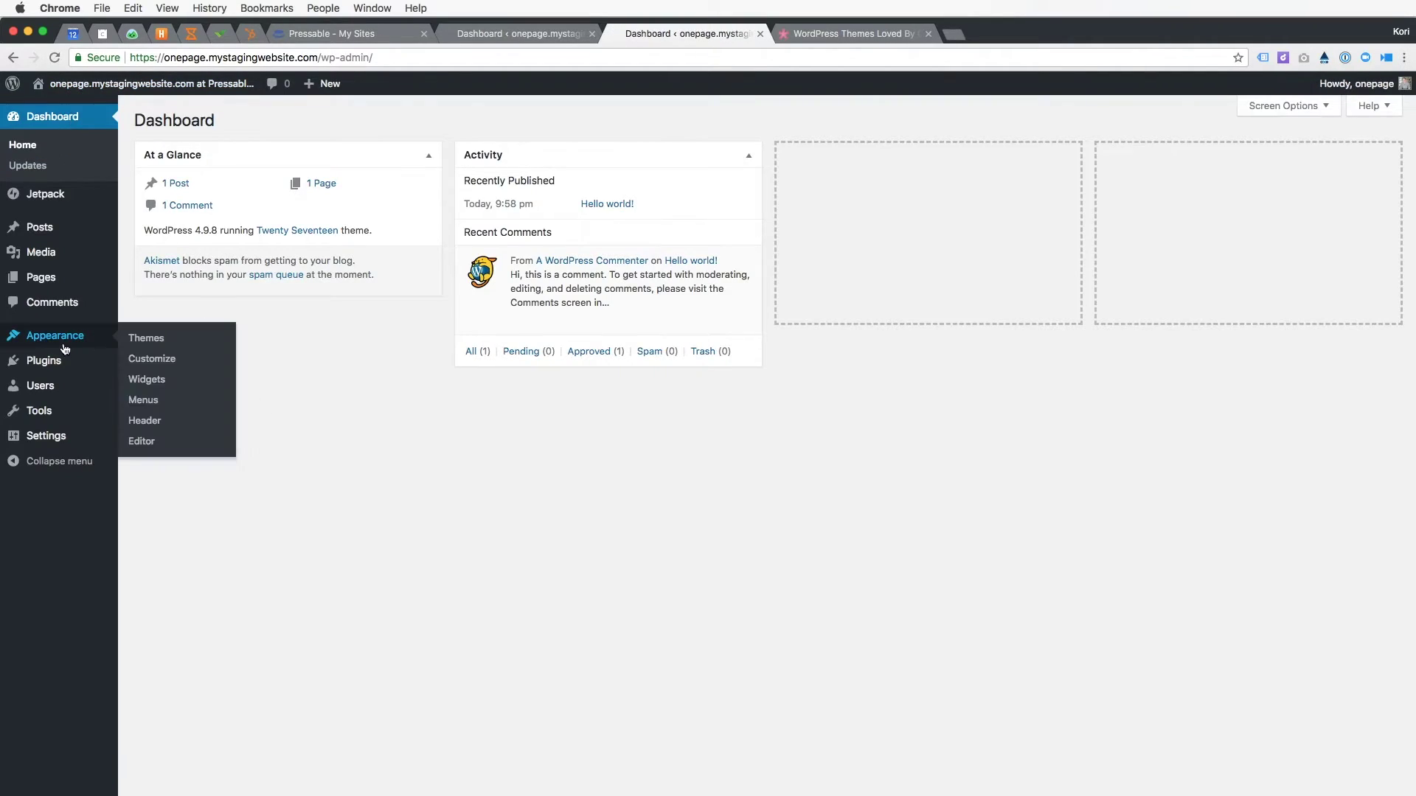
{"action": "left_click", "coordinate": [167, 339]}
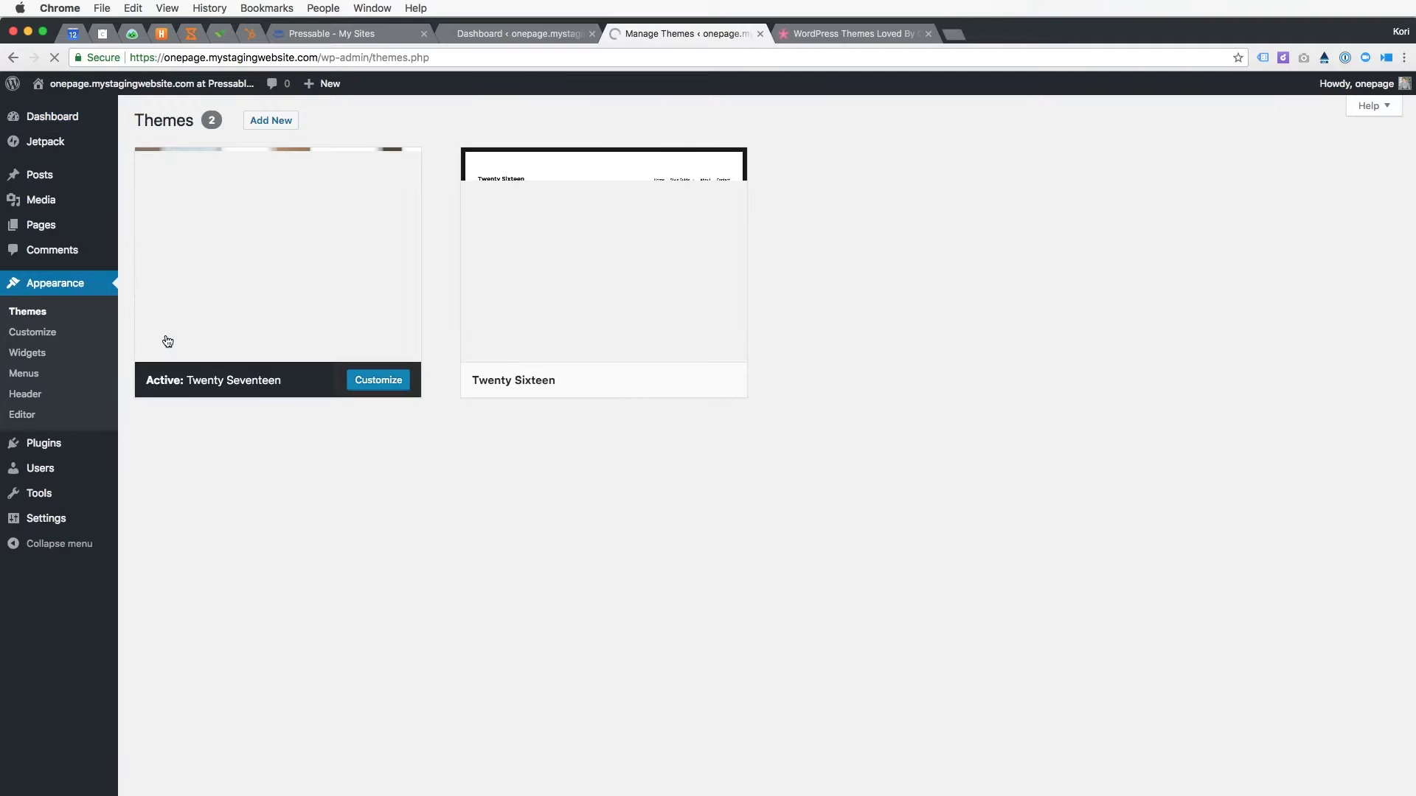
Upload and install the Divi theme from Divi.zip and activate it.
{"action": "left_click", "coordinate": [270, 120]}
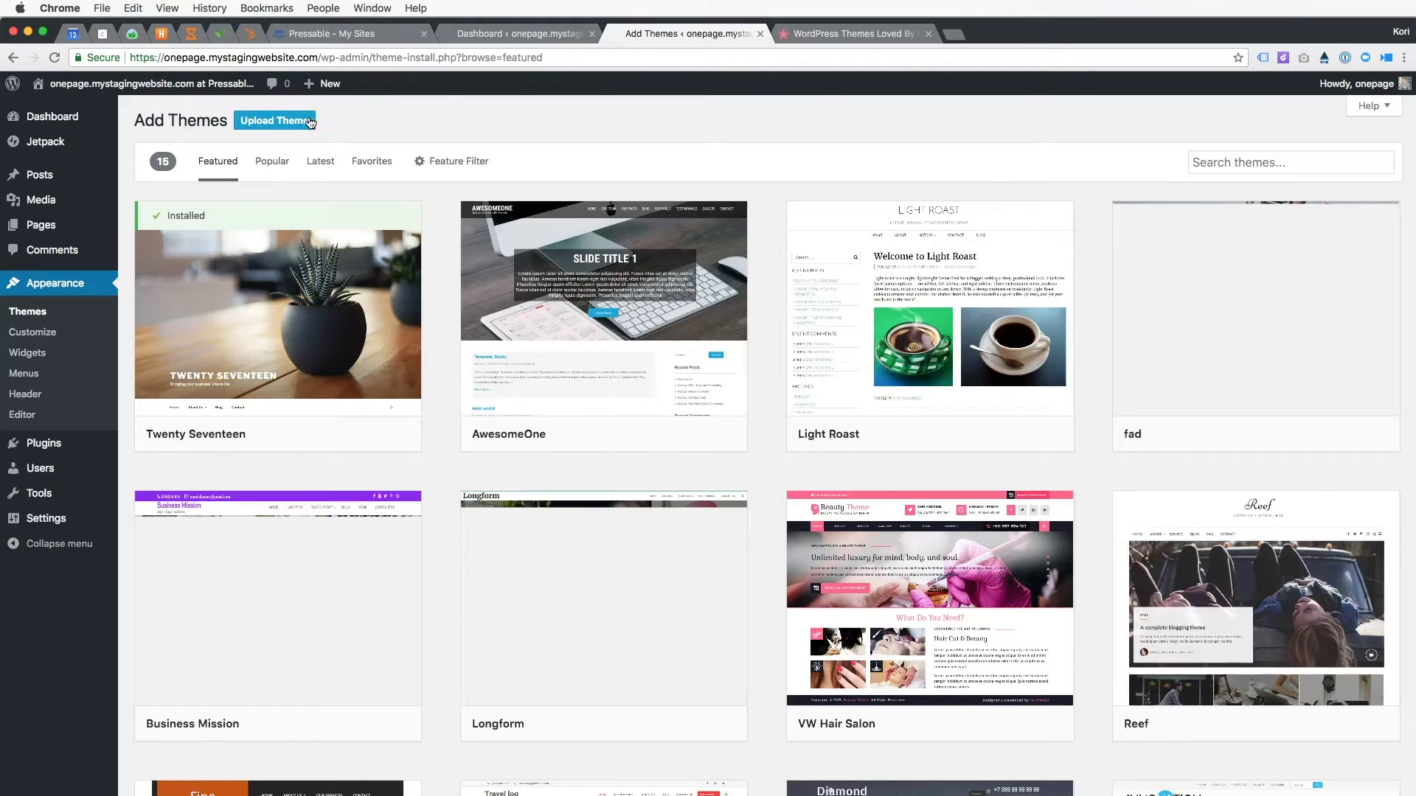
{"action": "left_click", "coordinate": [283, 127]}
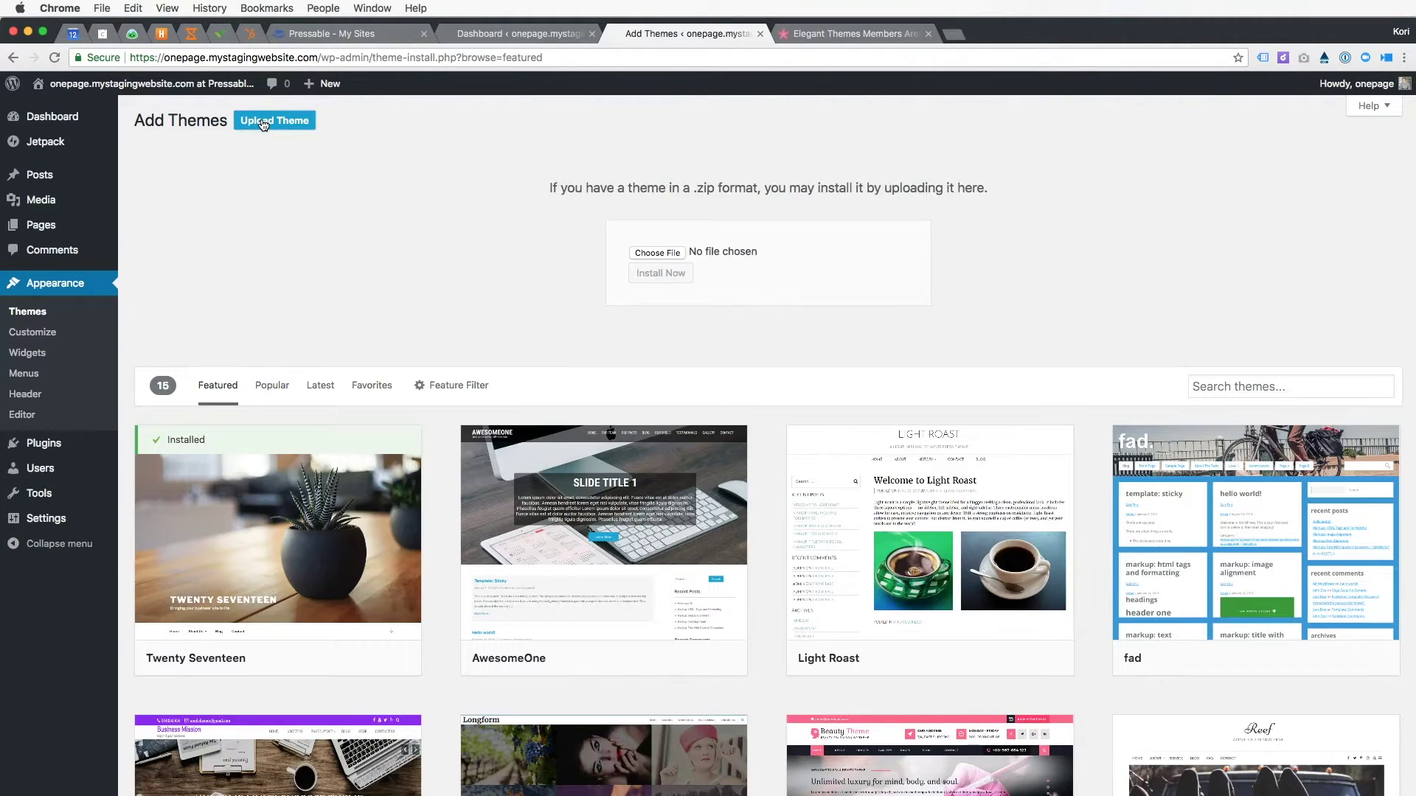
{"action": "left_click", "coordinate": [649, 253]}
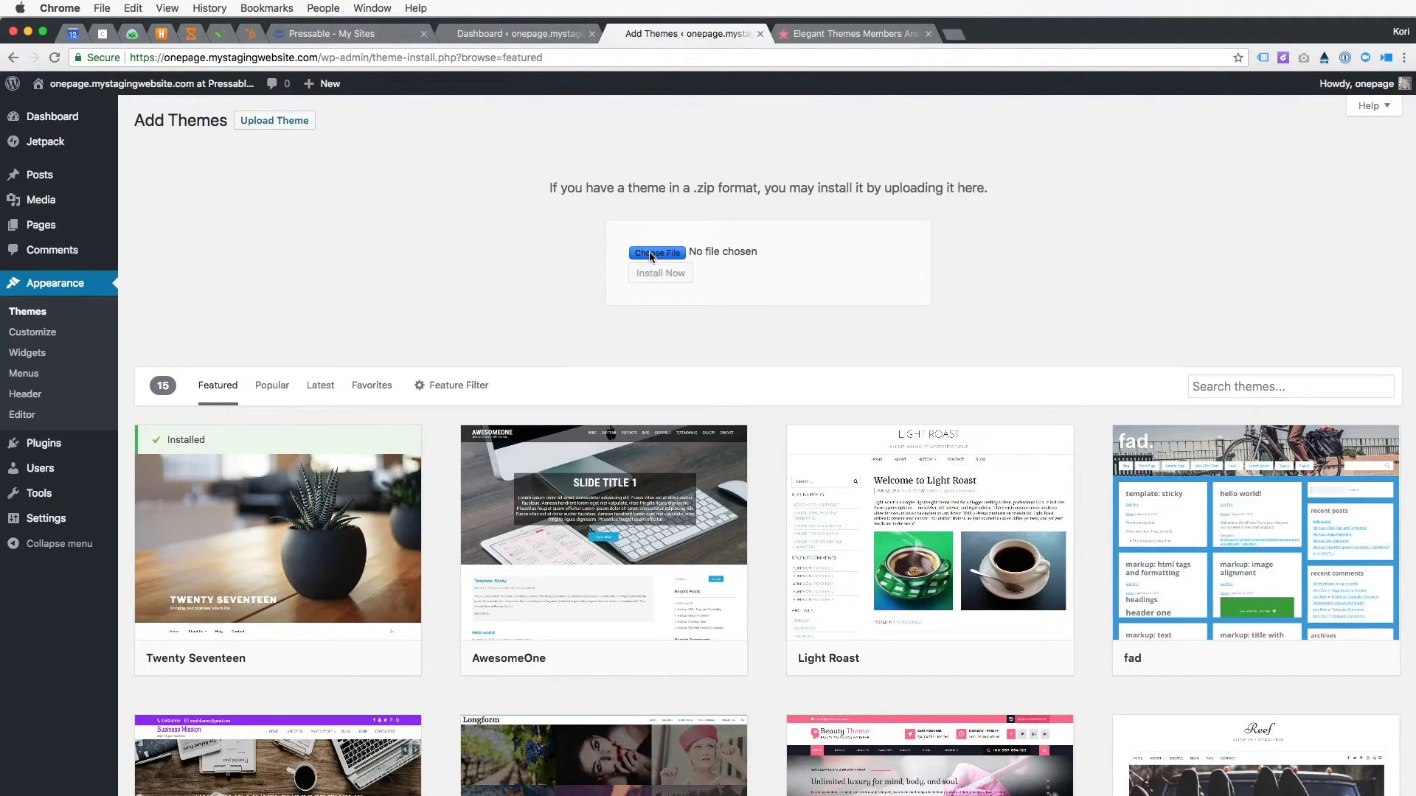
{"action": "type", "text": "divi"}
{"action": "key", "text": "Return"}
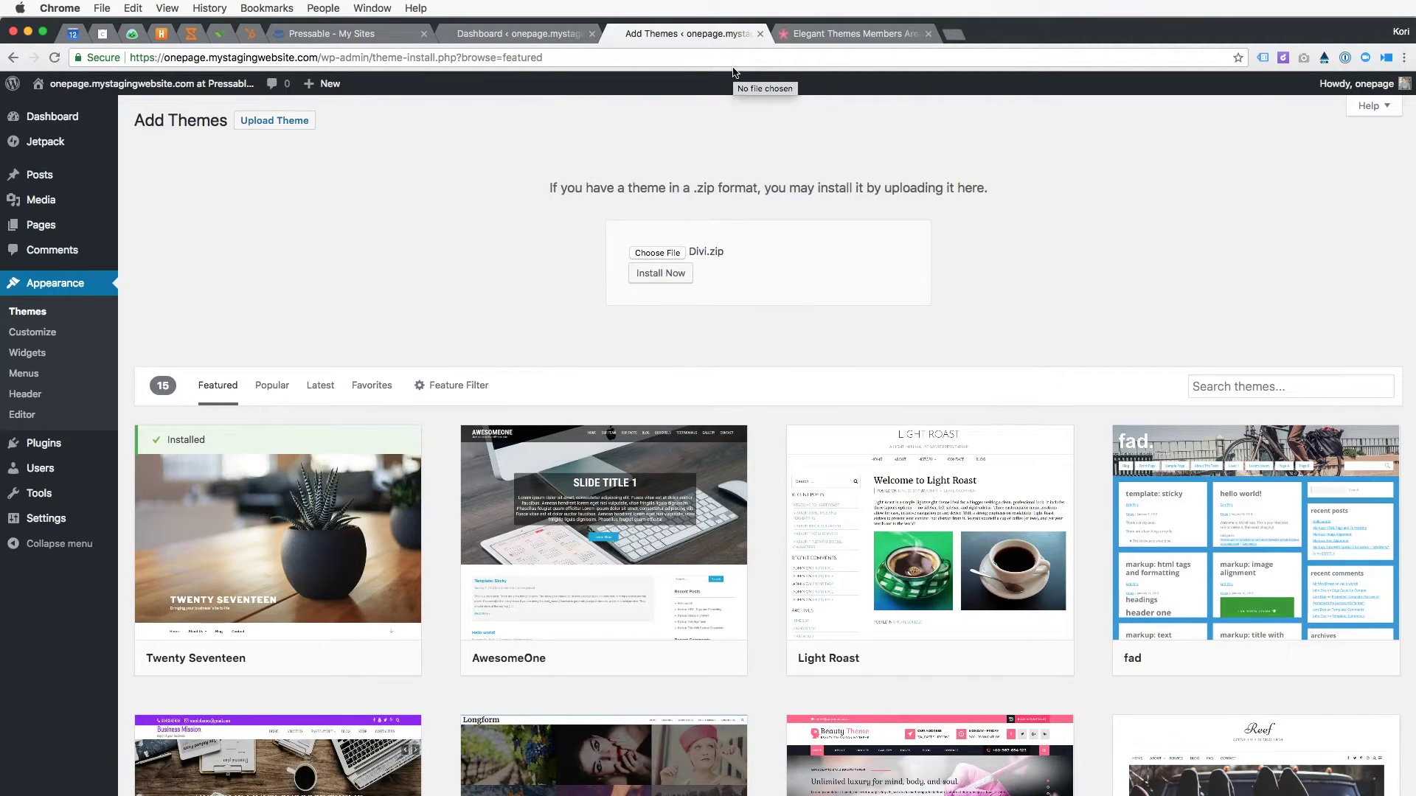
{"action": "left_click", "coordinate": [651, 281]}
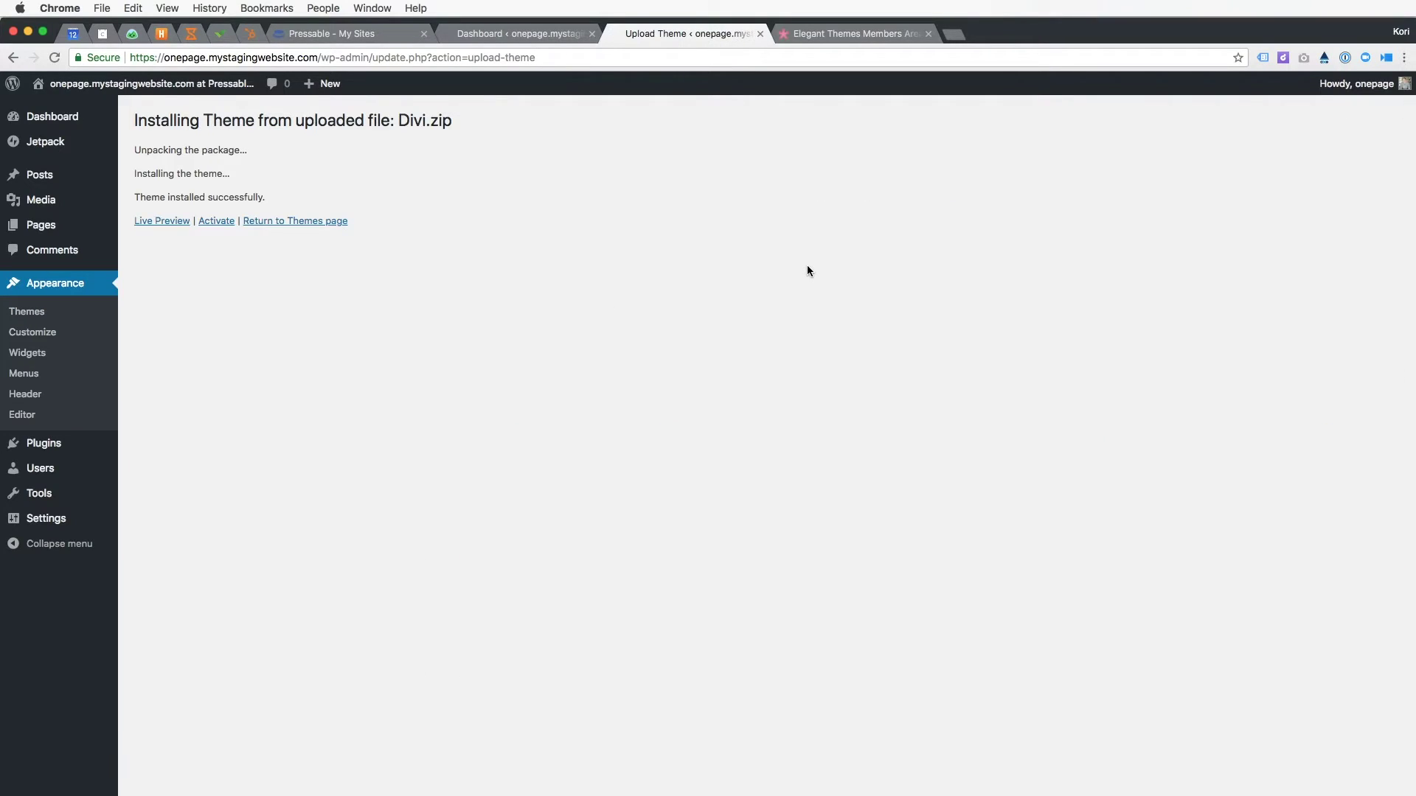
{"action": "left_click", "coordinate": [211, 226]}
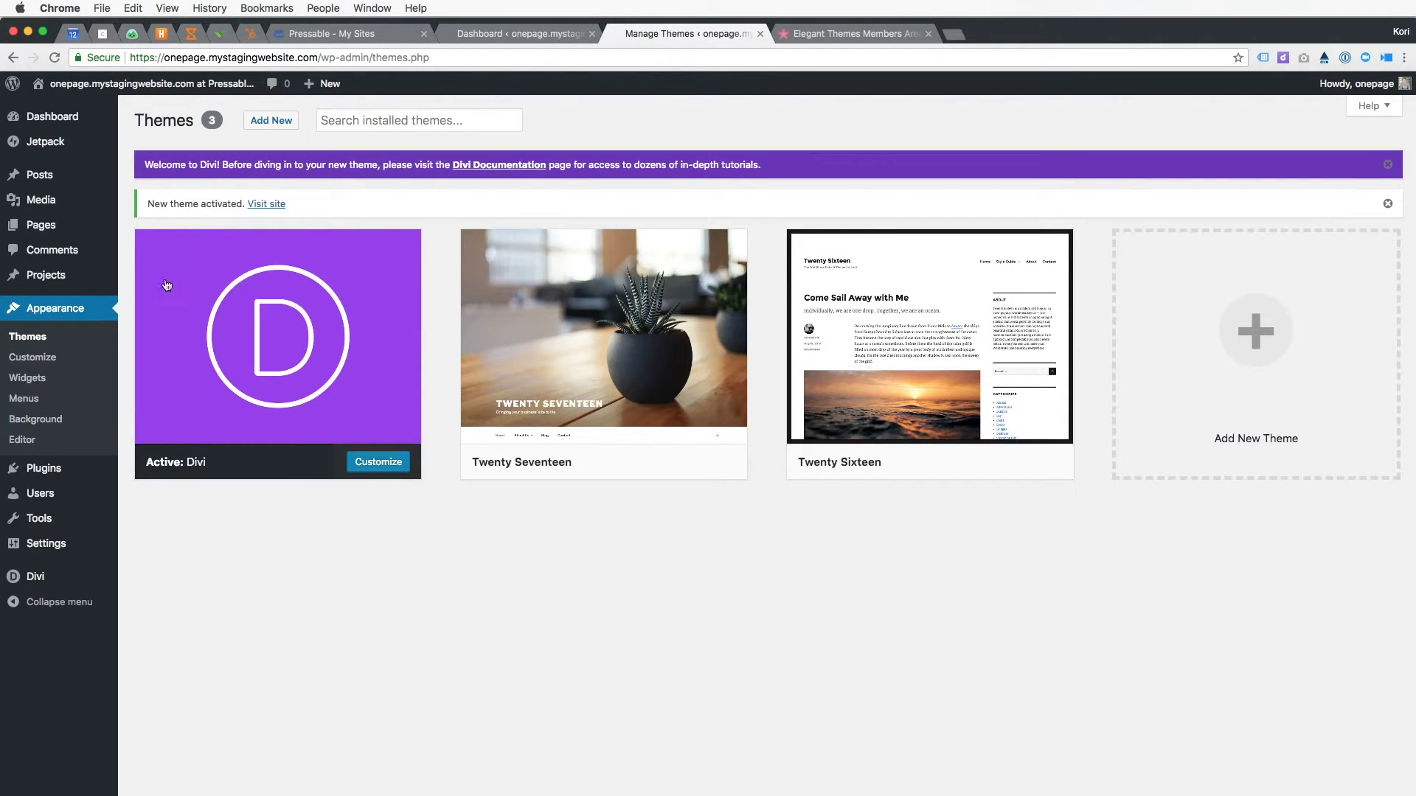
Open the update credentials settings in the Divi theme options.
{"action": "mouse_move", "coordinate": [270, 417]}
{"action": "mouse_move", "coordinate": [53, 553]}
{"action": "mouse_move", "coordinate": [53, 578]}
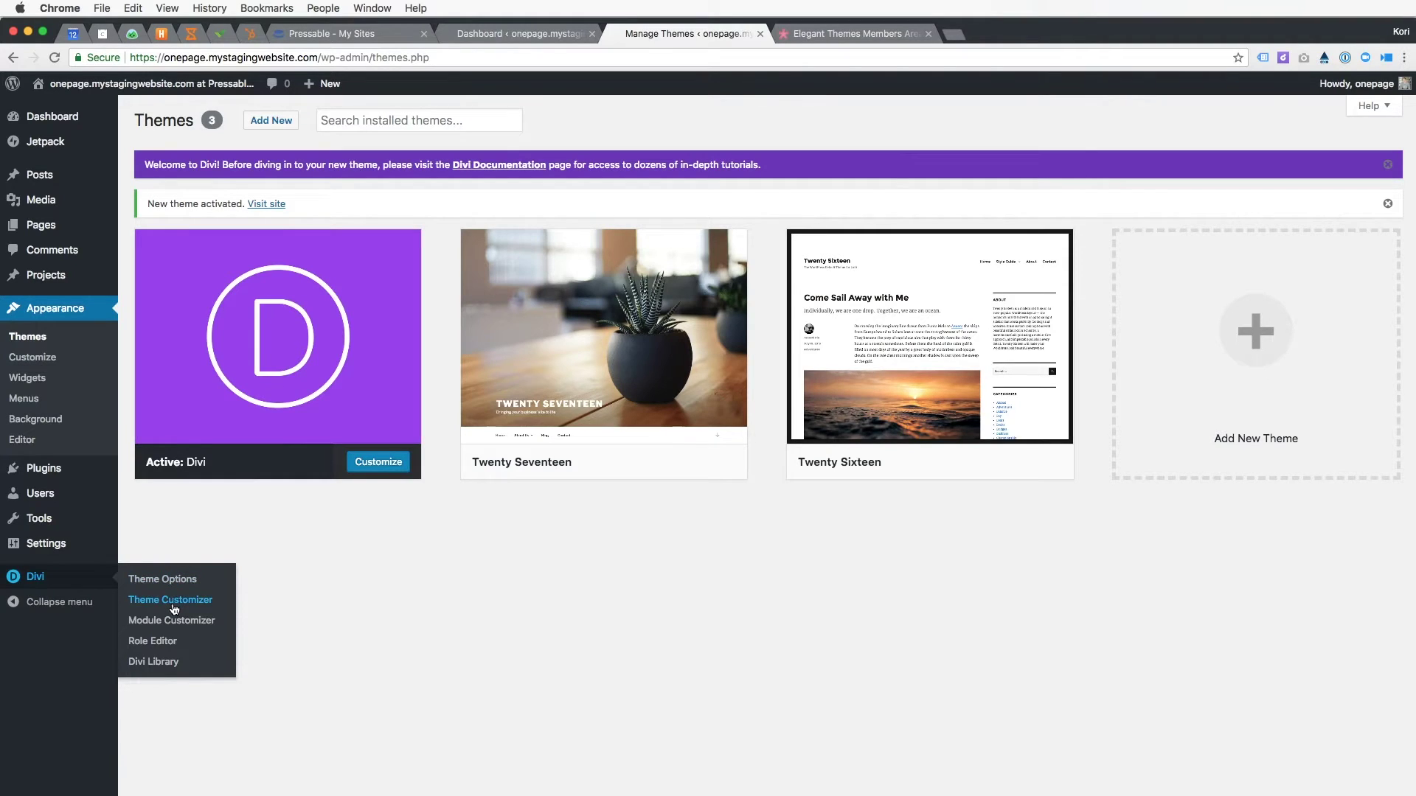
{"action": "left_click", "coordinate": [166, 581]}
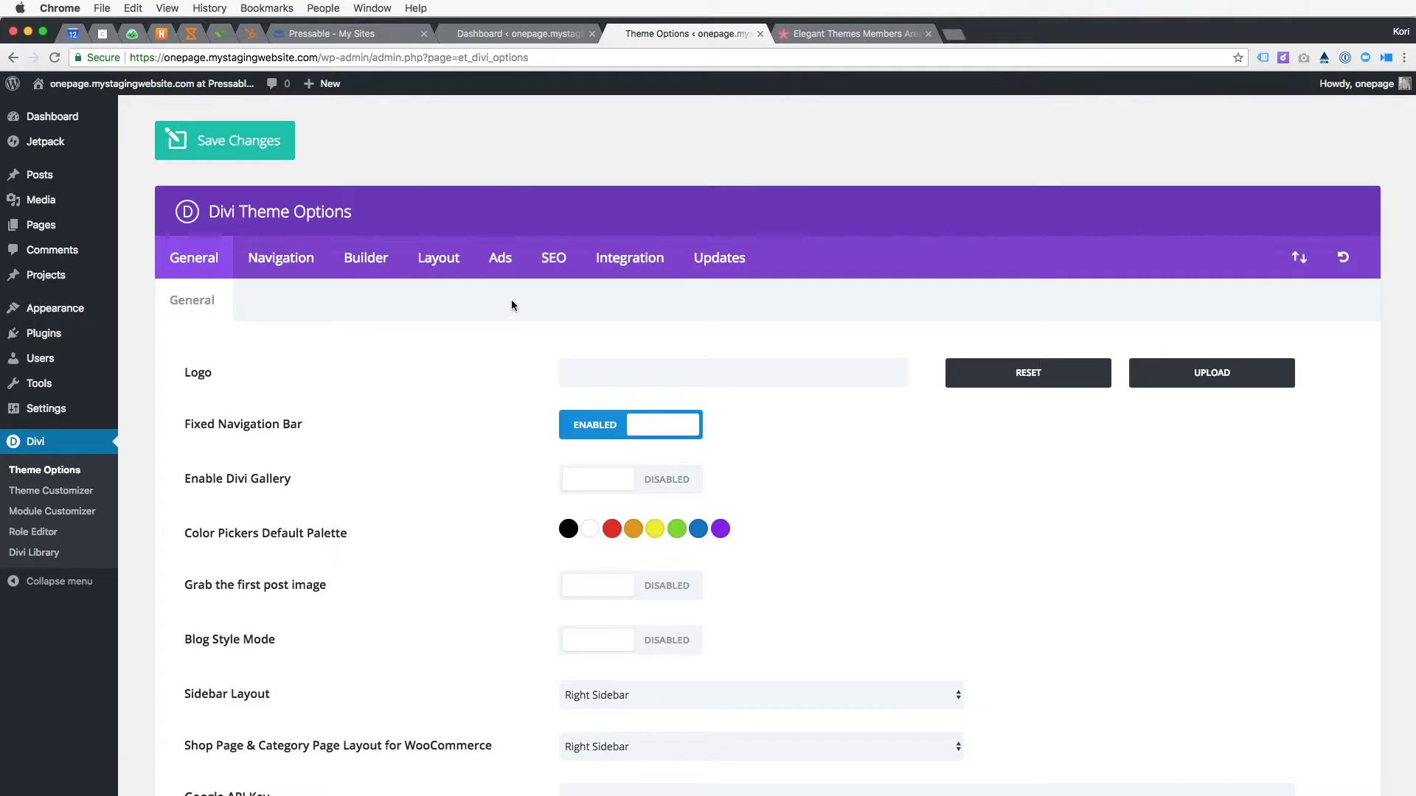
{"action": "left_click", "coordinate": [719, 260]}
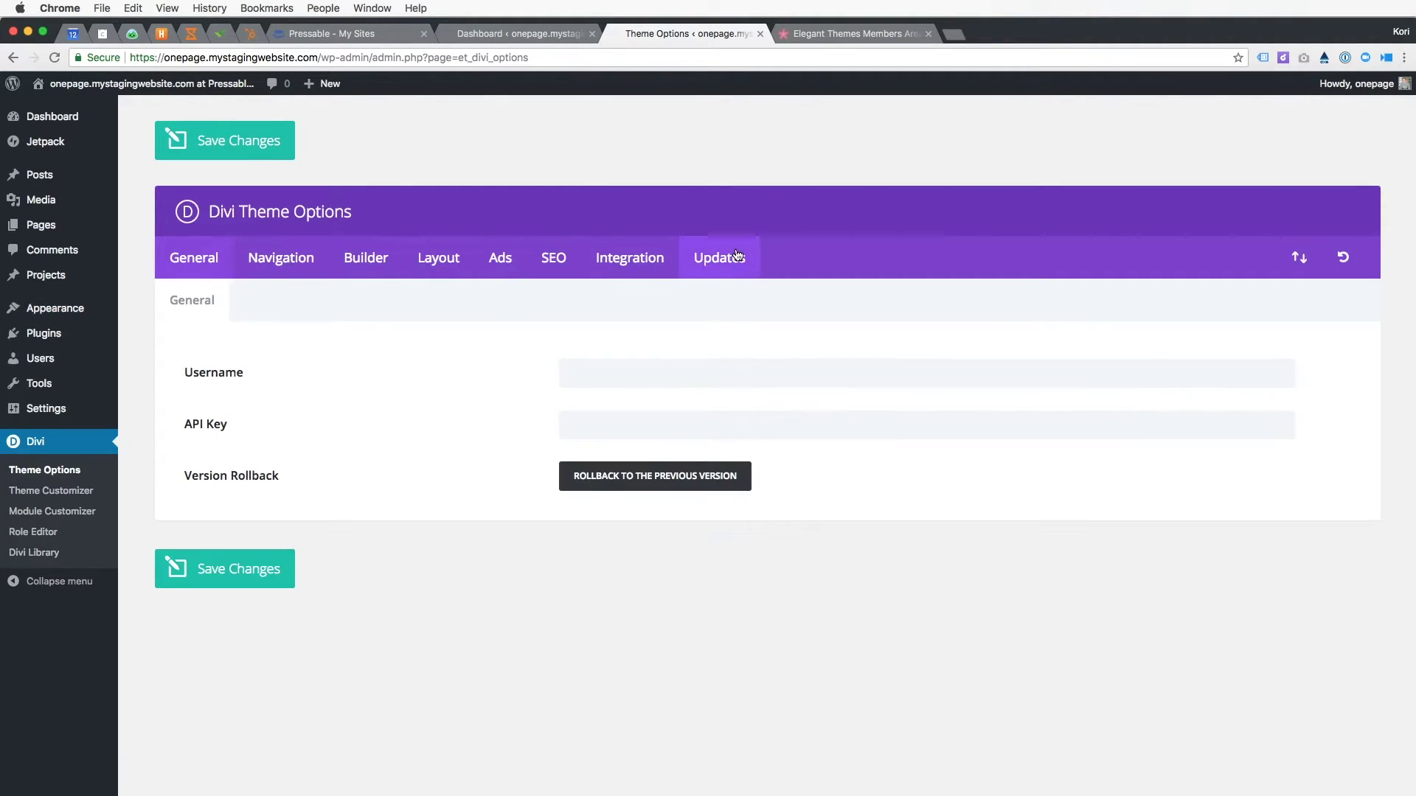
Fill in the Elegant Themes username and API key for Divi updates, getting the key from the Elegant Themes members area.
{"action": "left_click", "coordinate": [579, 384]}
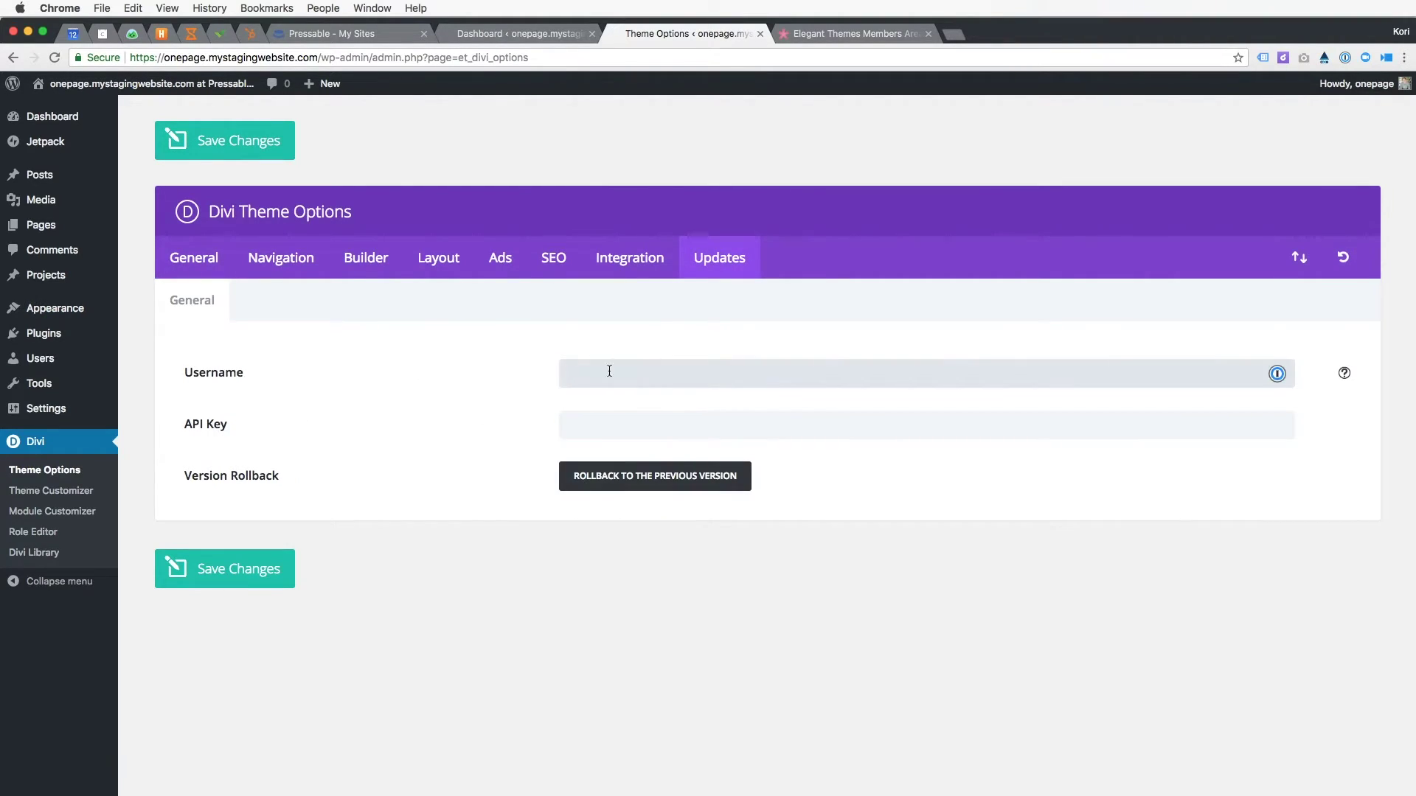
{"action": "left_click", "coordinate": [515, 449]}
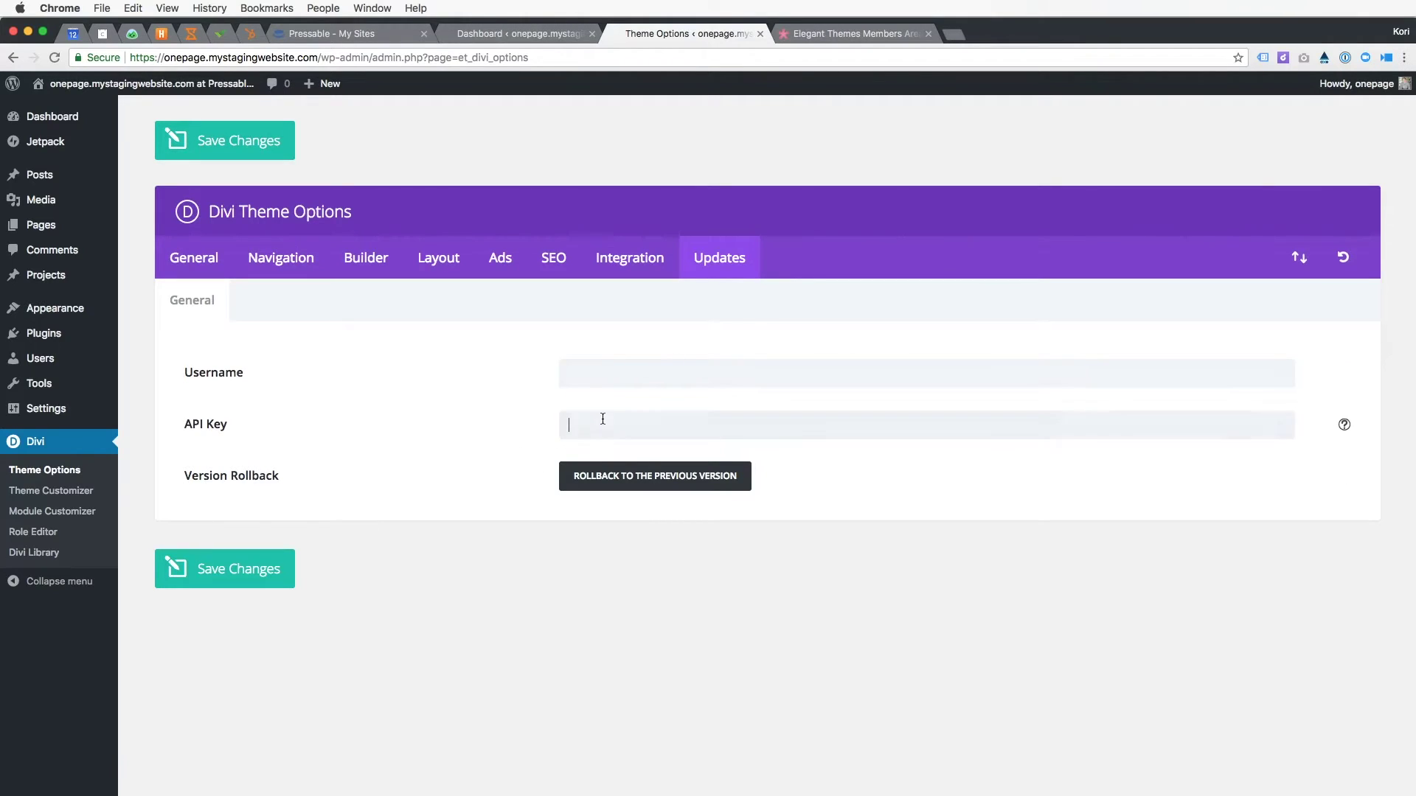
{"action": "left_click", "coordinate": [602, 421]}
{"action": "left_click", "coordinate": [518, 428]}
{"action": "left_click", "coordinate": [809, 33]}
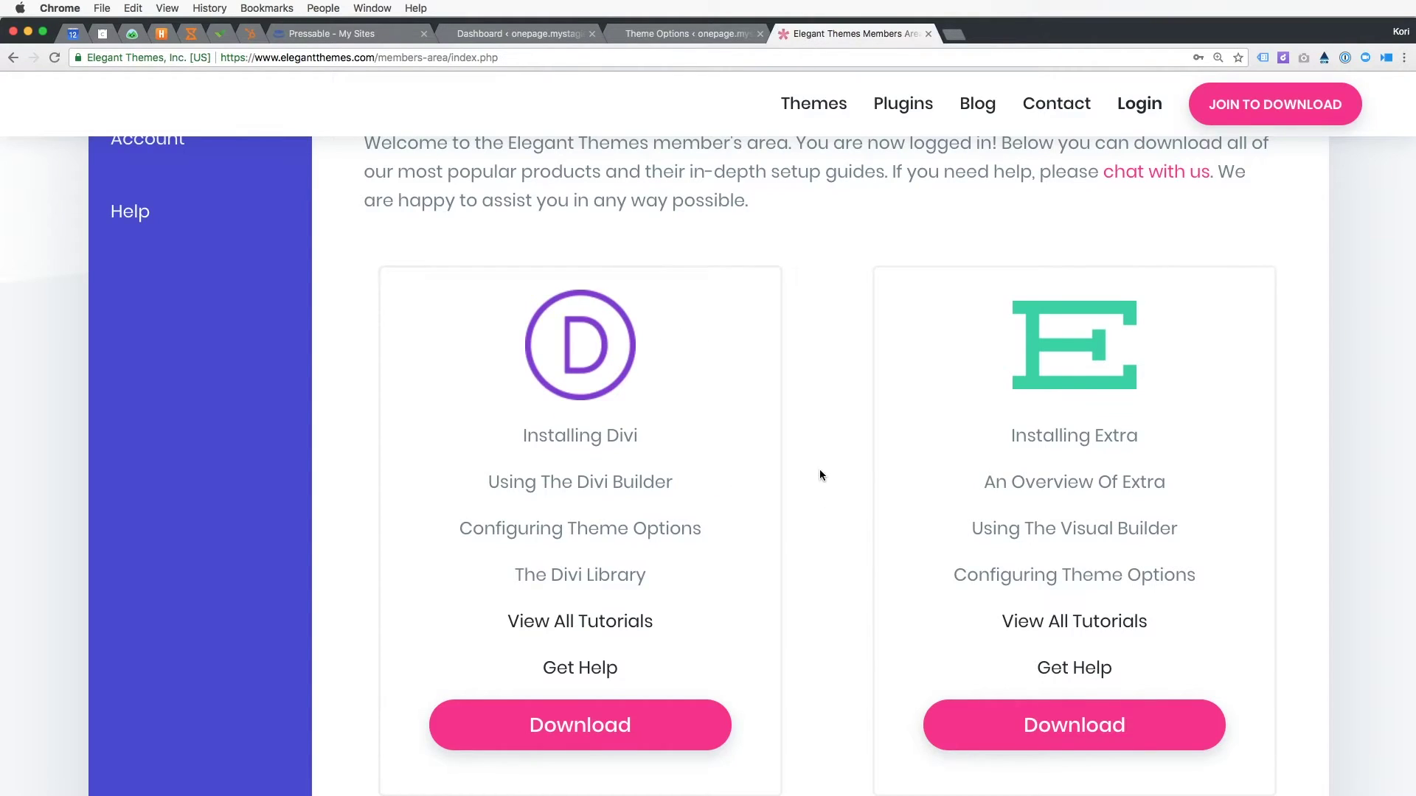
{"action": "scroll", "coordinate": [820, 474], "scroll_direction": "up", "scroll_amount": 5}
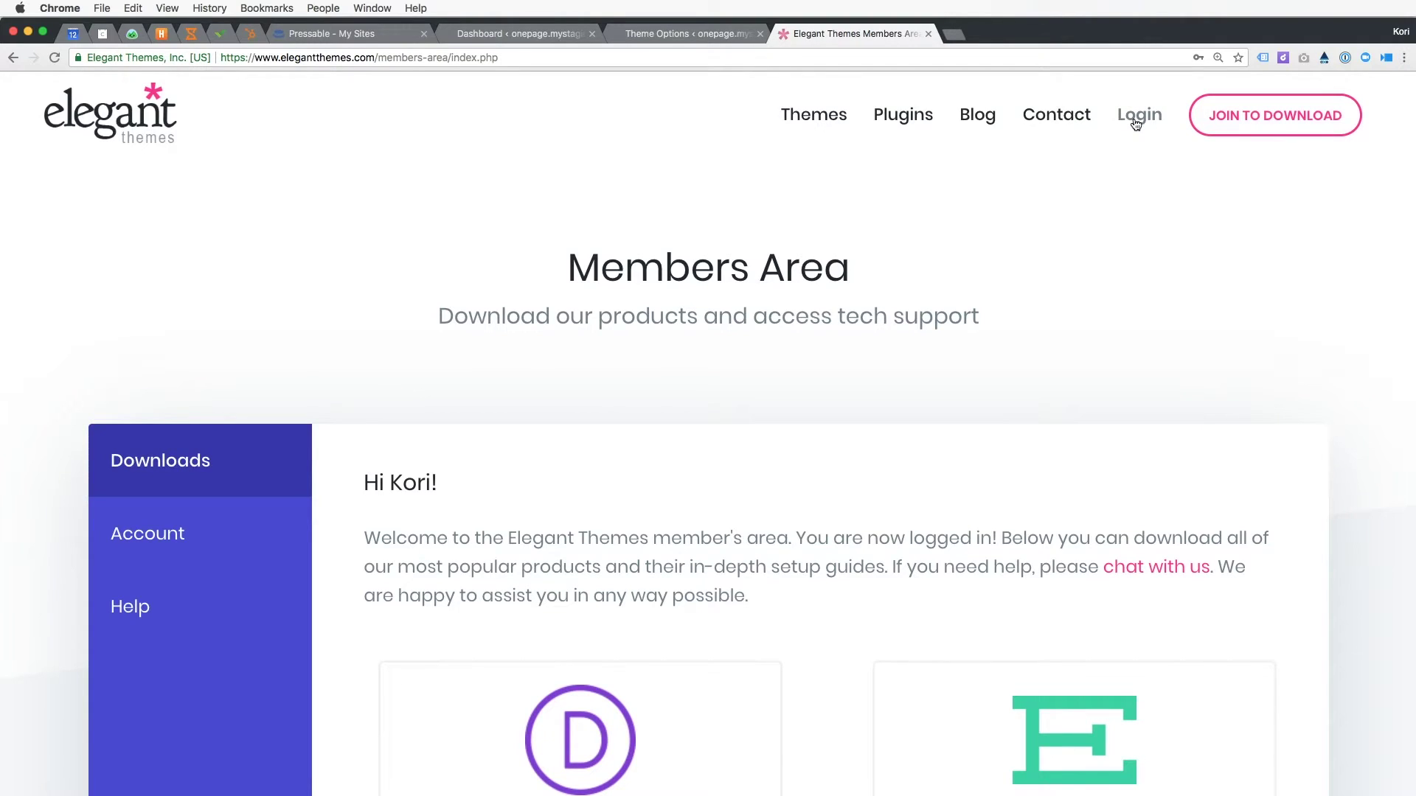
{"action": "key", "text": "super+alt+Left"}
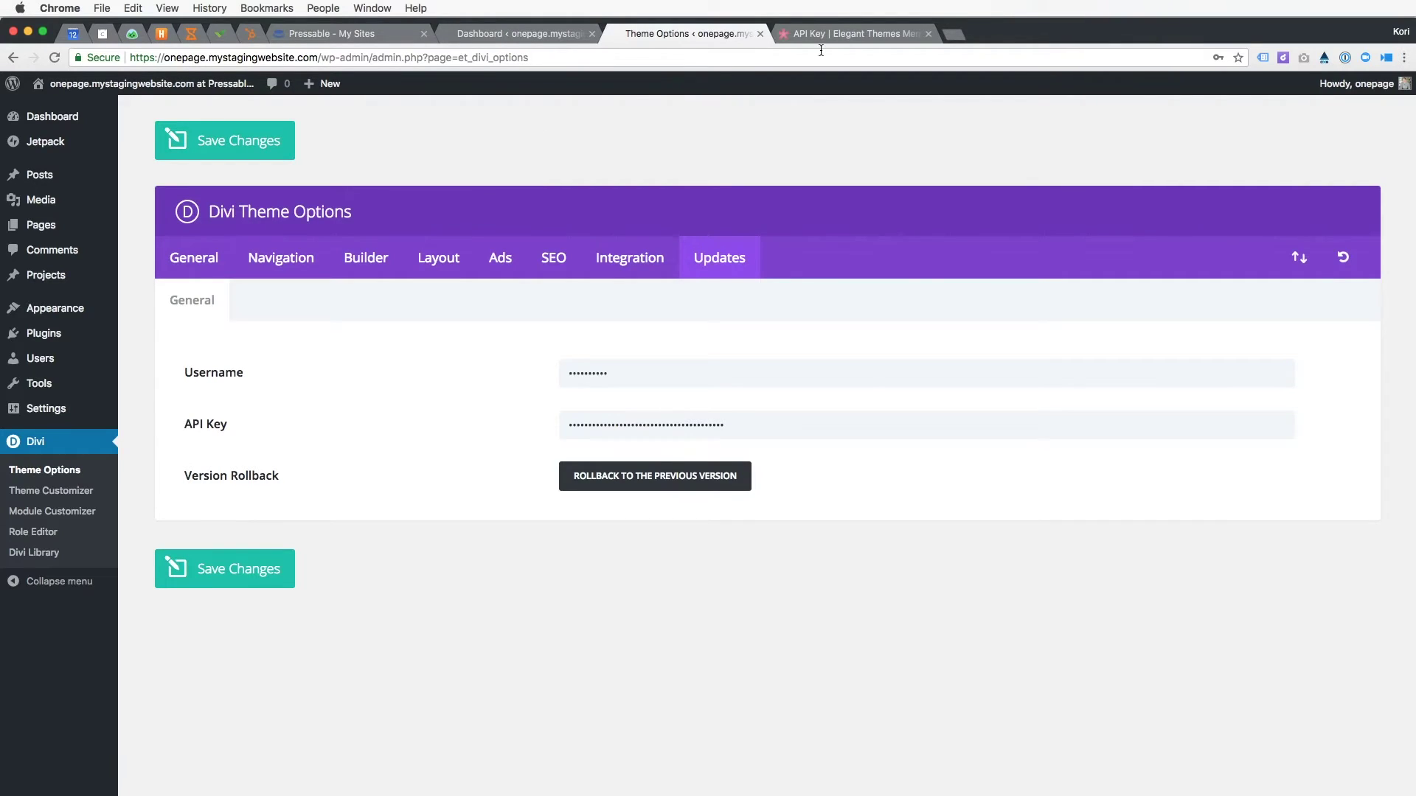
View the live site, set its homepage to the static page "Sample Page" in the reading settings, and save.
{"action": "left_click", "coordinate": [51, 105]}
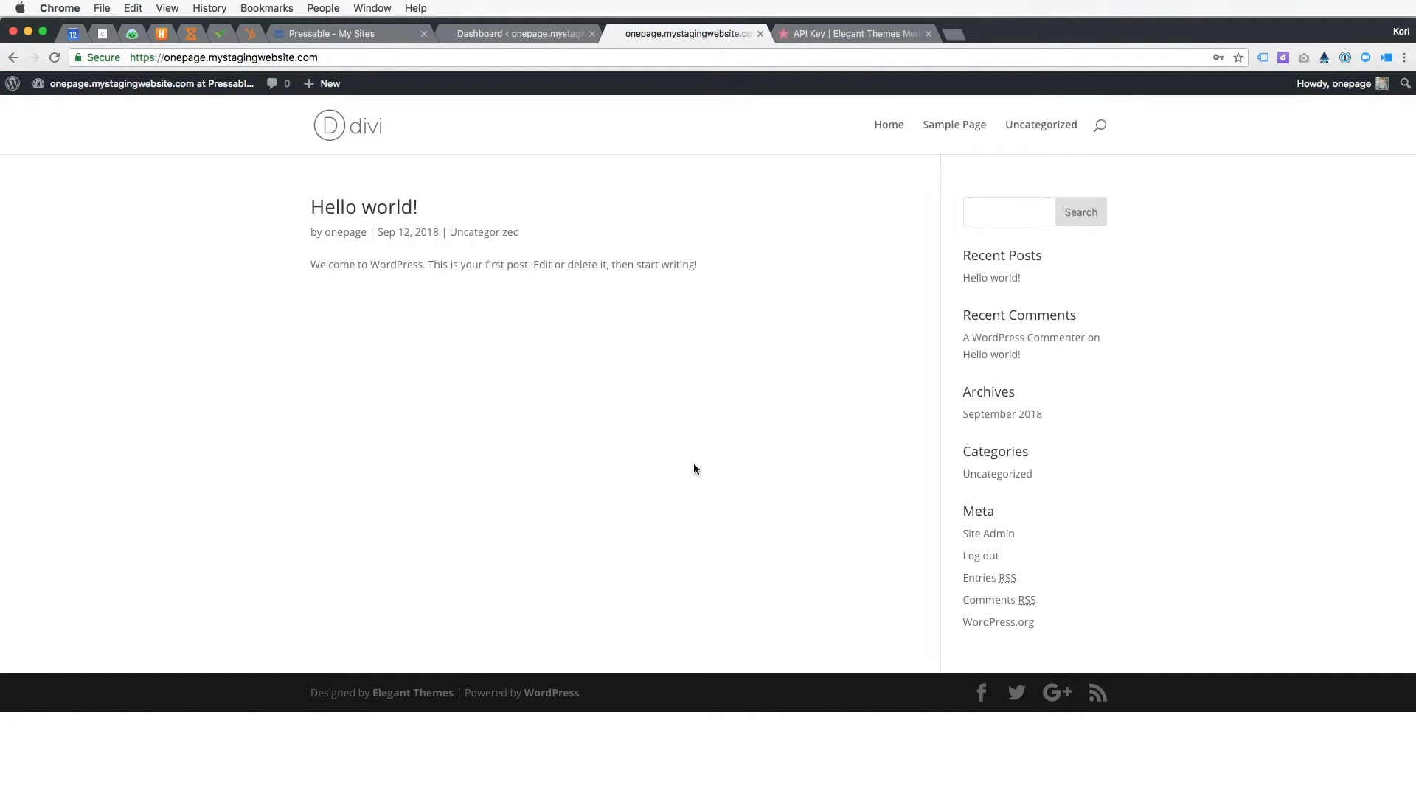
{"action": "left_click", "coordinate": [461, 35]}
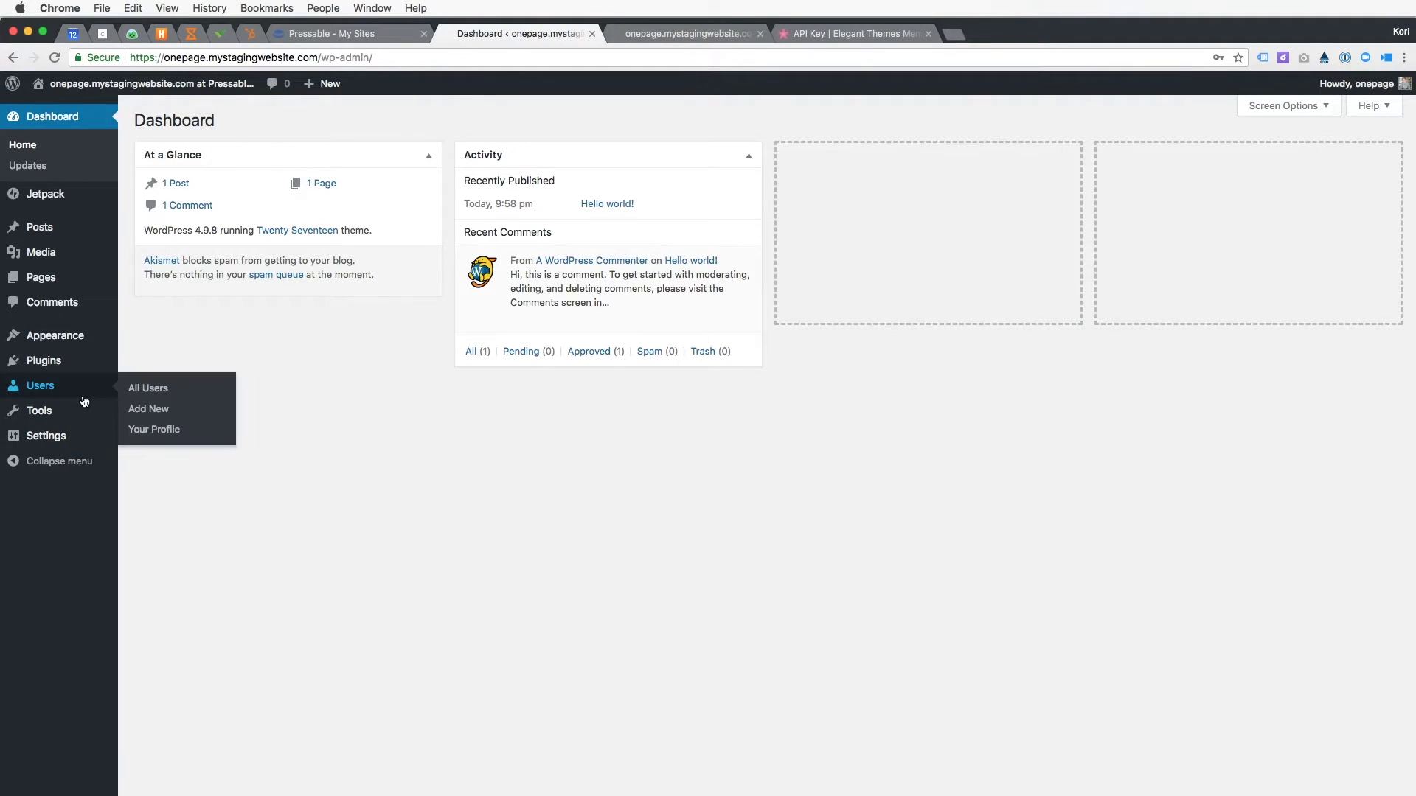
{"action": "mouse_move", "coordinate": [71, 443]}
{"action": "left_click", "coordinate": [154, 480]}
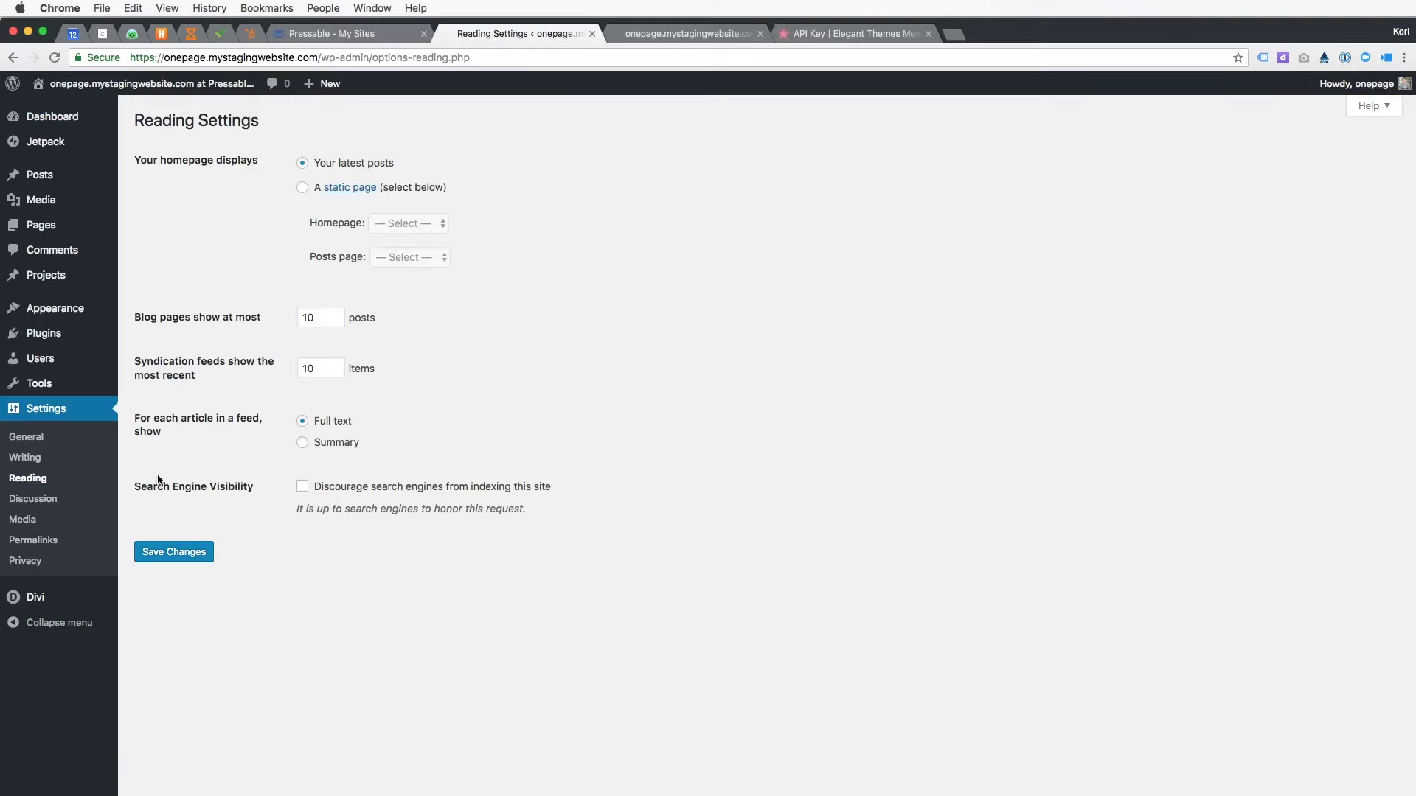
{"action": "left_click", "coordinate": [302, 189]}
{"action": "left_click", "coordinate": [387, 222]}
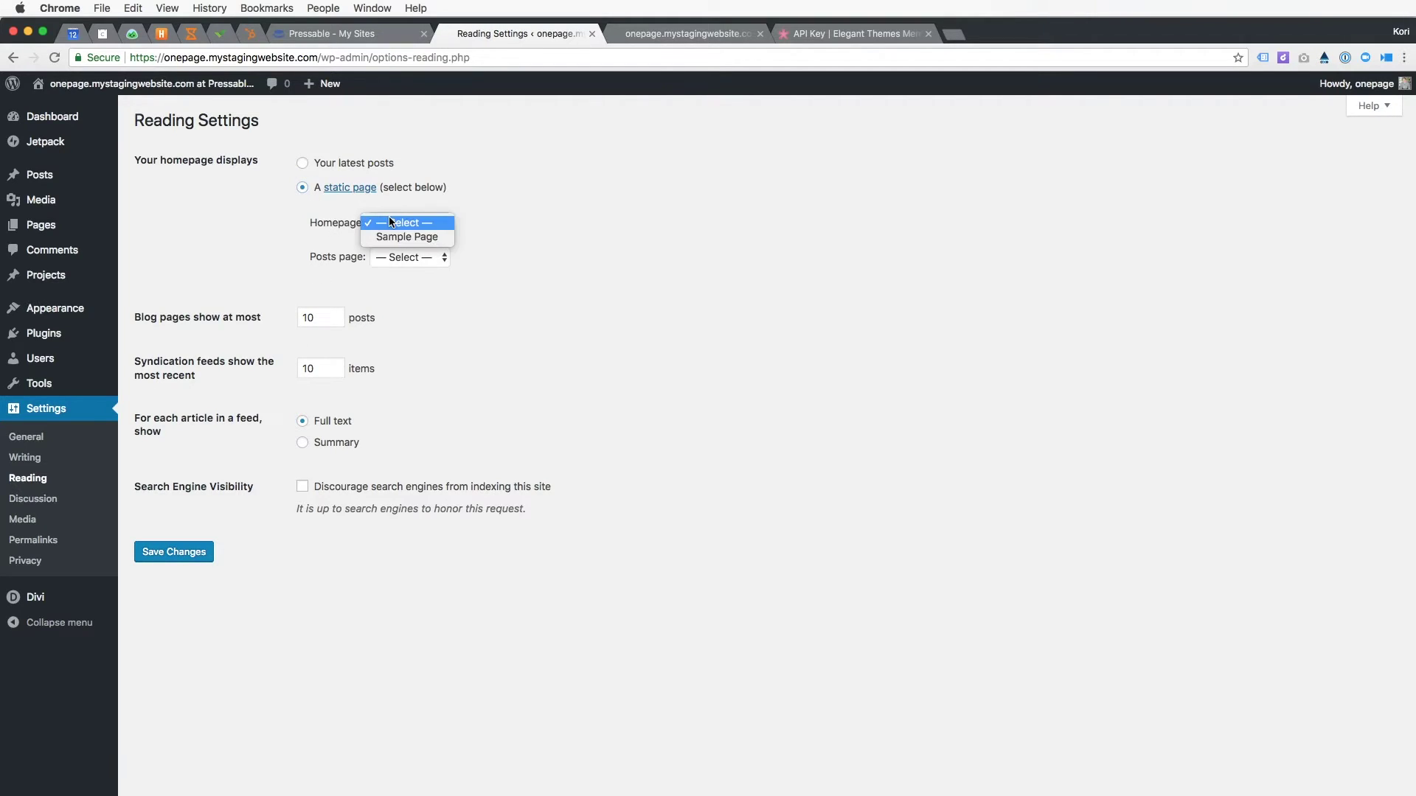
{"action": "left_click", "coordinate": [396, 239]}
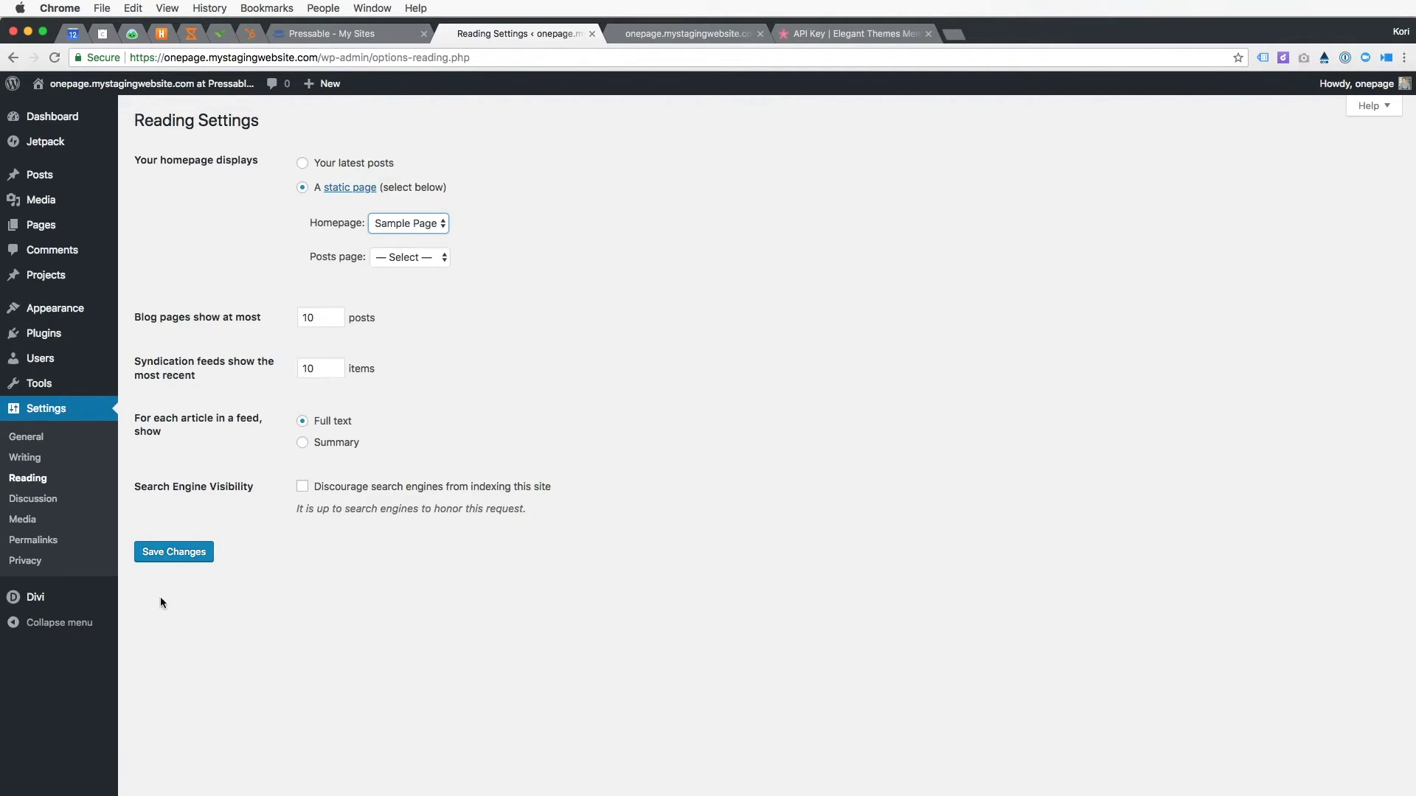
{"action": "left_click", "coordinate": [170, 549]}
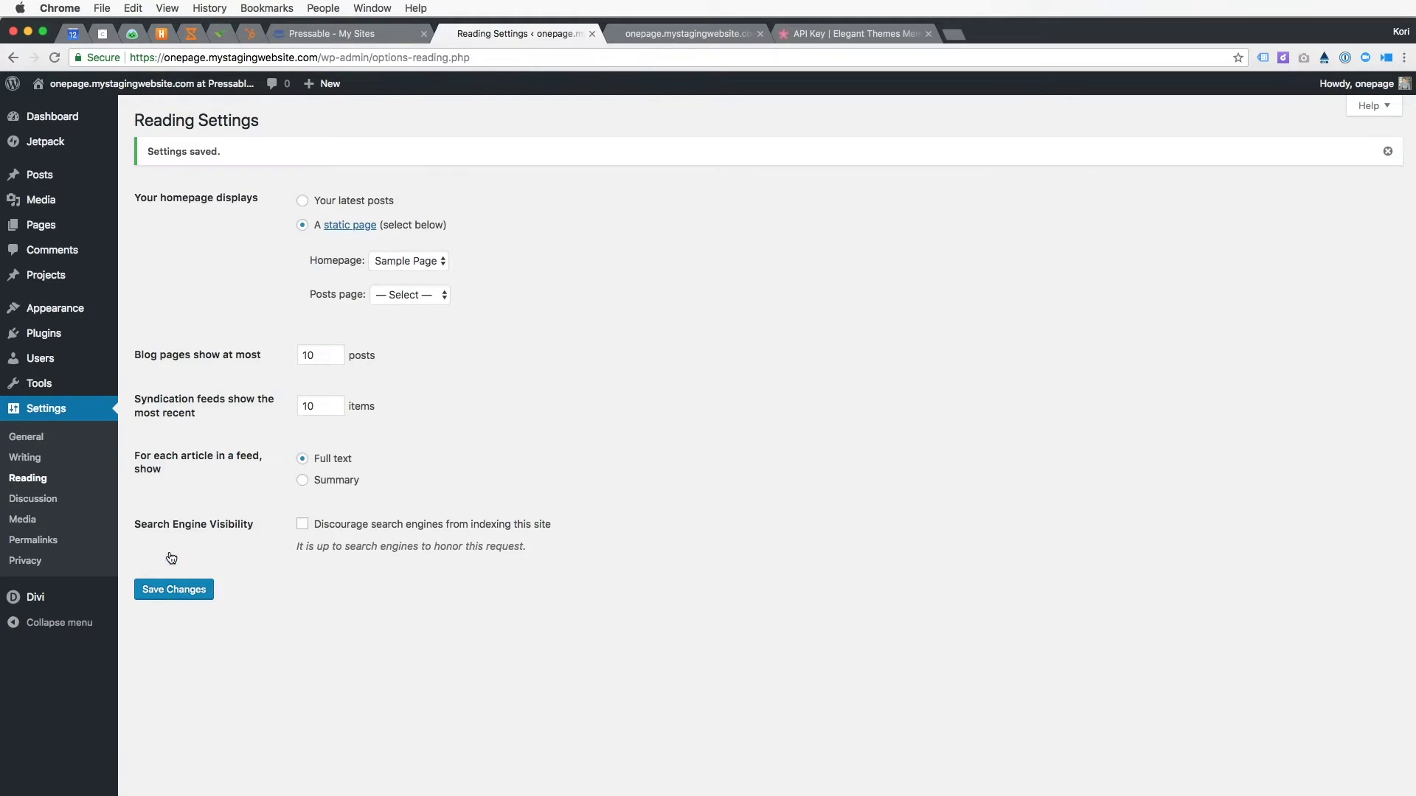
Reload the live homepage and start the Divi Visual Builder on it with the option to choose a premade layout.
{"action": "left_click", "coordinate": [635, 35]}
{"action": "key", "text": "super+r"}
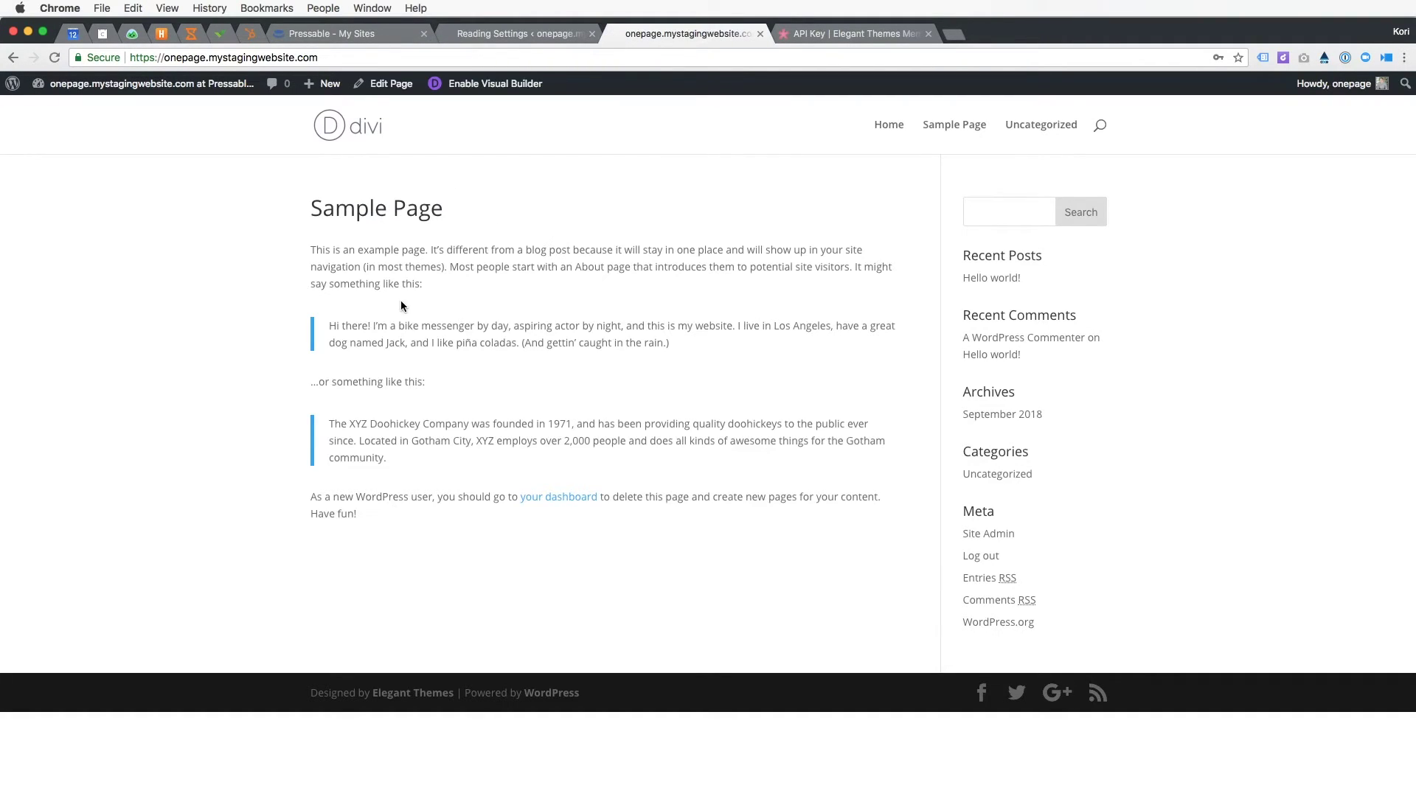
{"action": "left_click", "coordinate": [474, 84]}
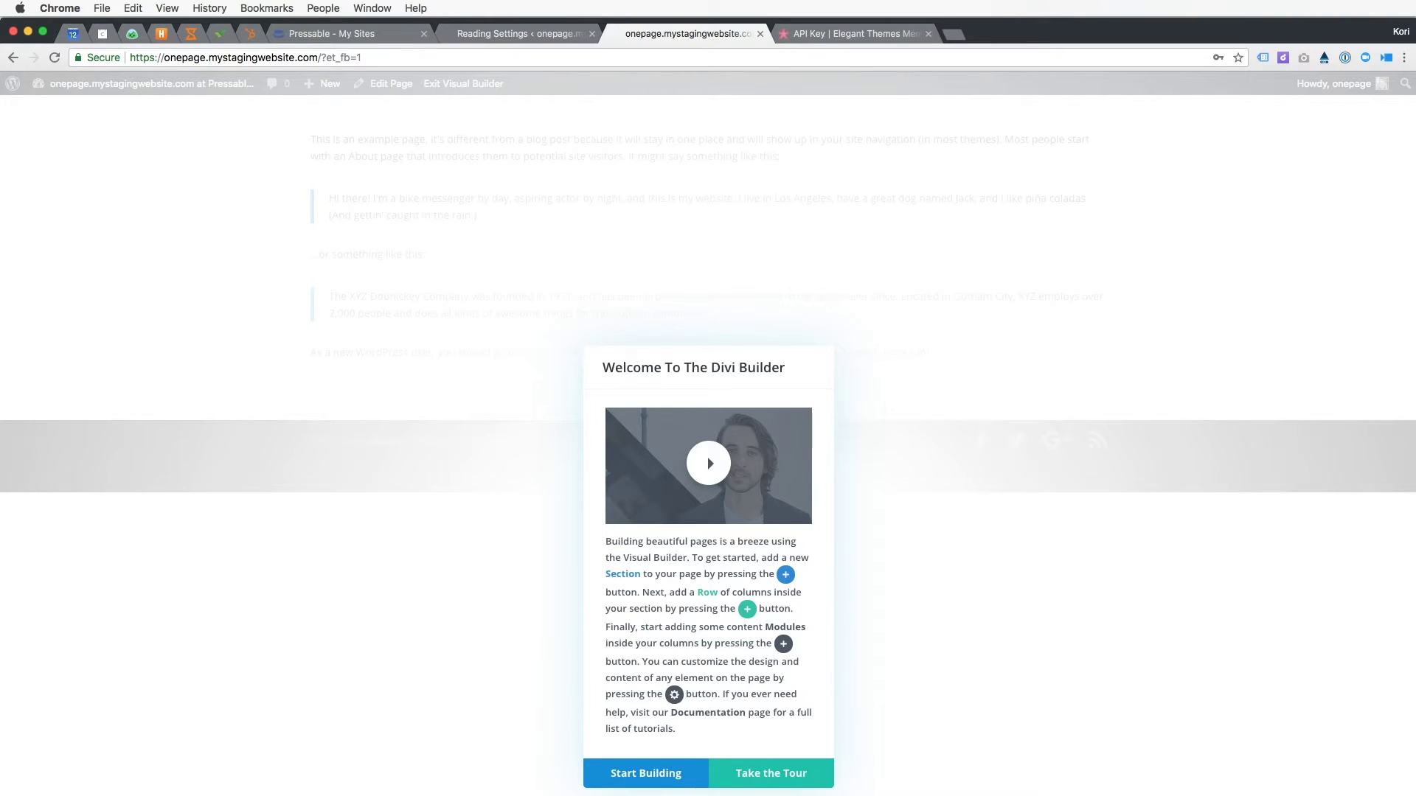
{"action": "left_click", "coordinate": [633, 775]}
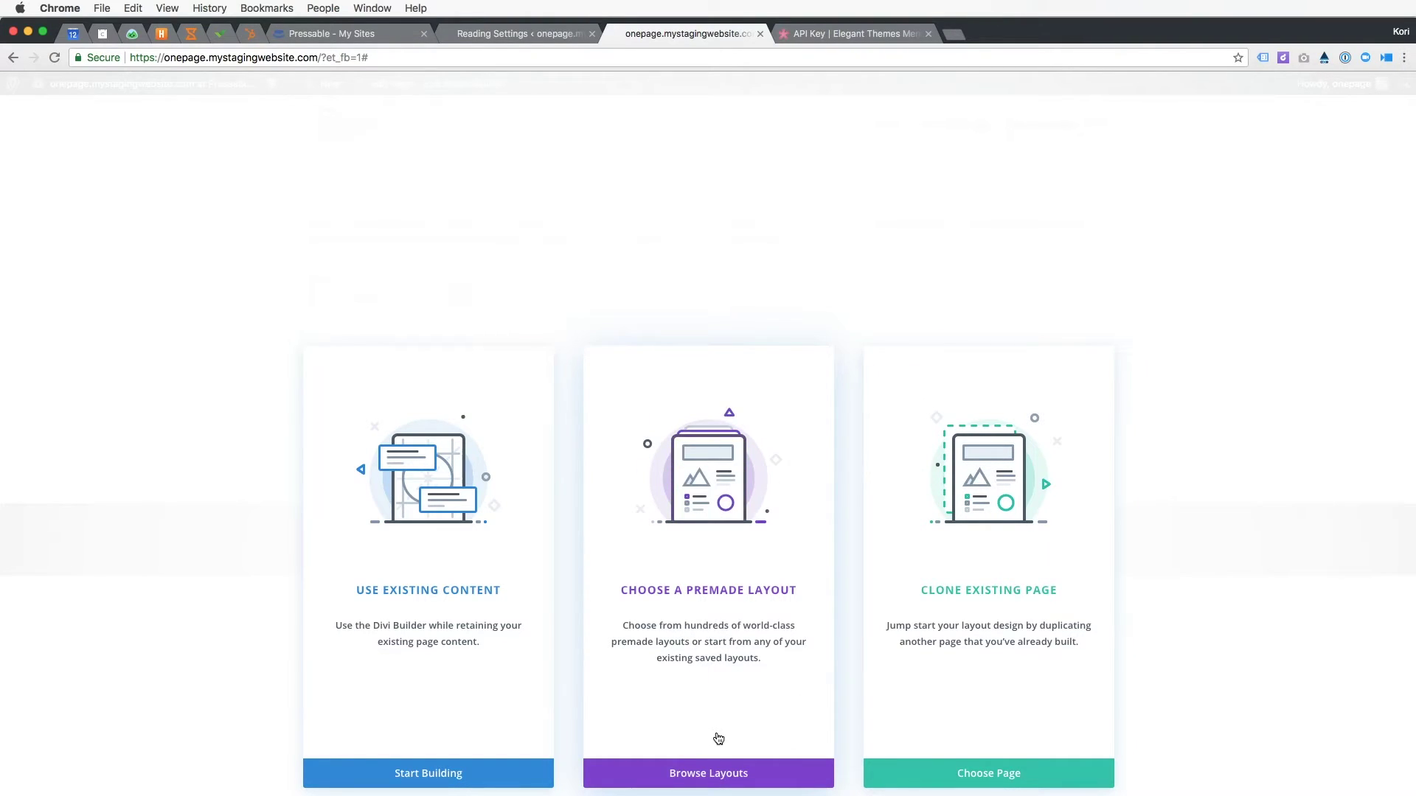
{"action": "left_click", "coordinate": [708, 776]}
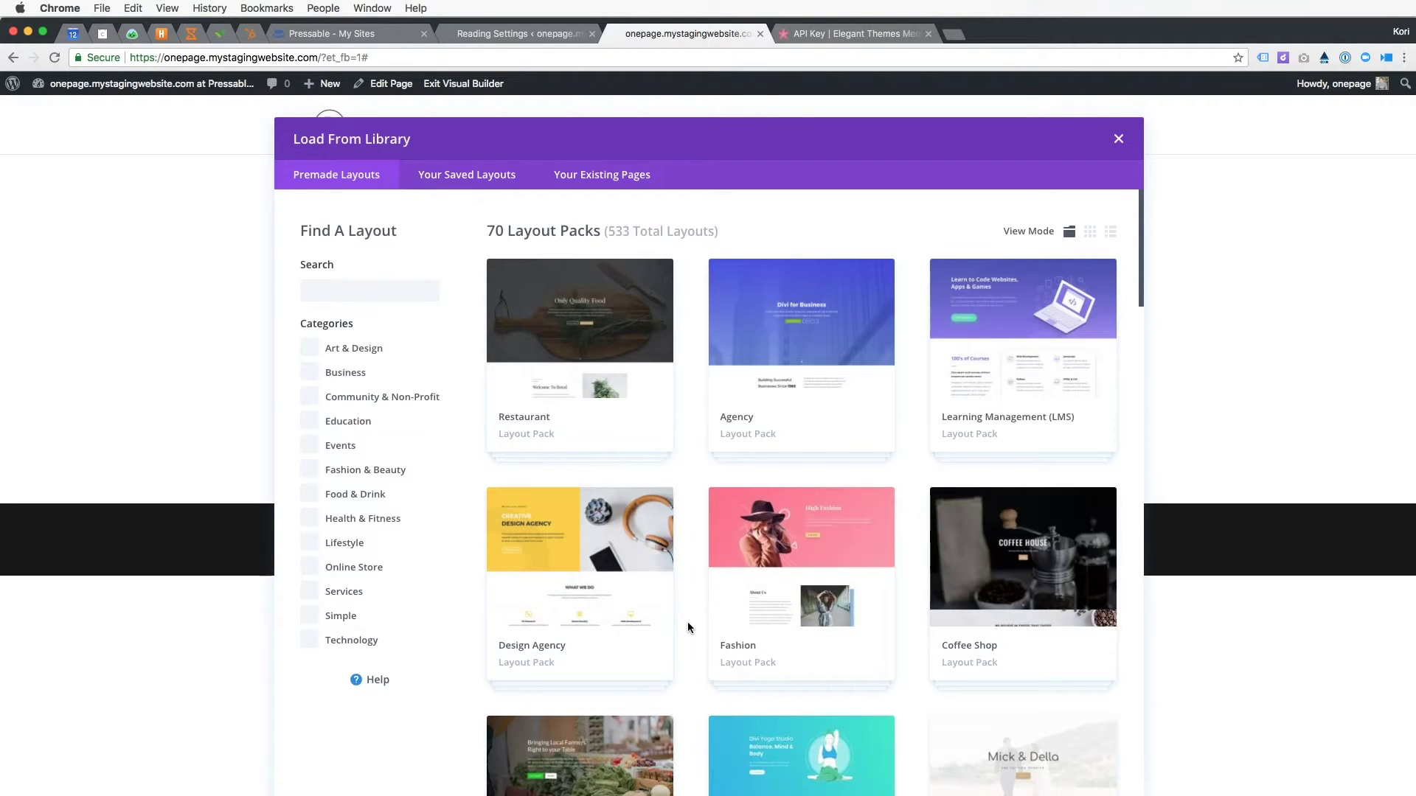
Look through the premade layout packs in the Divi library.
{"action": "scroll", "coordinate": [687, 623], "scroll_direction": "down", "scroll_amount": 7}
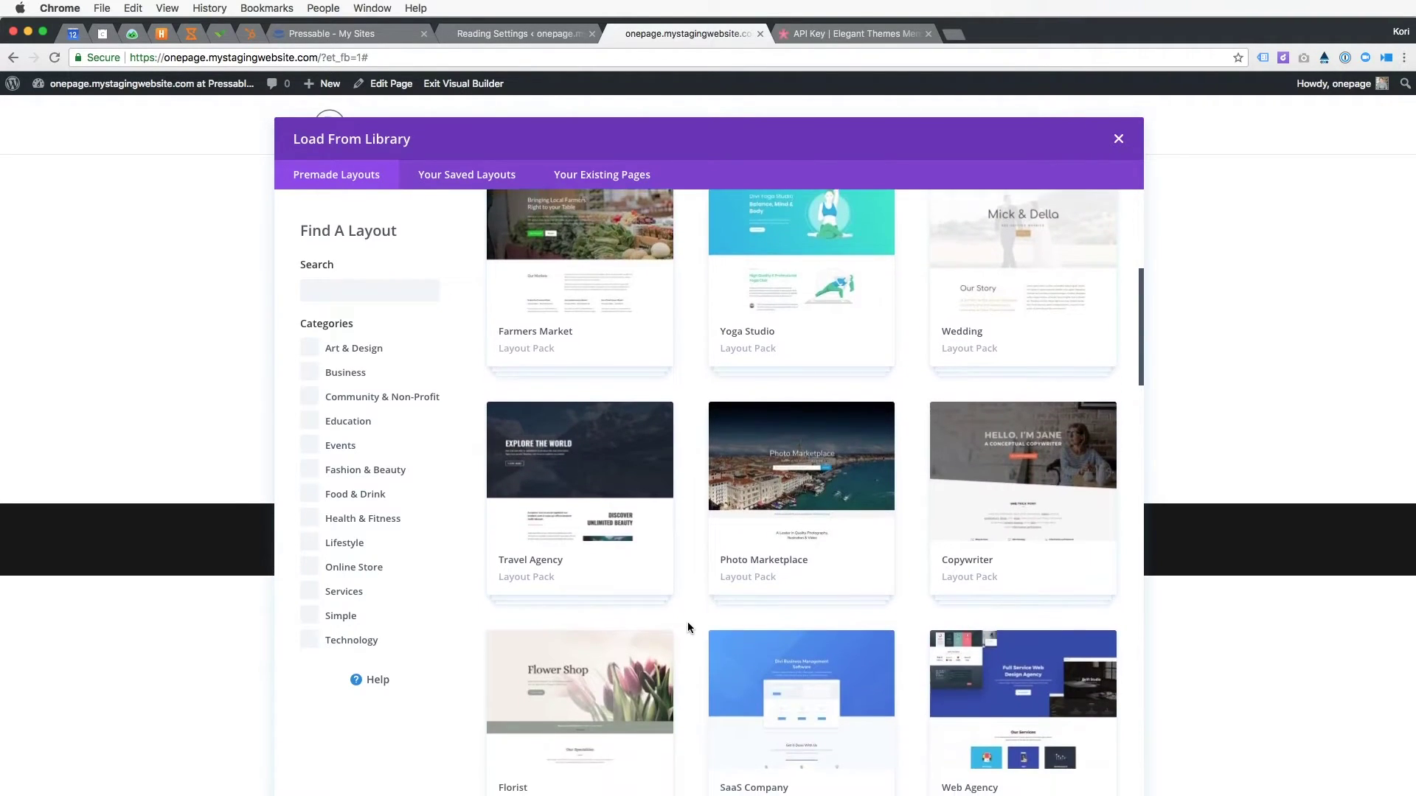
{"action": "scroll", "coordinate": [687, 624], "scroll_direction": "down", "scroll_amount": 6}
{"action": "scroll", "coordinate": [687, 627], "scroll_direction": "down", "scroll_amount": 6}
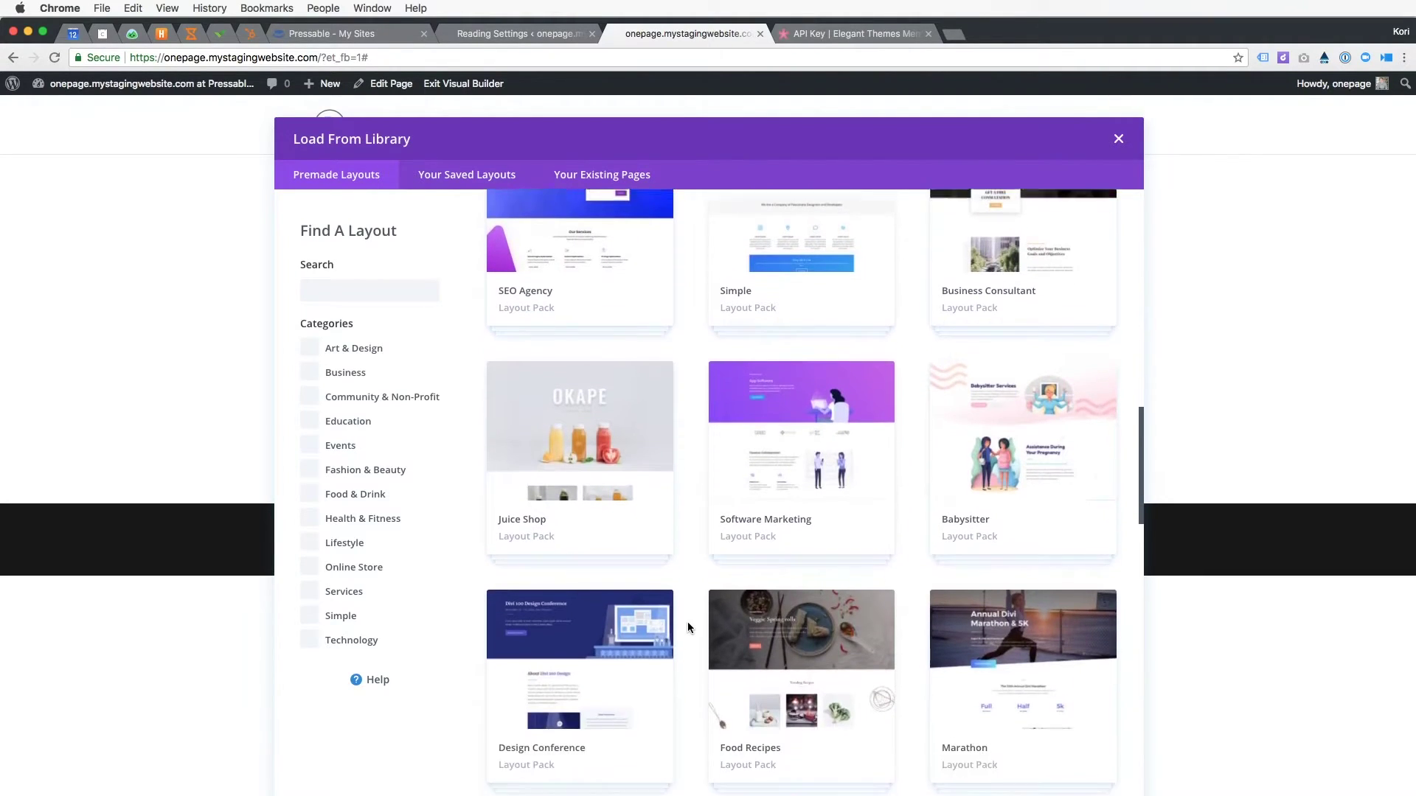
{"action": "scroll", "coordinate": [687, 628], "scroll_direction": "down", "scroll_amount": 6}
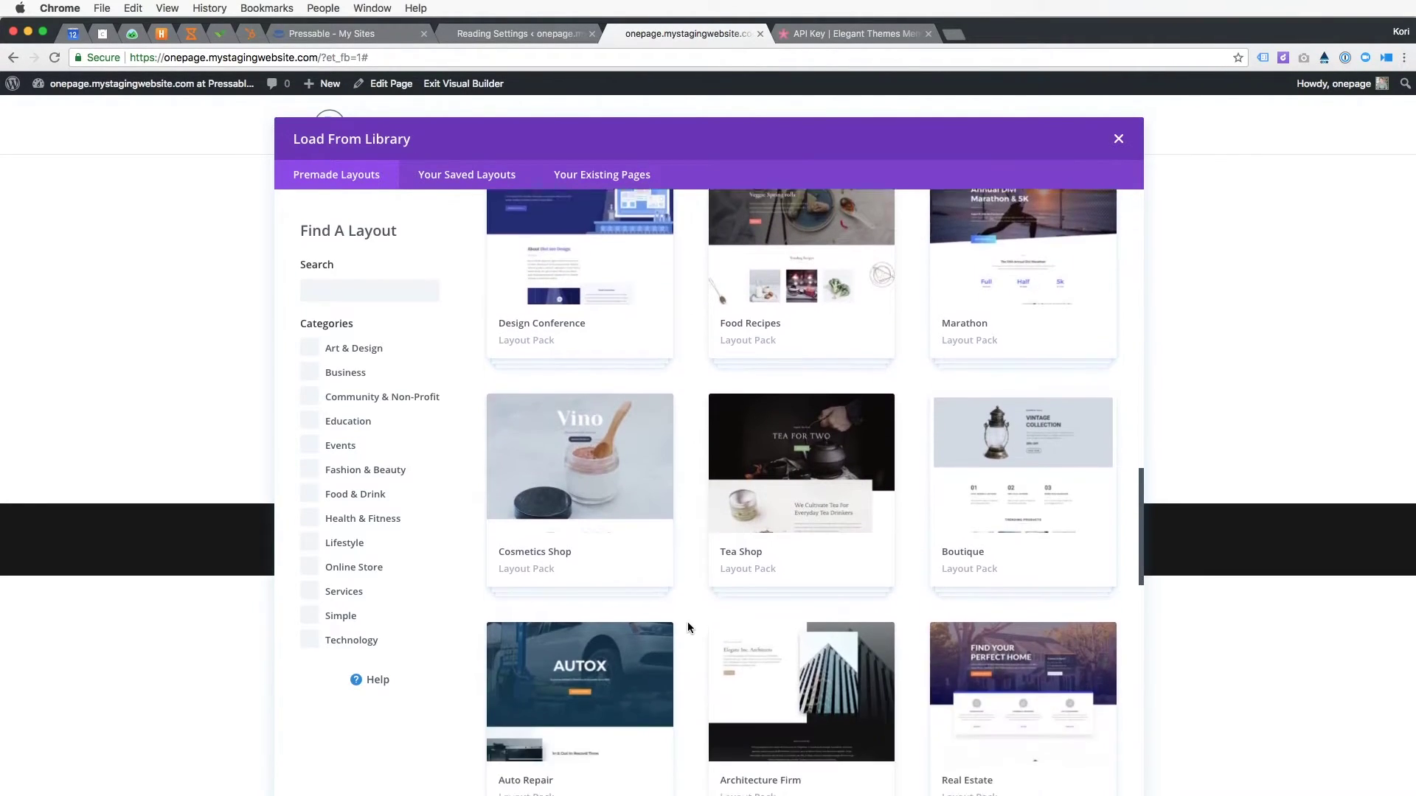
{"action": "scroll", "coordinate": [687, 627], "scroll_direction": "down", "scroll_amount": 10}
{"action": "scroll", "coordinate": [688, 627], "scroll_direction": "down", "scroll_amount": 5}
{"action": "scroll", "coordinate": [687, 628], "scroll_direction": "down", "scroll_amount": 2}
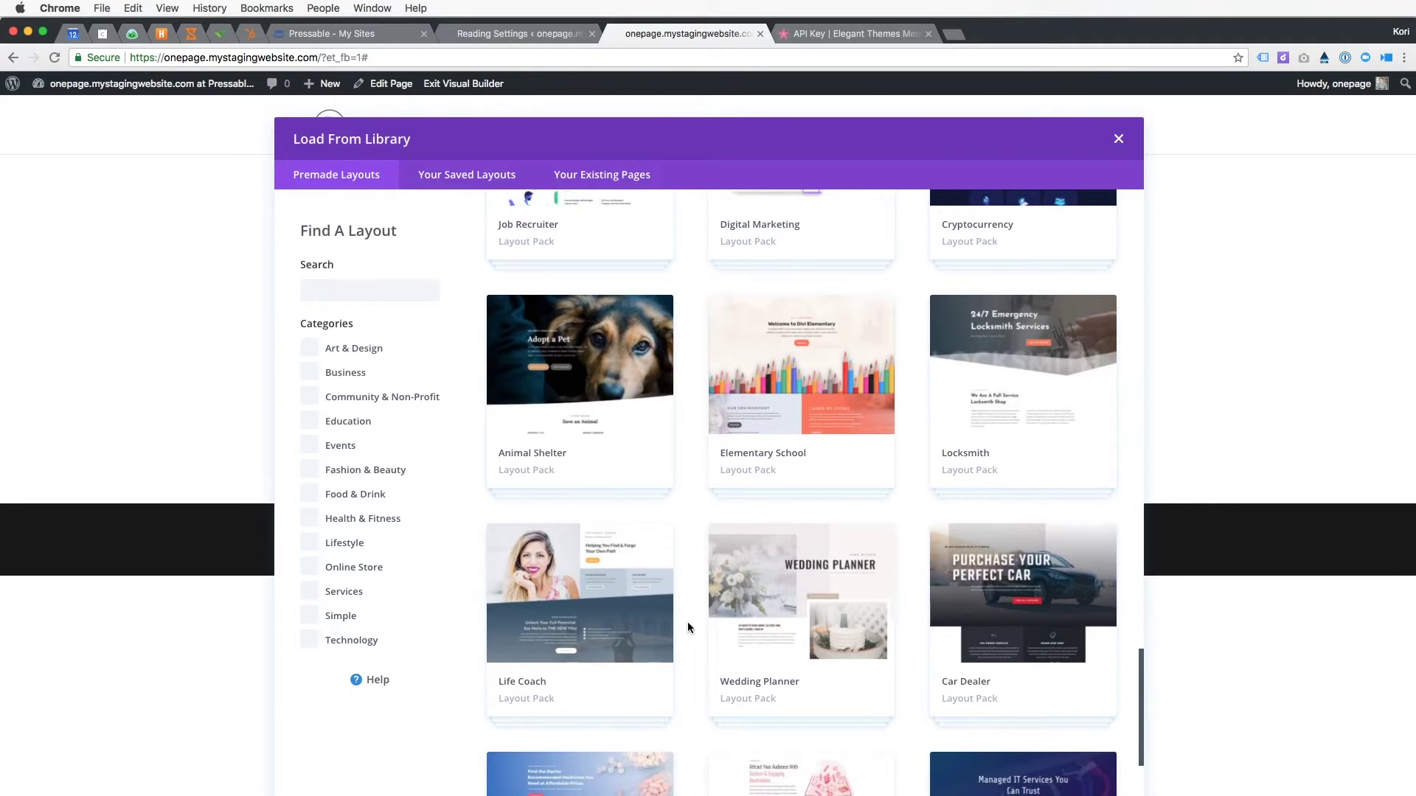
{"action": "scroll", "coordinate": [687, 628], "scroll_direction": "down", "scroll_amount": 2}
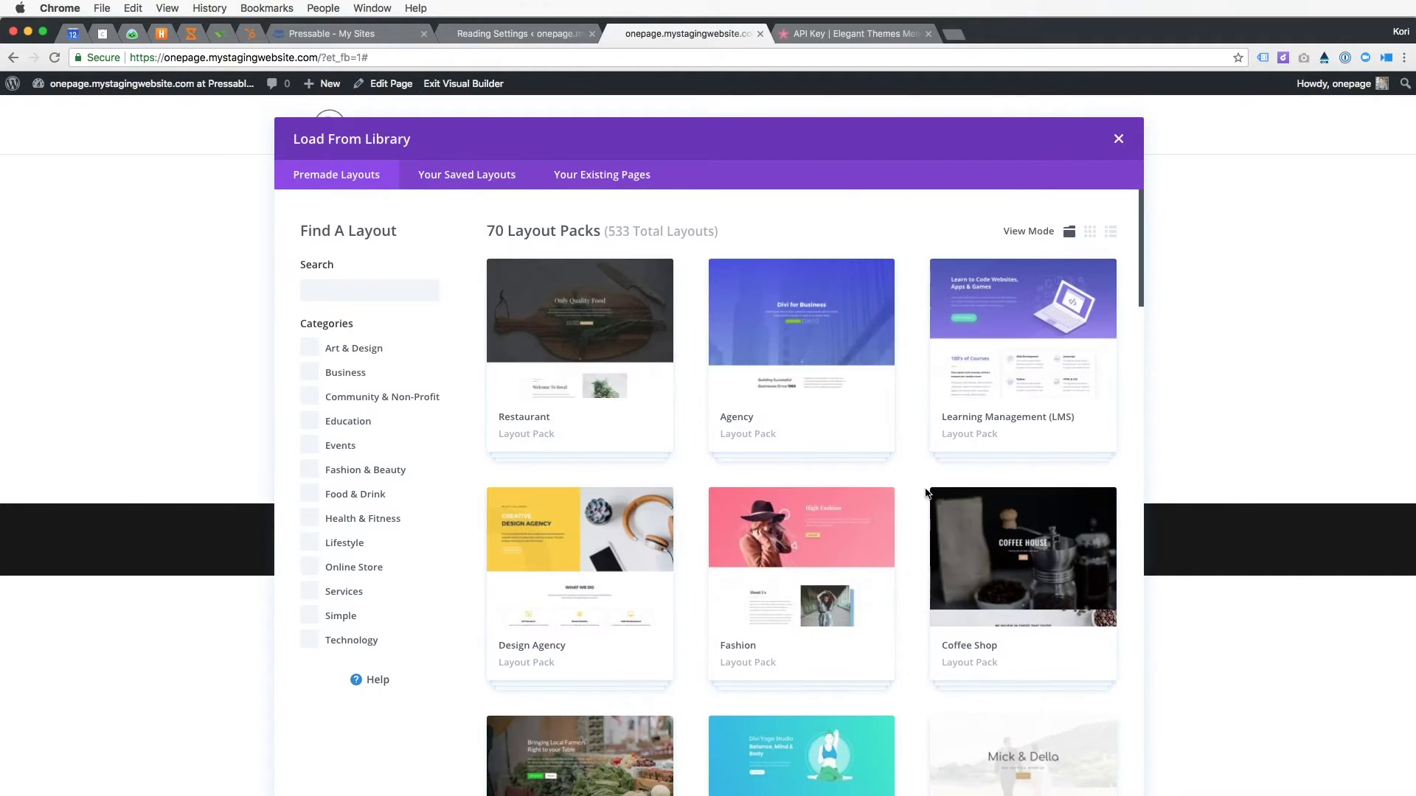
Preview the Coffee Shop pack's About, Blog, Contact, Shop and Menu layouts, and load its Landing layout onto the homepage.
{"action": "left_click", "coordinate": [1055, 601]}
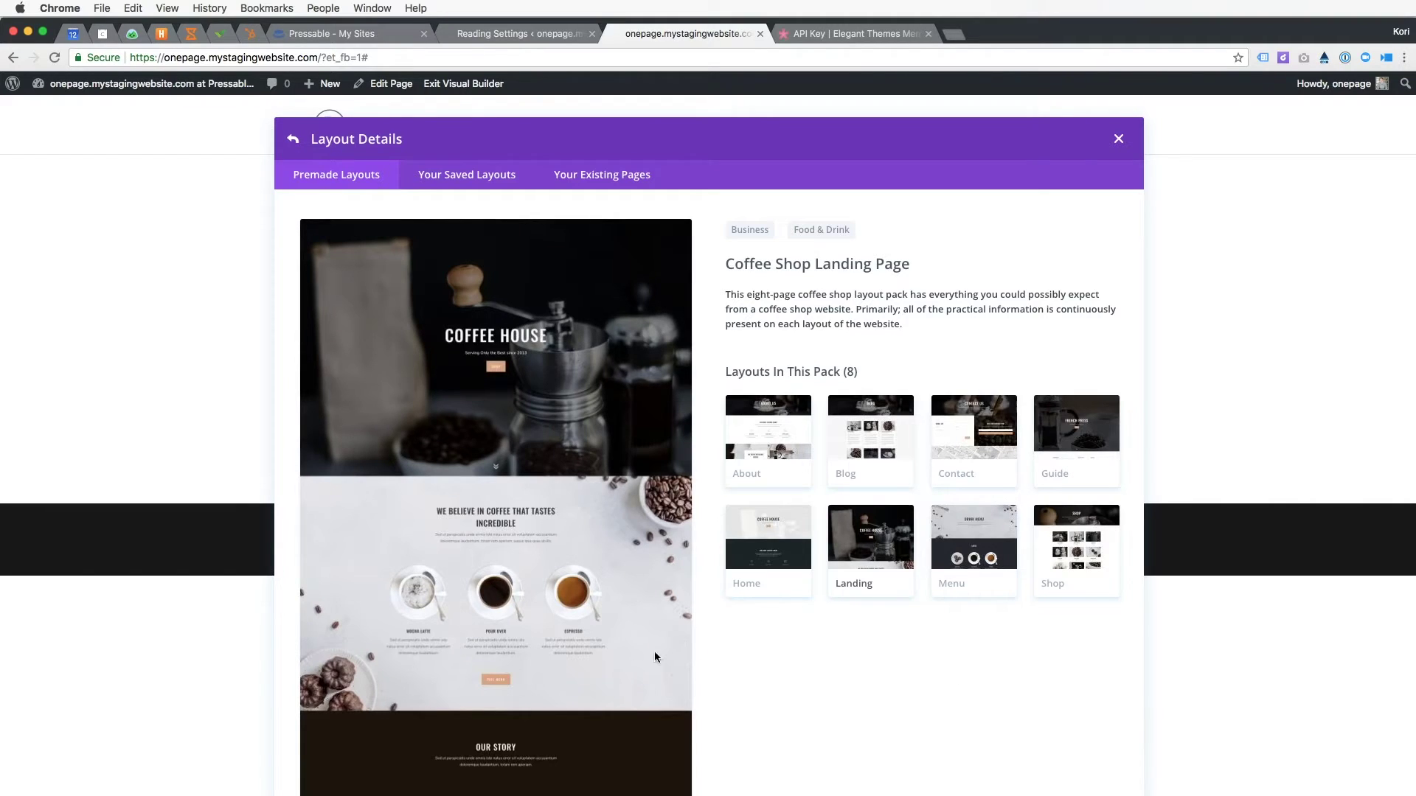
{"action": "left_click", "coordinate": [751, 455]}
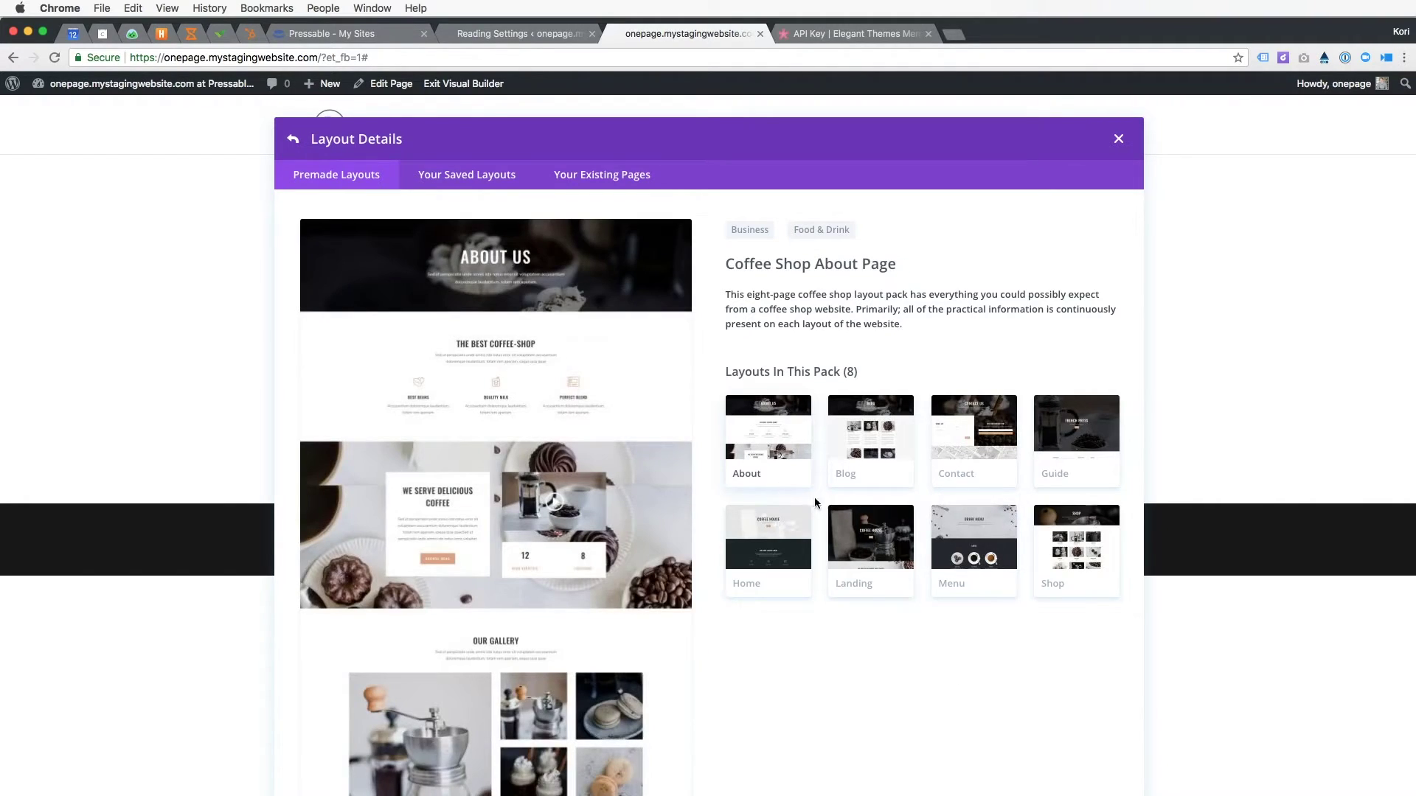
{"action": "left_click", "coordinate": [838, 456]}
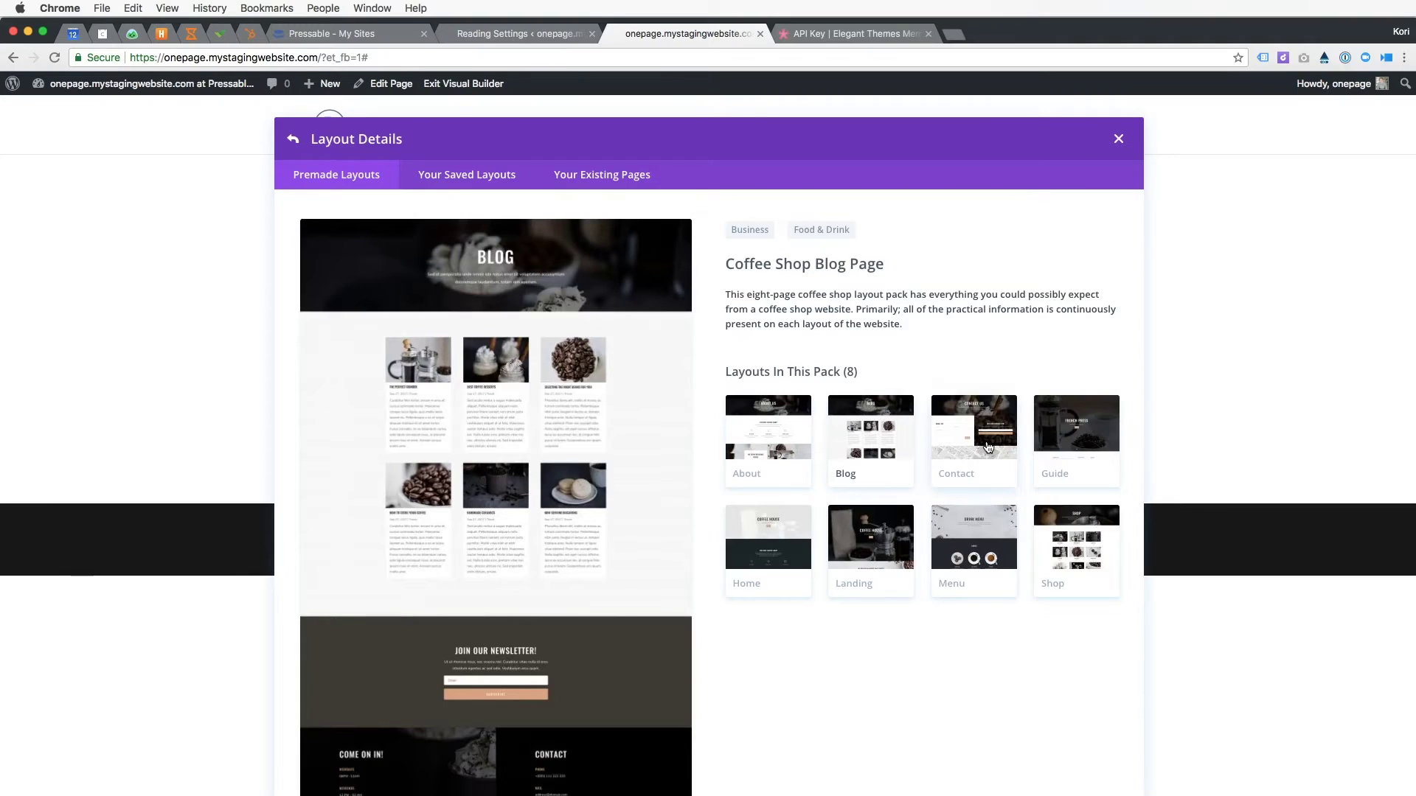
{"action": "left_click", "coordinate": [988, 446]}
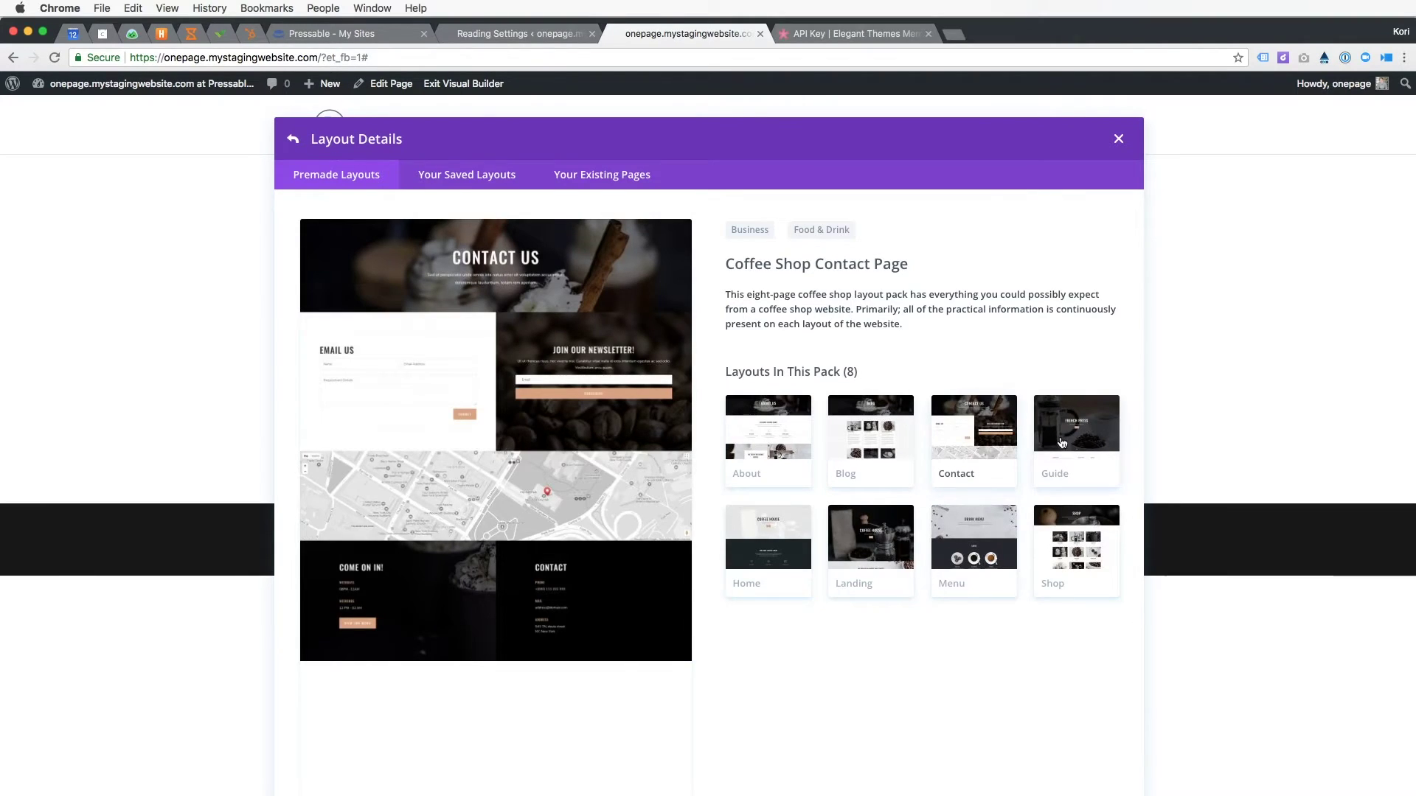
{"action": "left_click", "coordinate": [1057, 546]}
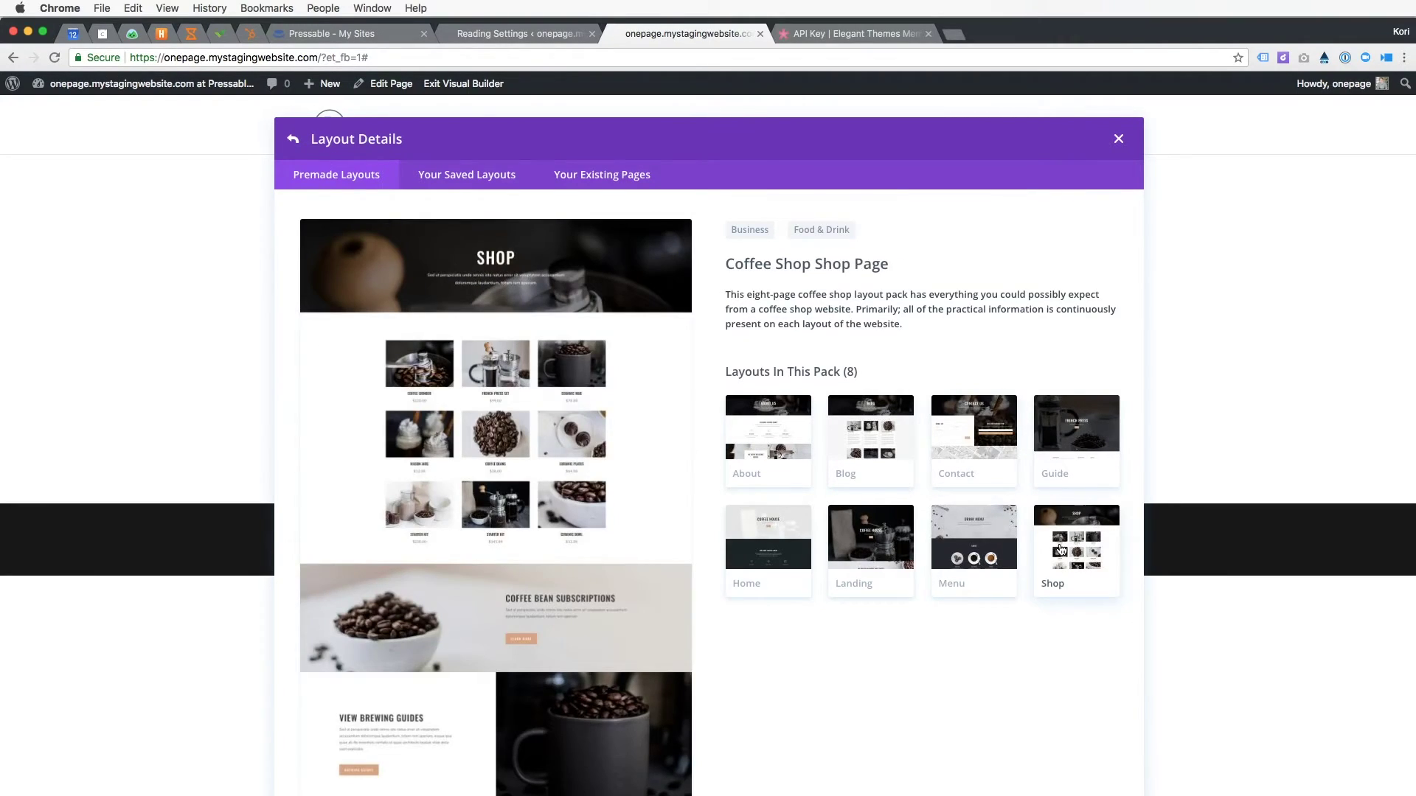
{"action": "left_click", "coordinate": [942, 545]}
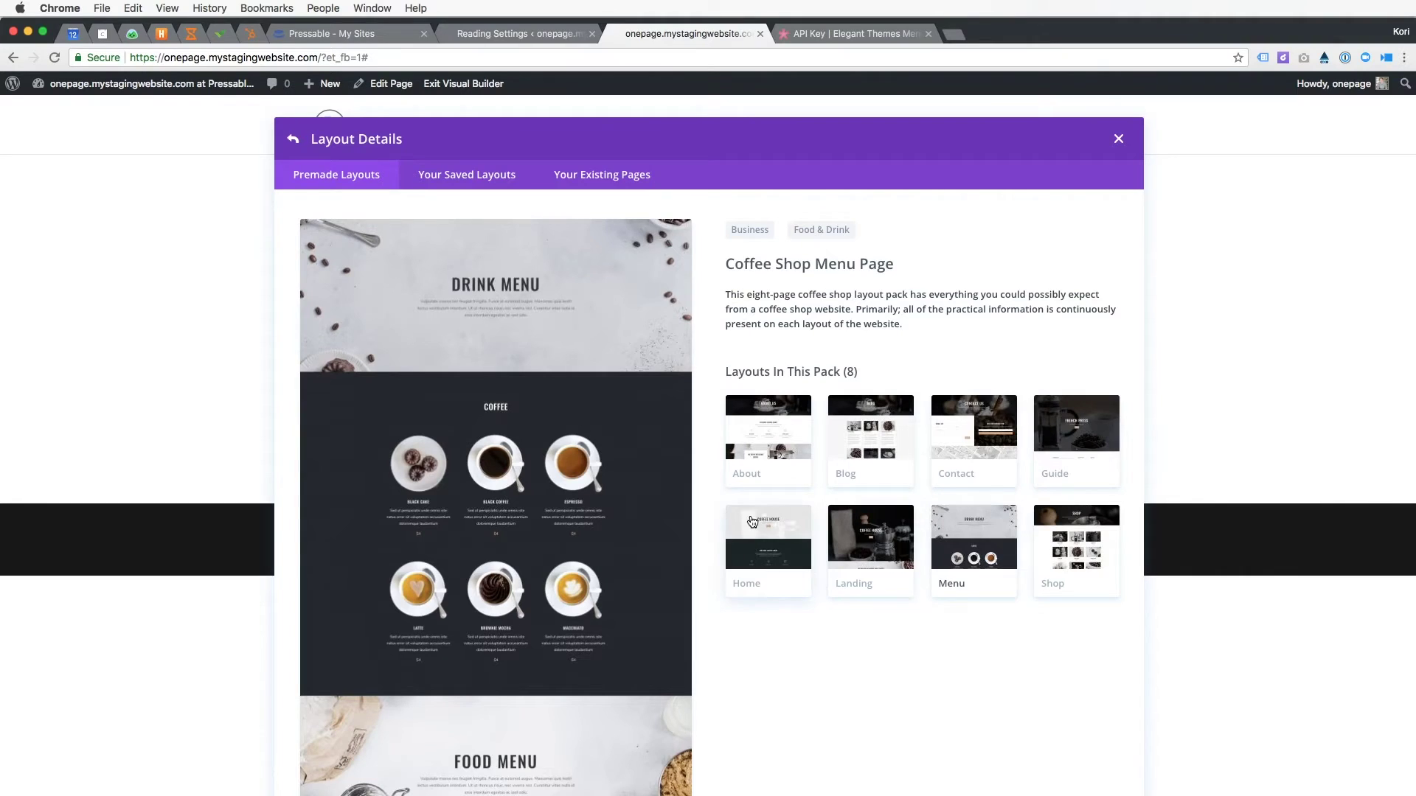
{"action": "left_click", "coordinate": [873, 548]}
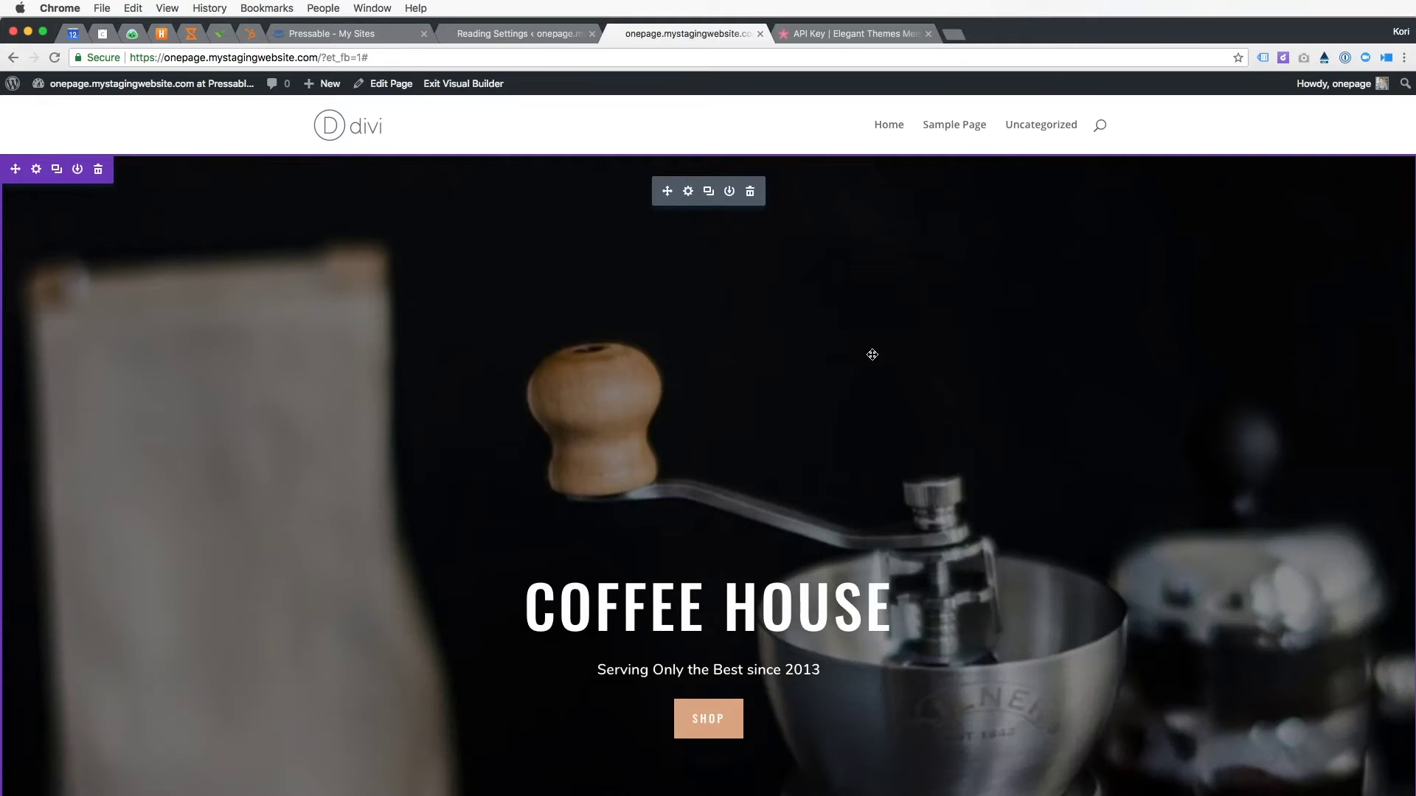
Look through all sections of the loaded Coffee Shop landing page, from the header down to the contact area.
{"action": "scroll", "coordinate": [866, 382], "scroll_direction": "down", "scroll_amount": 10}
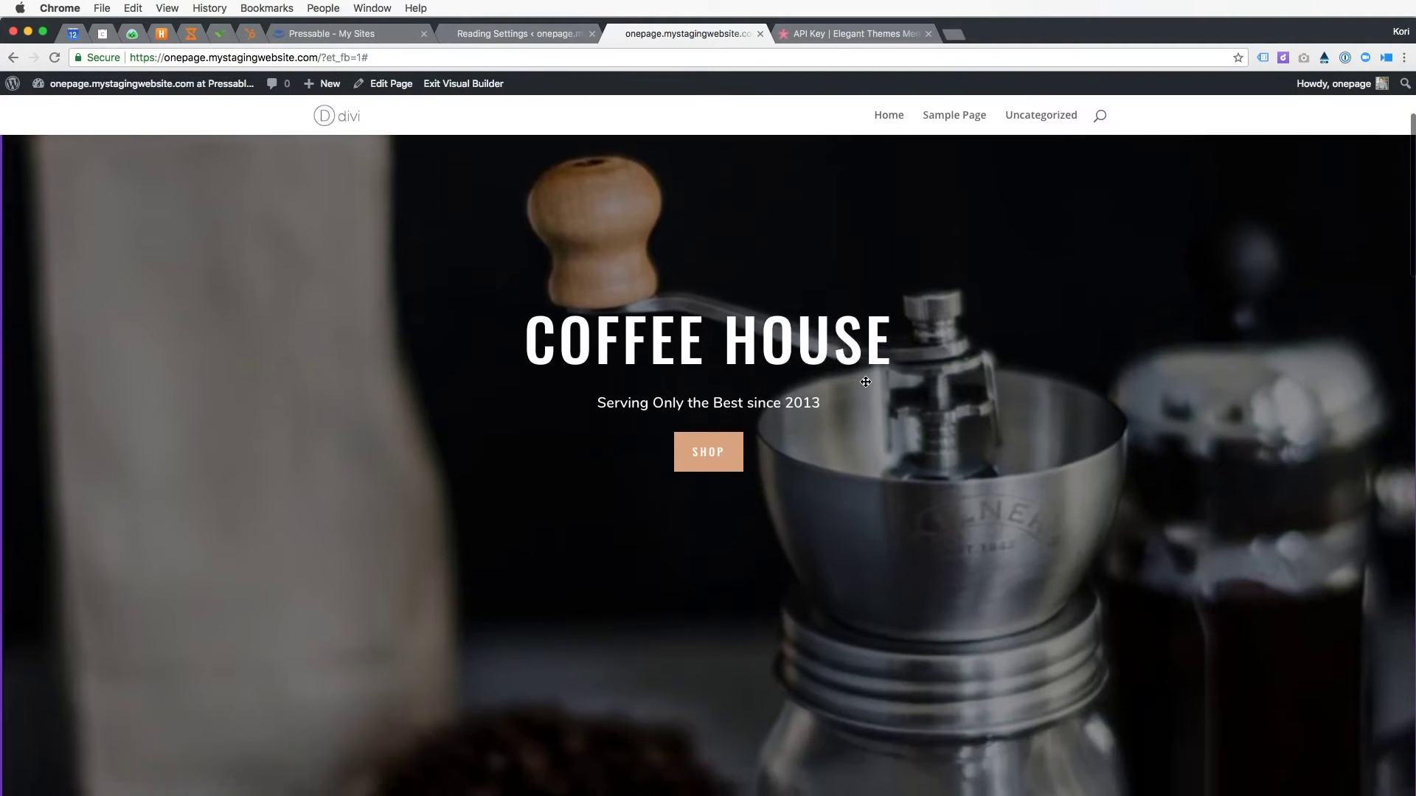
{"action": "scroll", "coordinate": [866, 382], "scroll_direction": "down", "scroll_amount": 13}
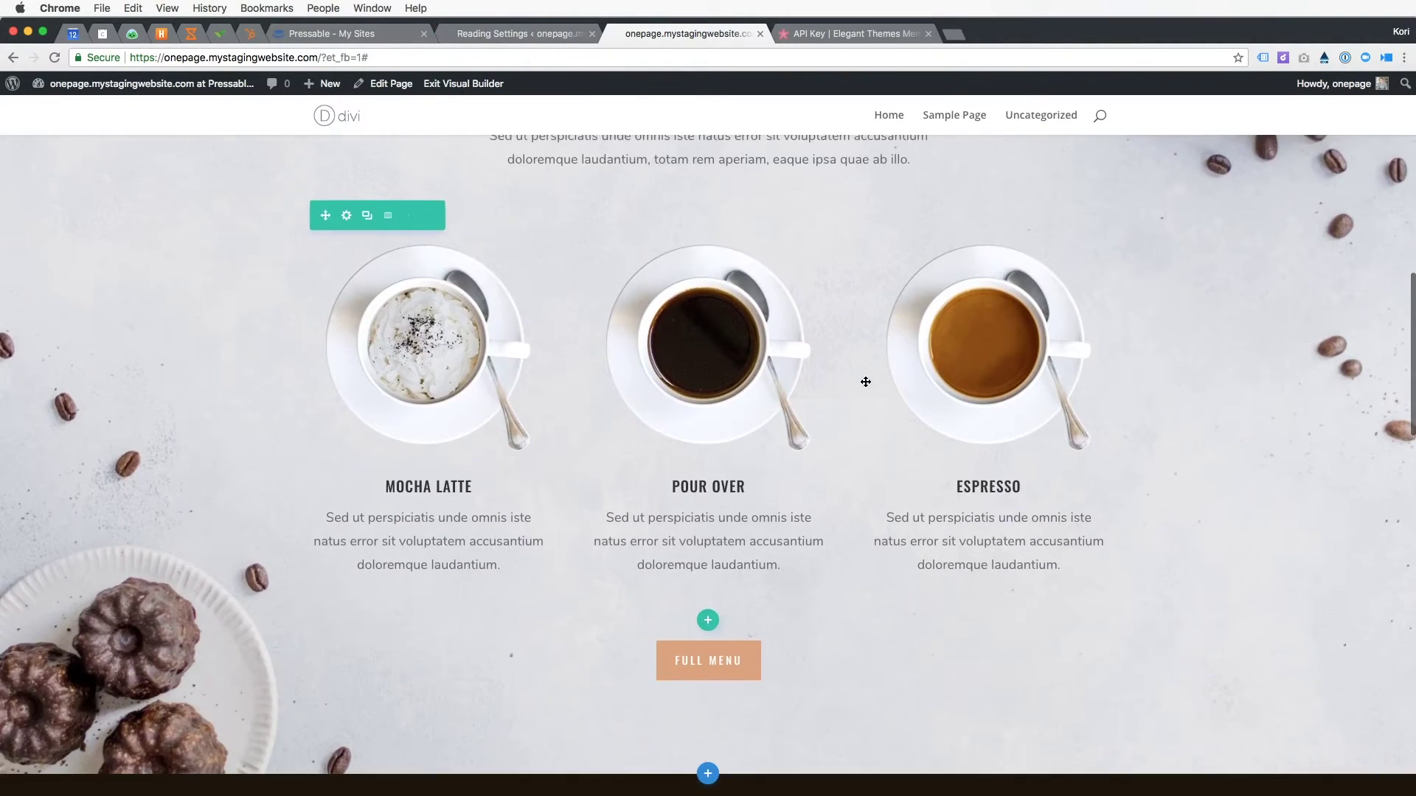
{"action": "scroll", "coordinate": [865, 382], "scroll_direction": "down", "scroll_amount": 10}
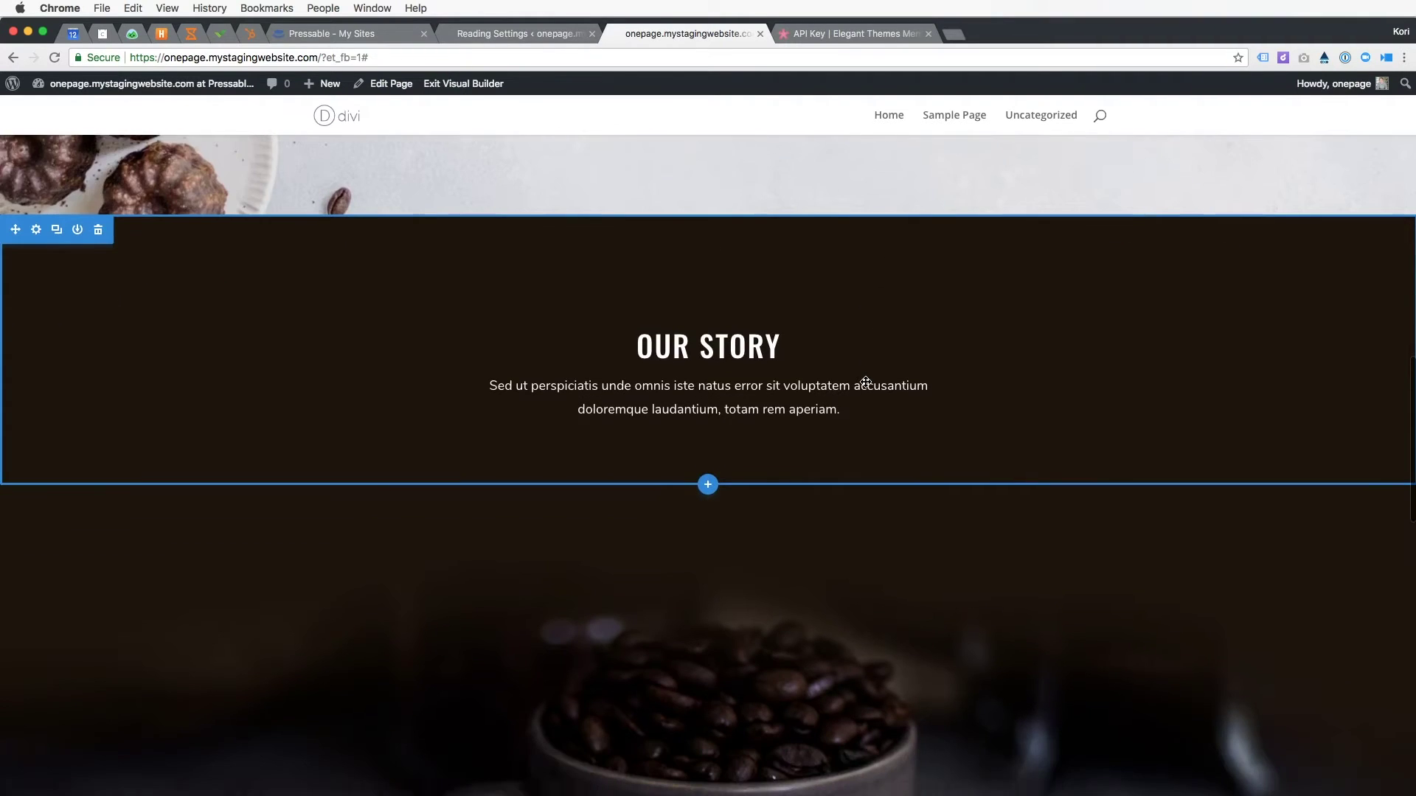
{"action": "scroll", "coordinate": [867, 387], "scroll_direction": "down", "scroll_amount": 15}
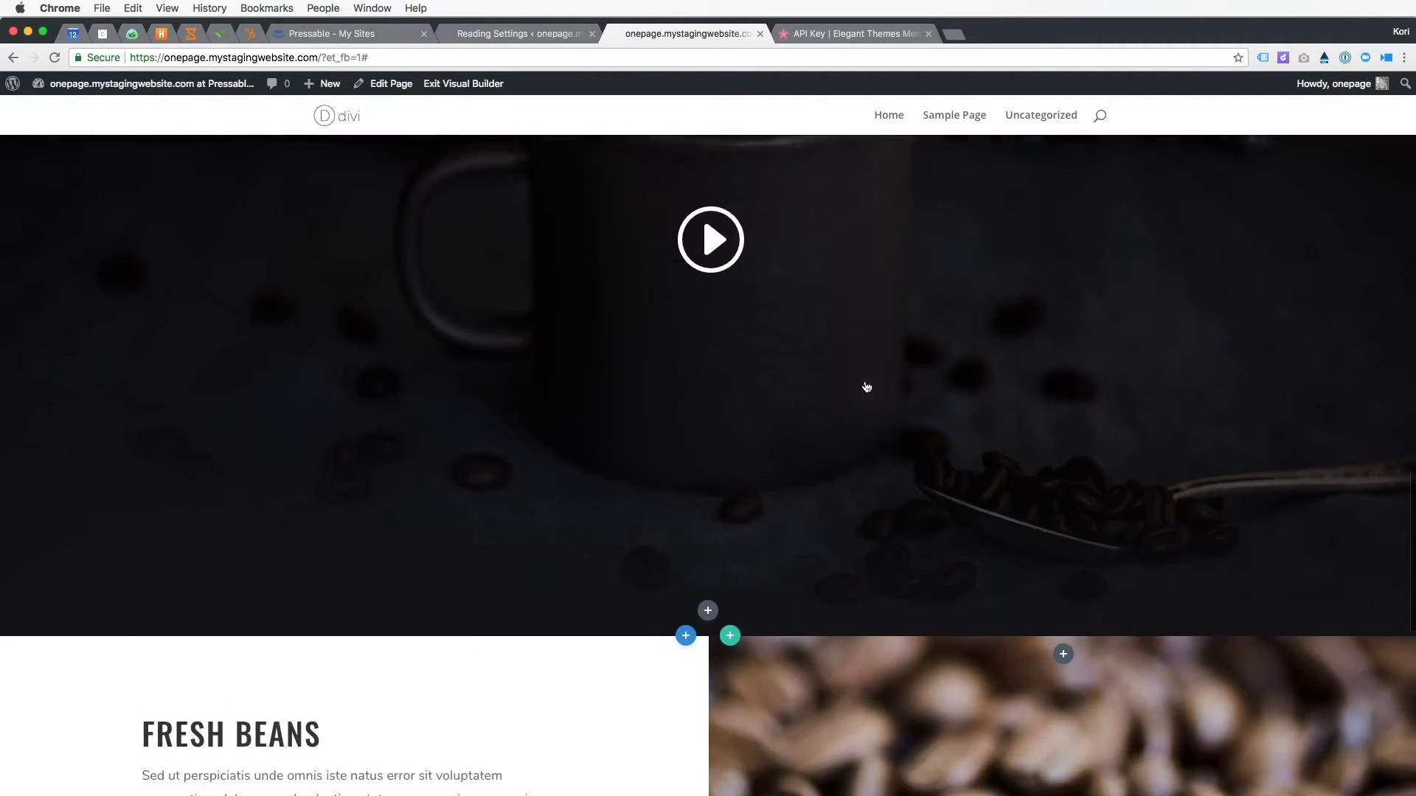
{"action": "scroll", "coordinate": [867, 387], "scroll_direction": "down", "scroll_amount": 17}
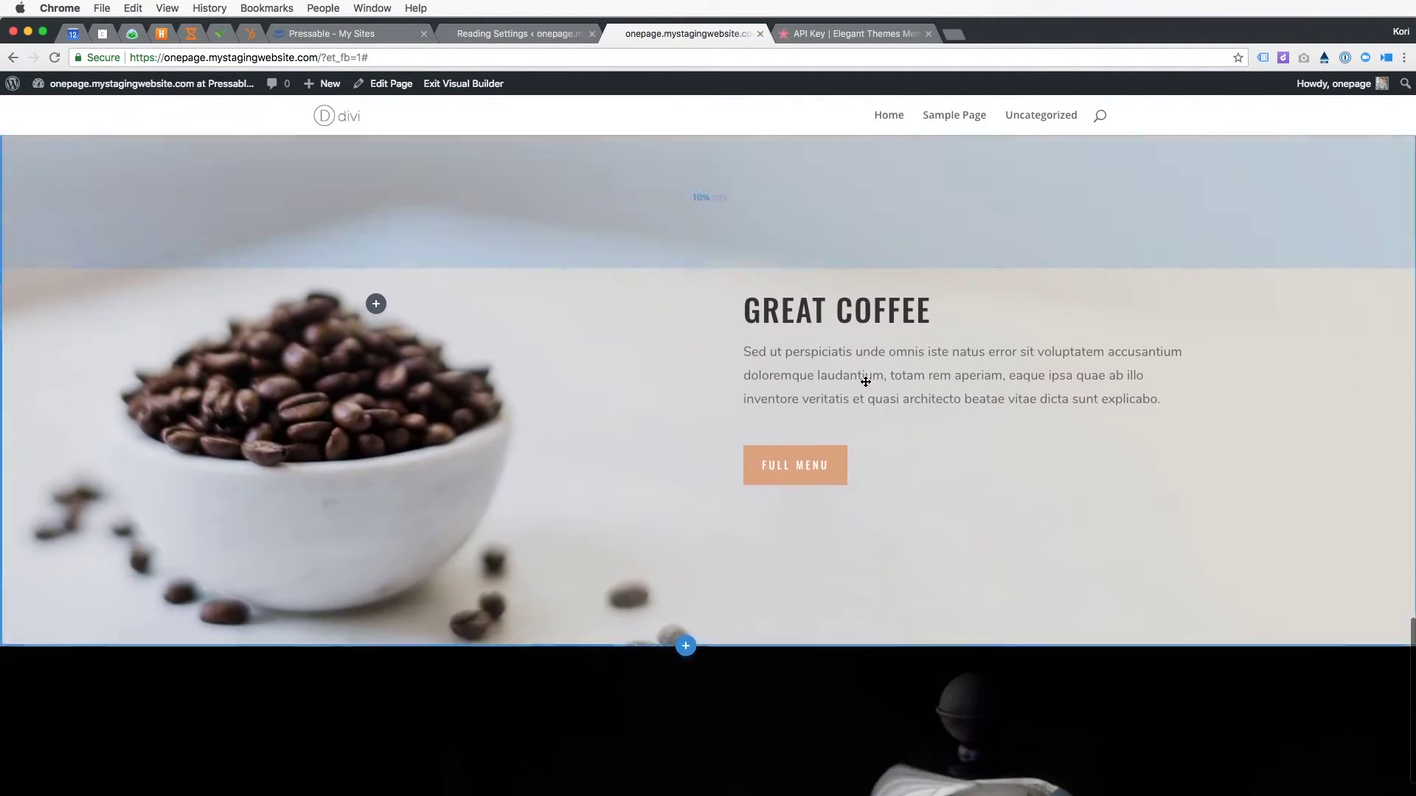
{"action": "scroll", "coordinate": [866, 382], "scroll_direction": "down", "scroll_amount": 15}
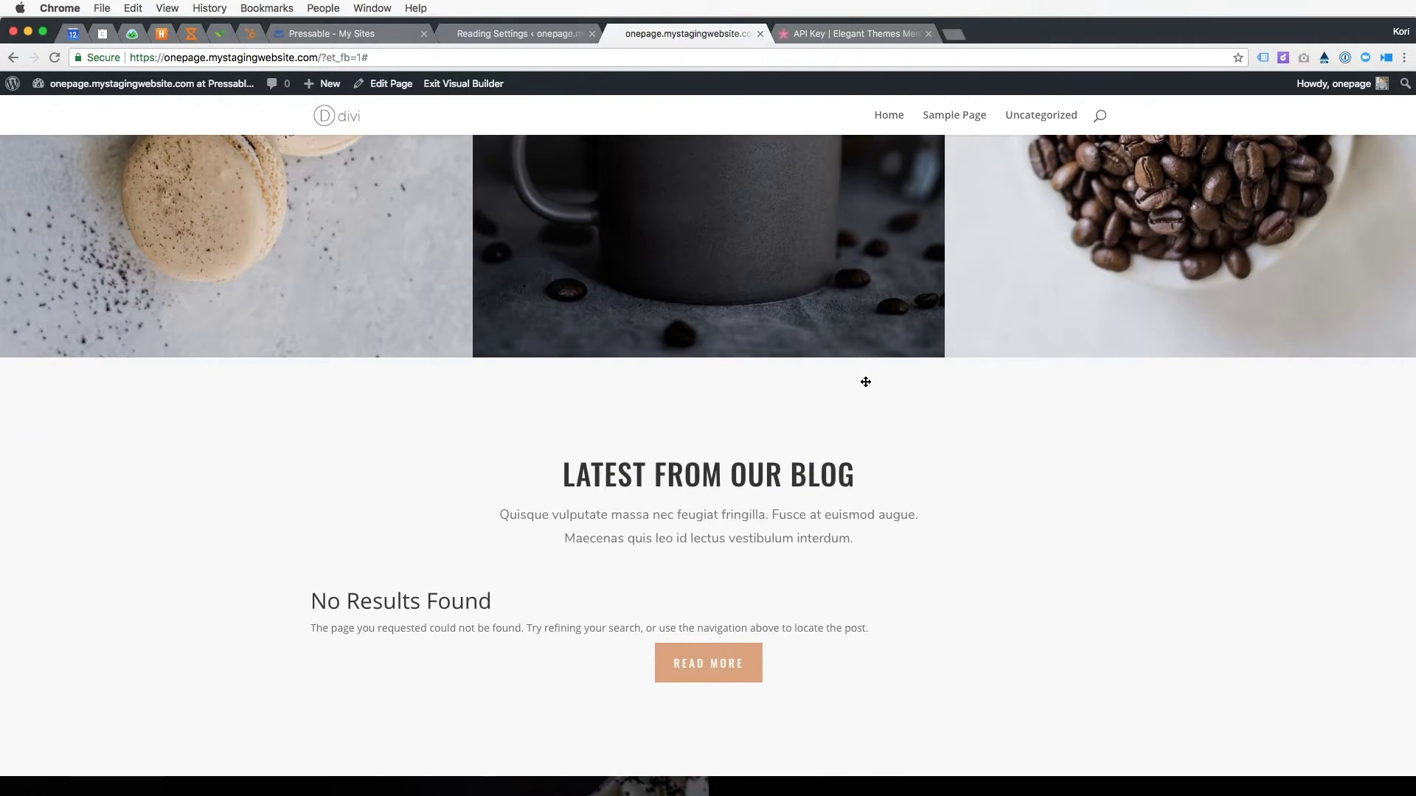
{"action": "scroll", "coordinate": [865, 382], "scroll_direction": "down", "scroll_amount": 5}
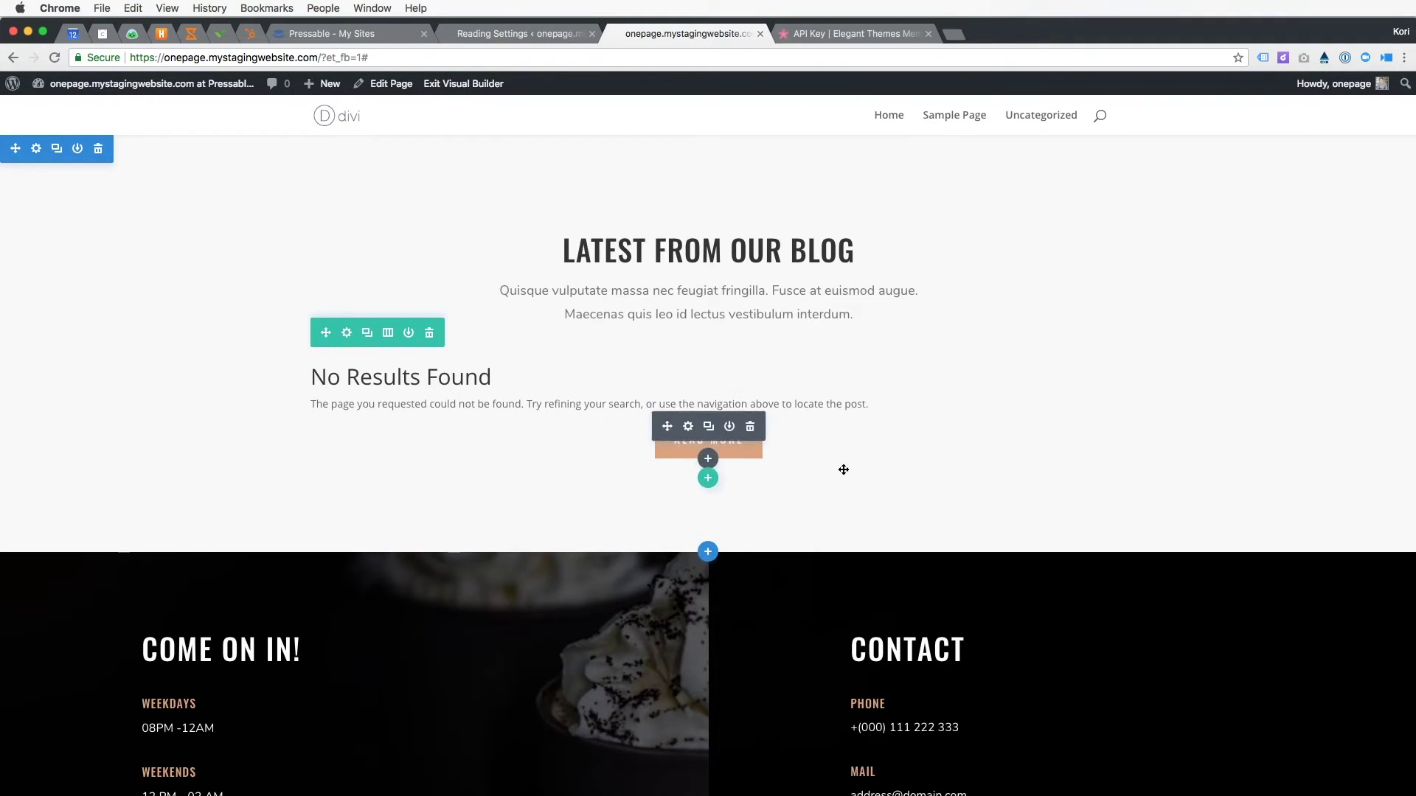
{"action": "scroll", "coordinate": [834, 533], "scroll_direction": "up", "scroll_amount": 20}
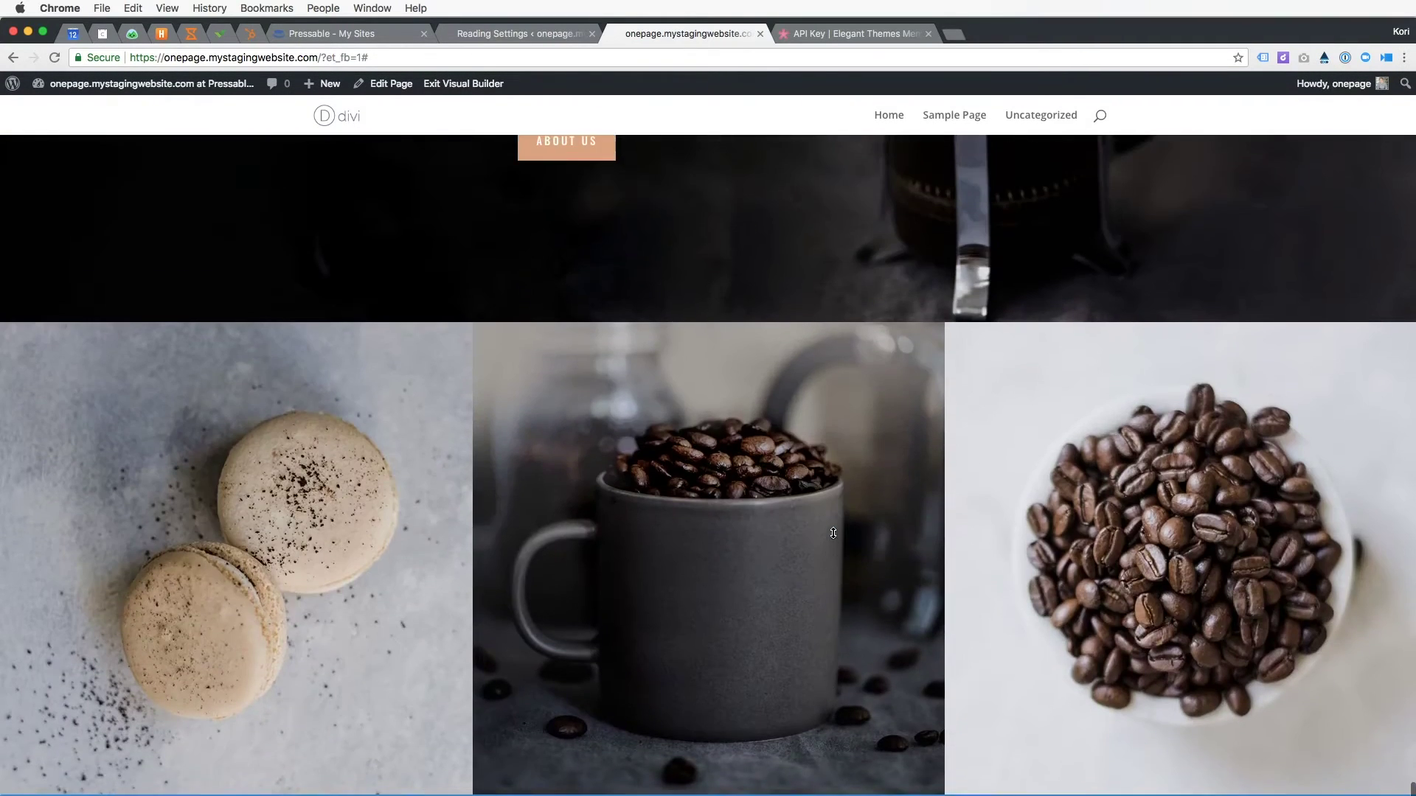
{"action": "scroll", "coordinate": [834, 533], "scroll_direction": "up", "scroll_amount": 20}
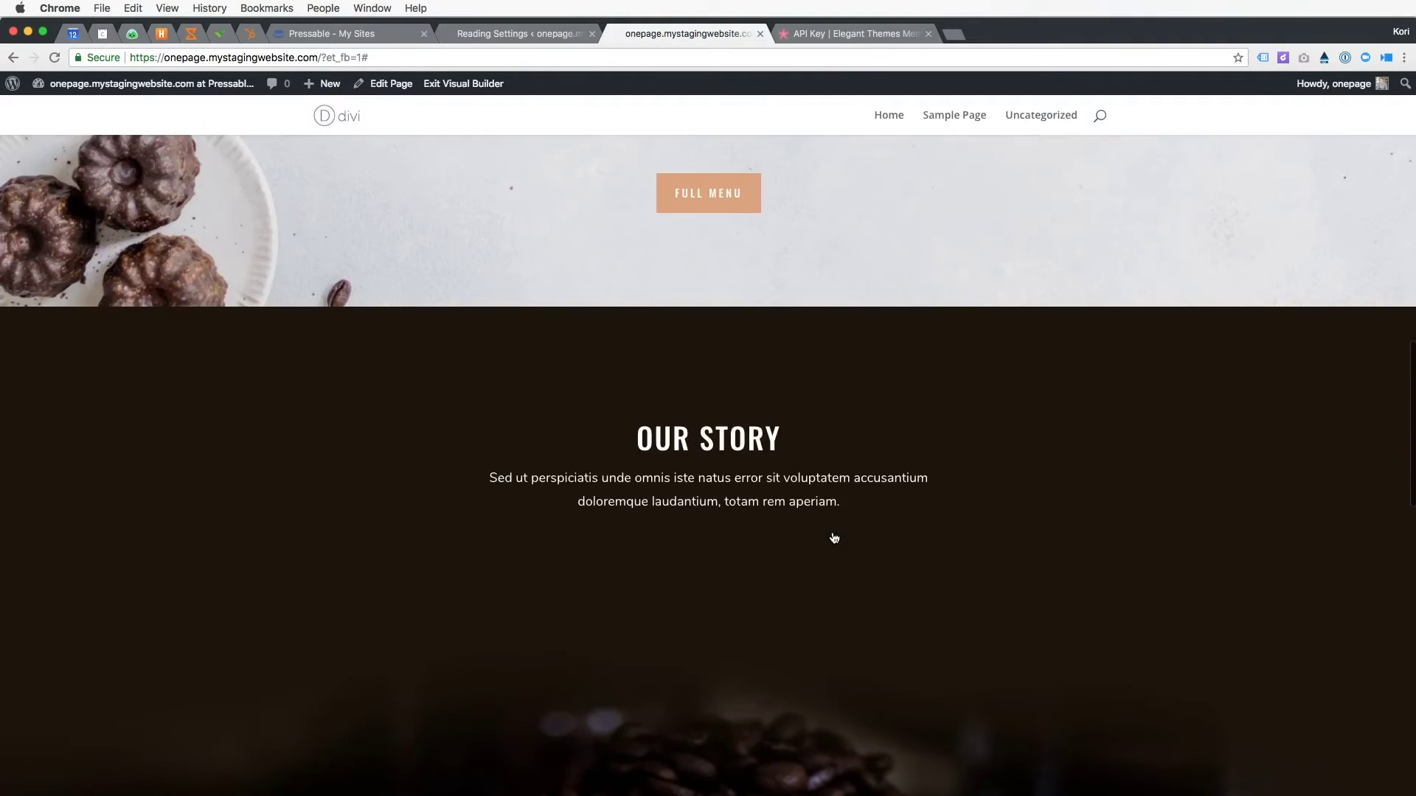
{"action": "scroll", "coordinate": [833, 532], "scroll_direction": "up", "scroll_amount": 10}
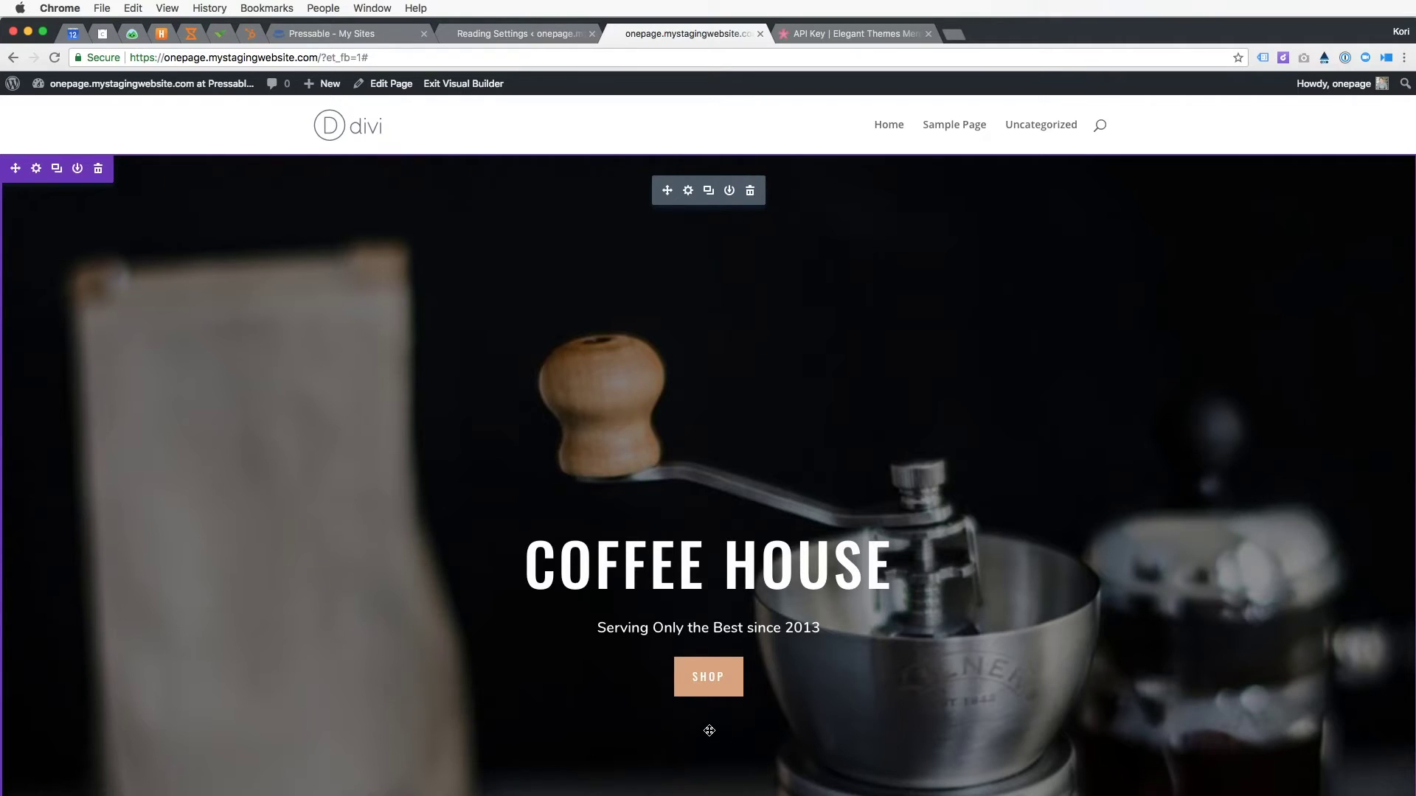
Change the first button's text in the Coffee House fullwidth header to "Find Our Location" and save the module settings.
{"action": "scroll", "coordinate": [706, 727], "scroll_direction": "down", "scroll_amount": 3}
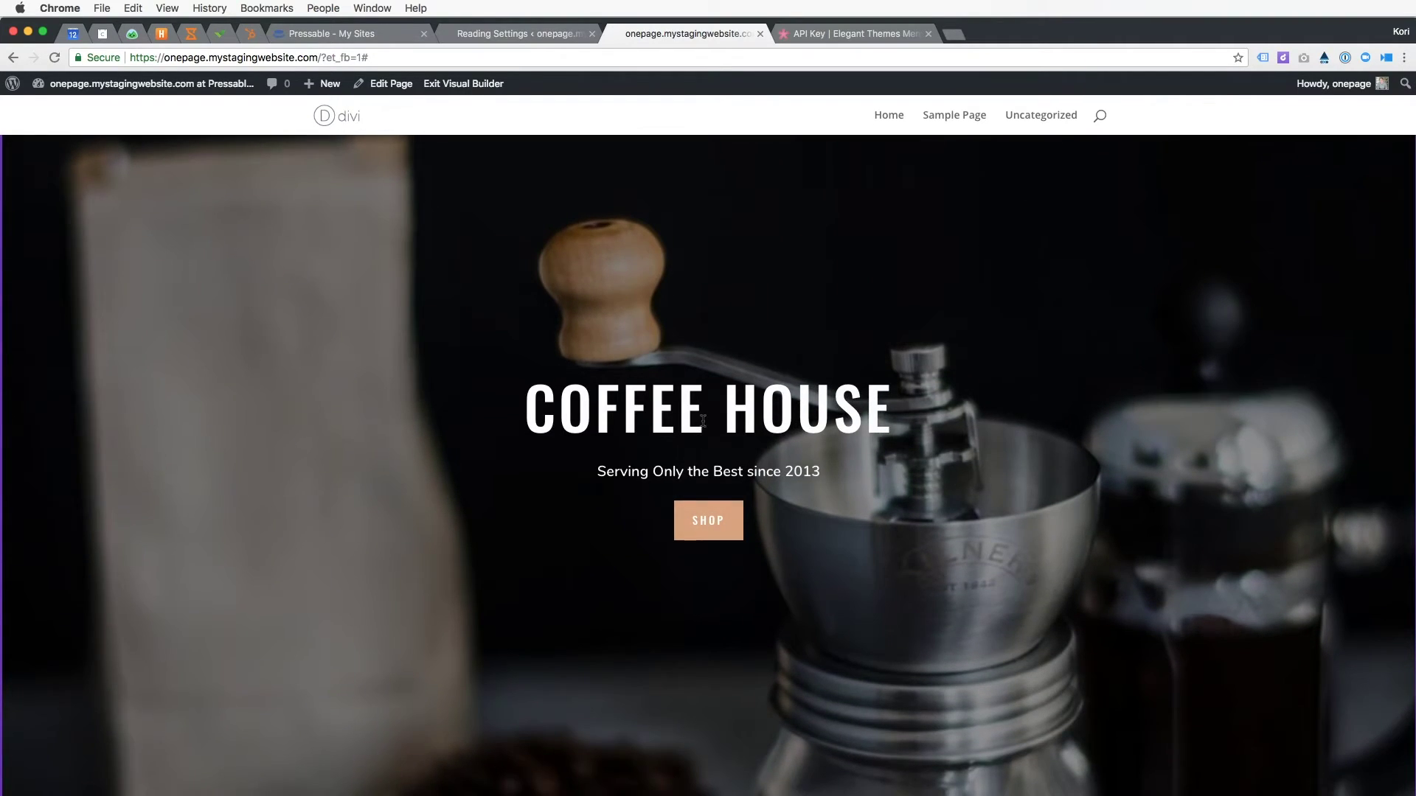
{"action": "scroll", "coordinate": [693, 433], "scroll_direction": "up", "scroll_amount": 3}
{"action": "left_click", "coordinate": [688, 192]}
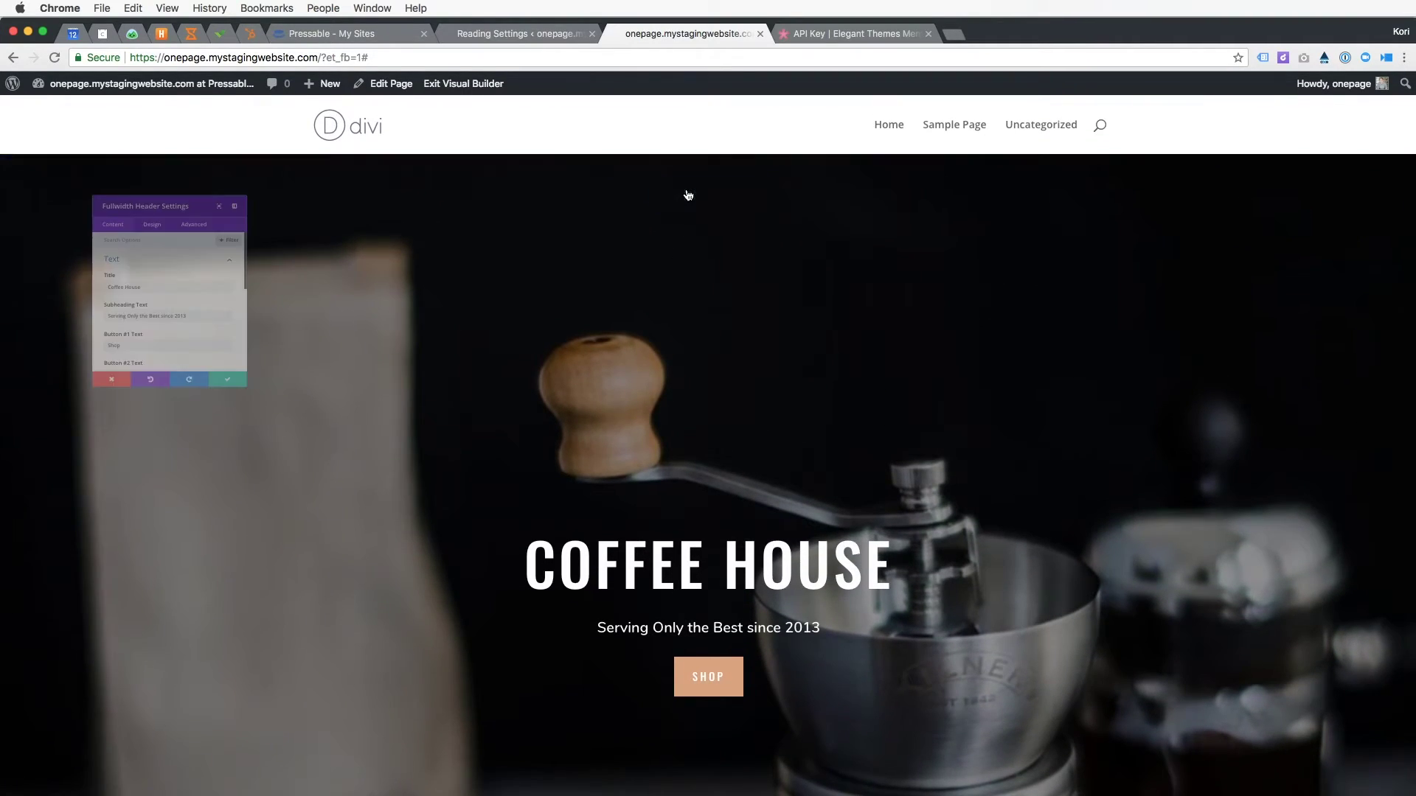
{"action": "left_click", "coordinate": [106, 398]}
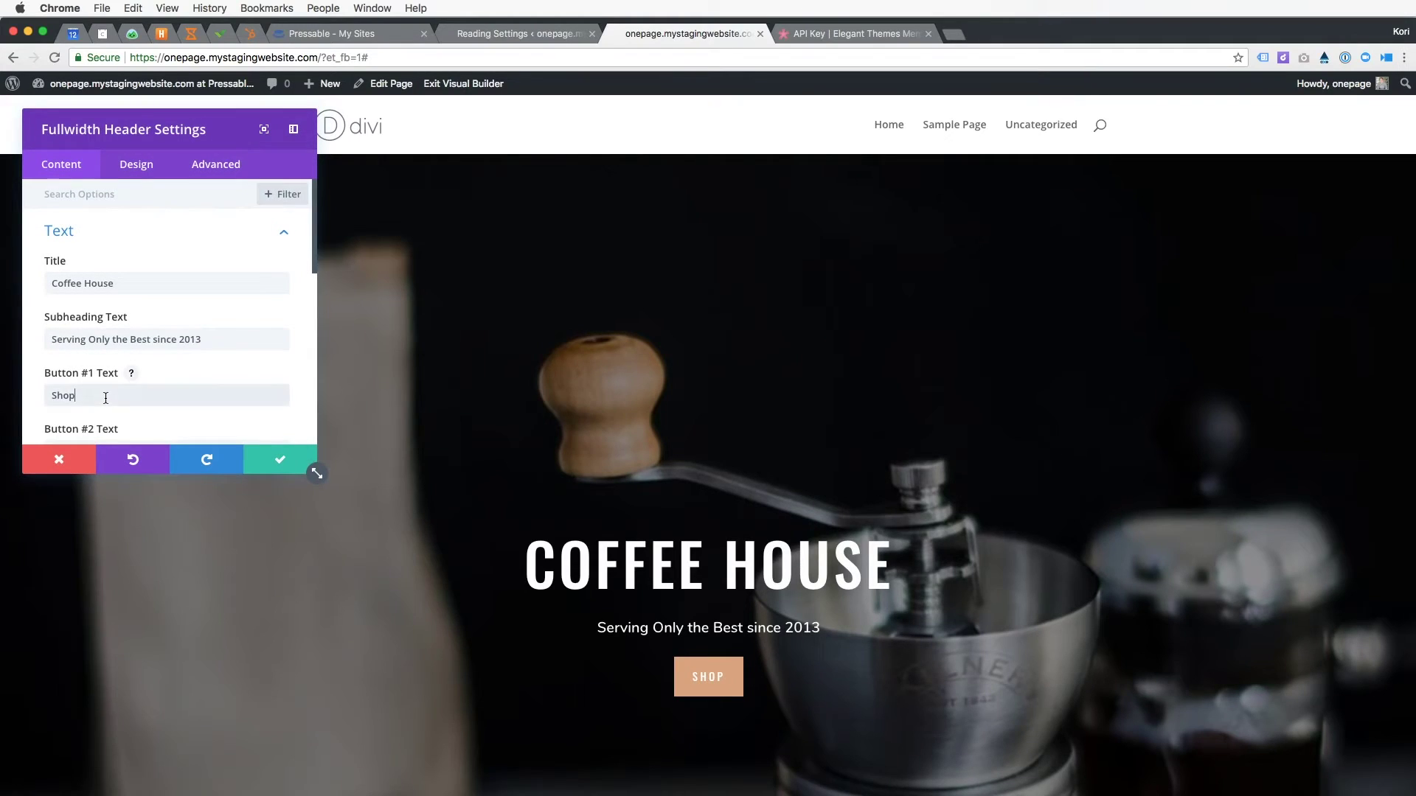
{"action": "type", "text": "Find Our Location"}
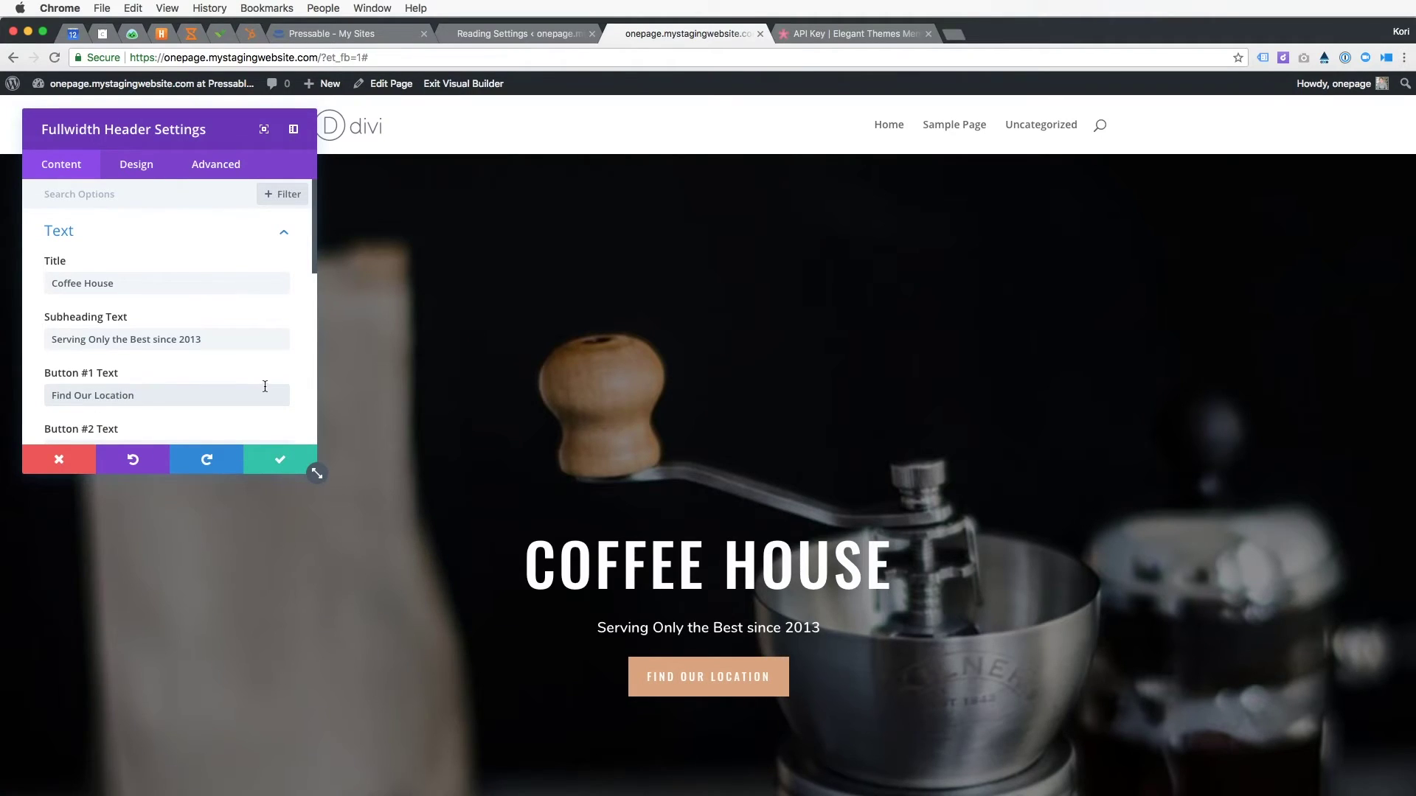
{"action": "left_click", "coordinate": [282, 460]}
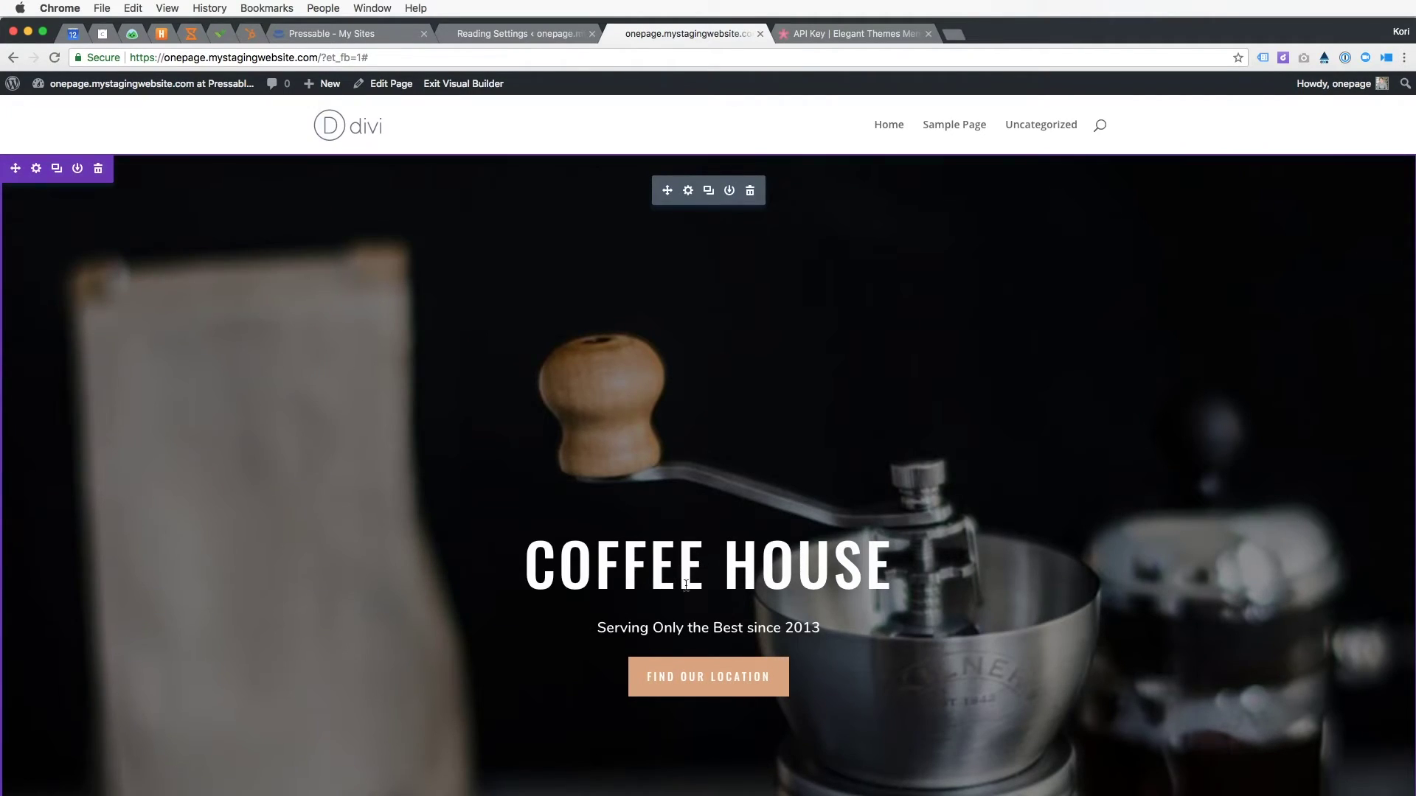
Delete the About Us button module from the section titled The Best Coffee Shop.
{"action": "scroll", "coordinate": [553, 610], "scroll_direction": "down", "scroll_amount": 5}
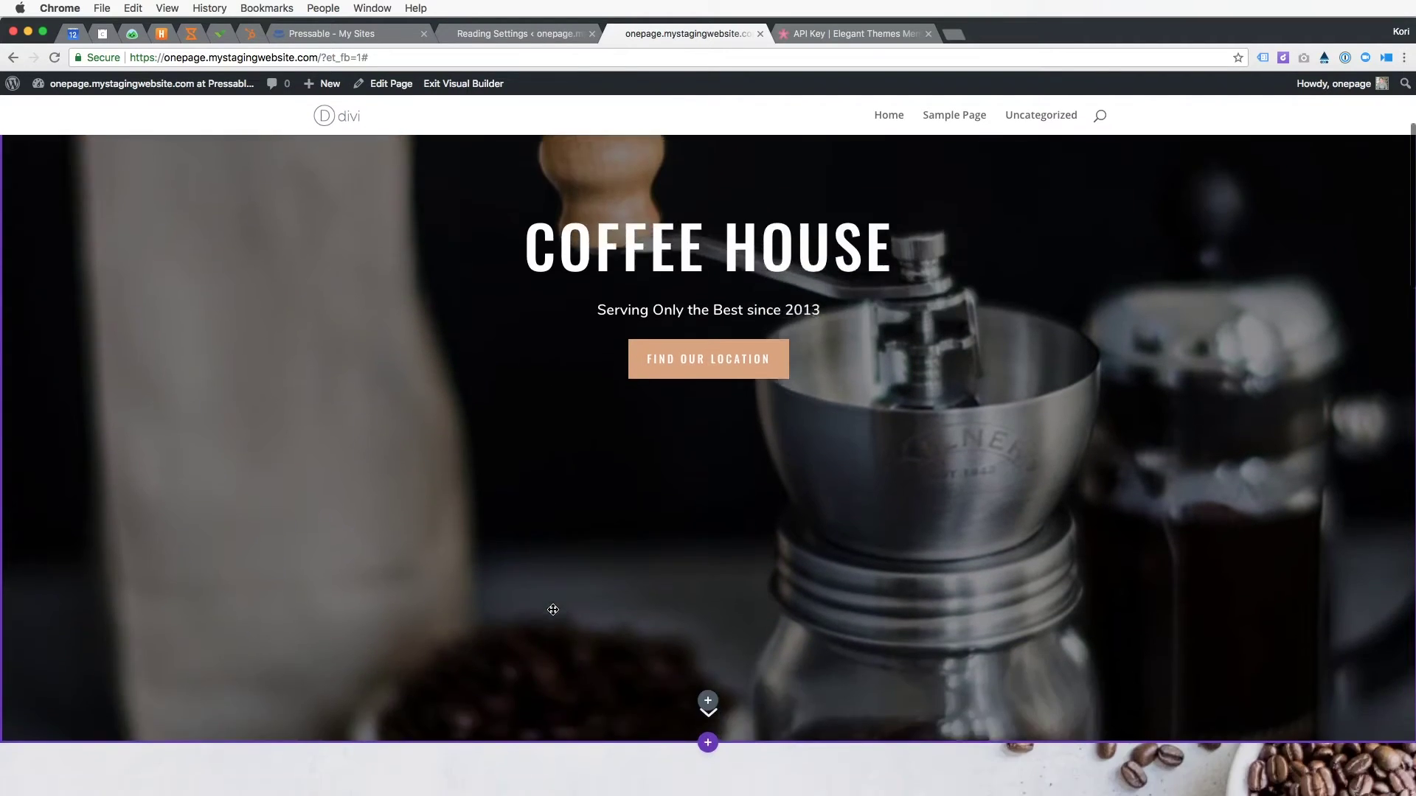
{"action": "scroll", "coordinate": [553, 610], "scroll_direction": "down", "scroll_amount": 10}
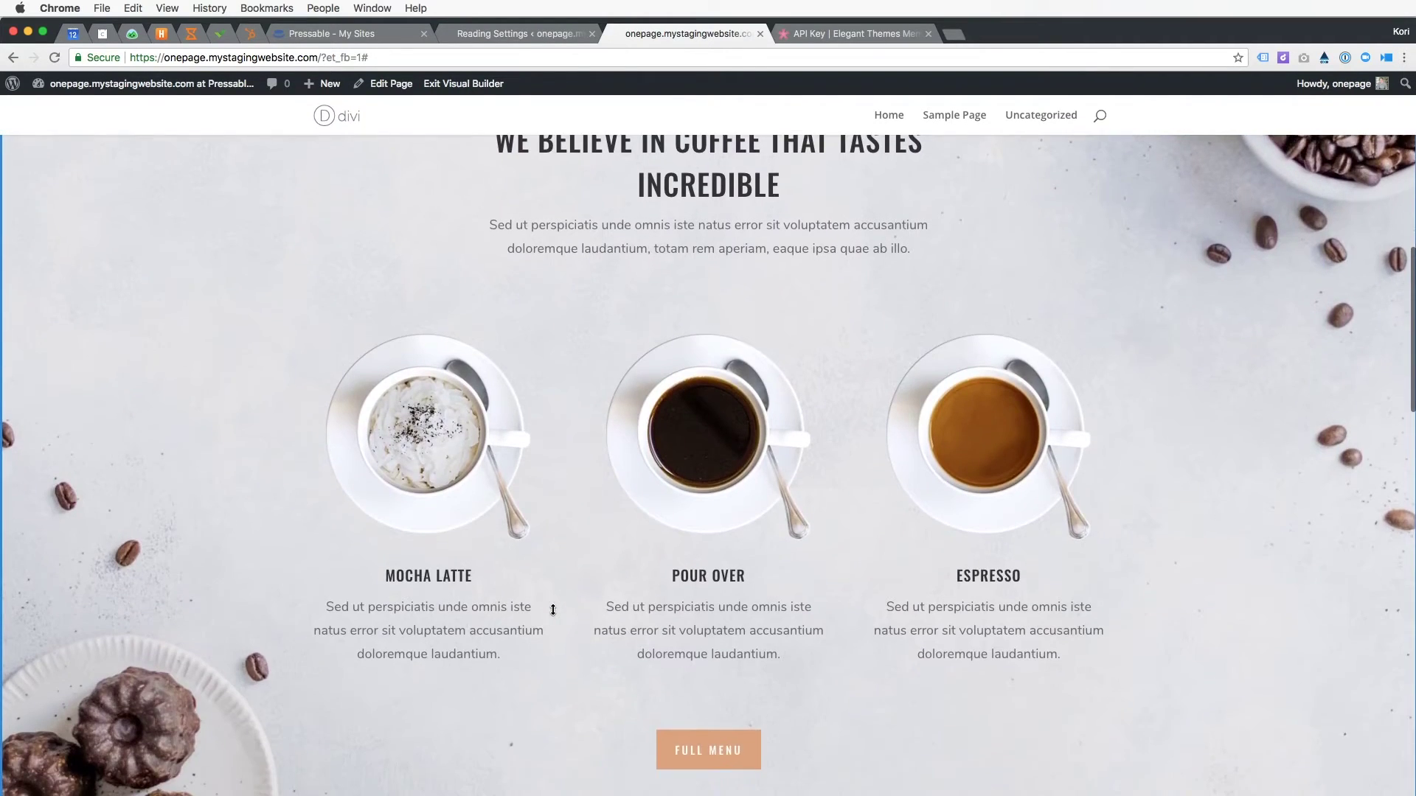
{"action": "scroll", "coordinate": [553, 610], "scroll_direction": "down", "scroll_amount": 3}
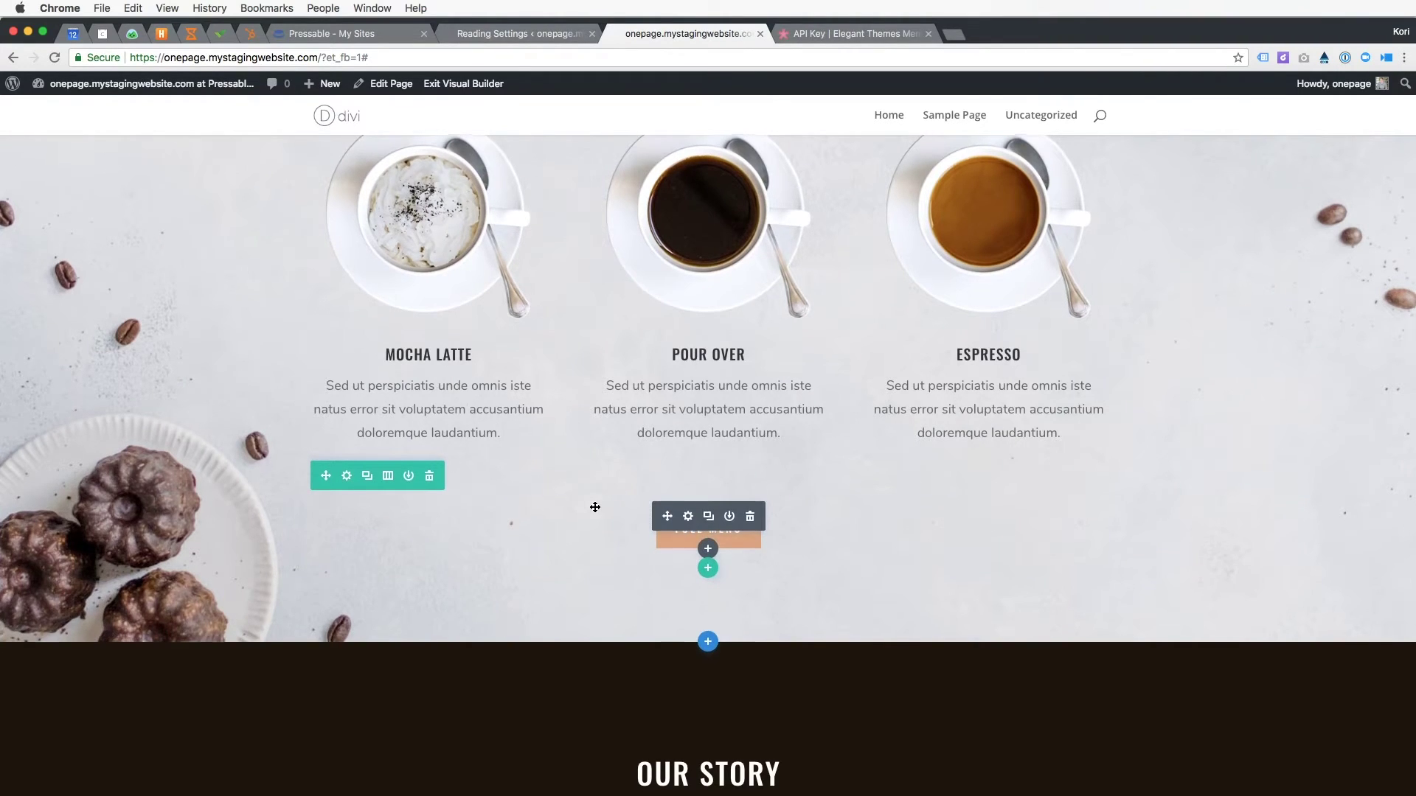
{"action": "scroll", "coordinate": [595, 507], "scroll_direction": "down", "scroll_amount": 2}
{"action": "scroll", "coordinate": [595, 507], "scroll_direction": "down", "scroll_amount": 10}
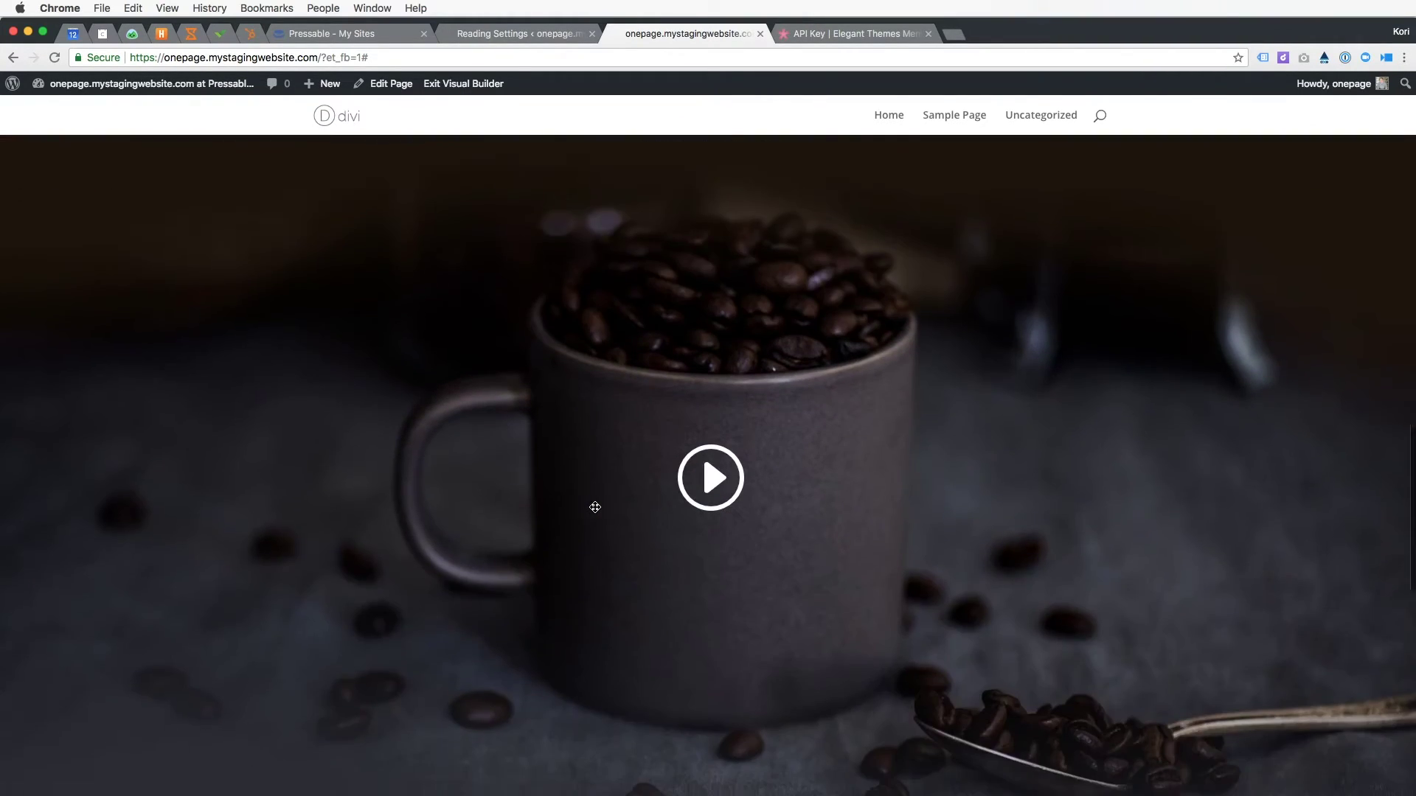
{"action": "scroll", "coordinate": [595, 508], "scroll_direction": "down", "scroll_amount": 15}
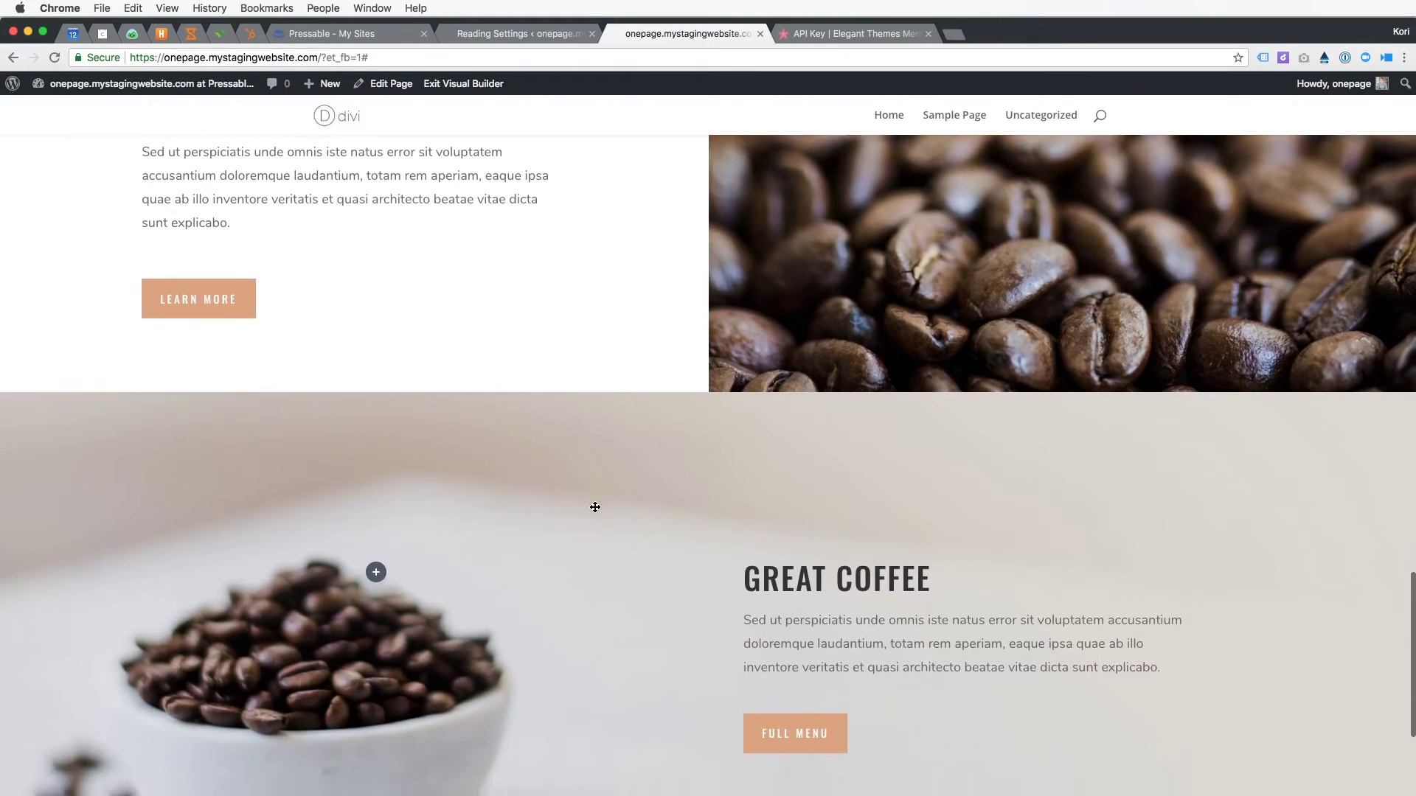
{"action": "scroll", "coordinate": [595, 508], "scroll_direction": "down", "scroll_amount": 5}
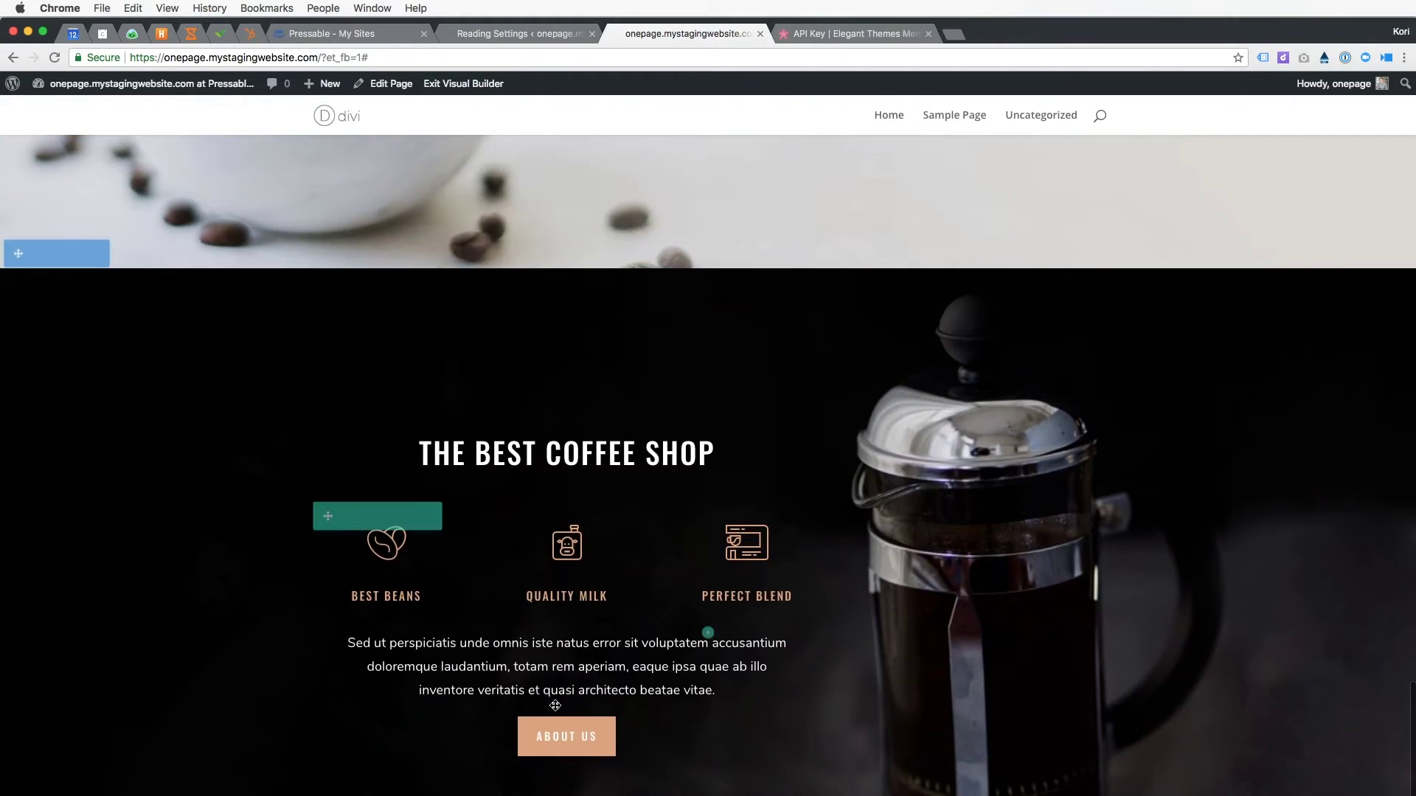
{"action": "left_click", "coordinate": [608, 724]}
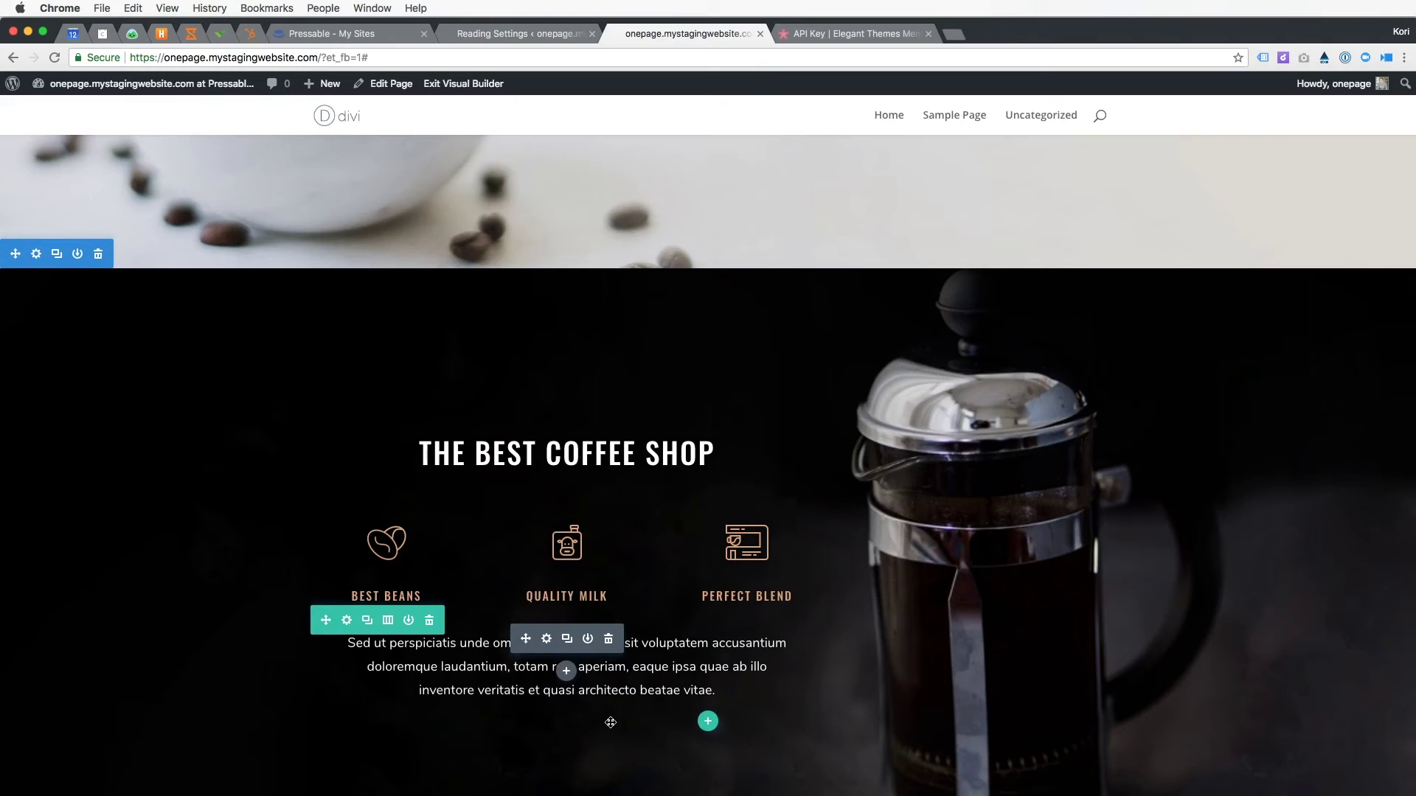
Delete the Full Menu button module from the Great Coffee section.
{"action": "scroll", "coordinate": [664, 582], "scroll_direction": "up", "scroll_amount": 7}
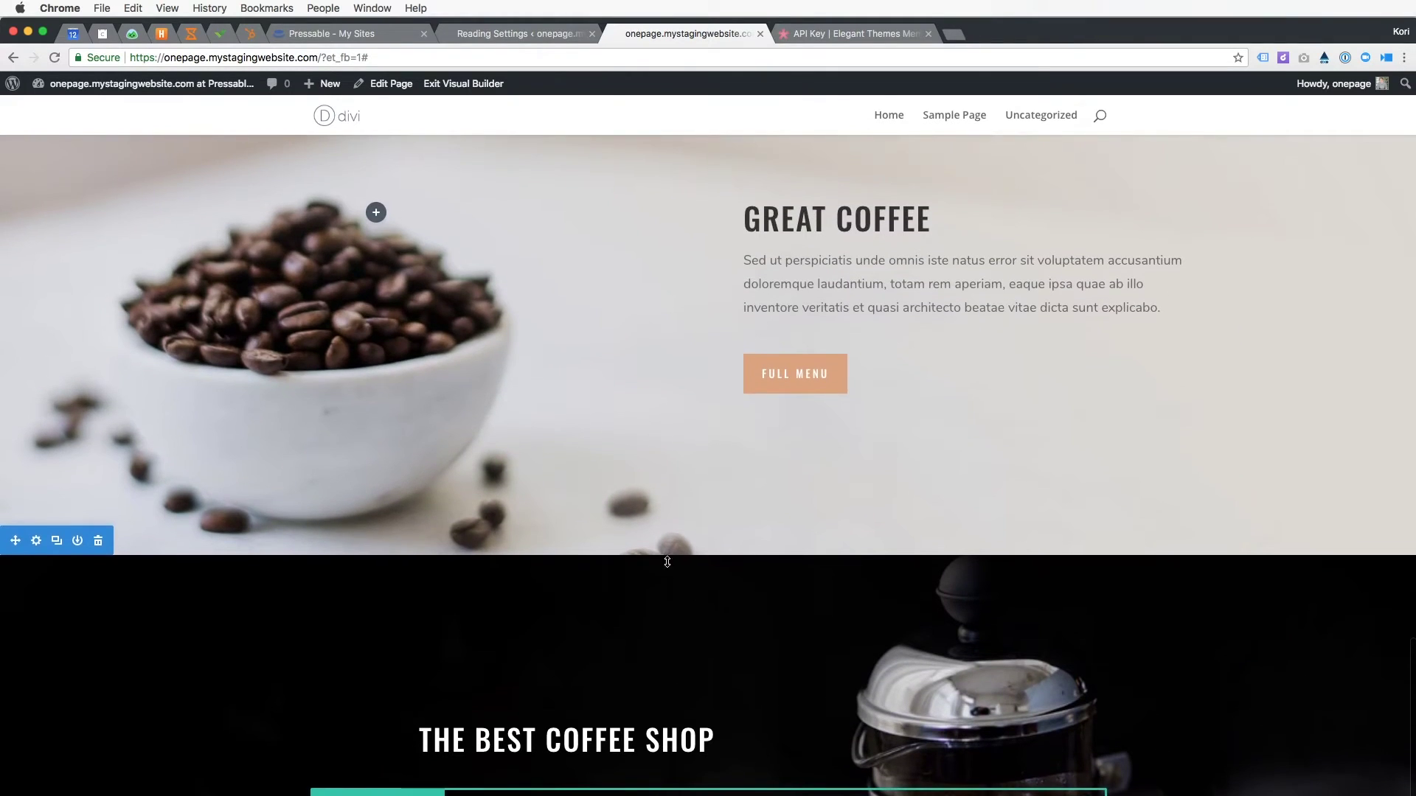
{"action": "scroll", "coordinate": [668, 473], "scroll_direction": "up", "scroll_amount": 2}
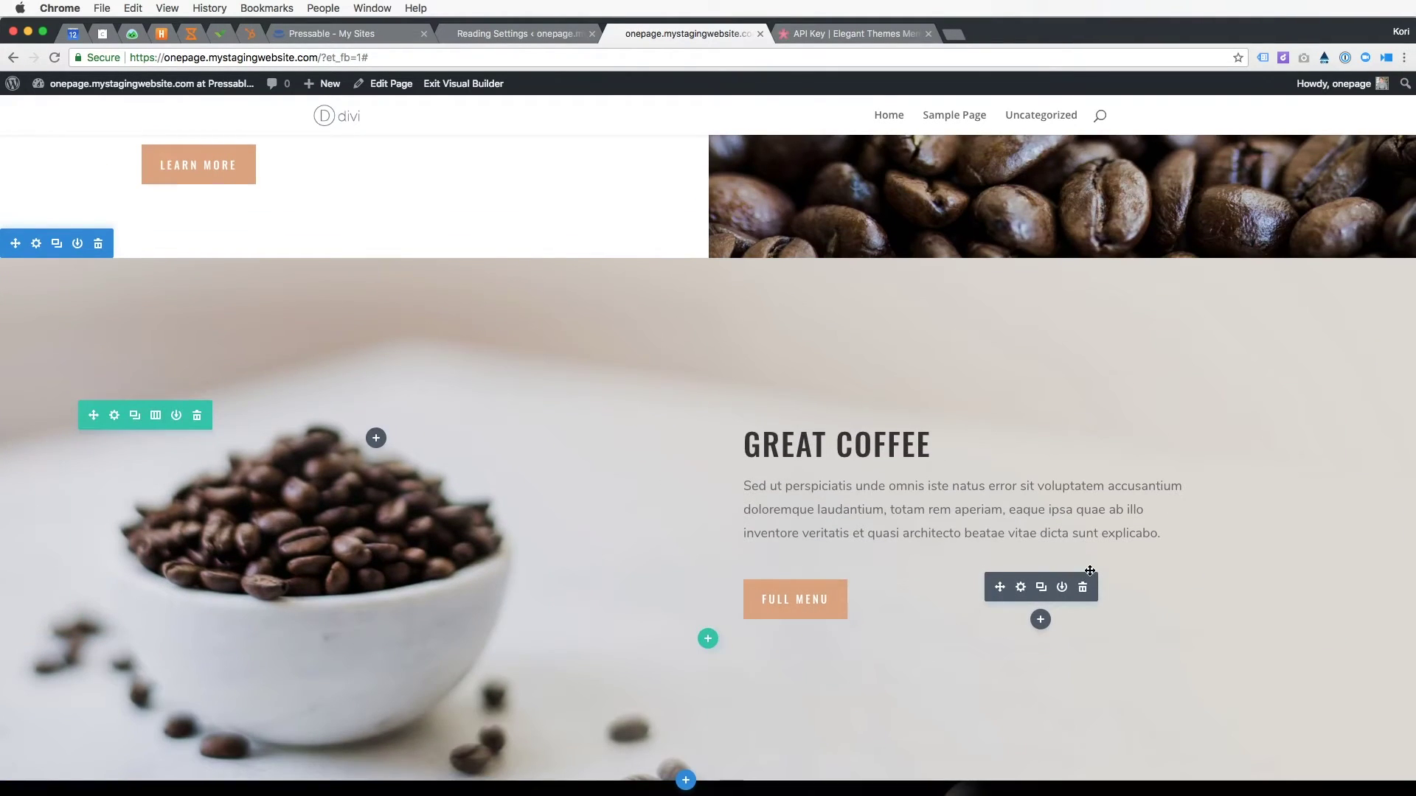
{"action": "left_click", "coordinate": [1082, 589]}
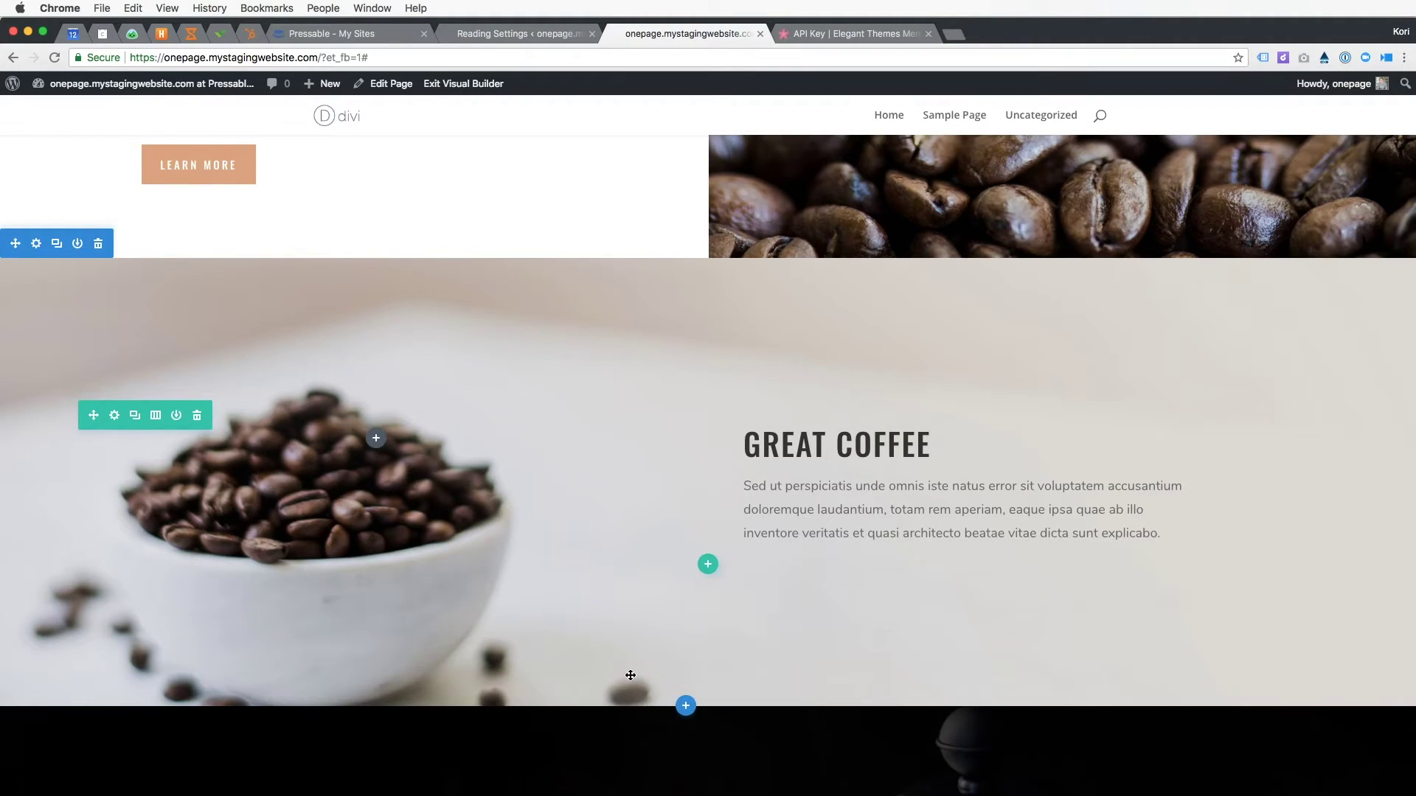
Delete the entire Latest From Our Blog section above the opening hours and contact section.
{"action": "scroll", "coordinate": [630, 675], "scroll_direction": "down", "scroll_amount": 20}
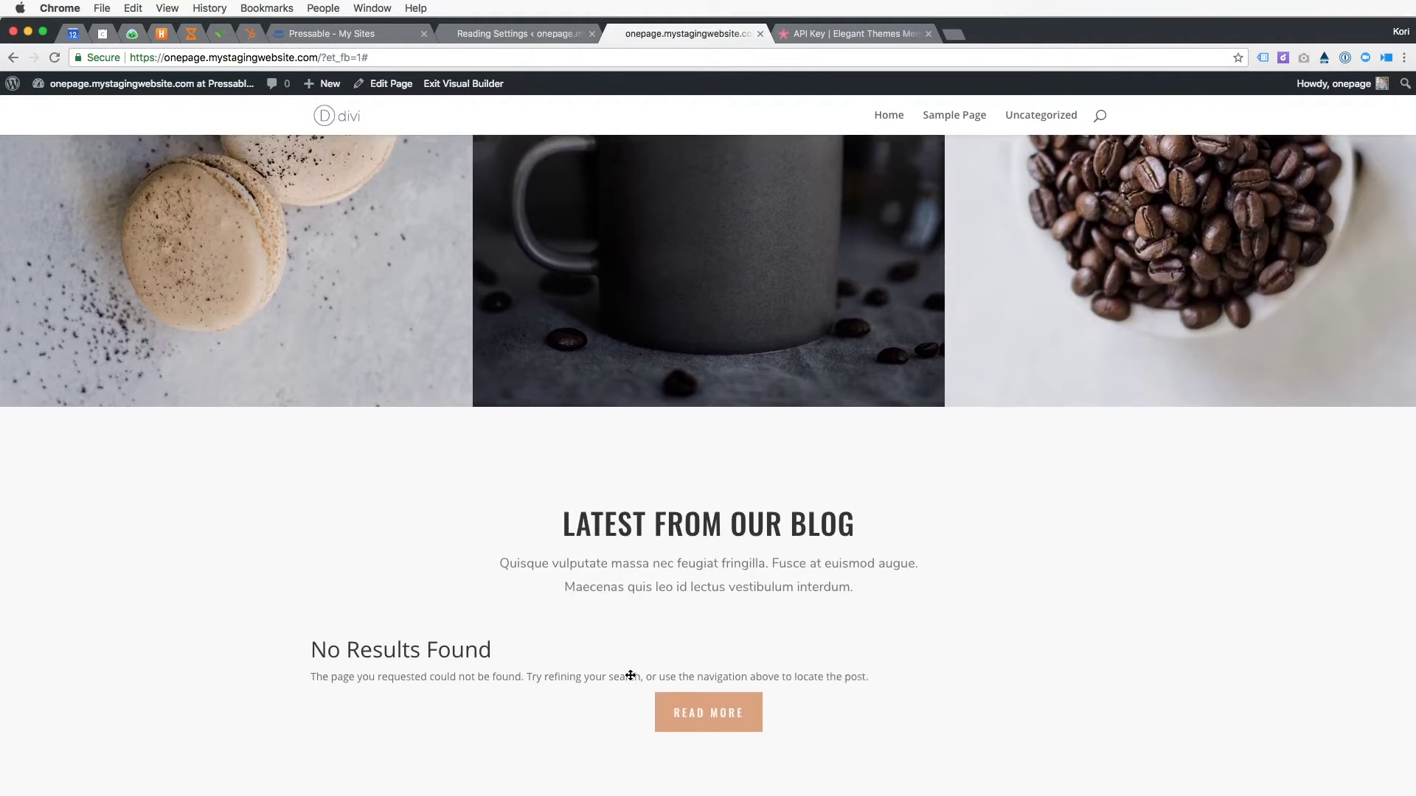
{"action": "scroll", "coordinate": [628, 663], "scroll_direction": "down", "scroll_amount": 3}
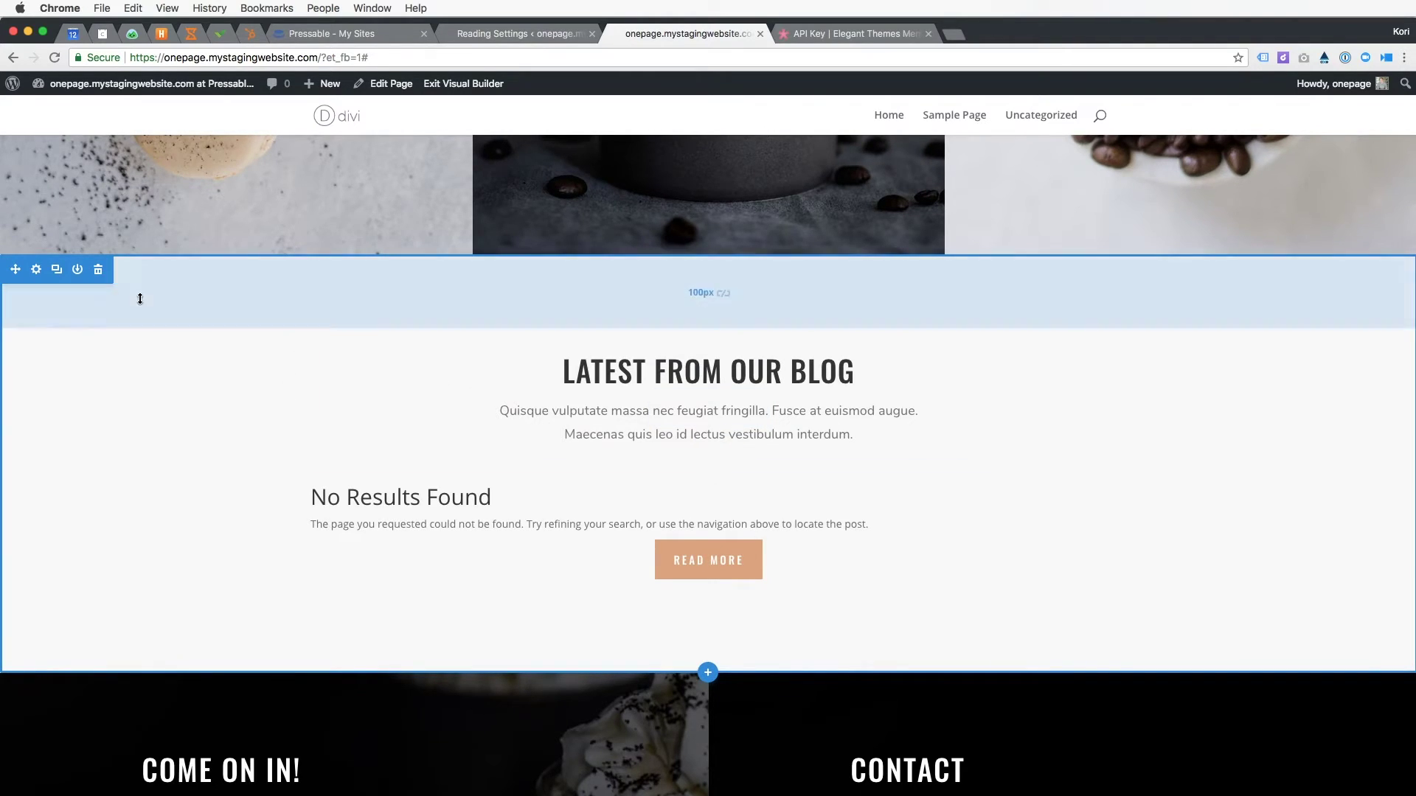
{"action": "left_click", "coordinate": [98, 270]}
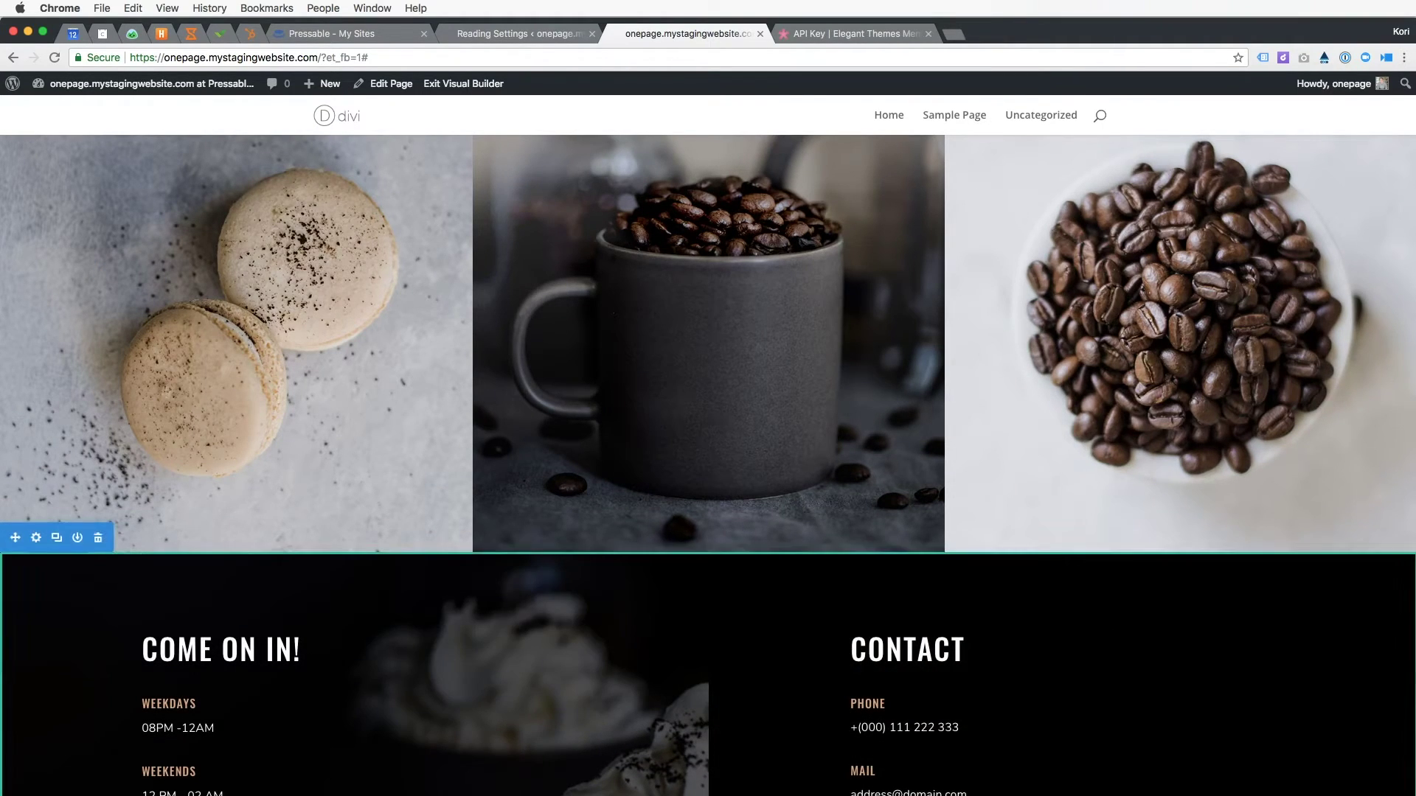
Restore the page from the editing history to the second Removed Button state, bringing back the Latest From Our Blog section.
{"action": "key", "text": "h"}
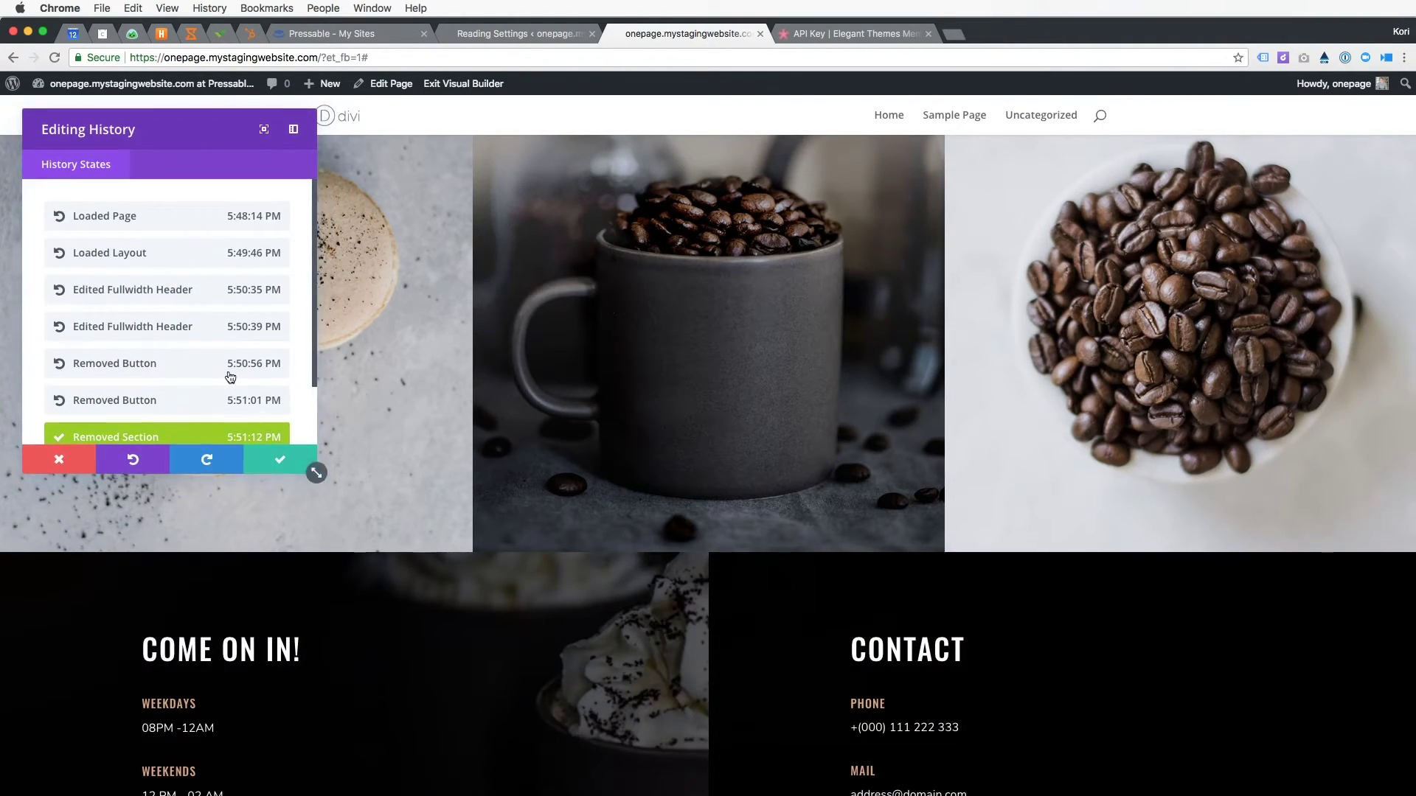
{"action": "left_click", "coordinate": [177, 404]}
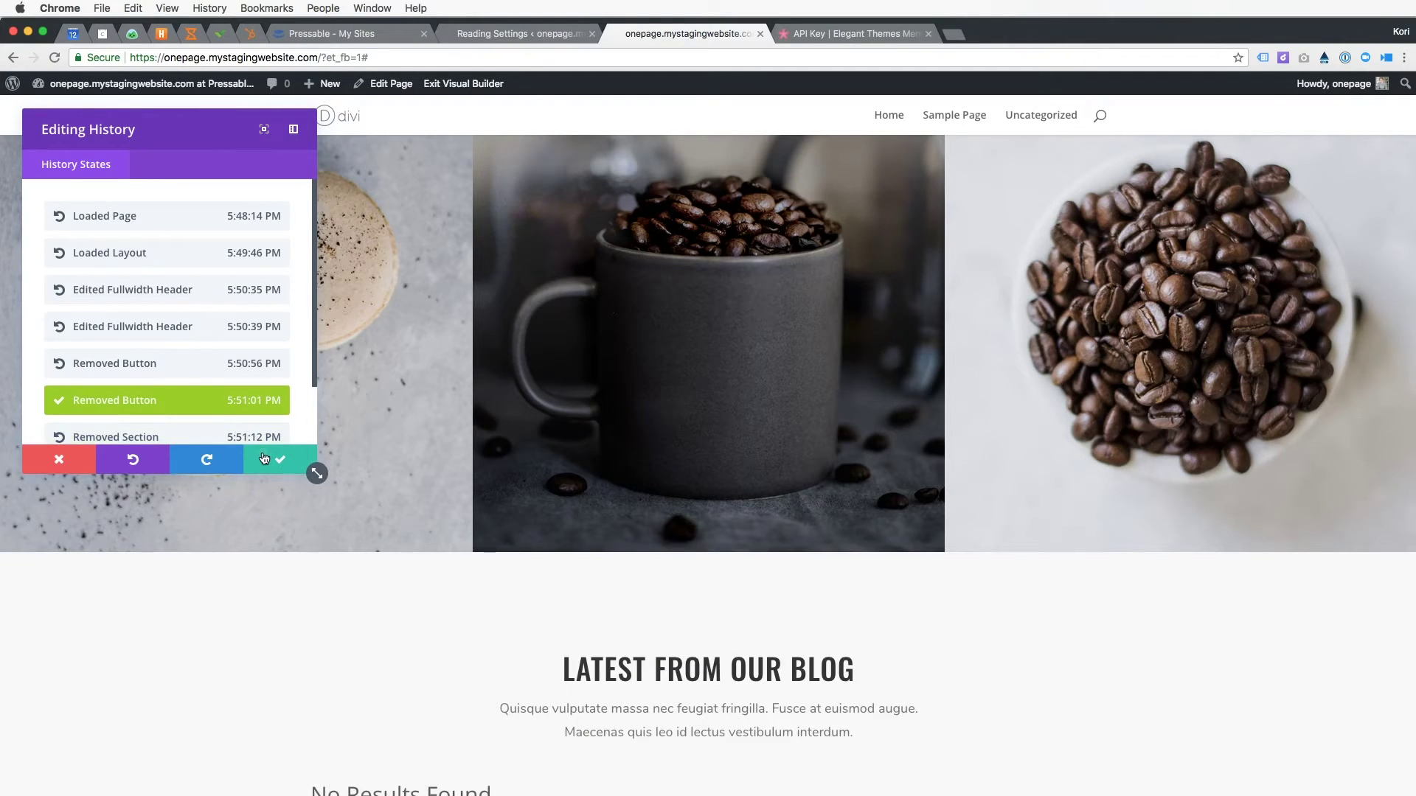
{"action": "left_click", "coordinate": [264, 457]}
Disable the Latest From Our Blog section on Phone, Tablet and Desktop in its visibility settings and save.
{"action": "scroll", "coordinate": [277, 630], "scroll_direction": "down", "scroll_amount": 5}
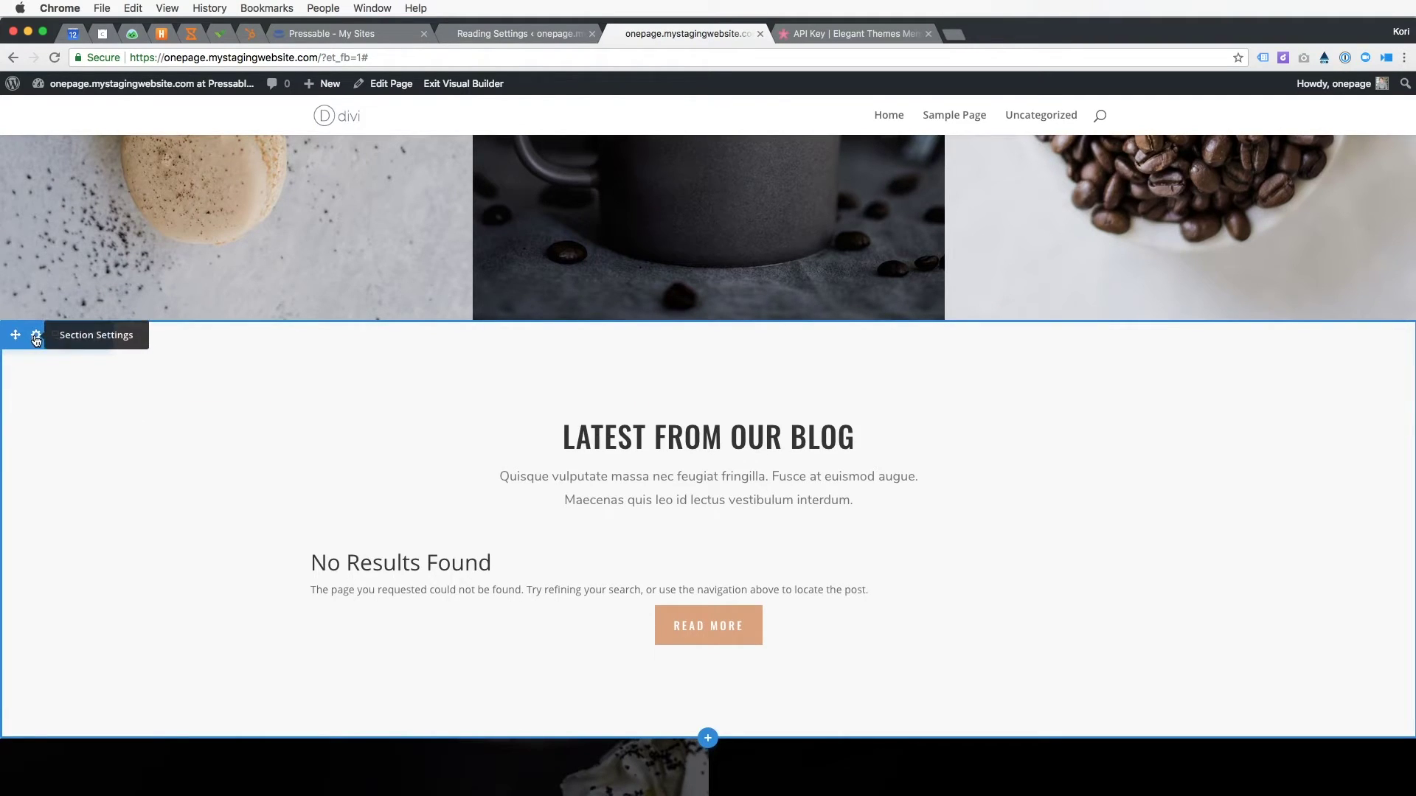
{"action": "left_click", "coordinate": [36, 338]}
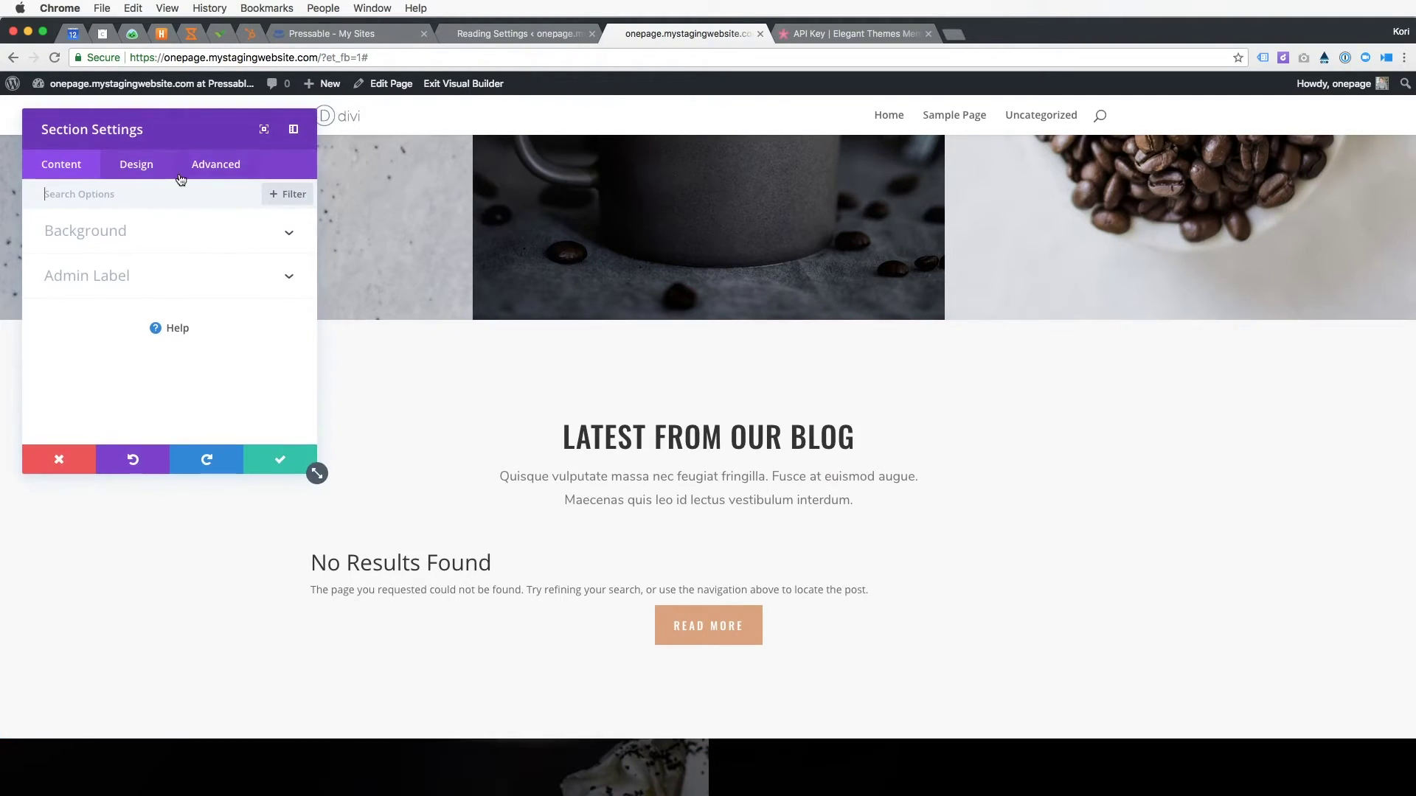
{"action": "left_click", "coordinate": [215, 169]}
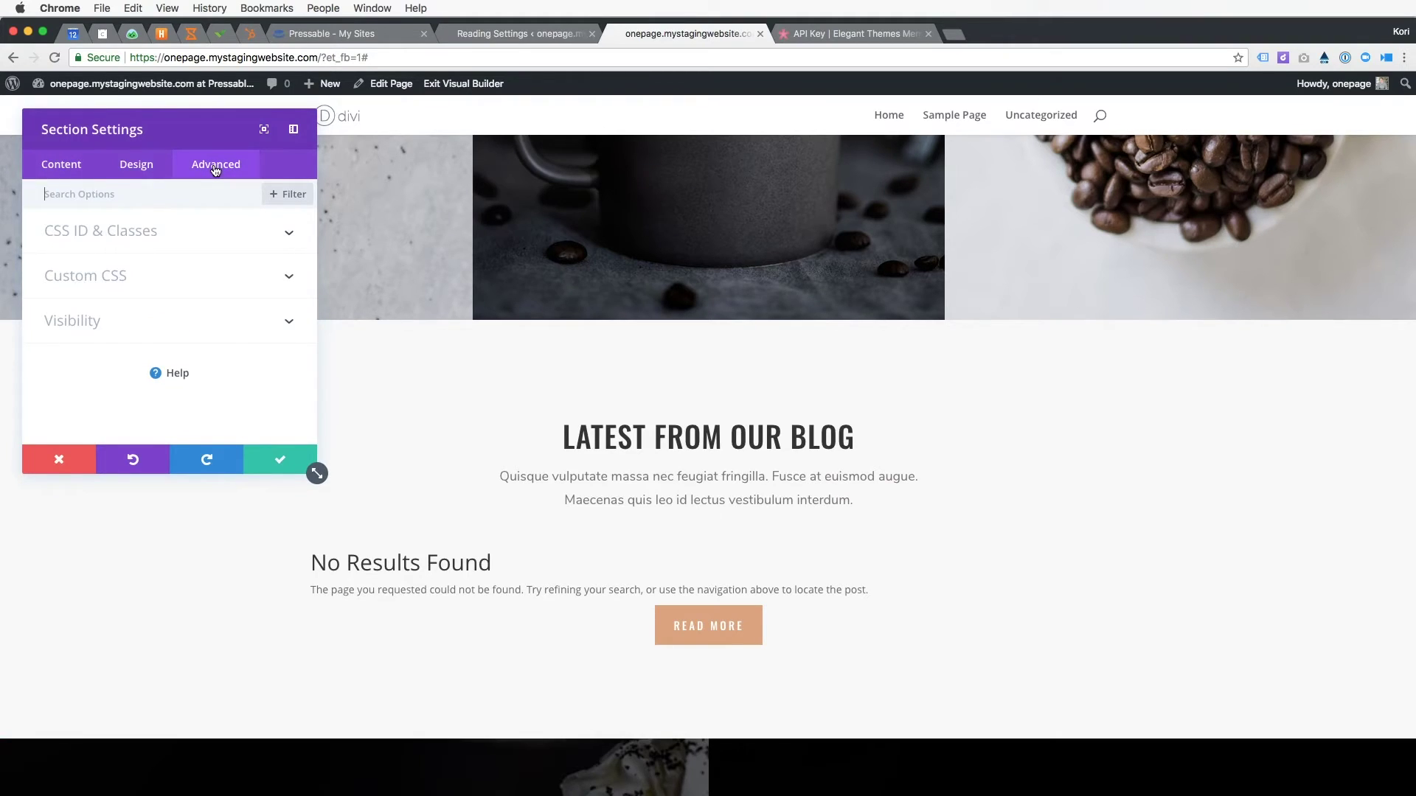
{"action": "left_click", "coordinate": [85, 330]}
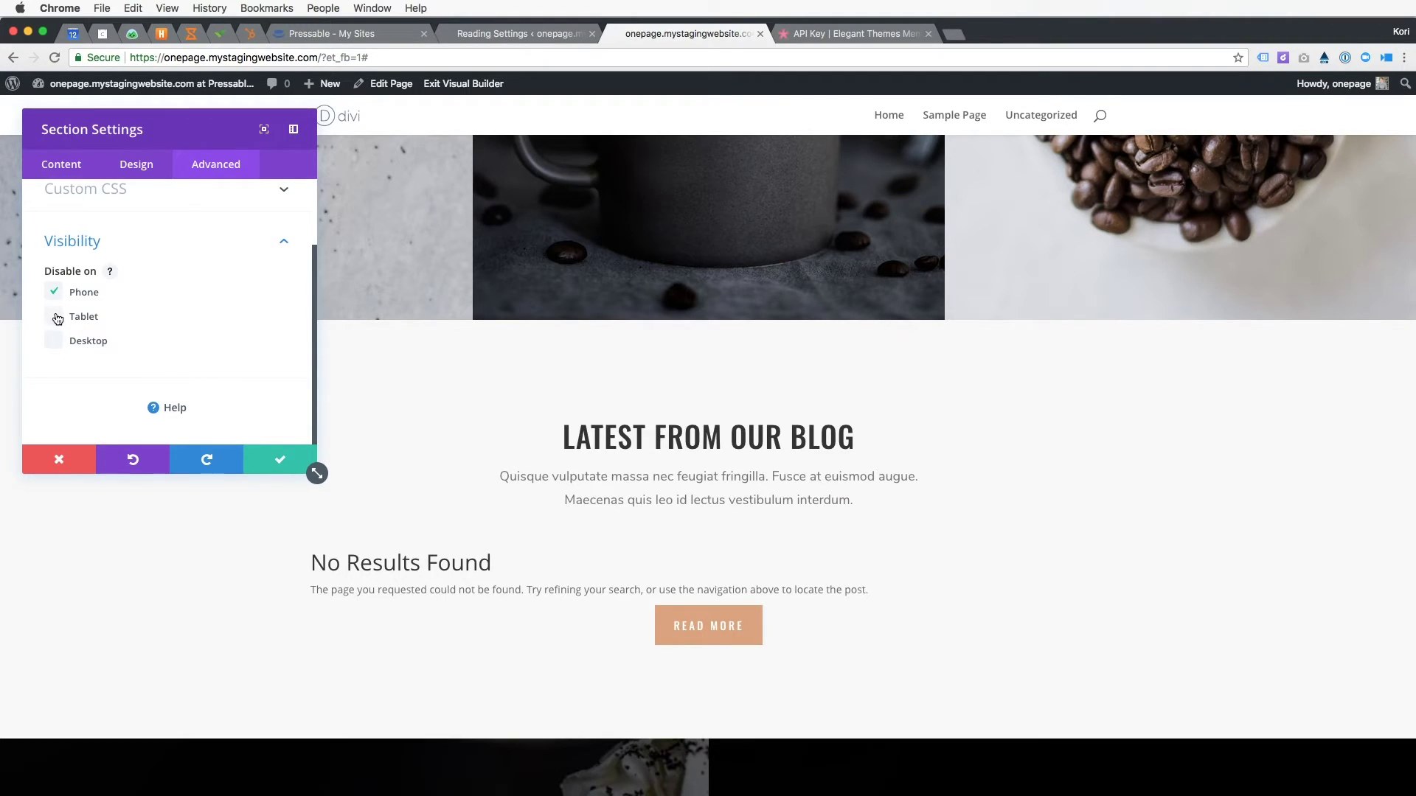
{"action": "left_click", "coordinate": [55, 342]}
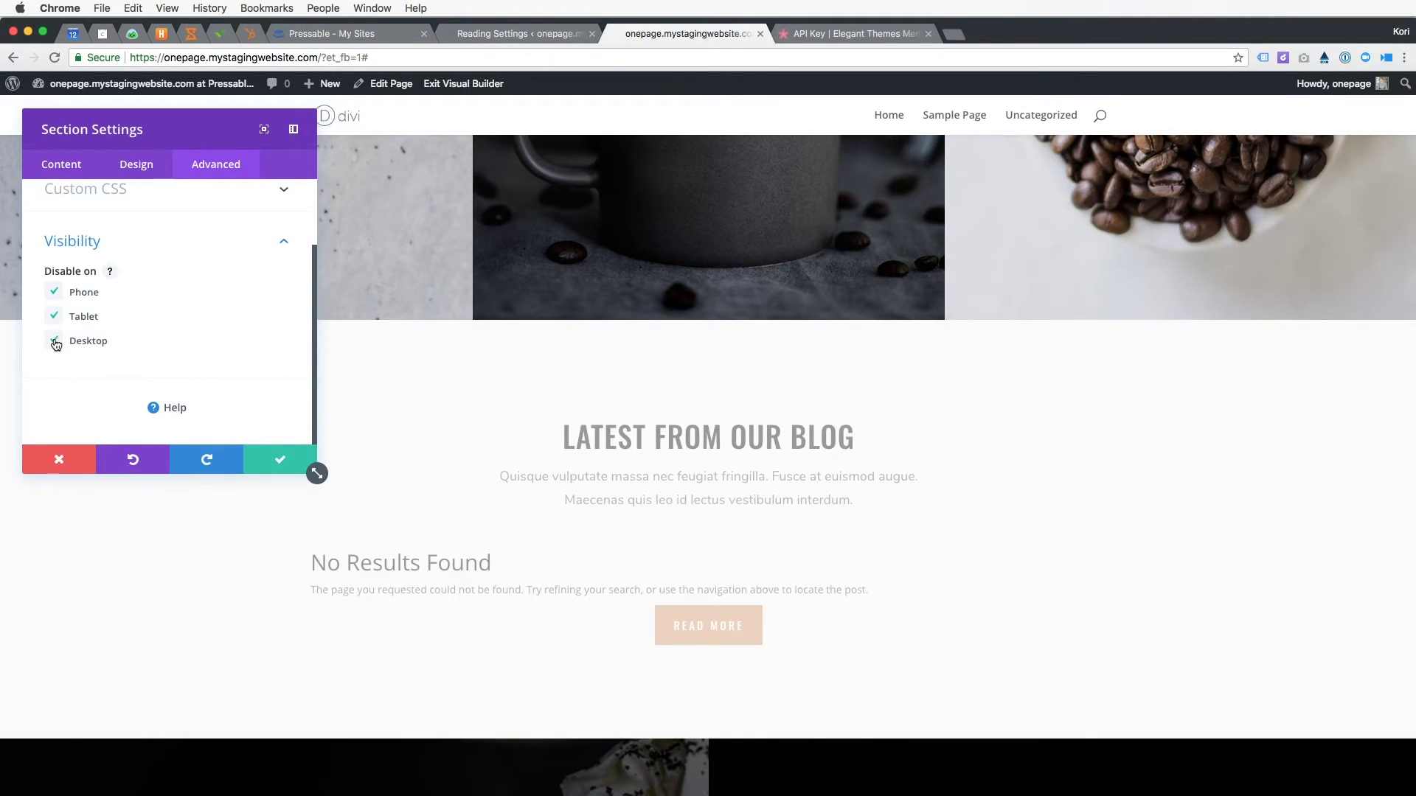
{"action": "left_click", "coordinate": [274, 460]}
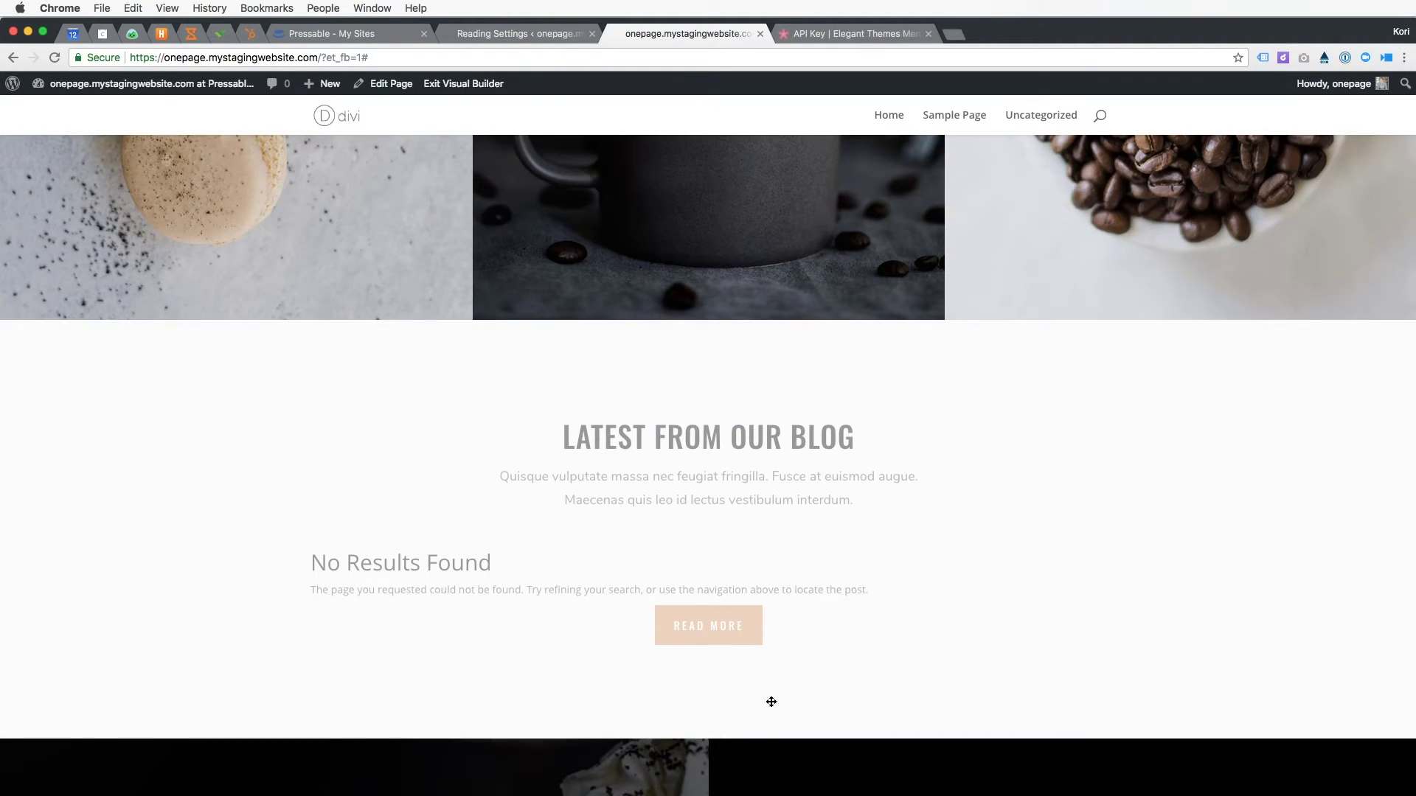
Delete the Learn More button module from the Fresh Beans section.
{"action": "scroll", "coordinate": [1094, 697], "scroll_direction": "down", "scroll_amount": 5}
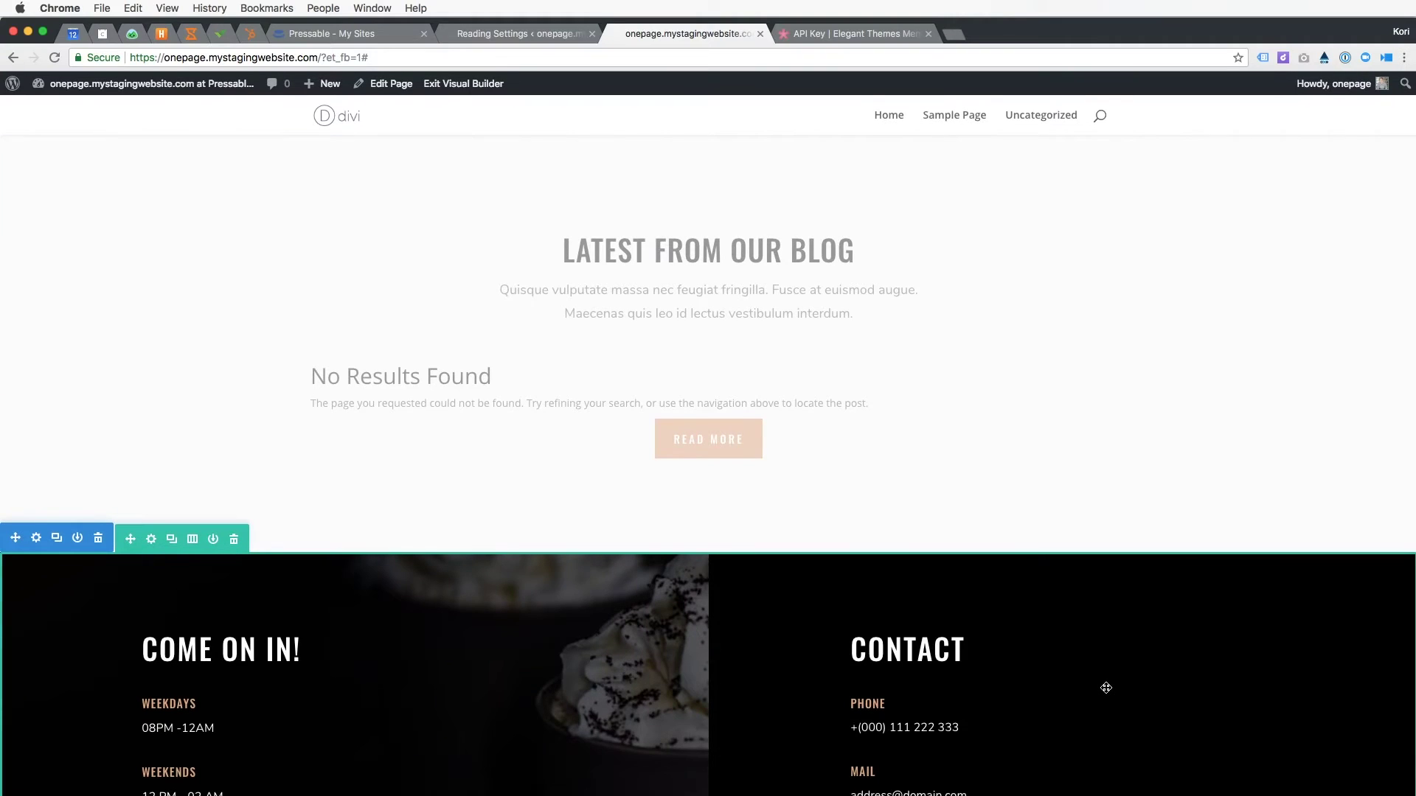
{"action": "scroll", "coordinate": [1106, 688], "scroll_direction": "up", "scroll_amount": 20}
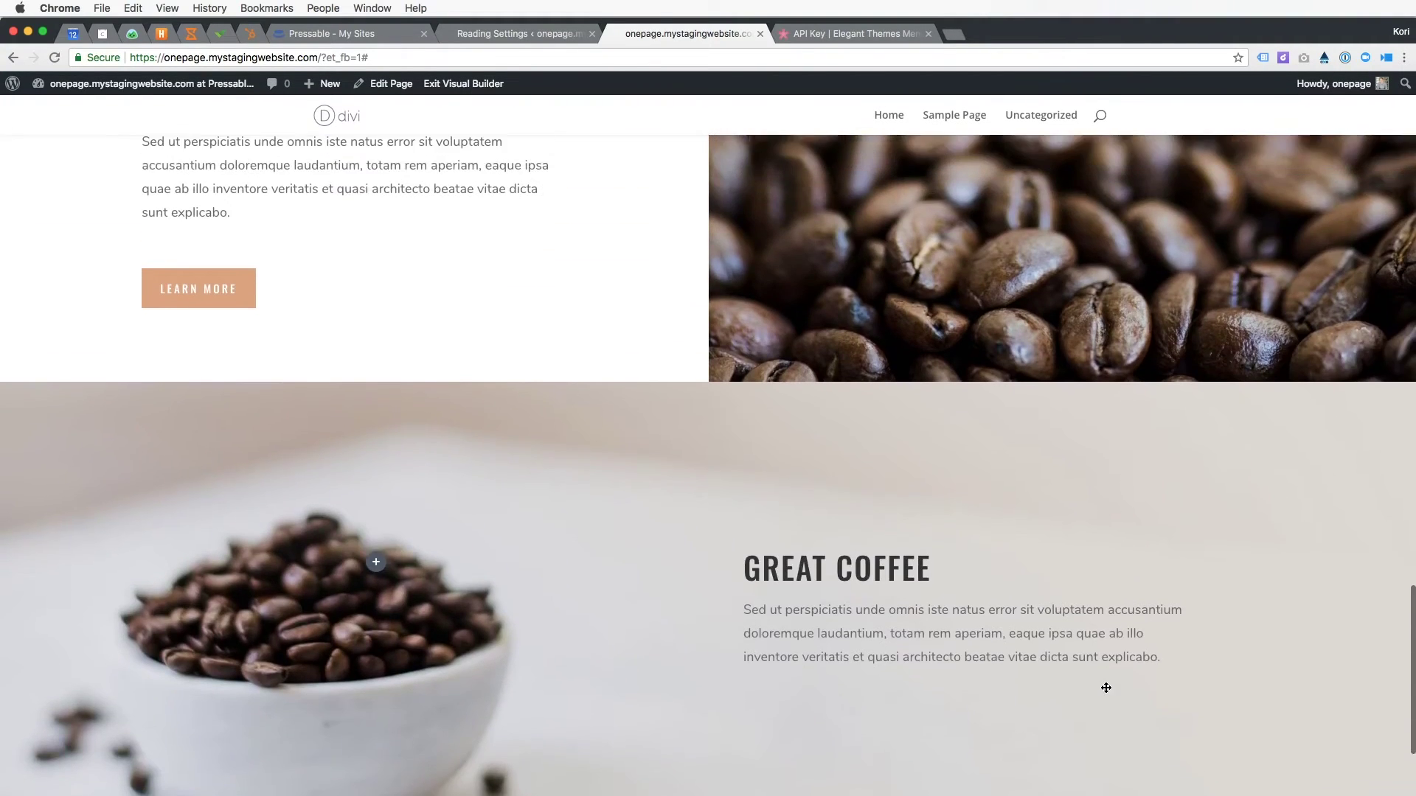
{"action": "scroll", "coordinate": [1106, 688], "scroll_direction": "up", "scroll_amount": 20}
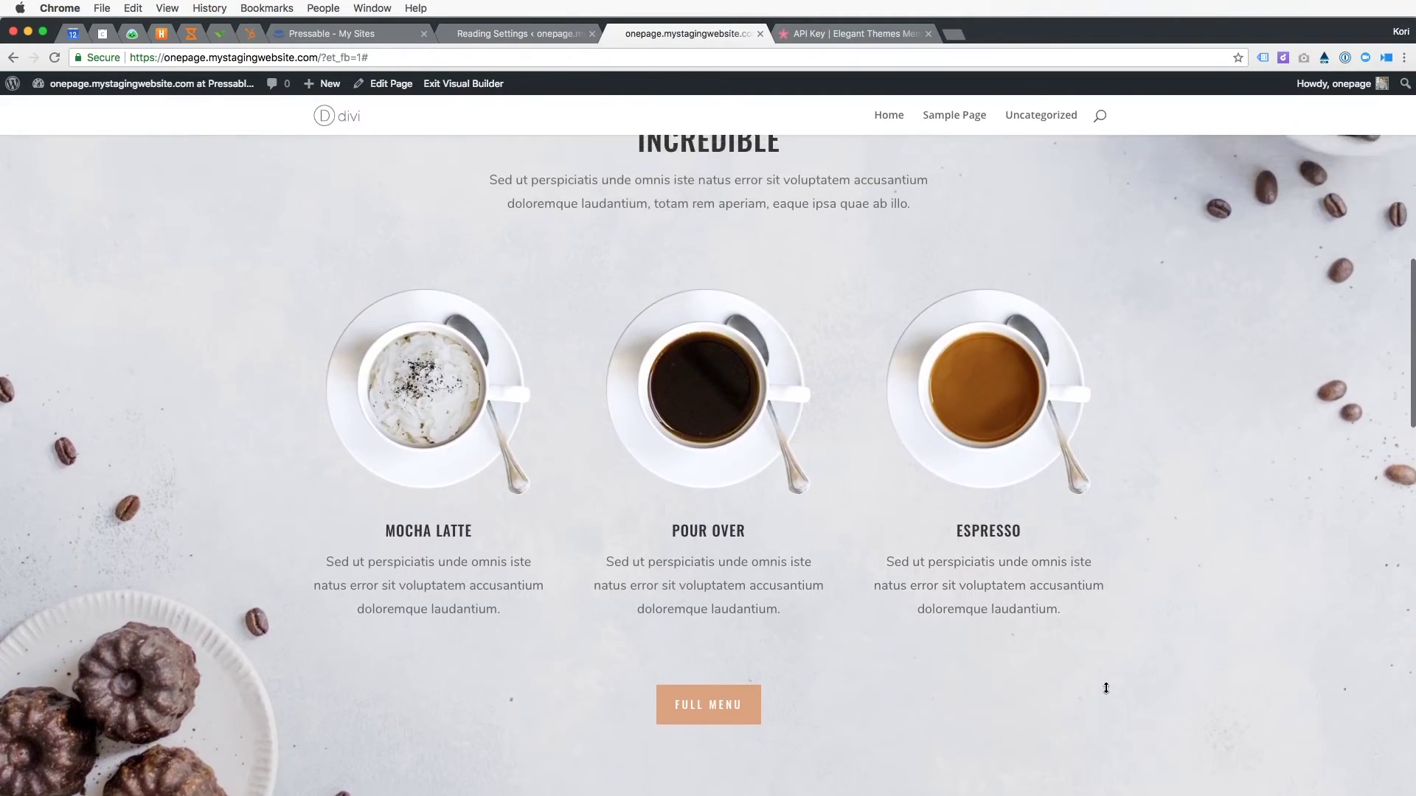
{"action": "scroll", "coordinate": [727, 462], "scroll_direction": "down", "scroll_amount": 3}
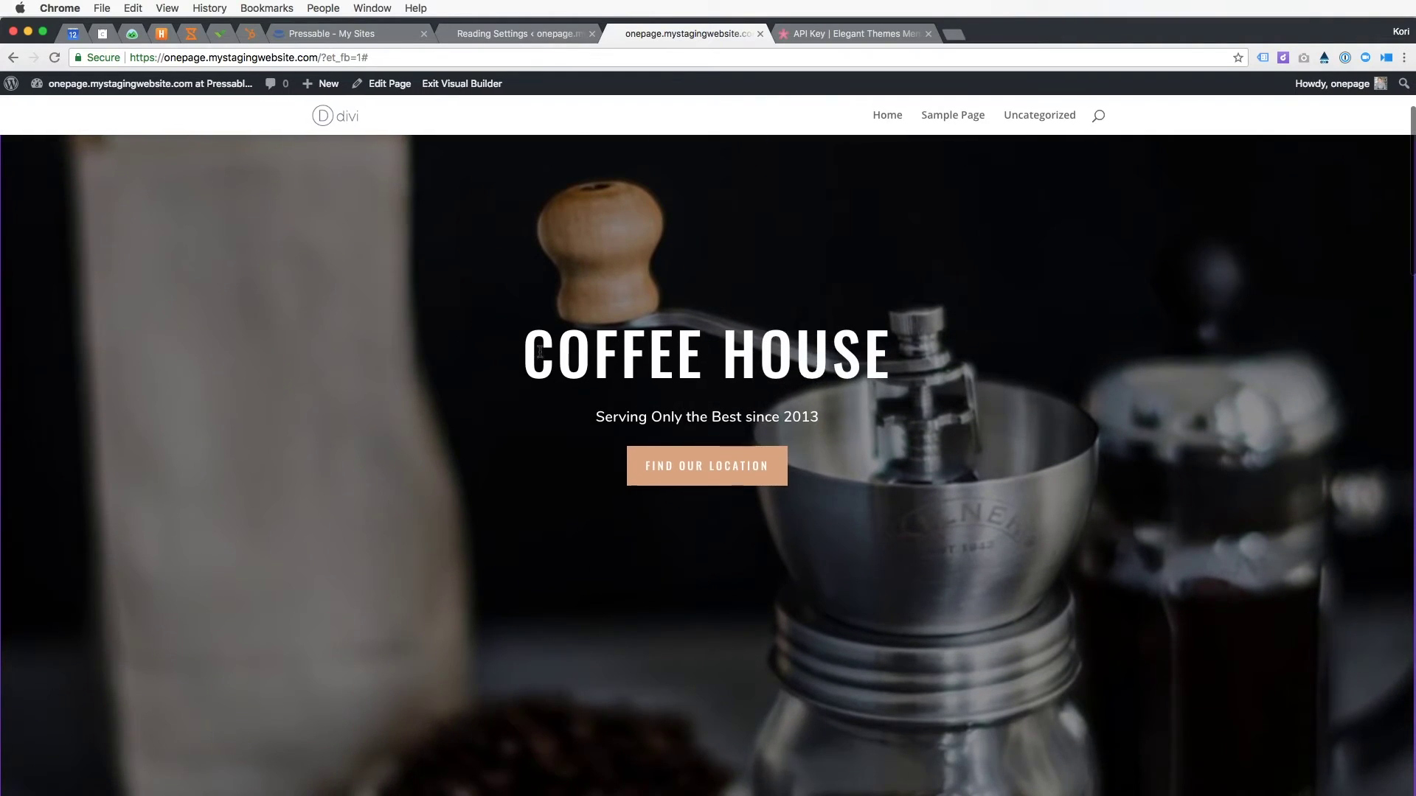
{"action": "scroll", "coordinate": [514, 562], "scroll_direction": "down", "scroll_amount": 15}
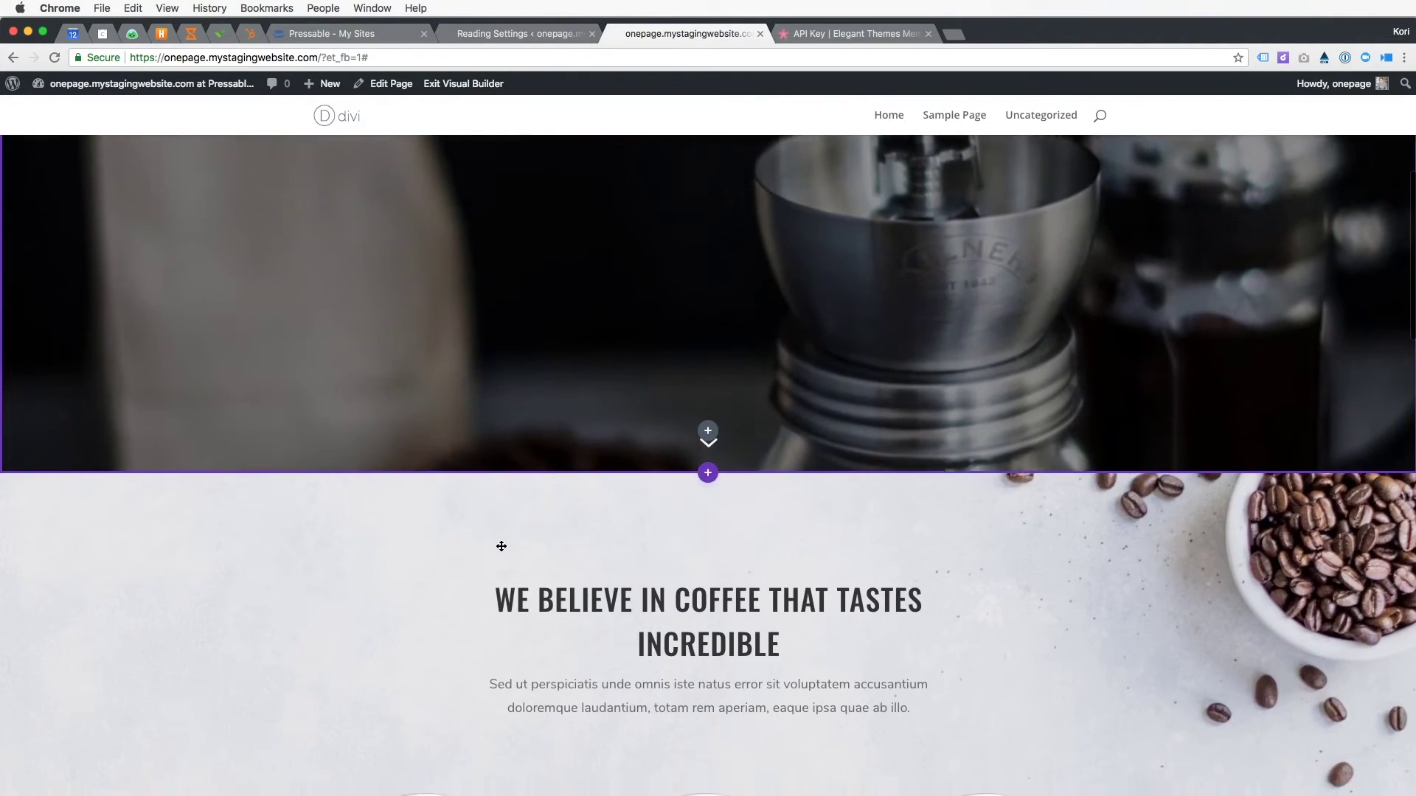
{"action": "scroll", "coordinate": [501, 547], "scroll_direction": "down", "scroll_amount": 3}
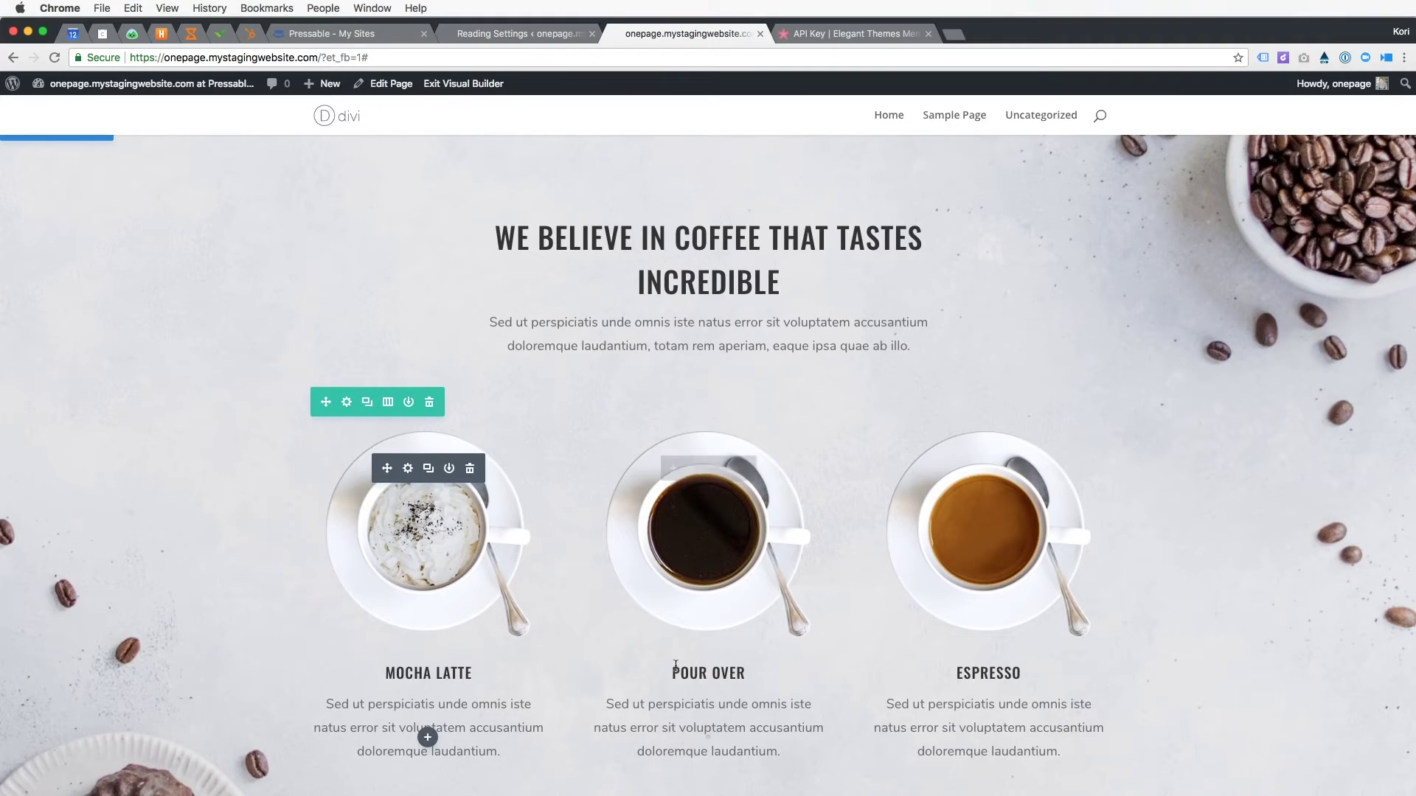
{"action": "scroll", "coordinate": [571, 663], "scroll_direction": "down", "scroll_amount": 18}
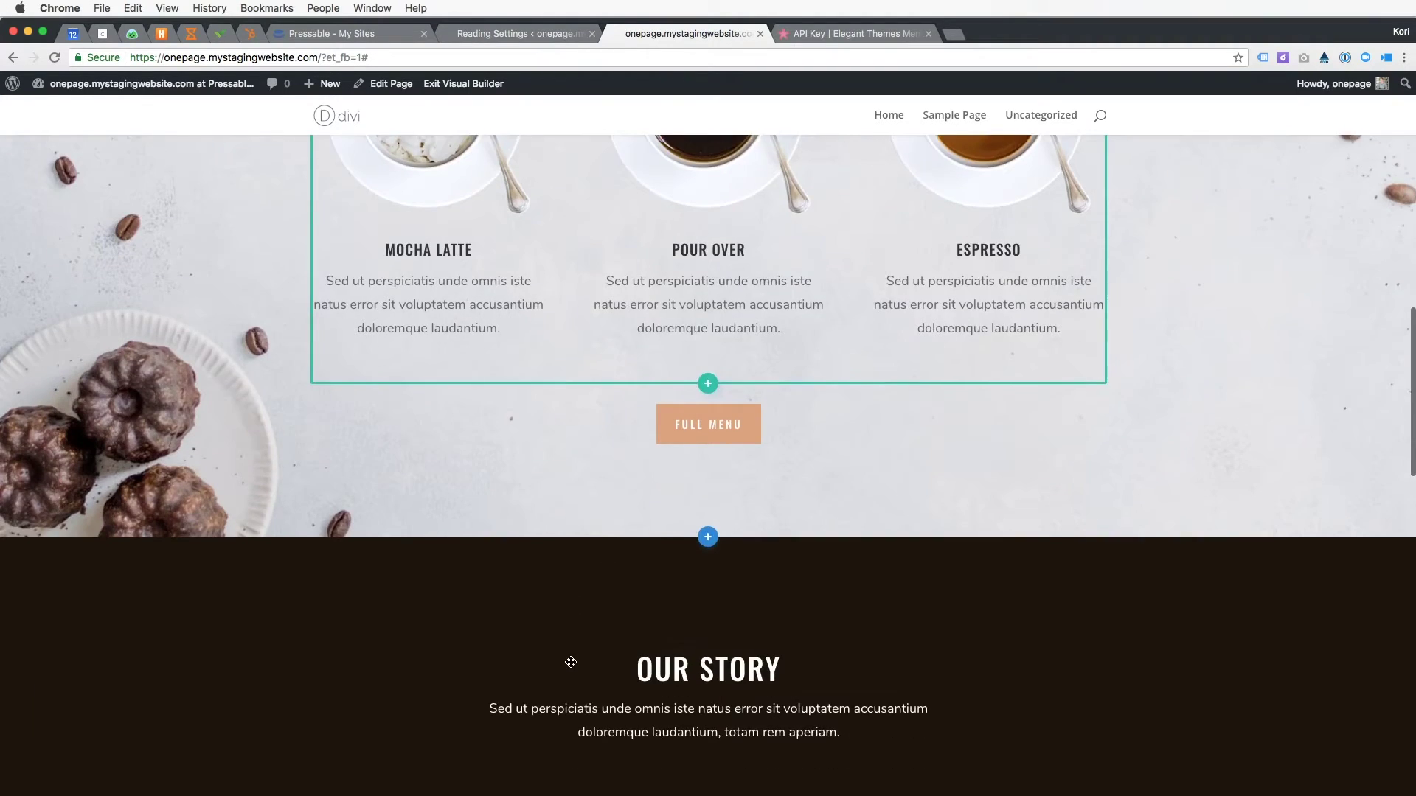
{"action": "scroll", "coordinate": [544, 588], "scroll_direction": "down", "scroll_amount": 8}
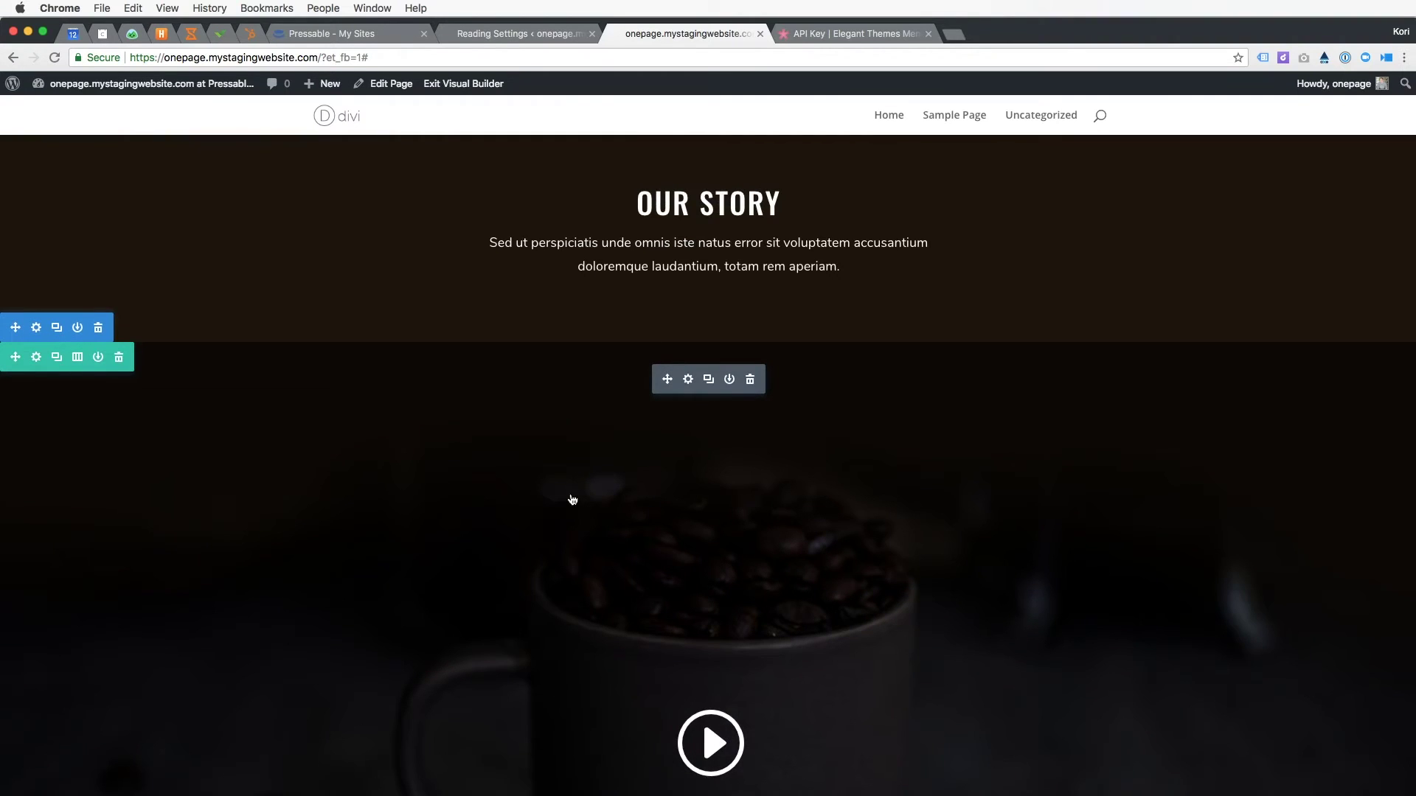
{"action": "scroll", "coordinate": [375, 546], "scroll_direction": "down", "scroll_amount": 20}
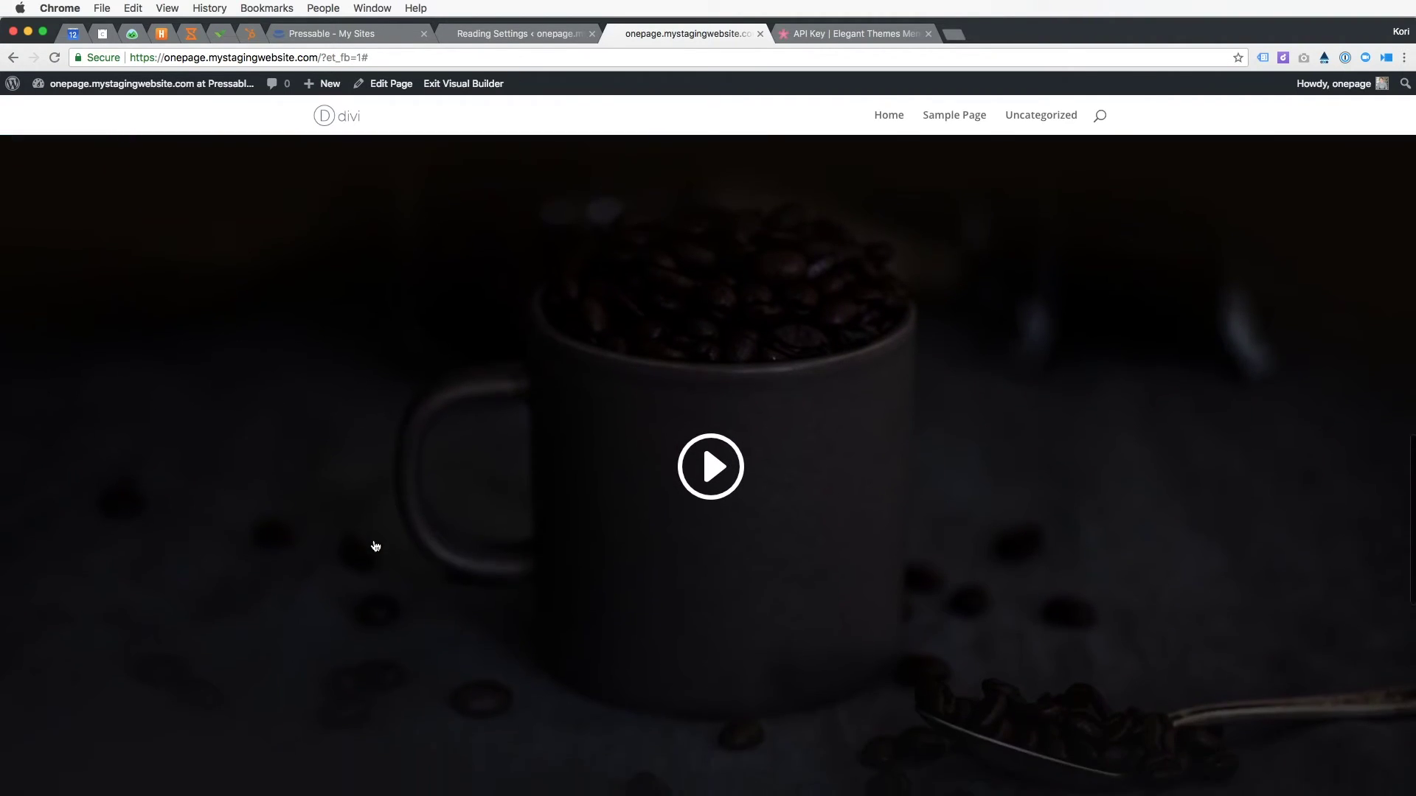
{"action": "scroll", "coordinate": [376, 546], "scroll_direction": "down", "scroll_amount": 5}
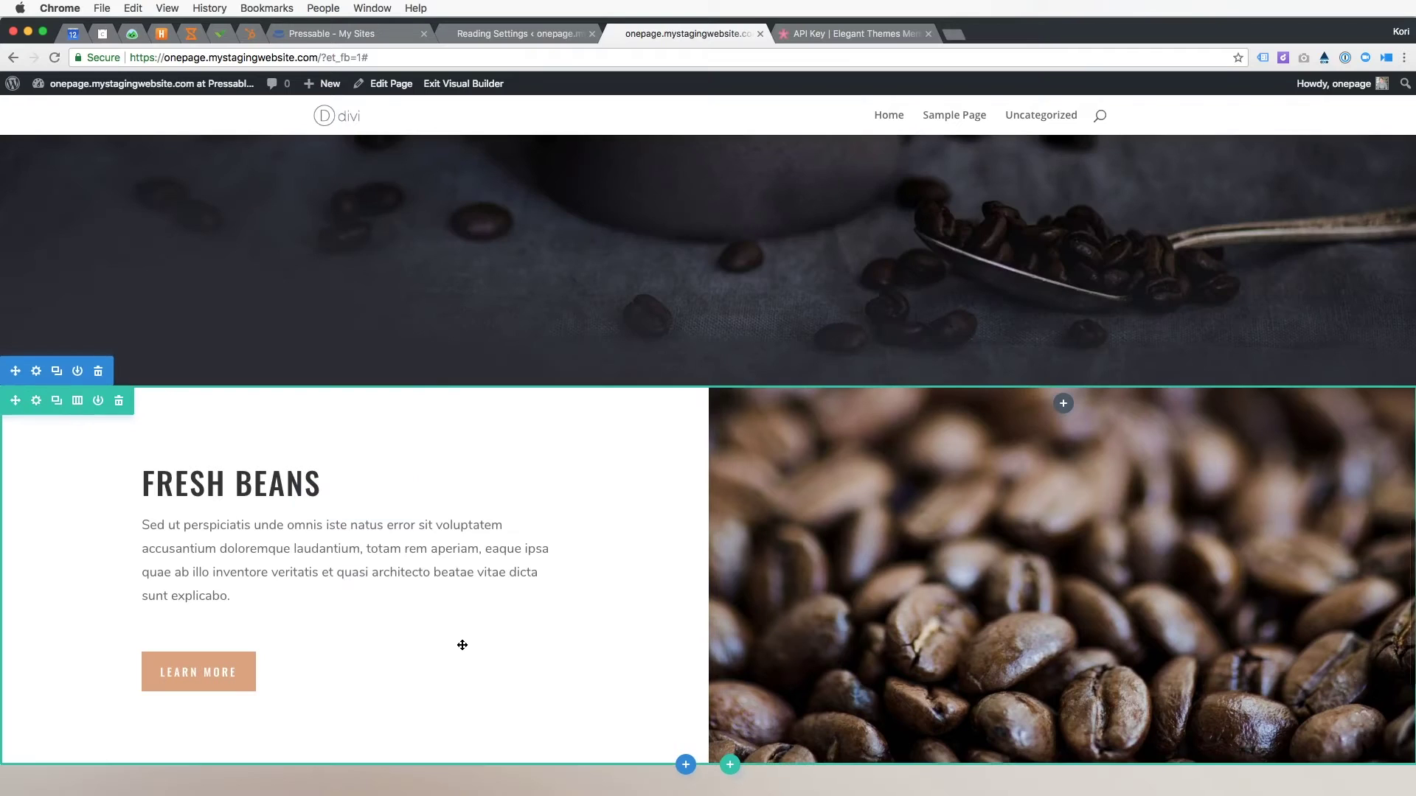
{"action": "scroll", "coordinate": [441, 563], "scroll_direction": "down", "scroll_amount": 9}
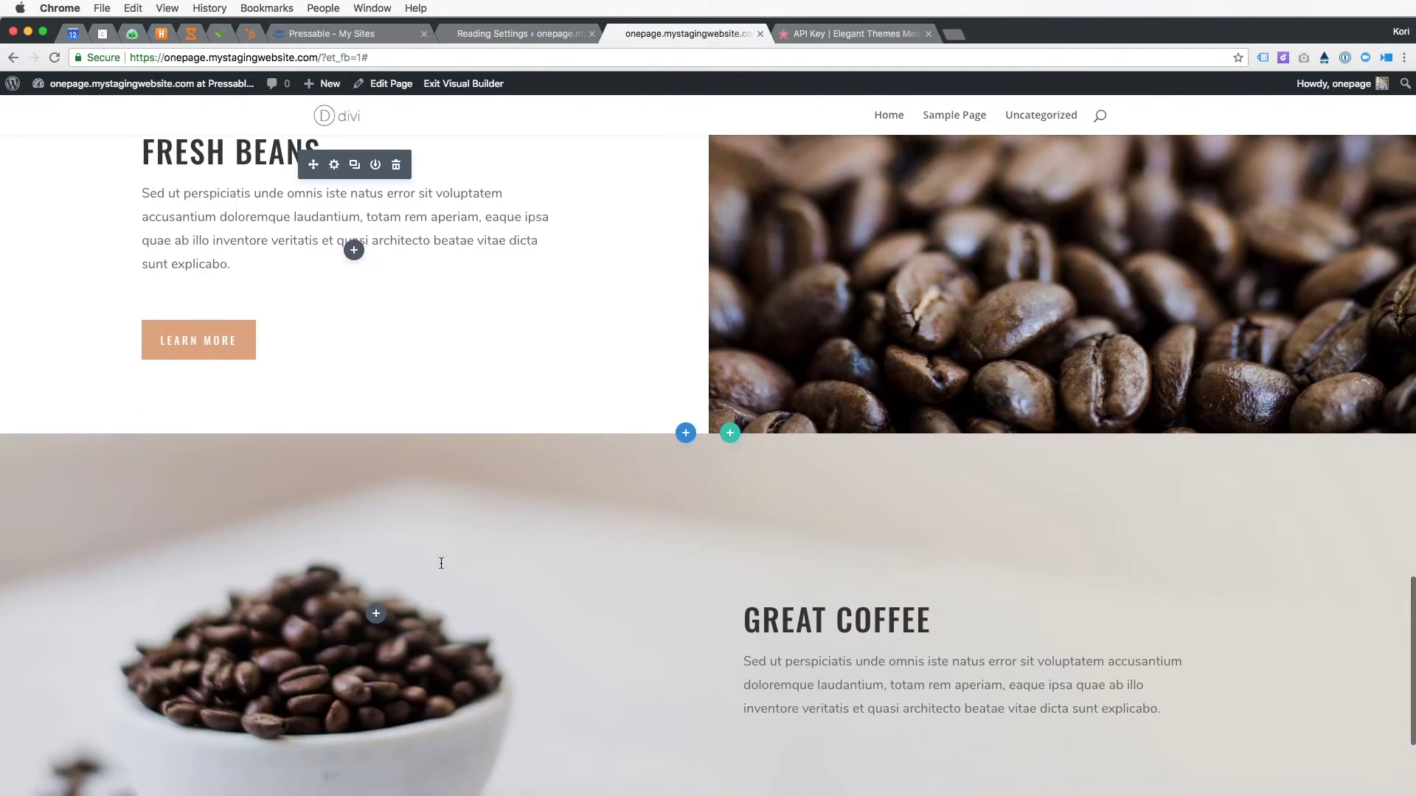
{"action": "left_click", "coordinate": [396, 329]}
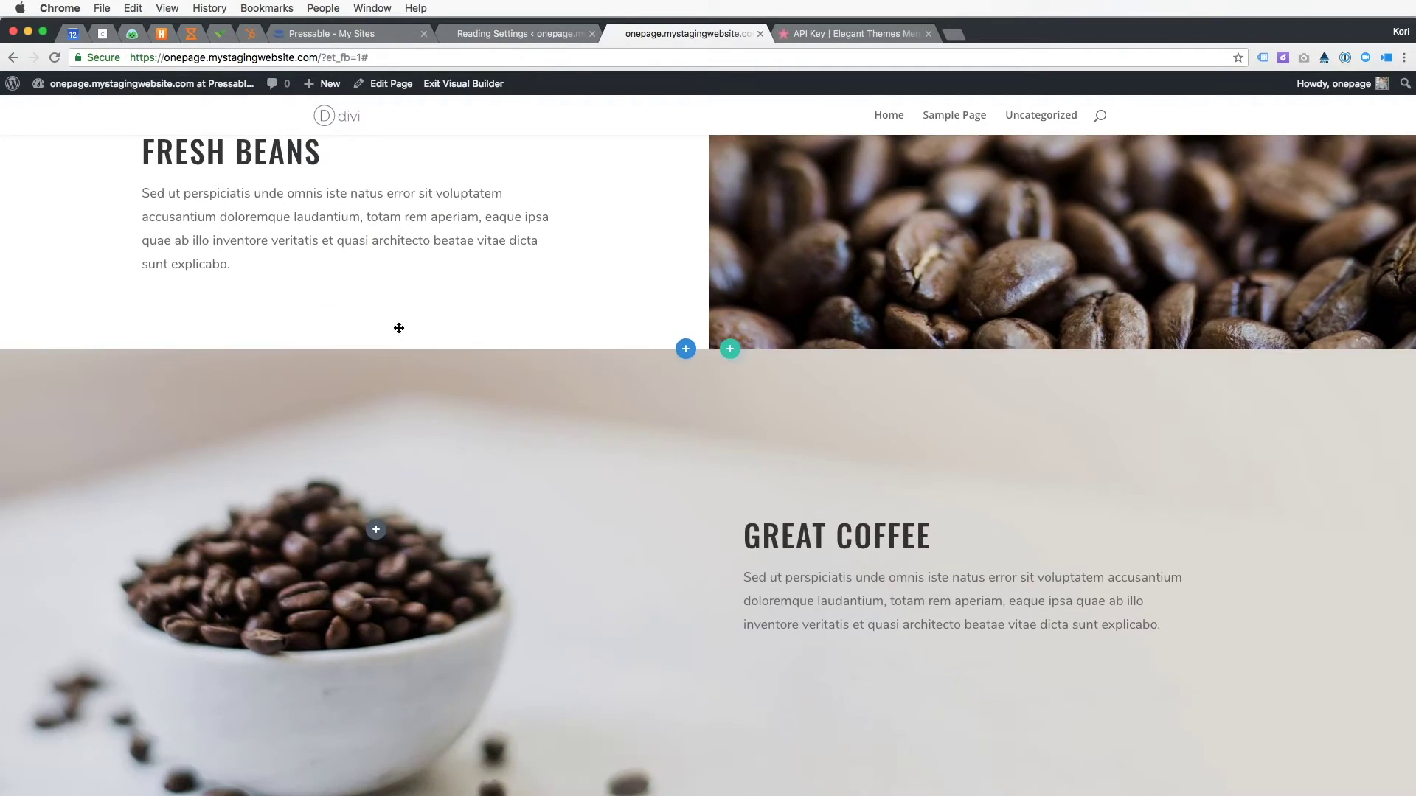
Delete the entire section titled The Best Coffee Shop below the Great Coffee section.
{"action": "scroll", "coordinate": [464, 282], "scroll_direction": "up", "scroll_amount": 9}
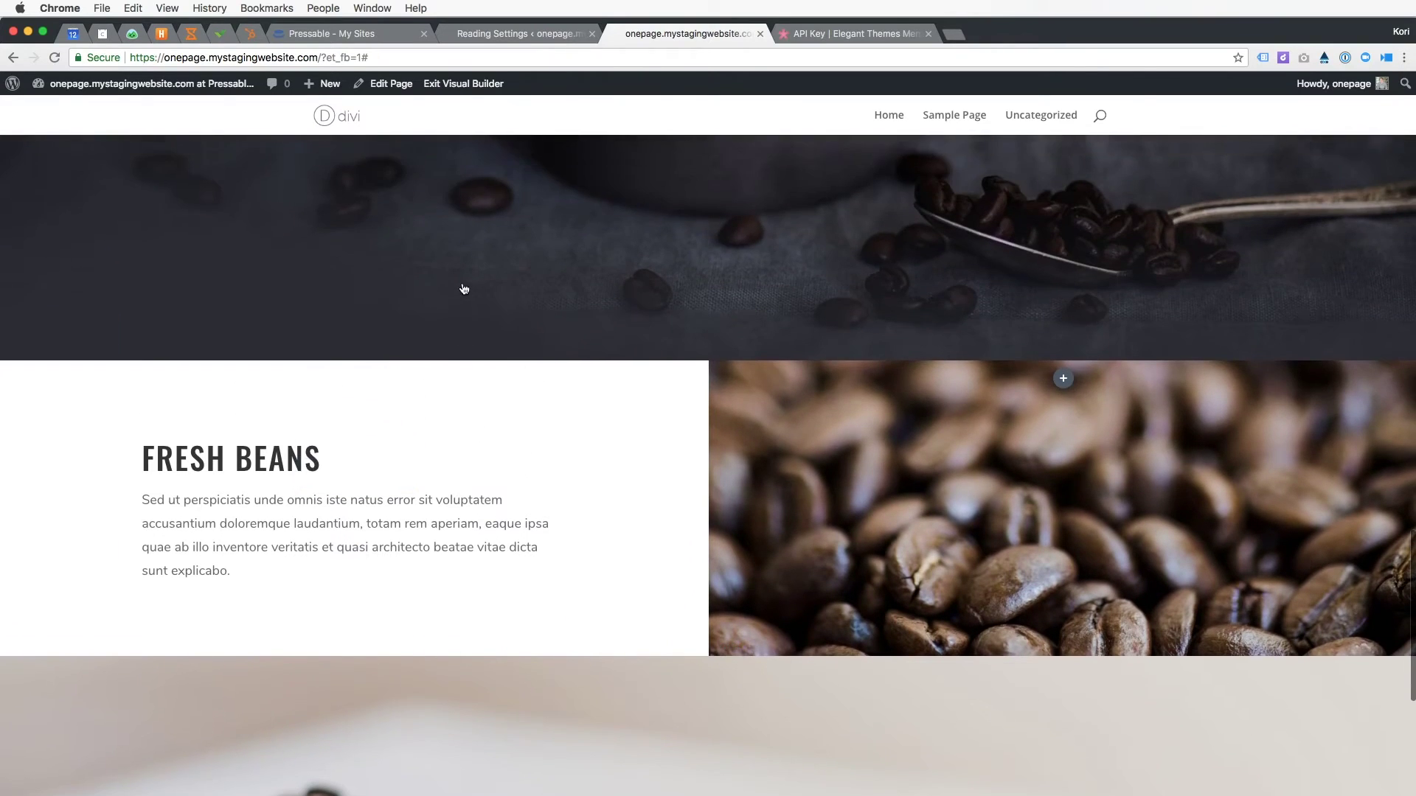
{"action": "scroll", "coordinate": [463, 288], "scroll_direction": "down", "scroll_amount": 18}
{"action": "scroll", "coordinate": [463, 288], "scroll_direction": "down", "scroll_amount": 10}
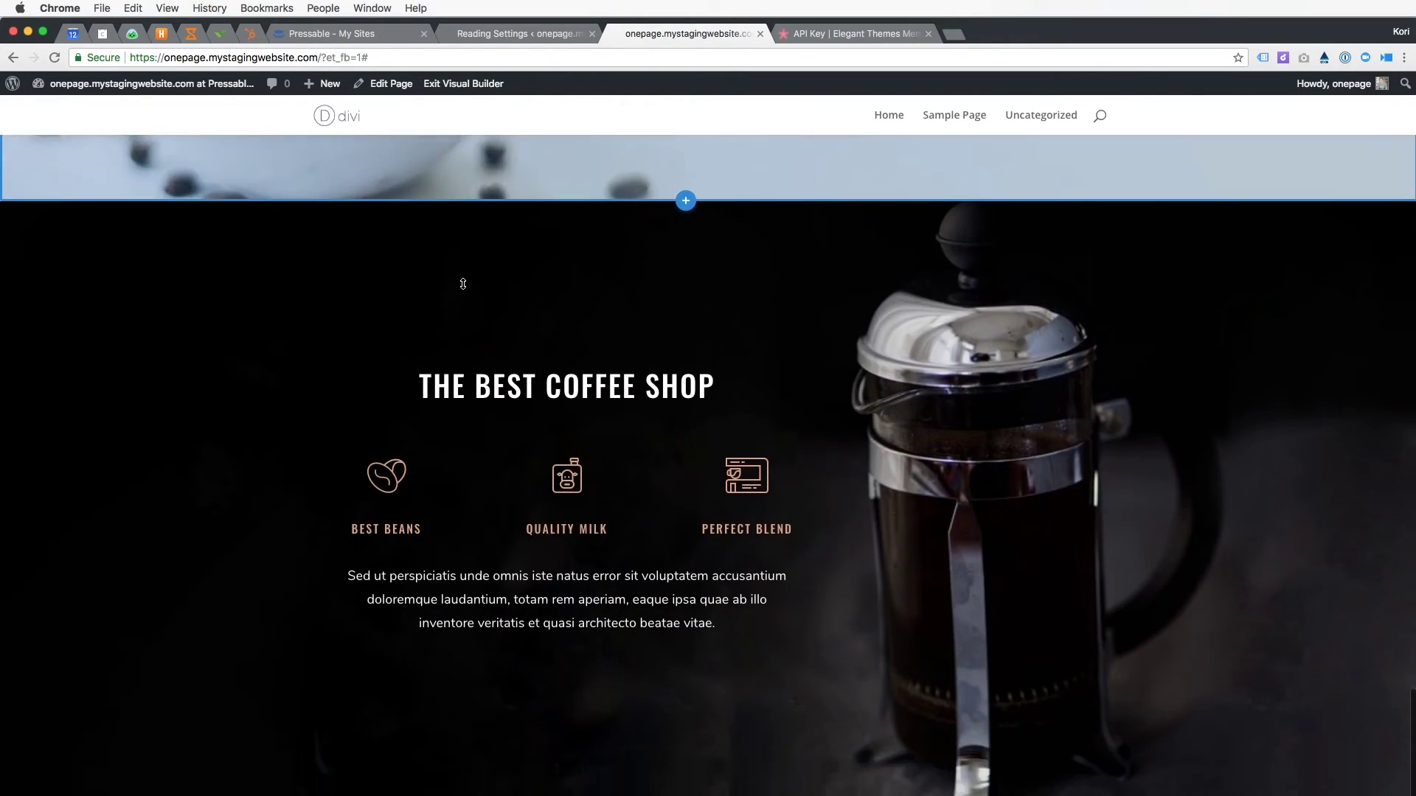
{"action": "scroll", "coordinate": [568, 573], "scroll_direction": "down", "scroll_amount": 5}
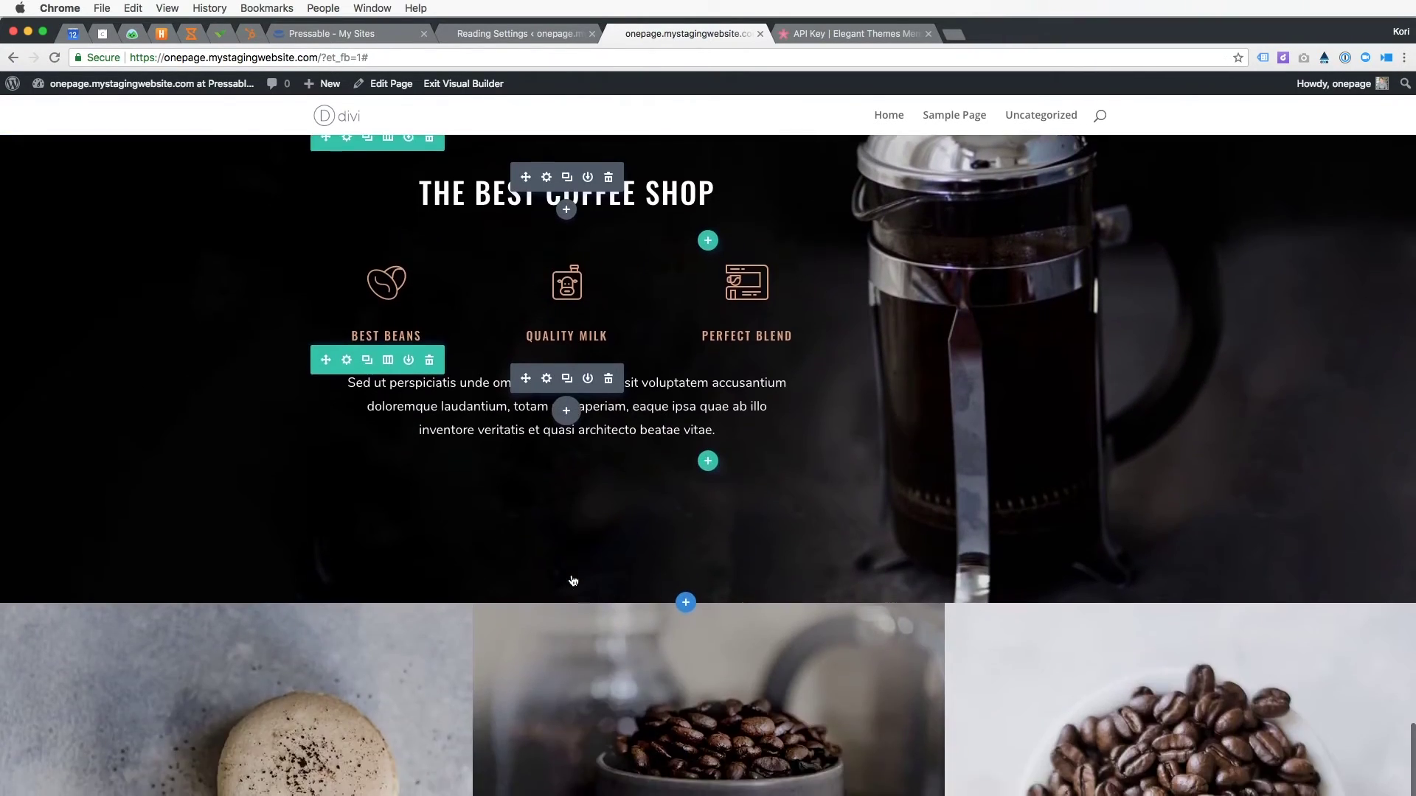
{"action": "scroll", "coordinate": [569, 575], "scroll_direction": "up", "scroll_amount": 8}
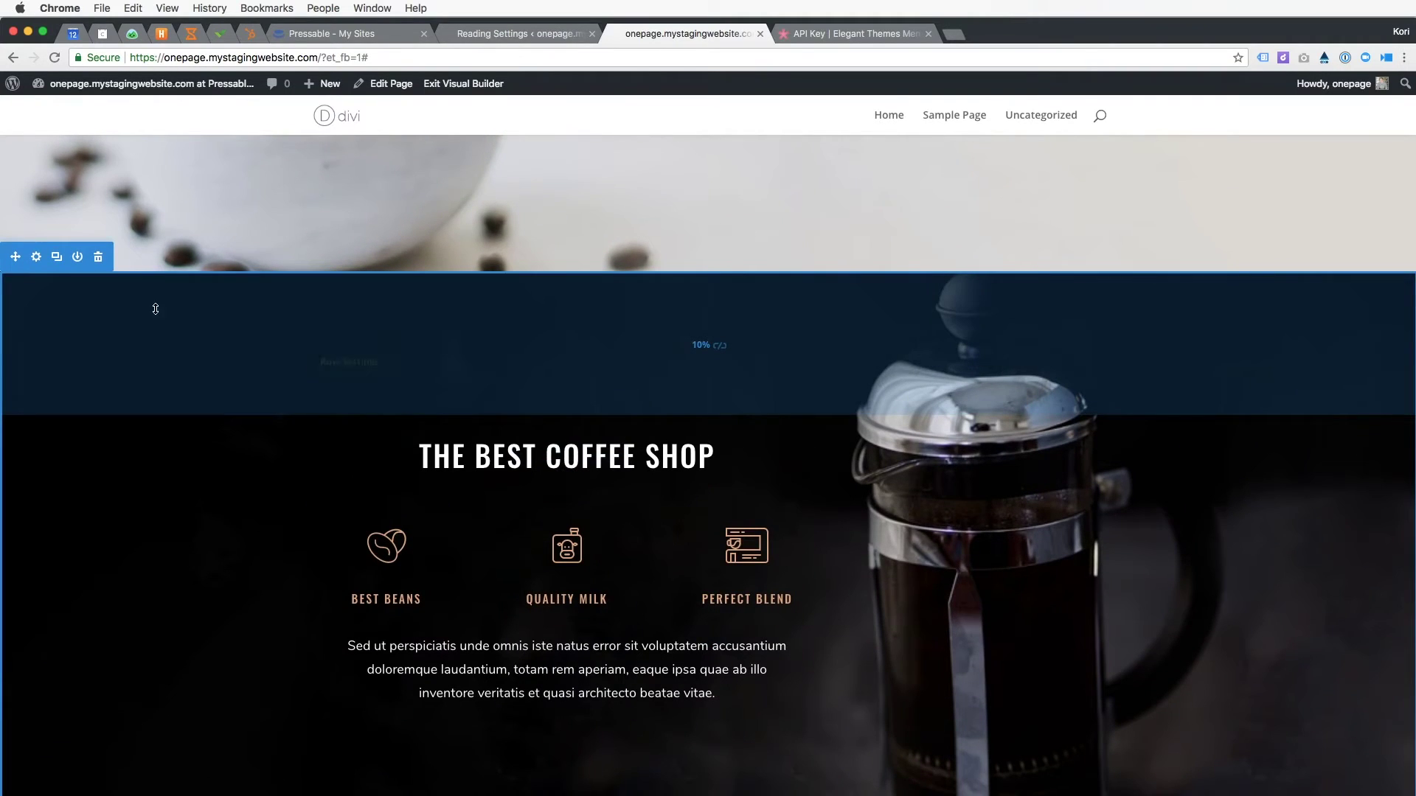
{"action": "scroll", "coordinate": [275, 497], "scroll_direction": "up", "scroll_amount": 13}
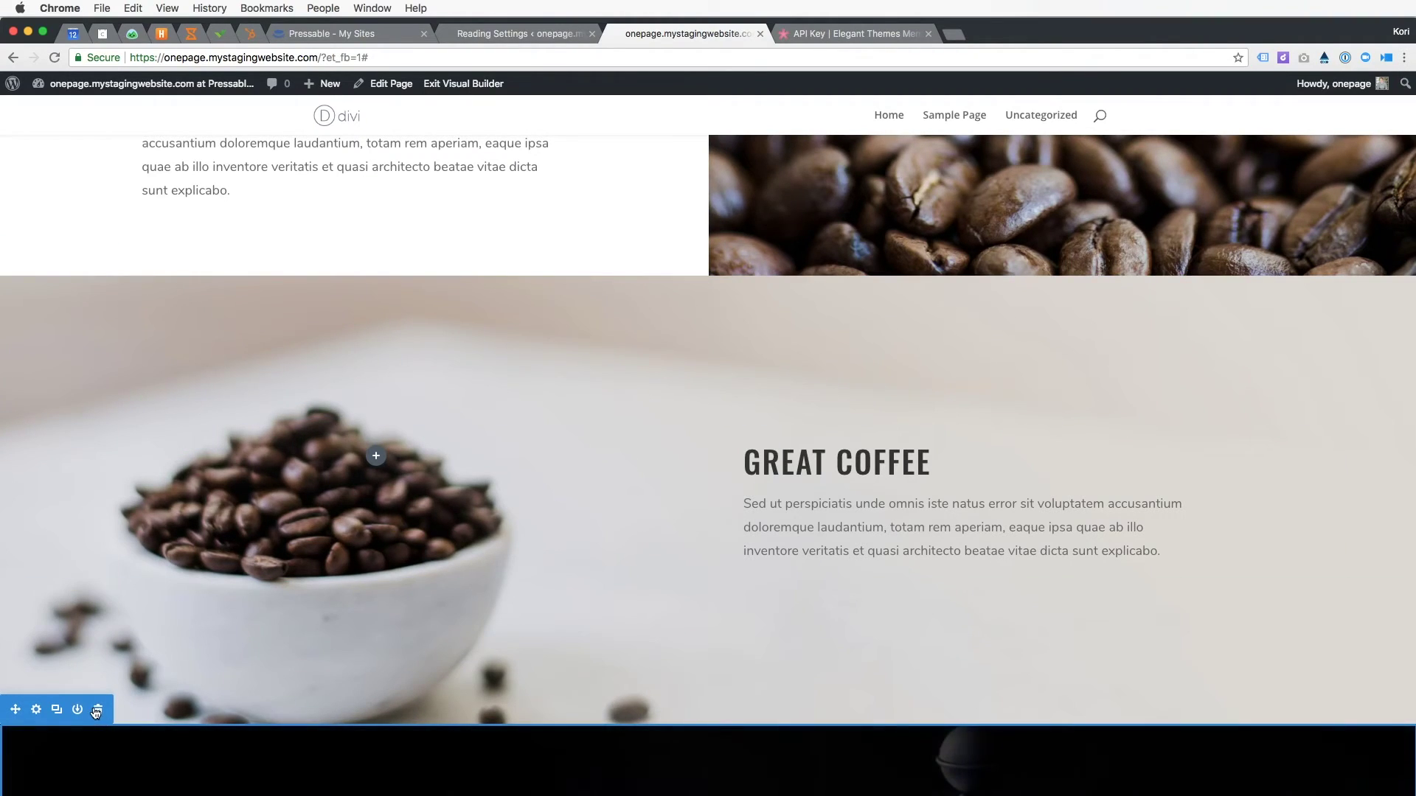
{"action": "scroll", "coordinate": [359, 605], "scroll_direction": "down", "scroll_amount": 5}
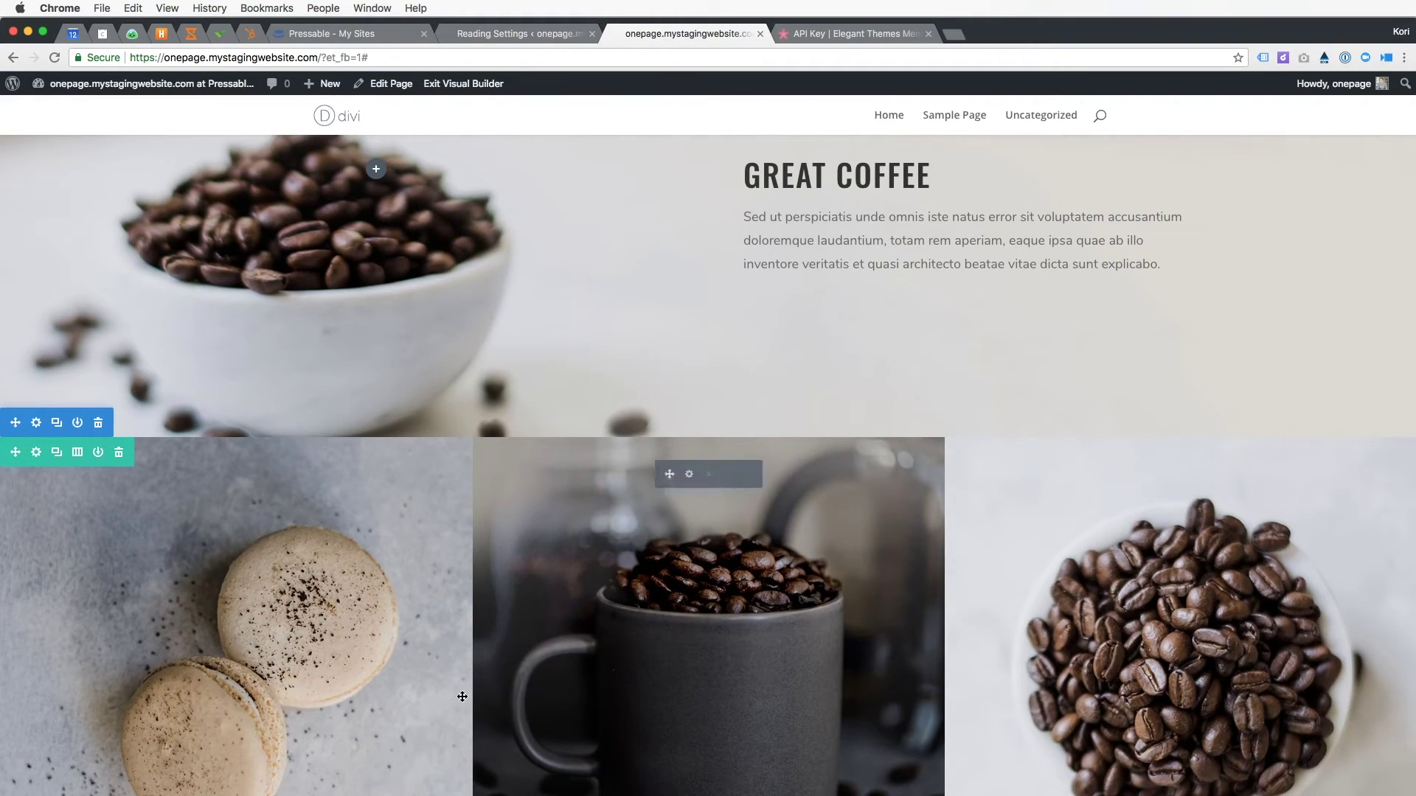
{"action": "scroll", "coordinate": [726, 629], "scroll_direction": "down", "scroll_amount": 10}
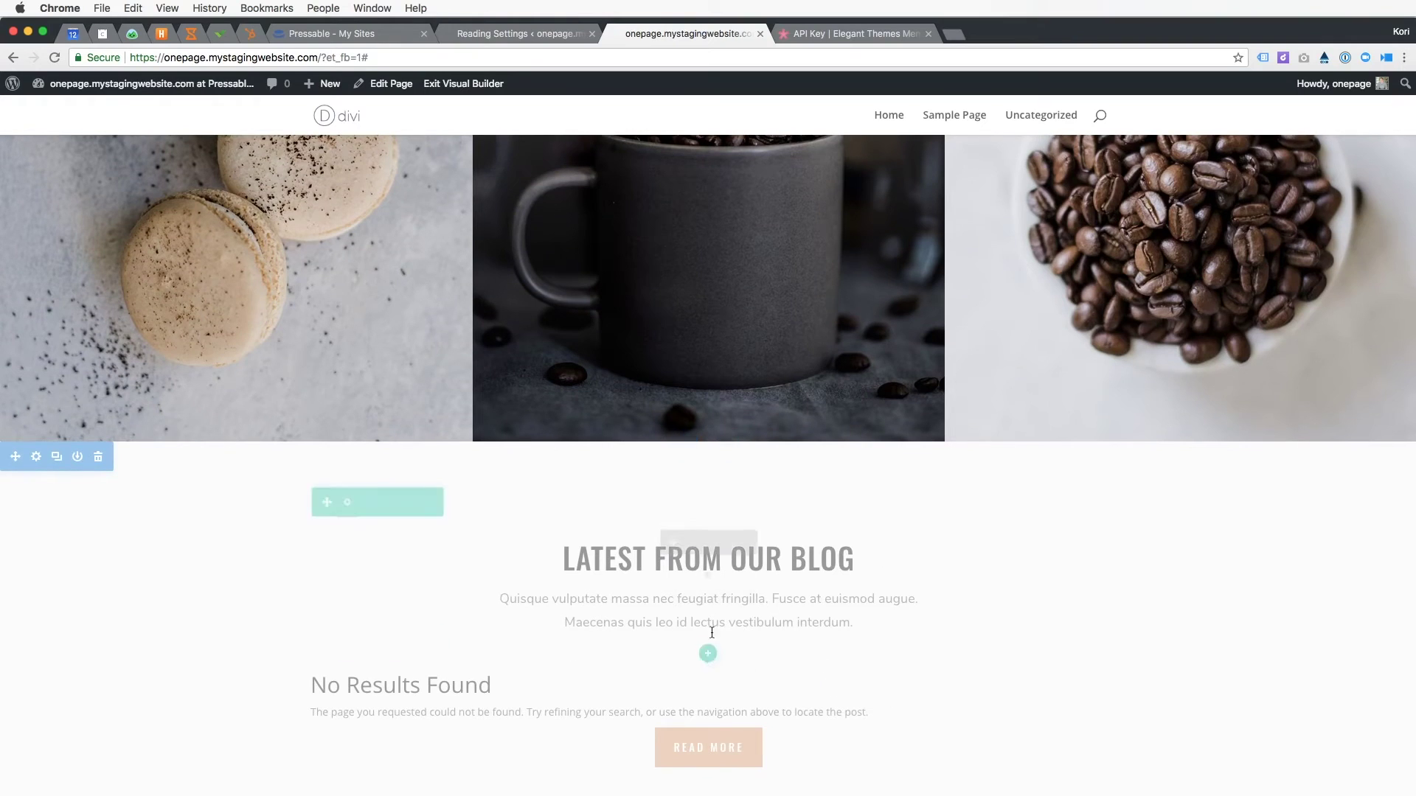
{"action": "scroll", "coordinate": [914, 722], "scroll_direction": "down", "scroll_amount": 5}
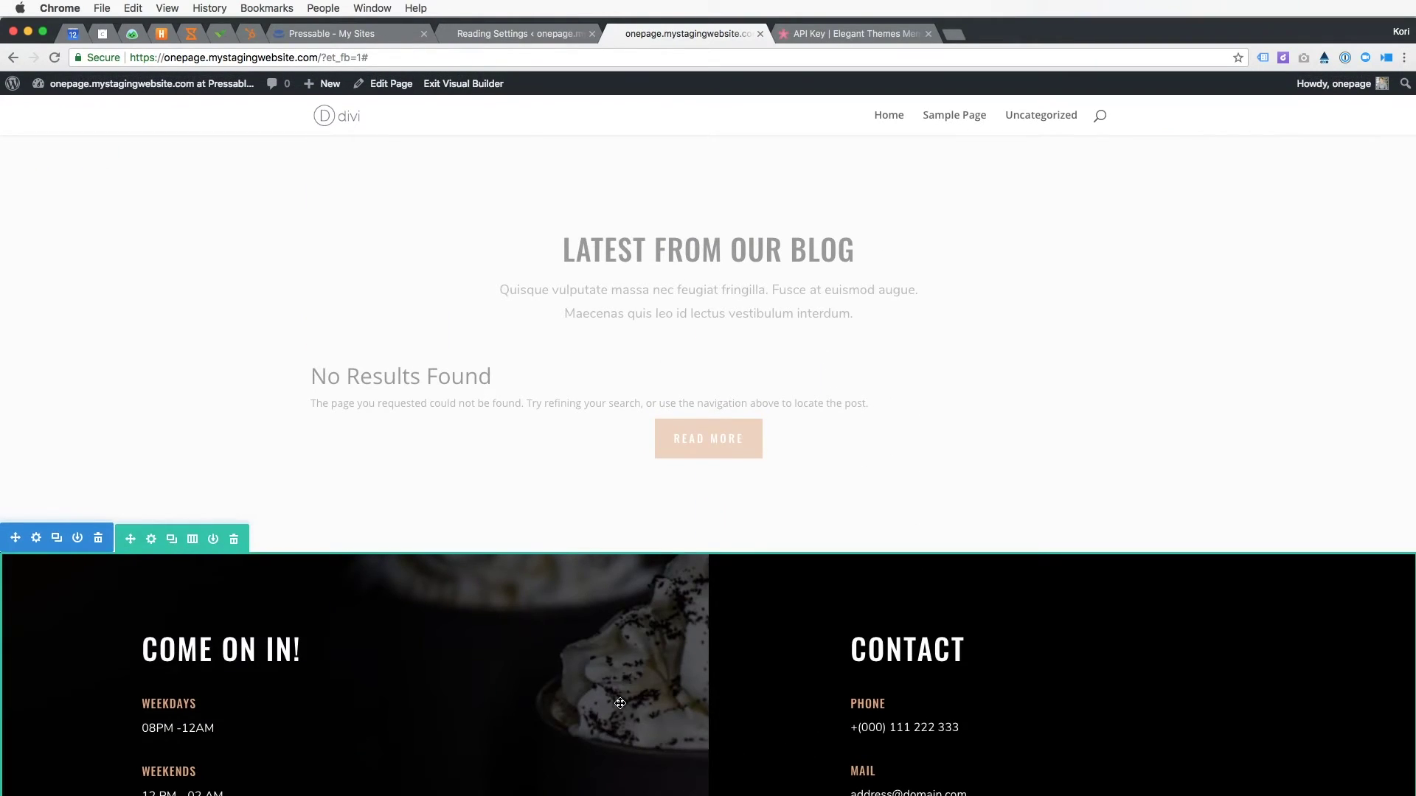
Assign the CSS ID "menu" to the We Believe in Coffee That Tastes Incredible section and save its settings.
{"action": "scroll", "coordinate": [620, 703], "scroll_direction": "up", "scroll_amount": 20}
{"action": "scroll", "coordinate": [620, 703], "scroll_direction": "up", "scroll_amount": 20}
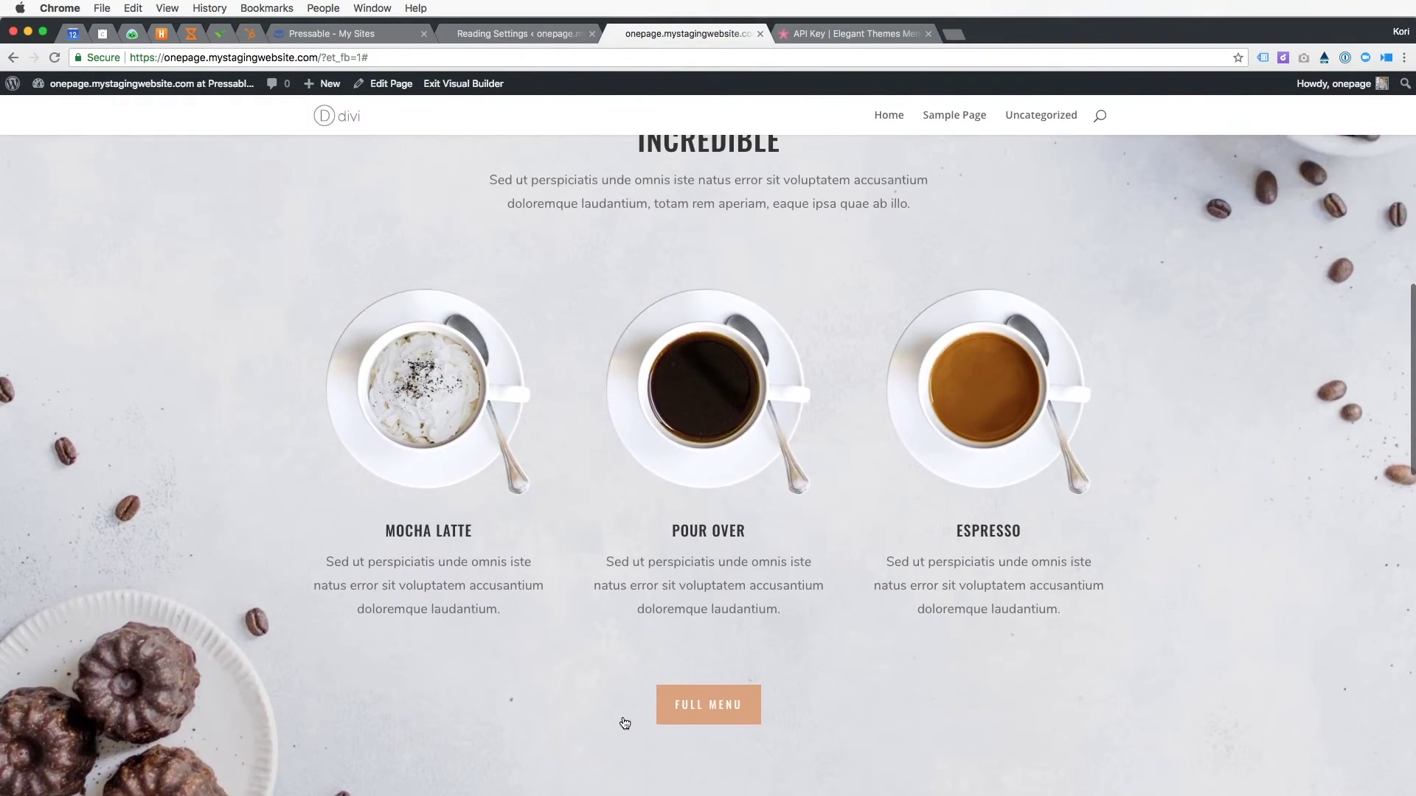
{"action": "scroll", "coordinate": [625, 723], "scroll_direction": "up", "scroll_amount": 15}
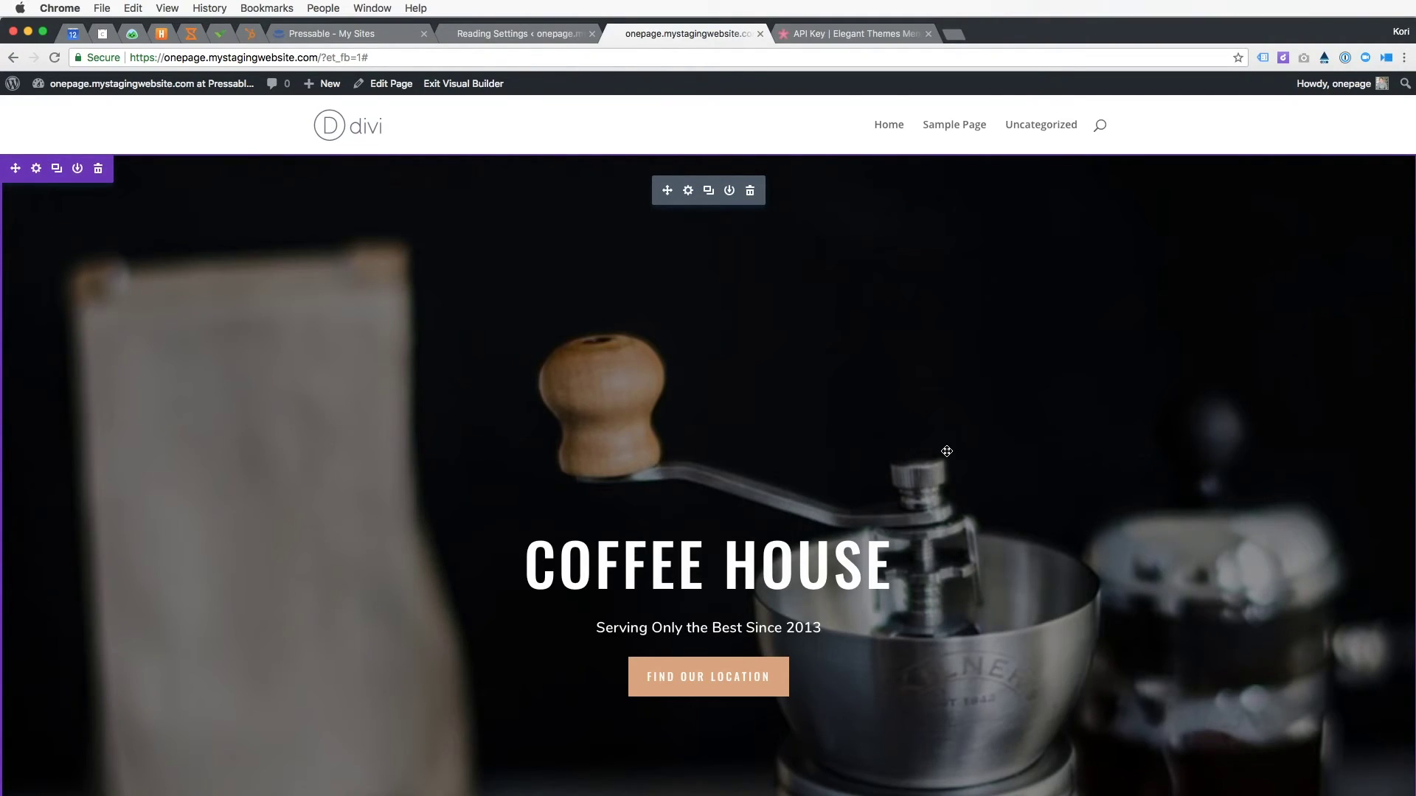
{"action": "scroll", "coordinate": [927, 447], "scroll_direction": "down", "scroll_amount": 3}
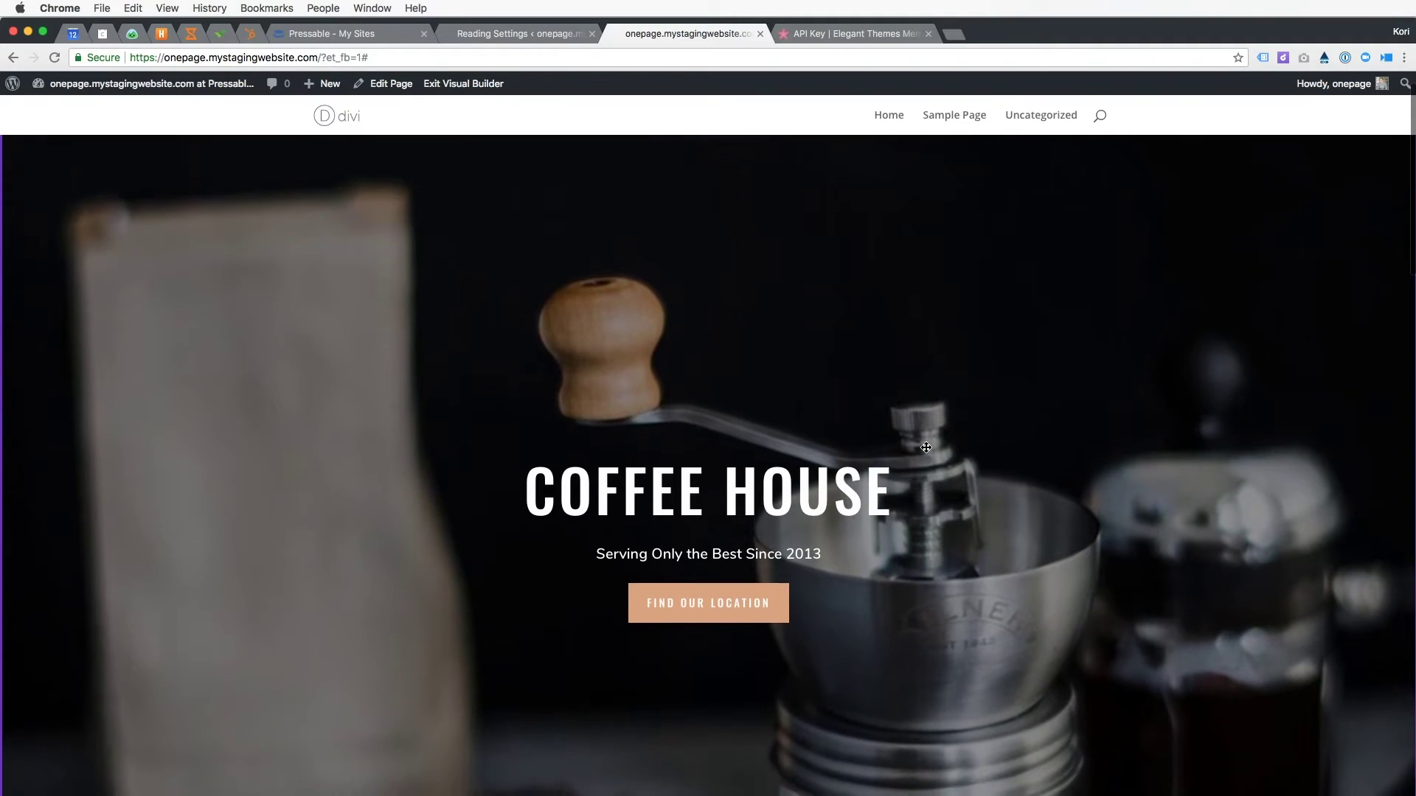
{"action": "scroll", "coordinate": [927, 448], "scroll_direction": "down", "scroll_amount": 3}
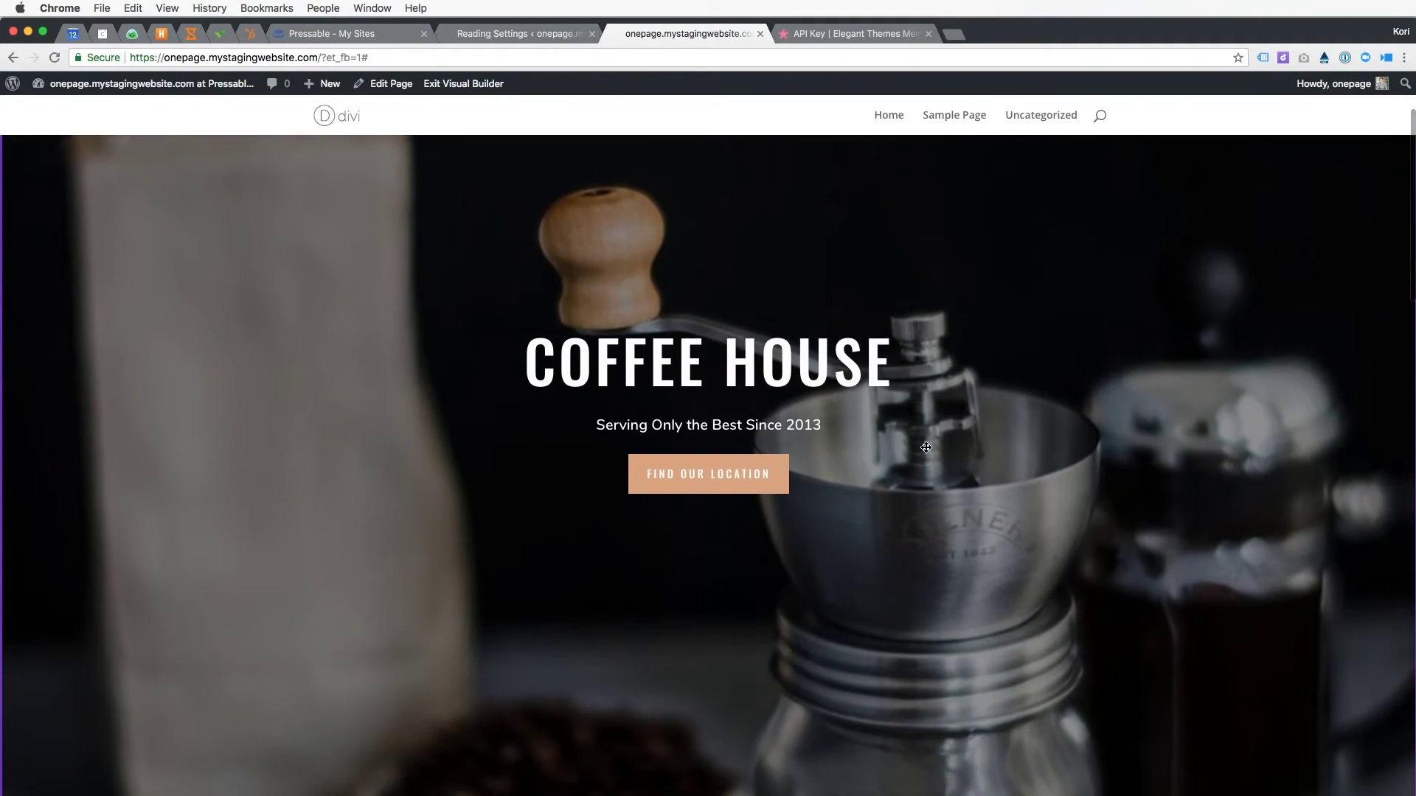
{"action": "scroll", "coordinate": [926, 448], "scroll_direction": "down", "scroll_amount": 8}
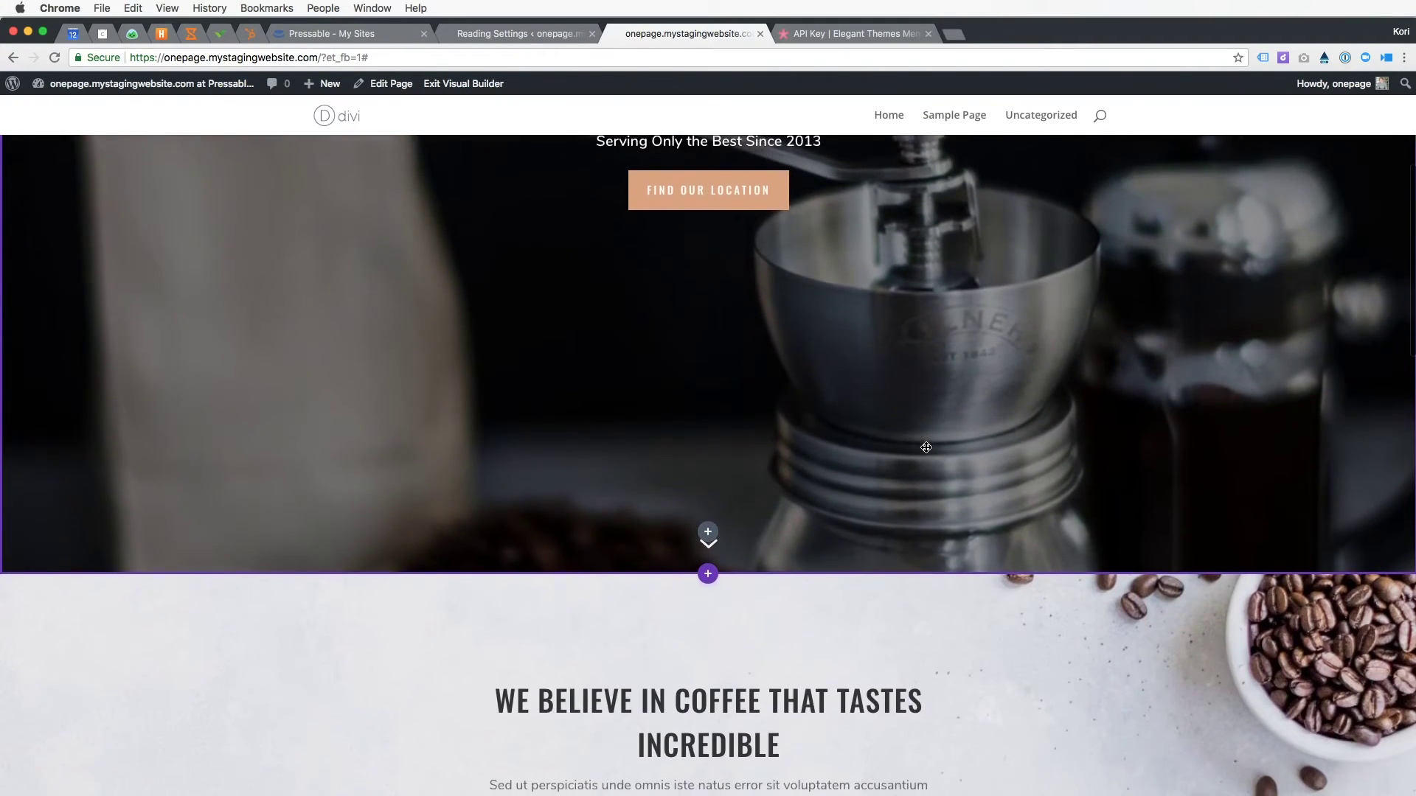
{"action": "scroll", "coordinate": [926, 447], "scroll_direction": "down", "scroll_amount": 6}
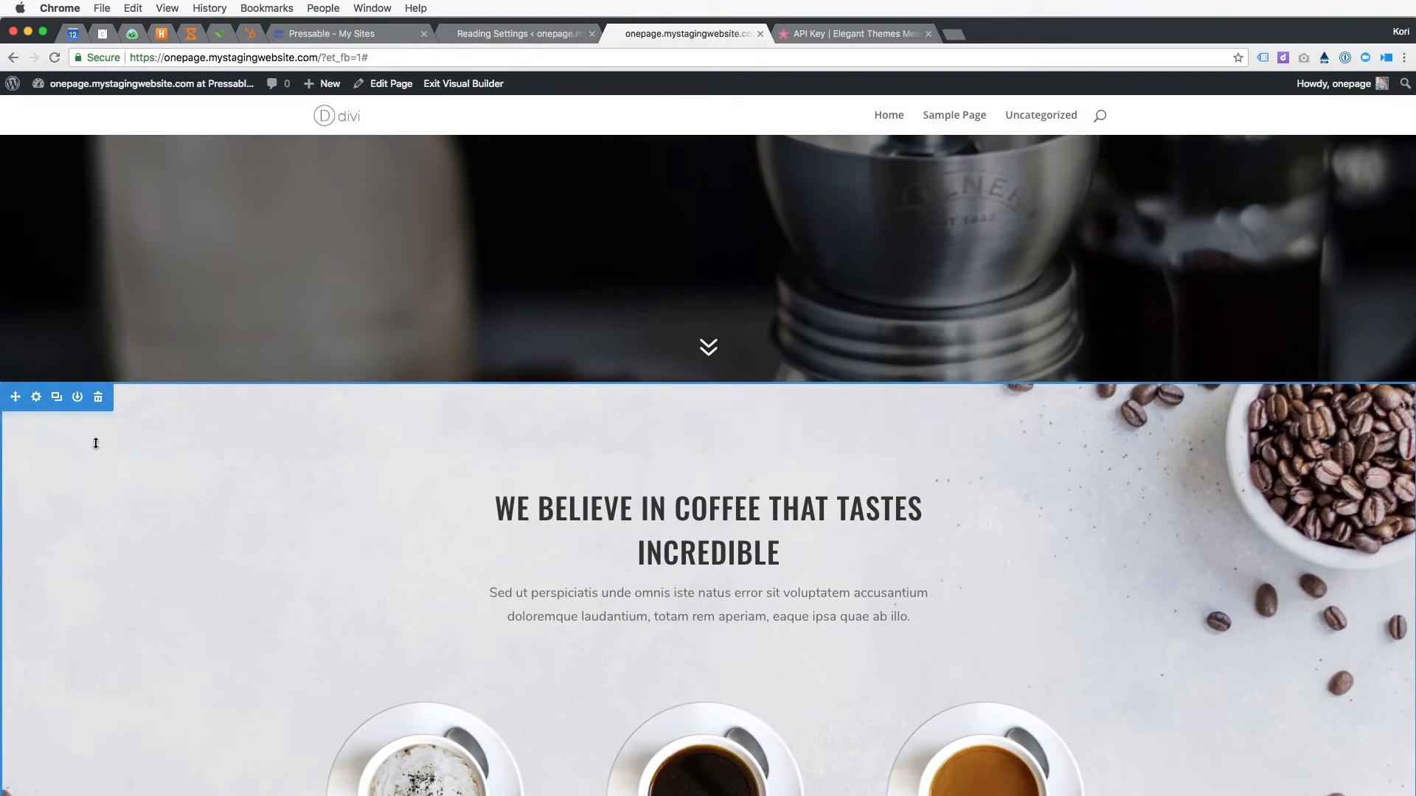
{"action": "left_click", "coordinate": [36, 397]}
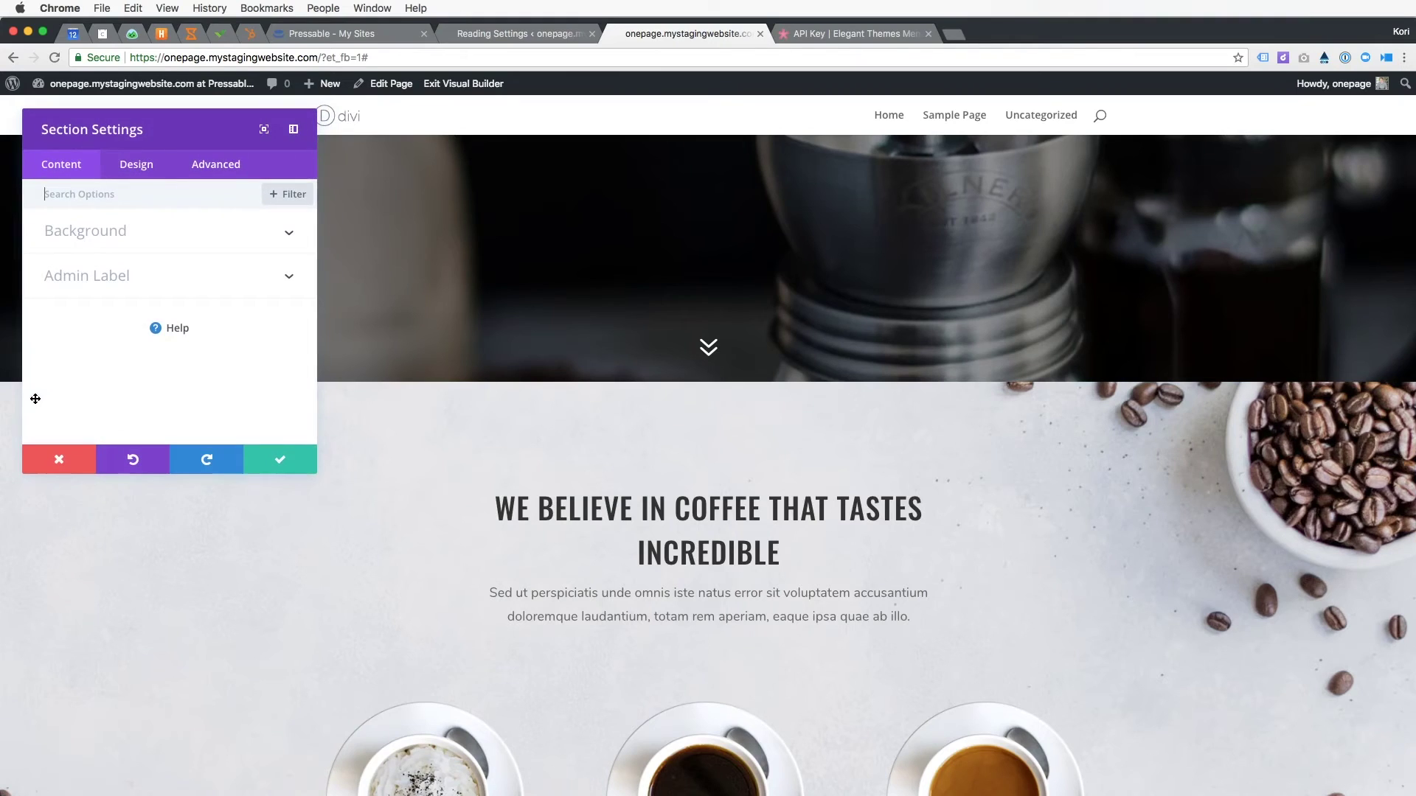
{"action": "left_click", "coordinate": [211, 173]}
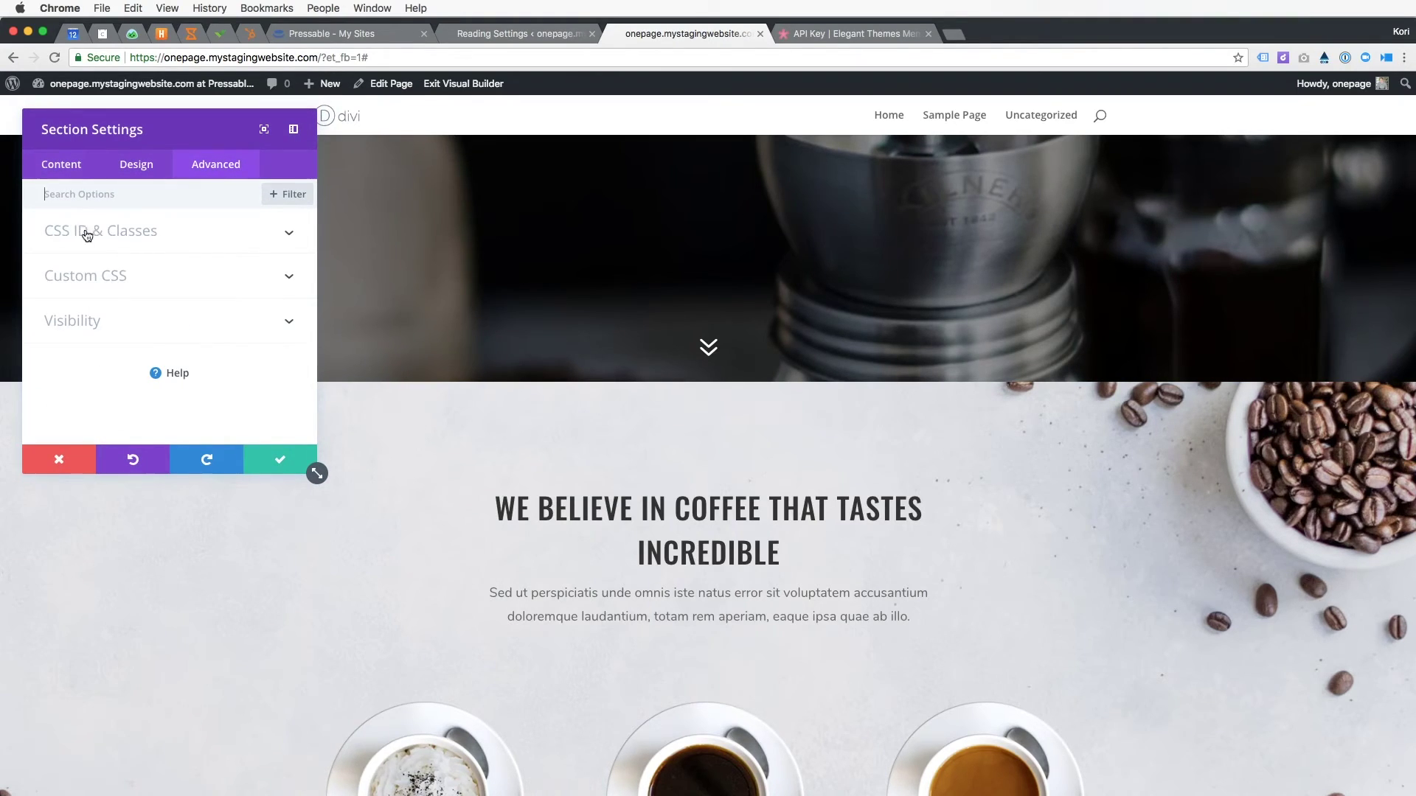
{"action": "left_click", "coordinate": [116, 234]}
{"action": "left_click", "coordinate": [91, 284]}
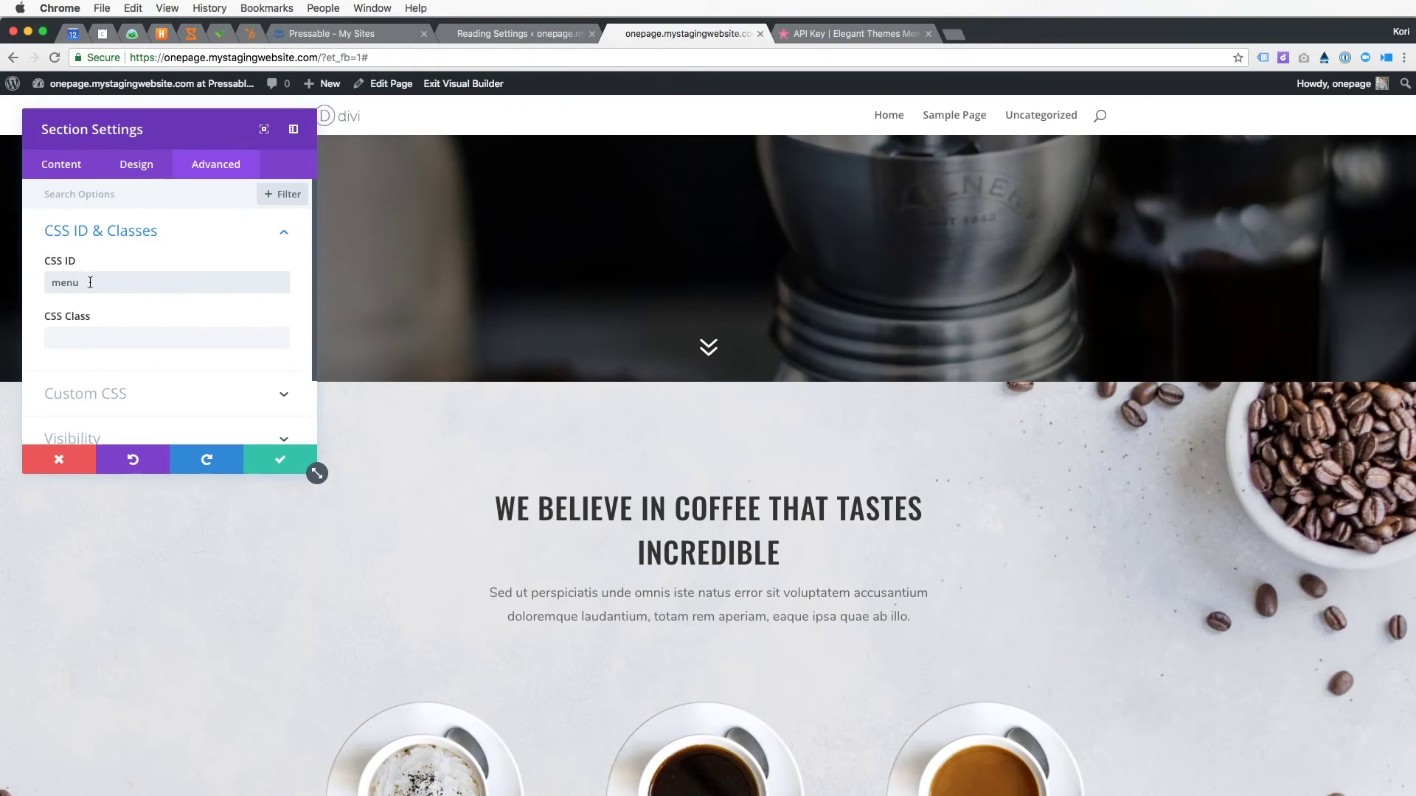
{"action": "left_click", "coordinate": [281, 461]}
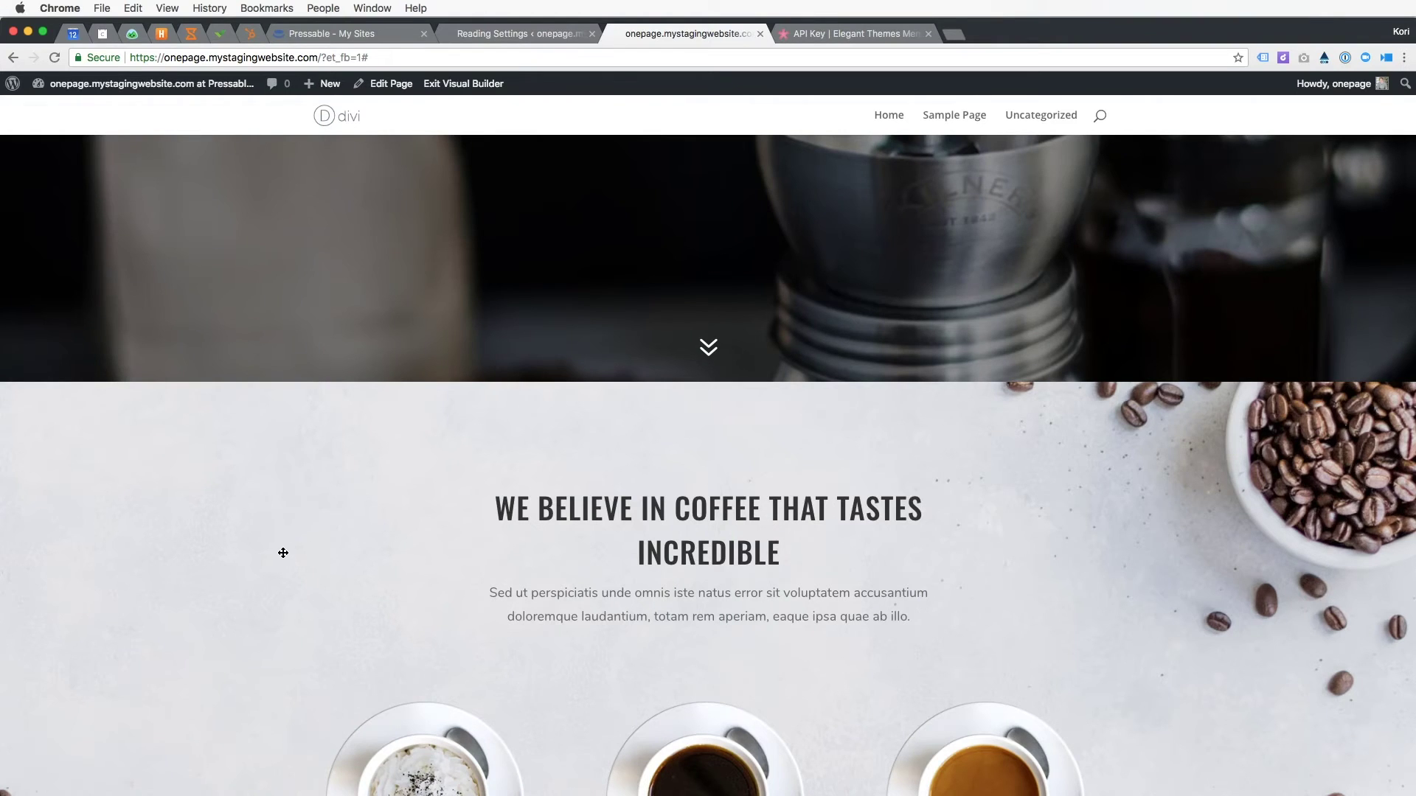
Give the Our Story section its own CSS ID and save its settings.
{"action": "scroll", "coordinate": [306, 537], "scroll_direction": "down", "scroll_amount": 8}
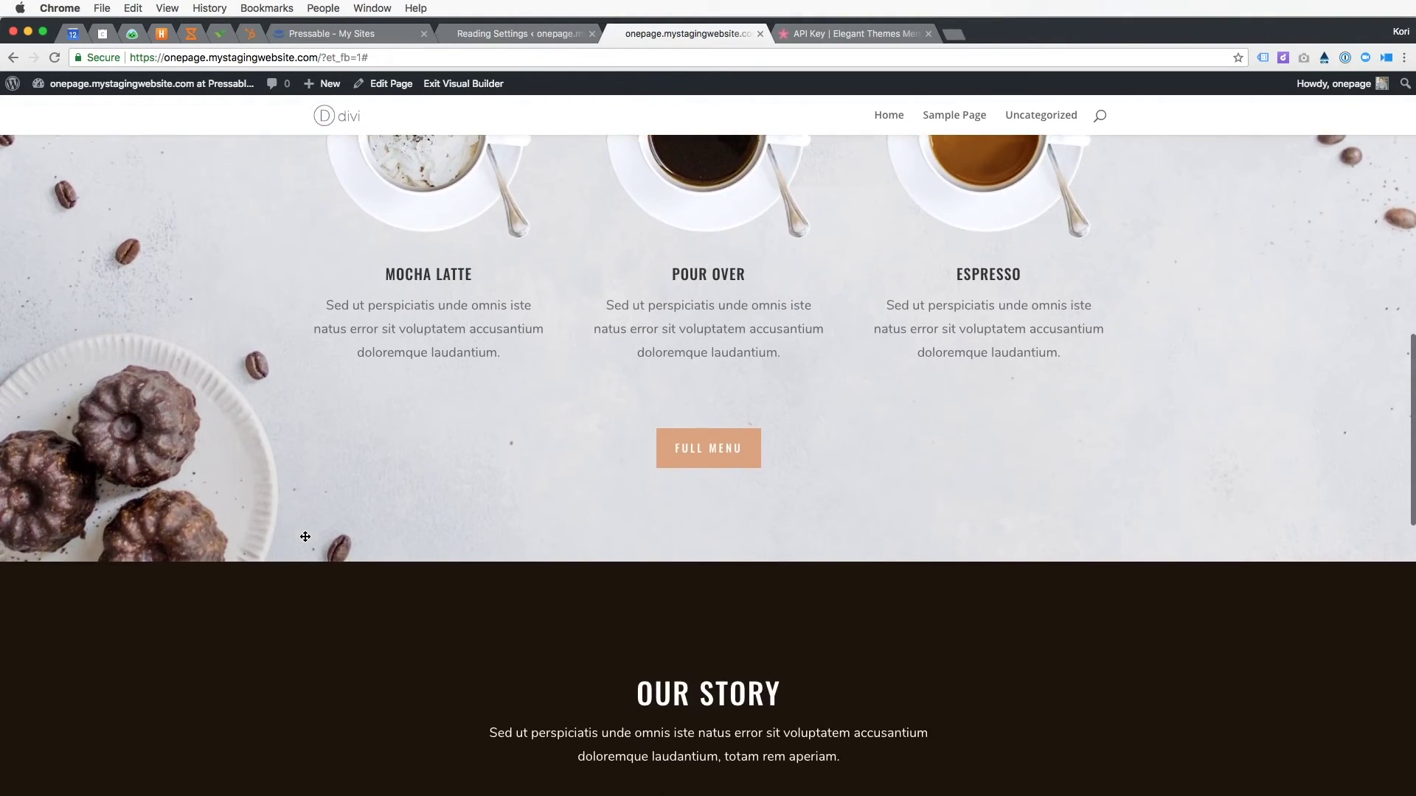
{"action": "scroll", "coordinate": [305, 537], "scroll_direction": "down", "scroll_amount": 4}
{"action": "mouse_move", "coordinate": [36, 284]}
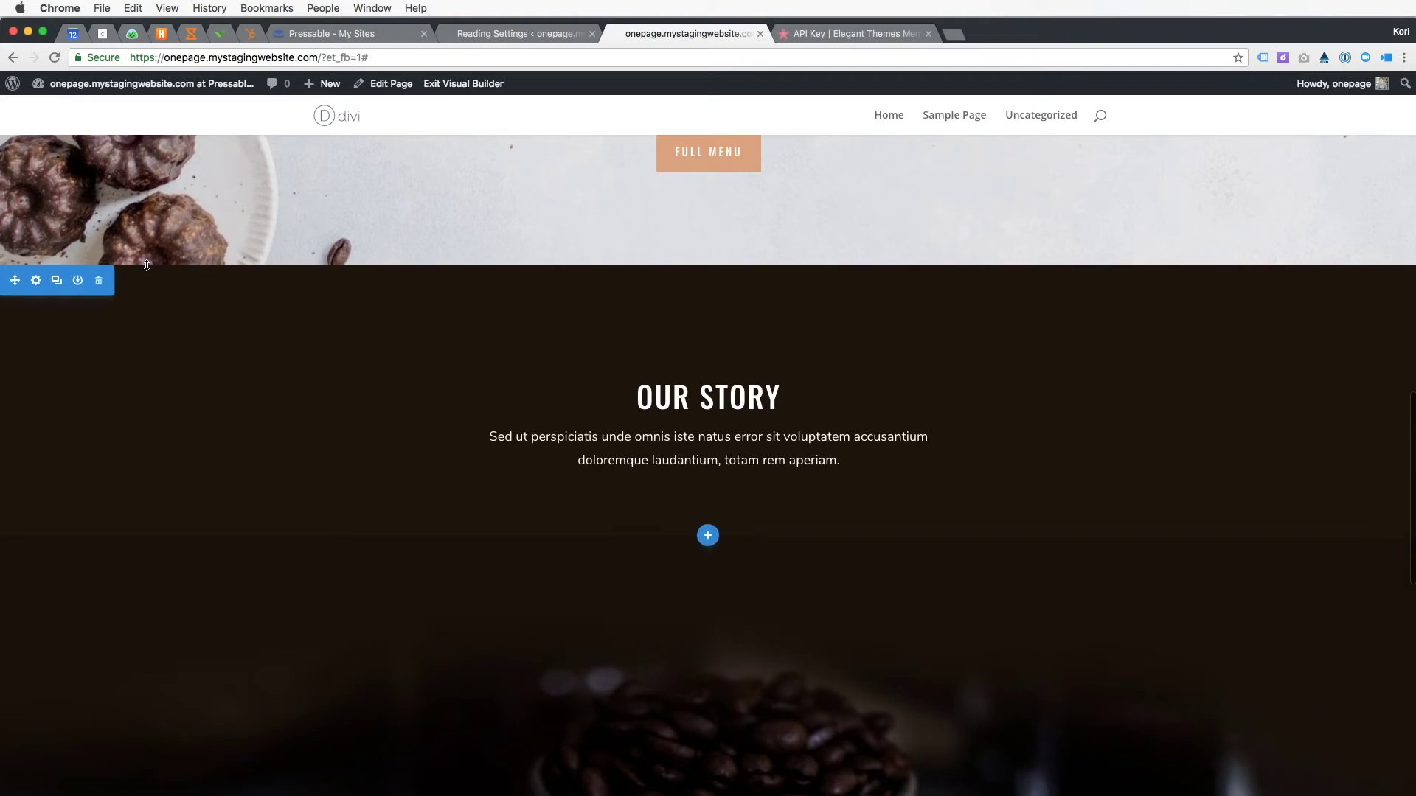
{"action": "left_click", "coordinate": [37, 282]}
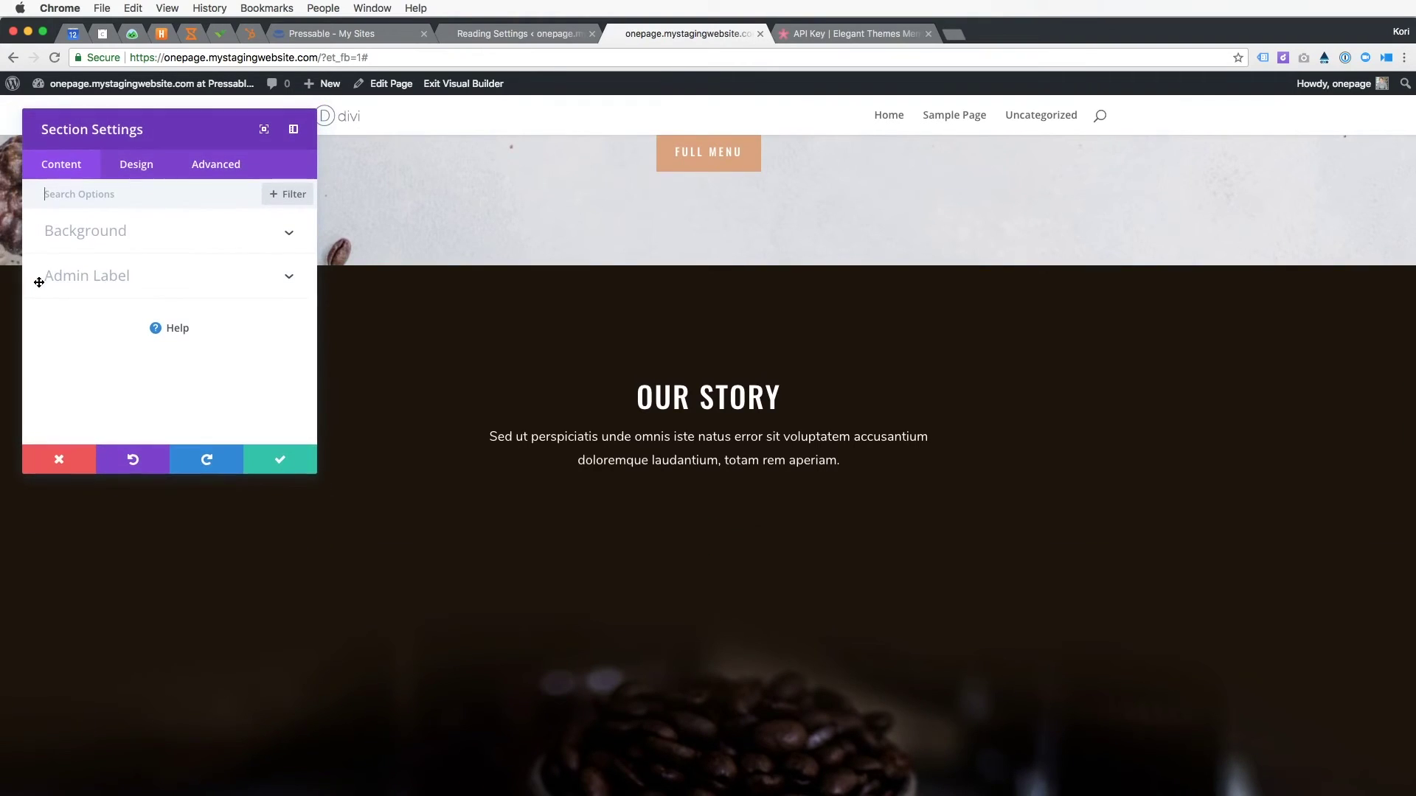
{"action": "left_click", "coordinate": [212, 169]}
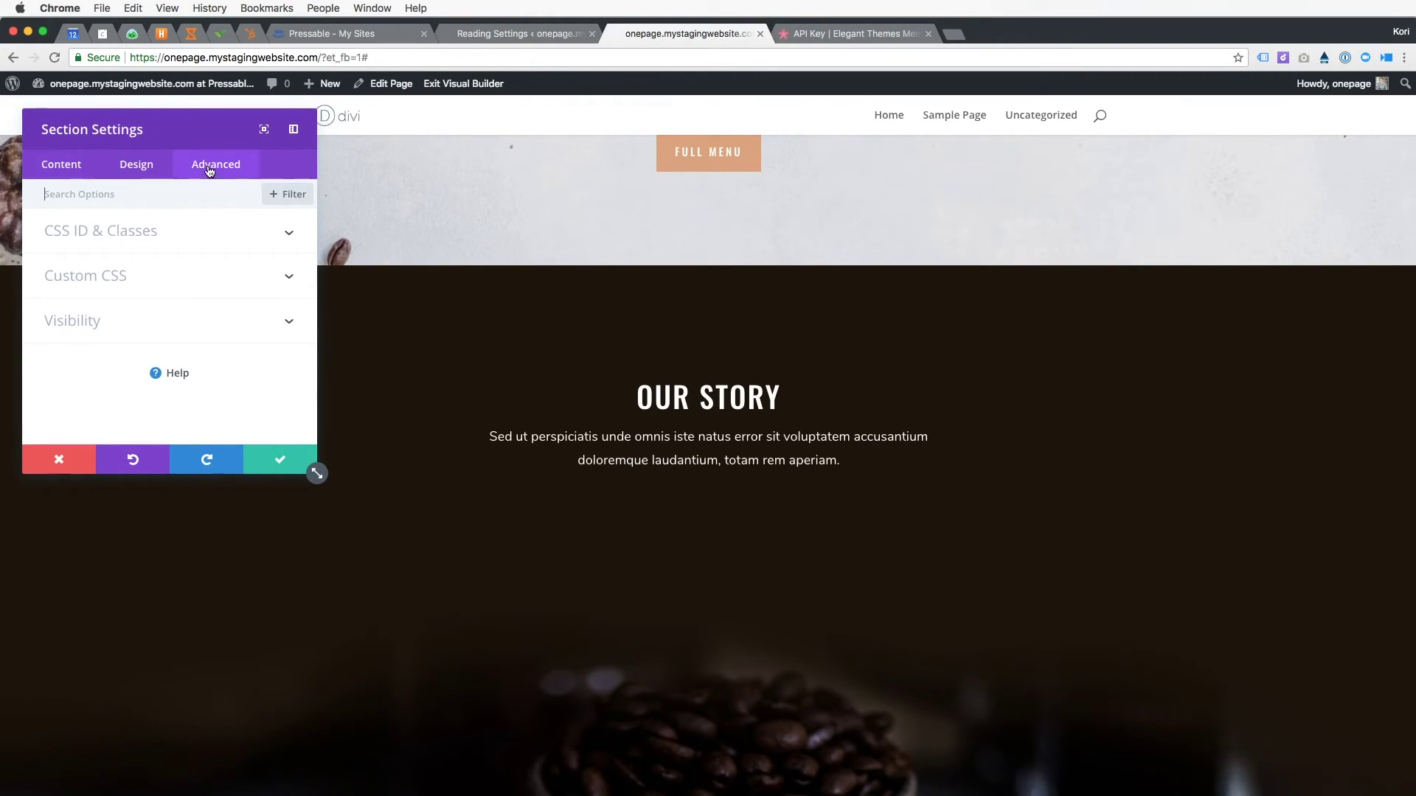
{"action": "left_click", "coordinate": [76, 240]}
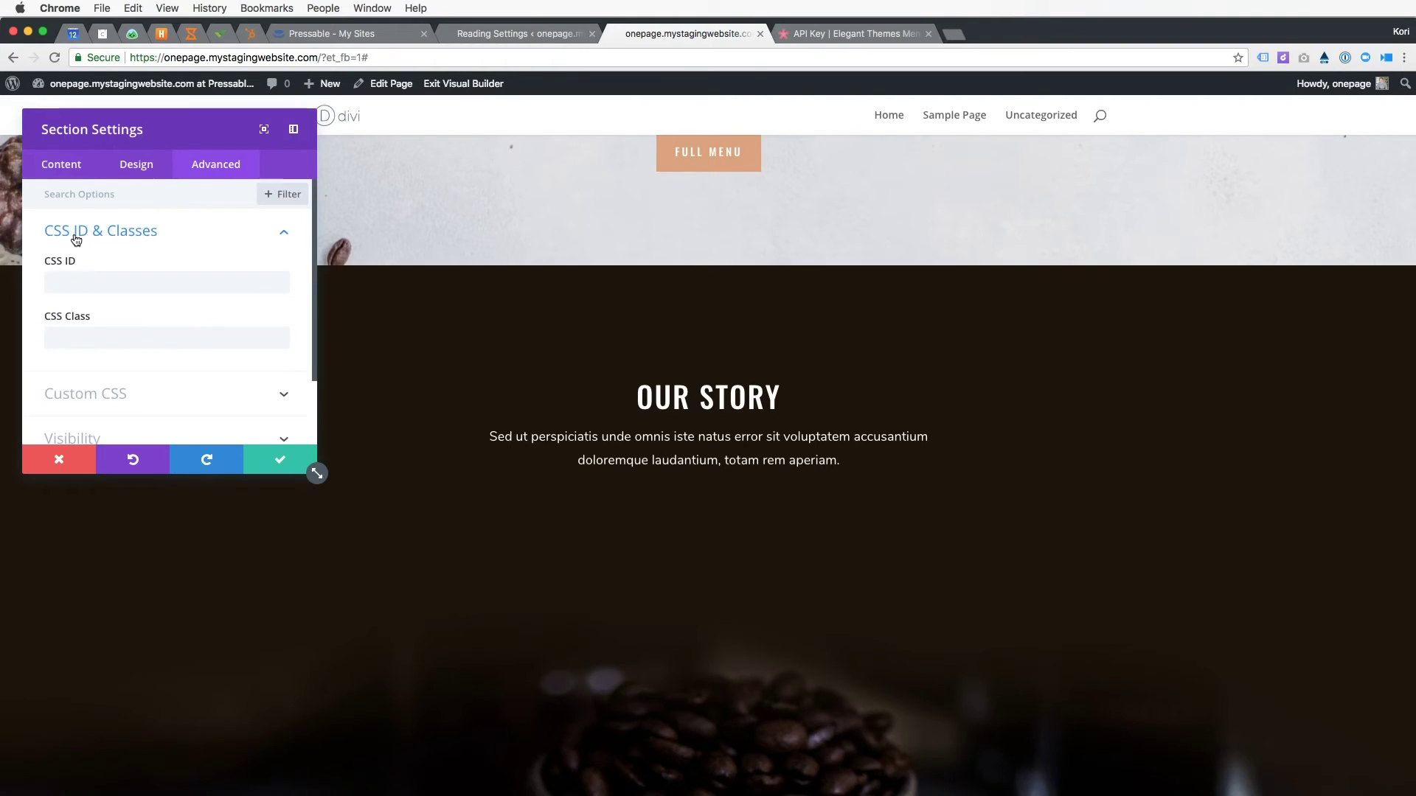
{"action": "left_click", "coordinate": [71, 286]}
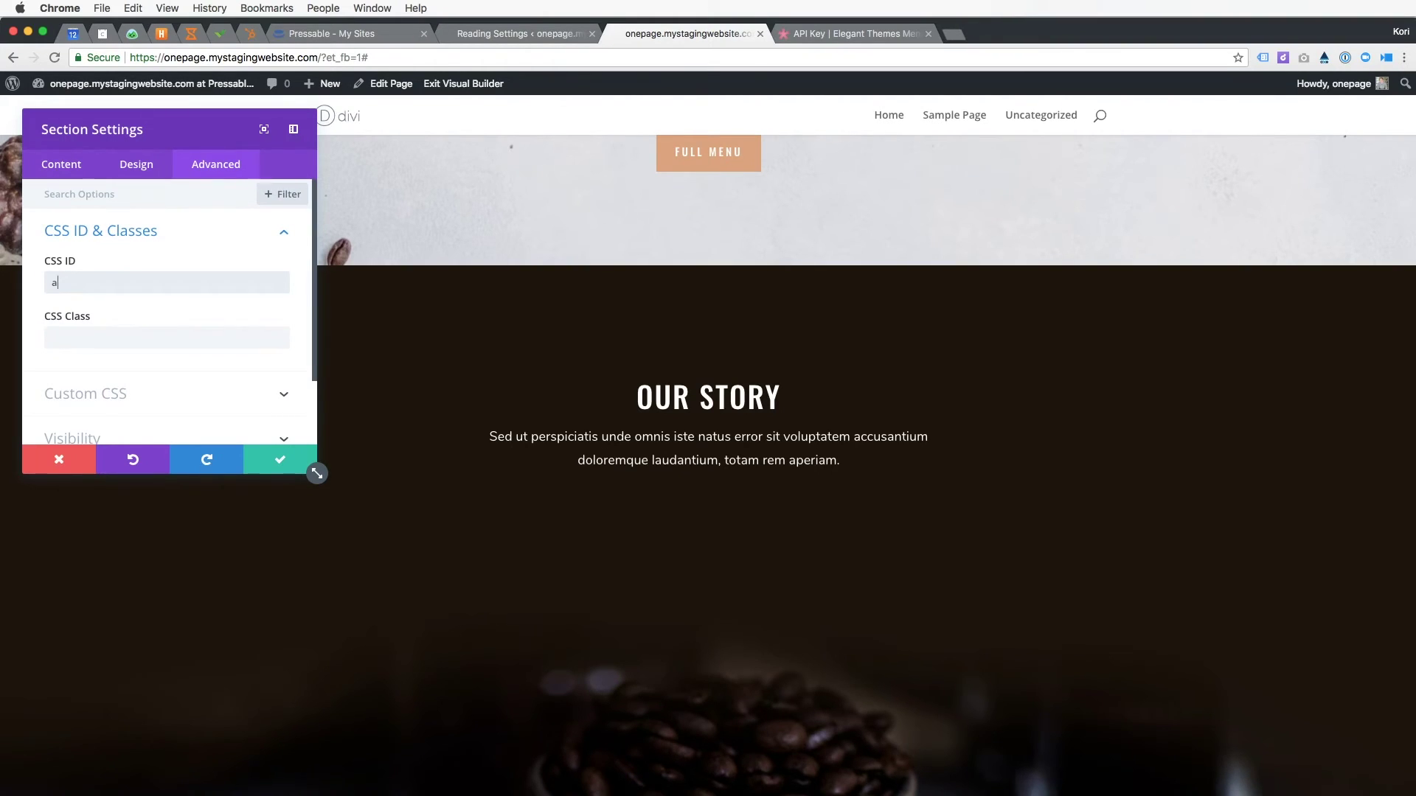
{"action": "left_click", "coordinate": [272, 458]}
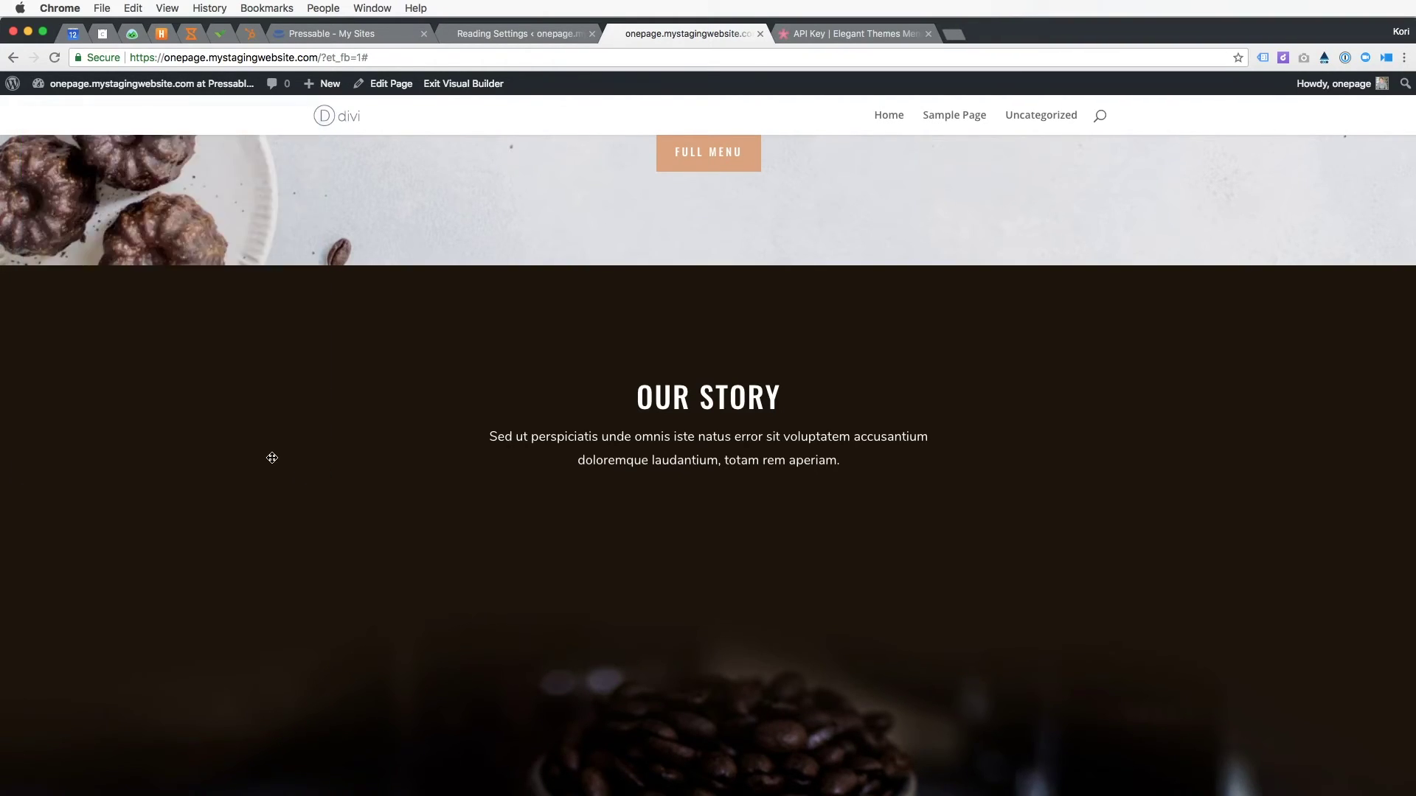
Assign the CSS ID "contact" to the section containing Come On In! and Contact, and save its settings.
{"action": "scroll", "coordinate": [220, 399], "scroll_direction": "down", "scroll_amount": 5}
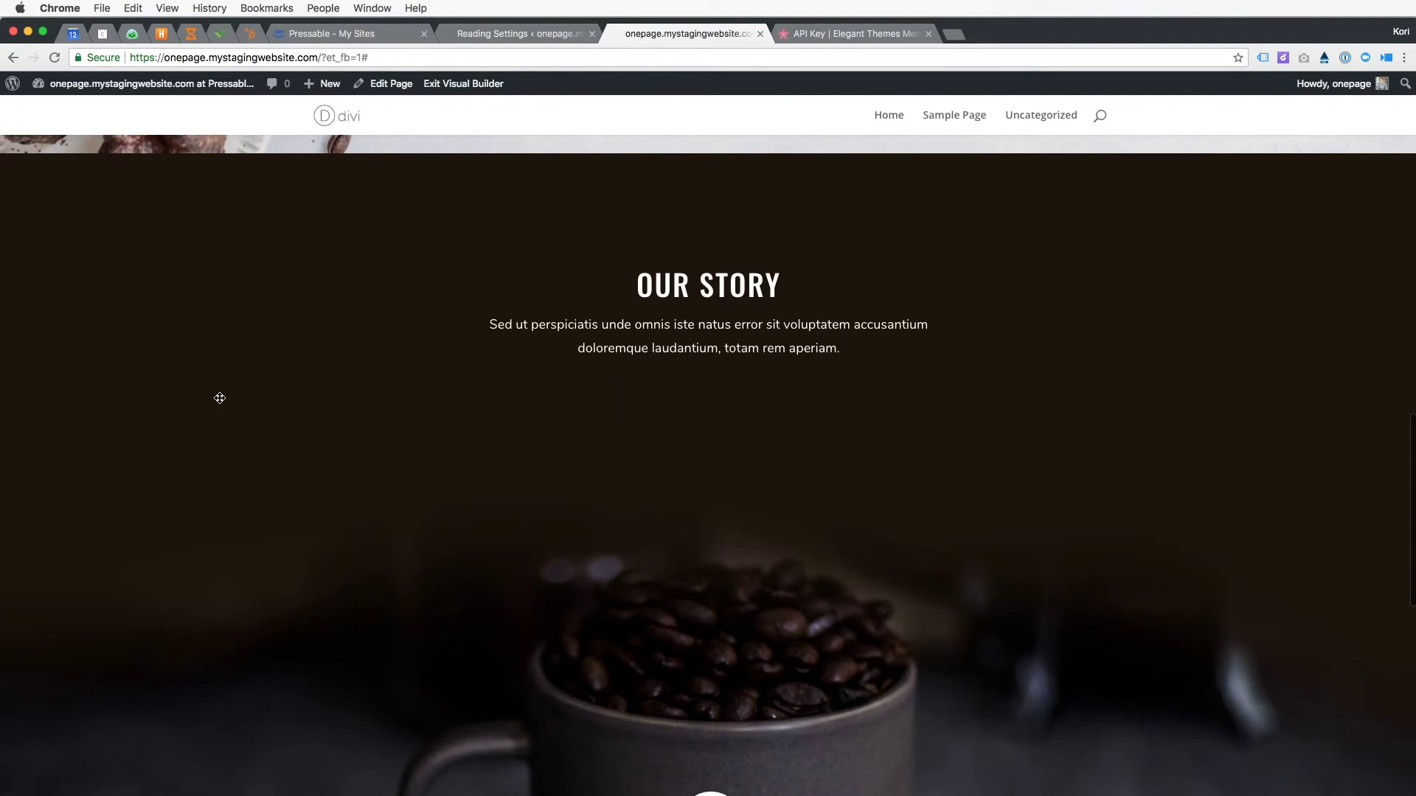
{"action": "scroll", "coordinate": [219, 398], "scroll_direction": "down", "scroll_amount": 8}
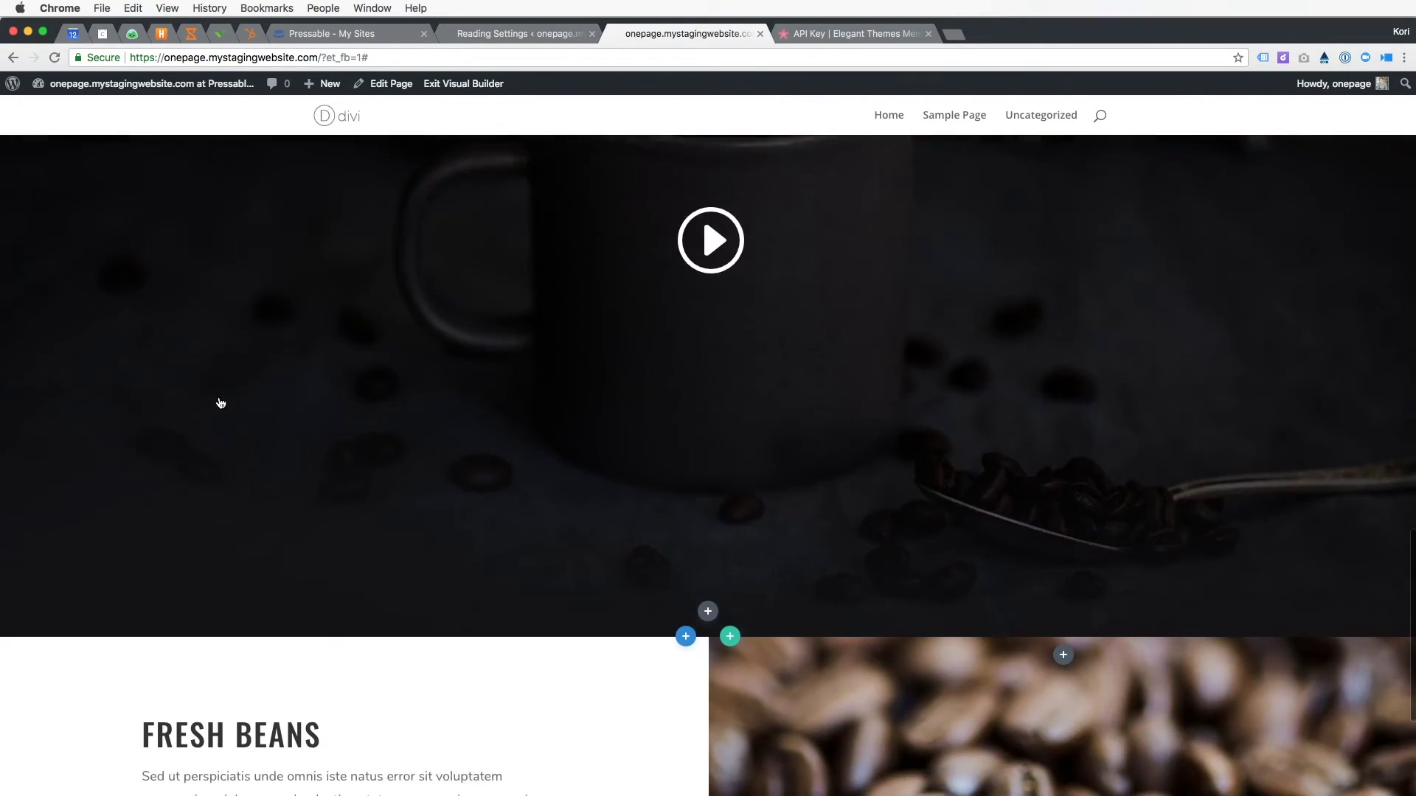
{"action": "scroll", "coordinate": [219, 401], "scroll_direction": "down", "scroll_amount": 6}
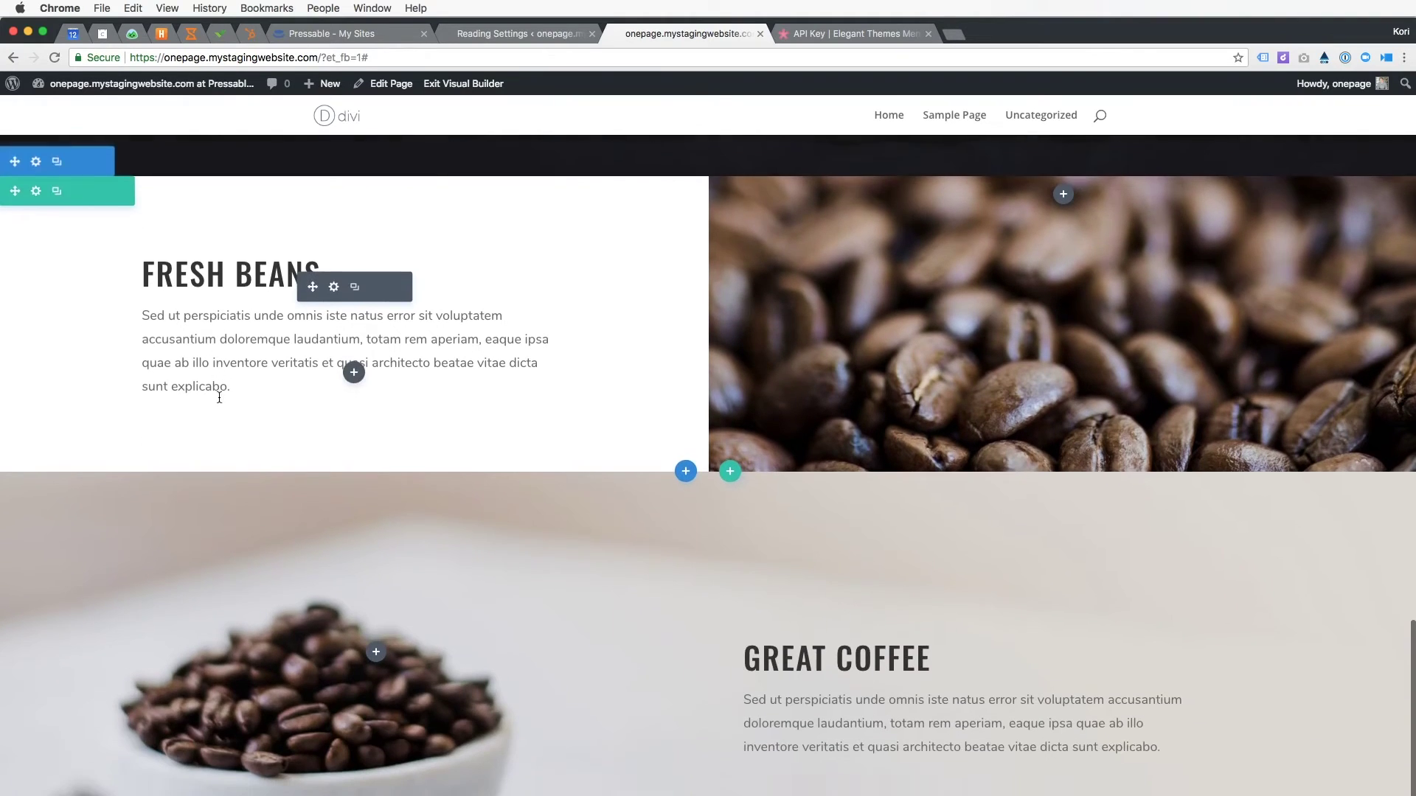
{"action": "scroll", "coordinate": [219, 399], "scroll_direction": "down", "scroll_amount": 8}
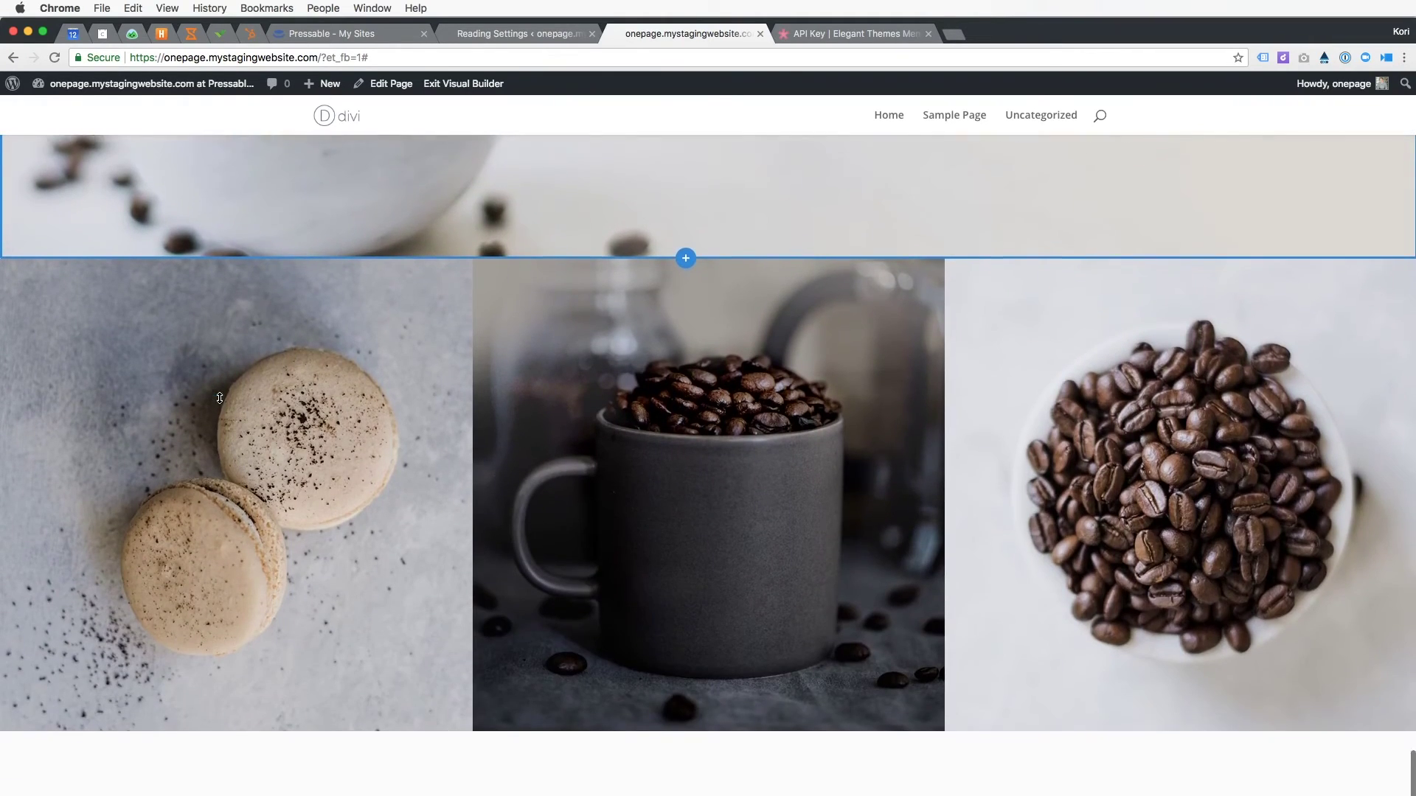
{"action": "scroll", "coordinate": [220, 398], "scroll_direction": "down", "scroll_amount": 1}
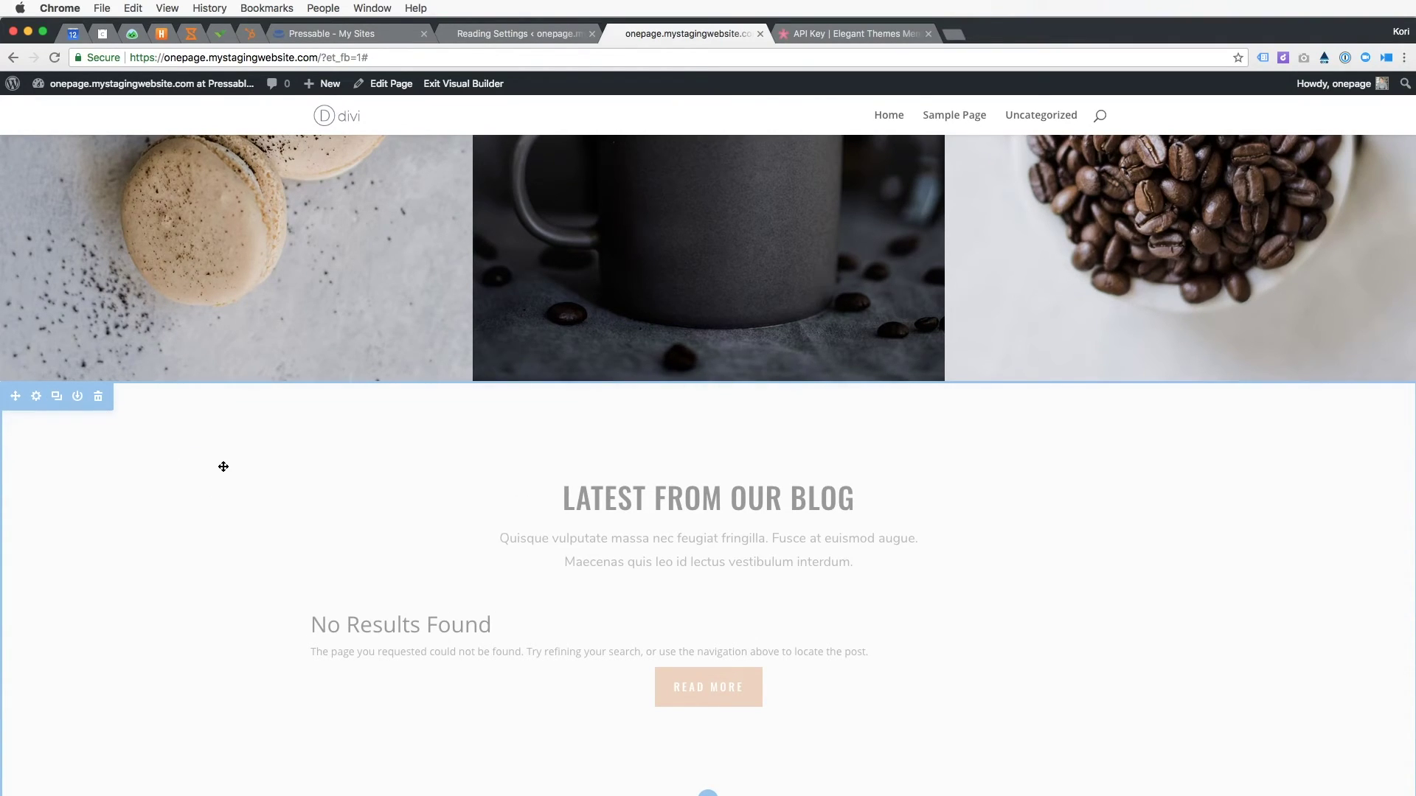
{"action": "scroll", "coordinate": [223, 467], "scroll_direction": "down", "scroll_amount": 3}
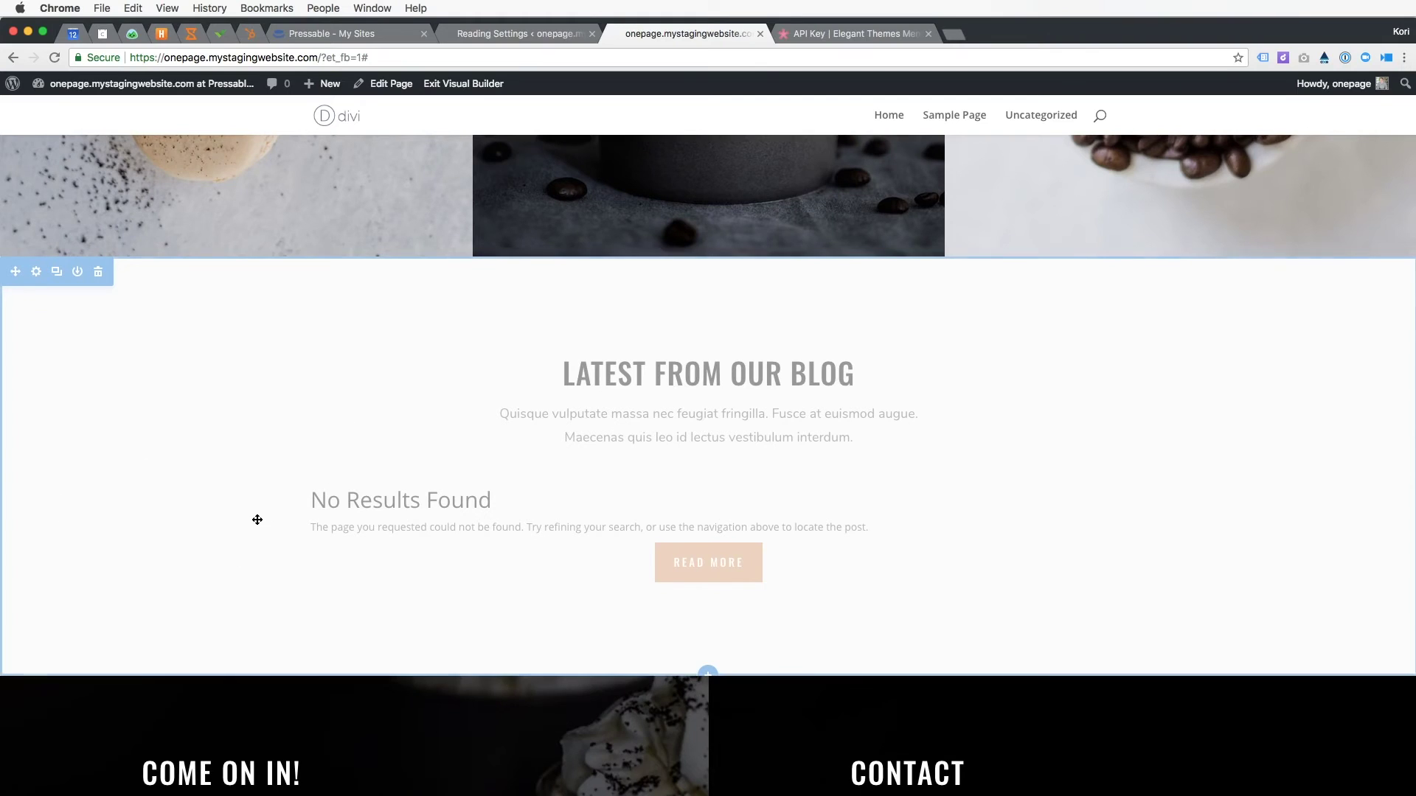
{"action": "scroll", "coordinate": [196, 473], "scroll_direction": "down", "scroll_amount": 3}
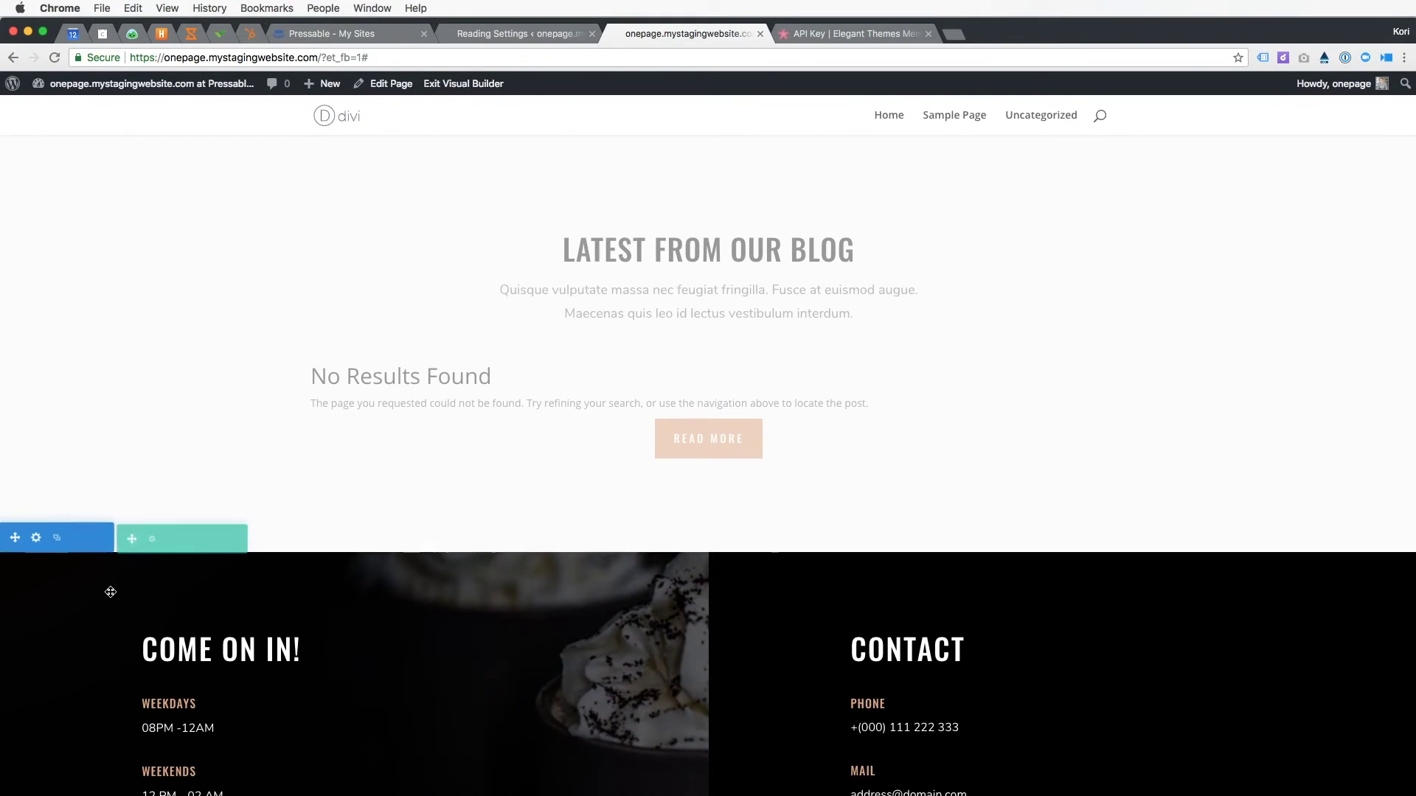
{"action": "left_click", "coordinate": [36, 540]}
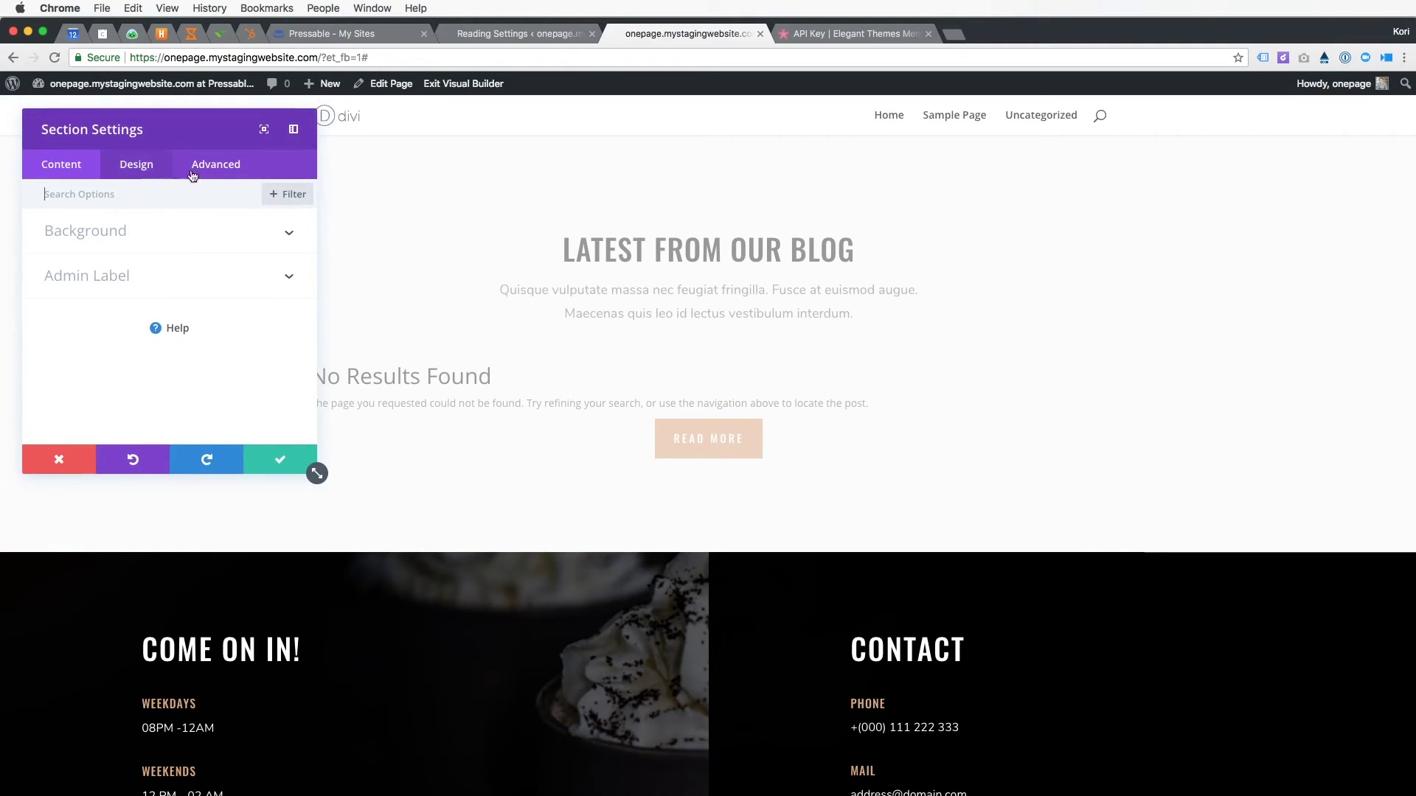
{"action": "left_click", "coordinate": [214, 165]}
{"action": "left_click", "coordinate": [136, 231]}
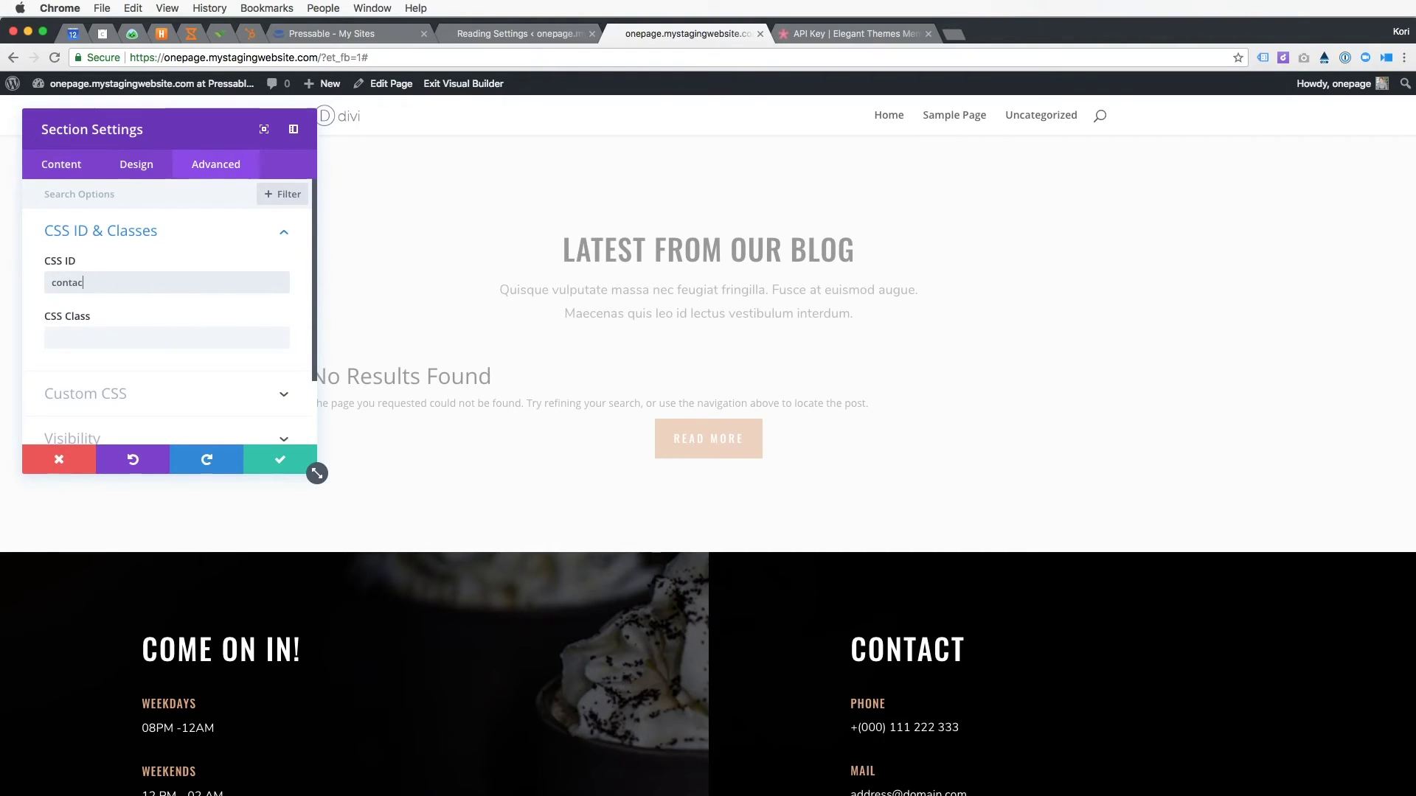
{"action": "left_click", "coordinate": [267, 459]}
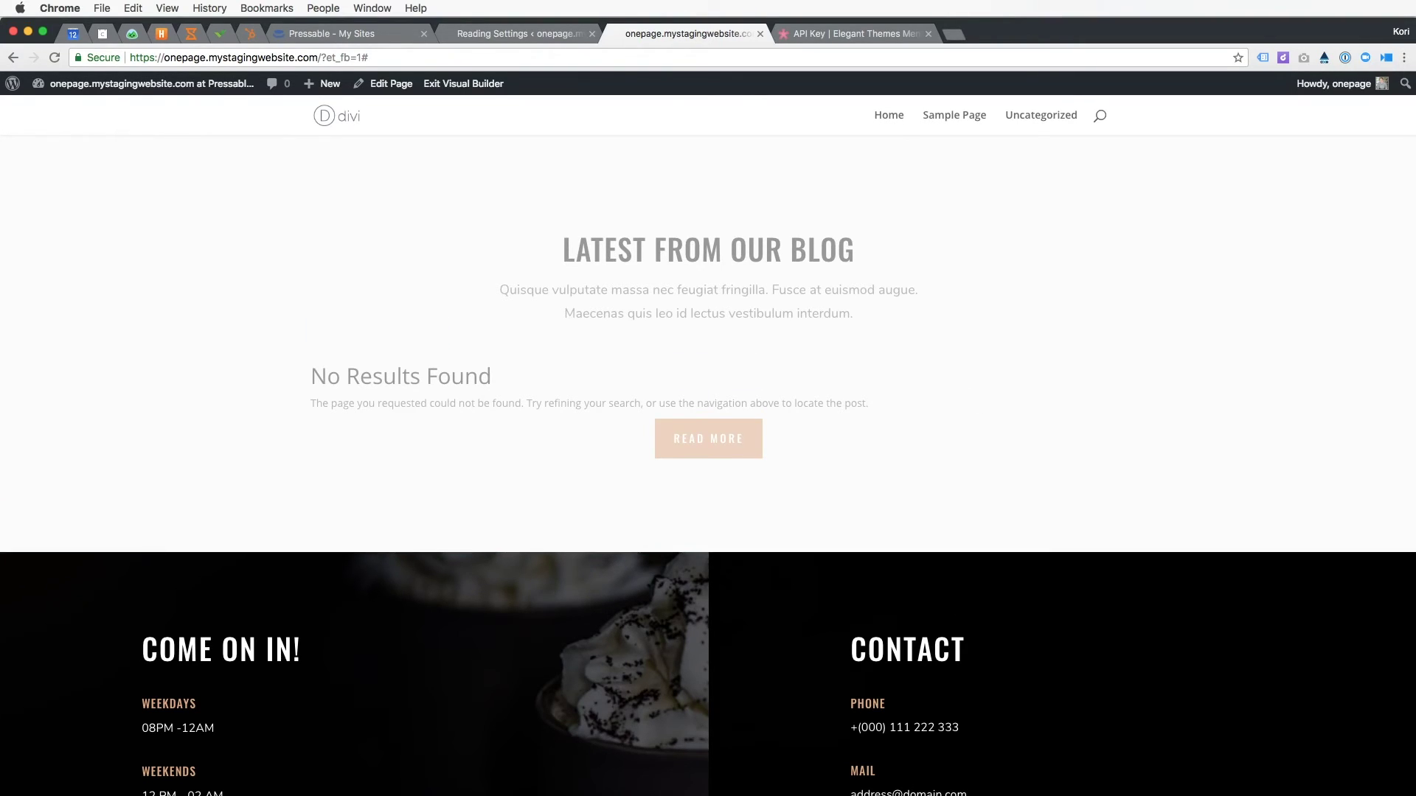
Open Google Maps in a new browser tab and search the map for starbucks.
{"action": "left_click", "coordinate": [953, 34]}
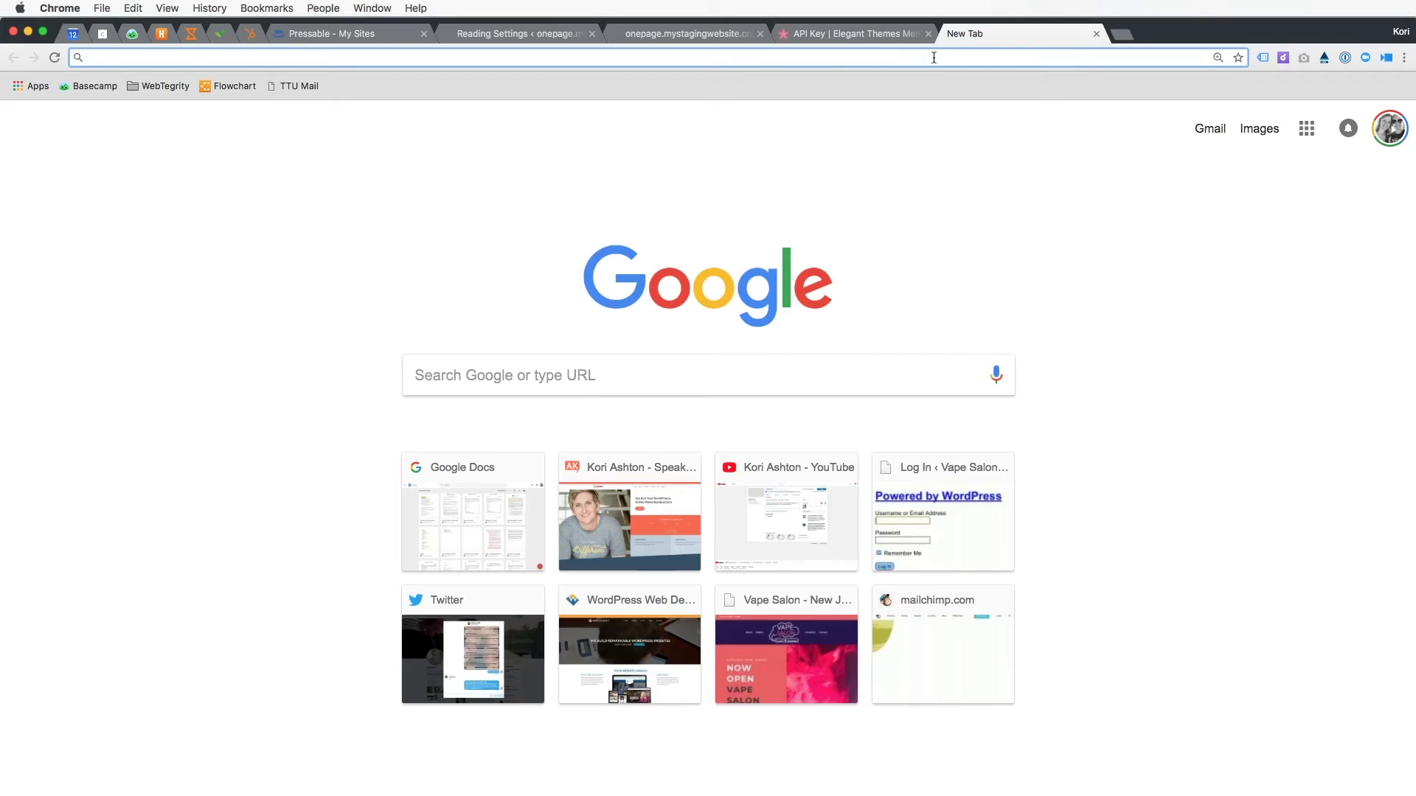
{"action": "type", "text": "google maps"}
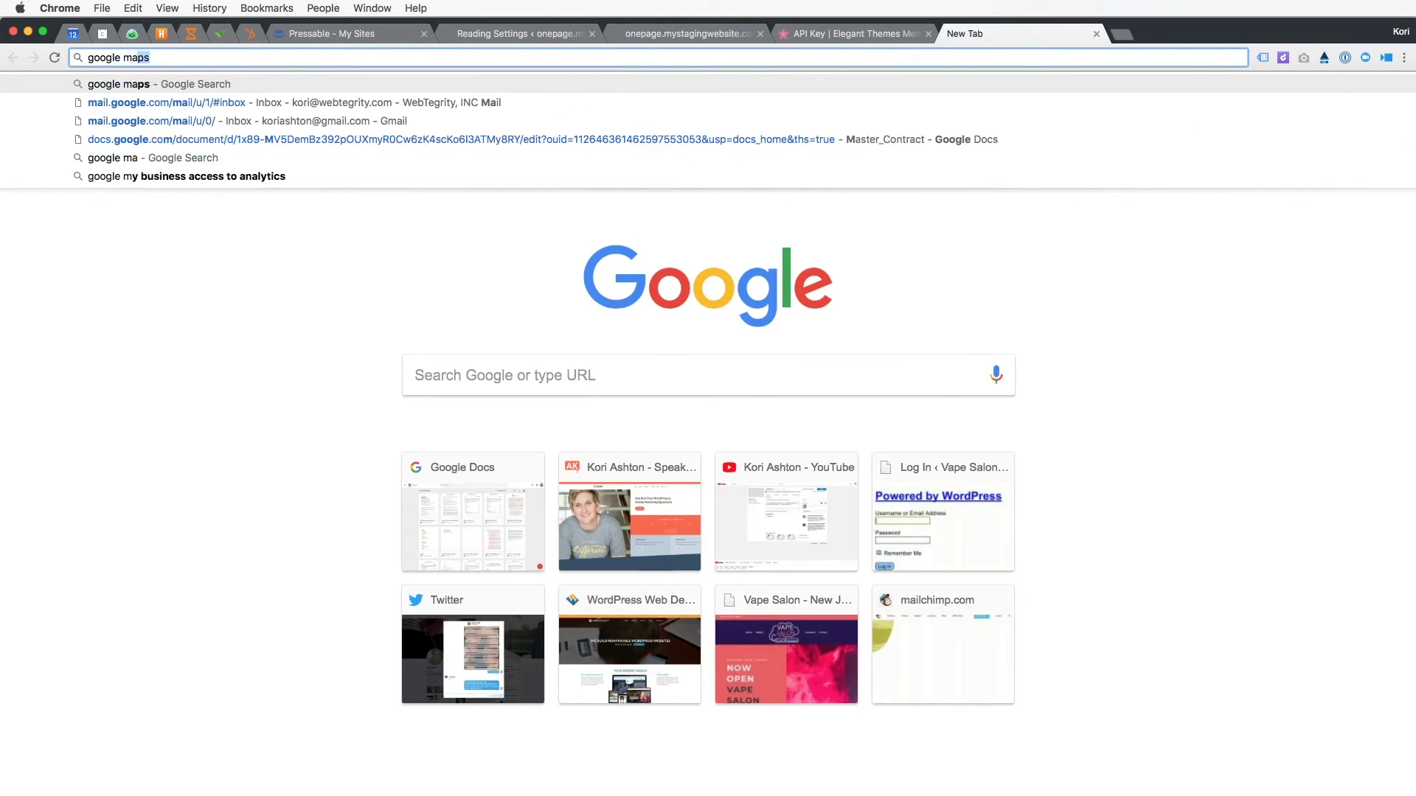
{"action": "key", "text": "Return"}
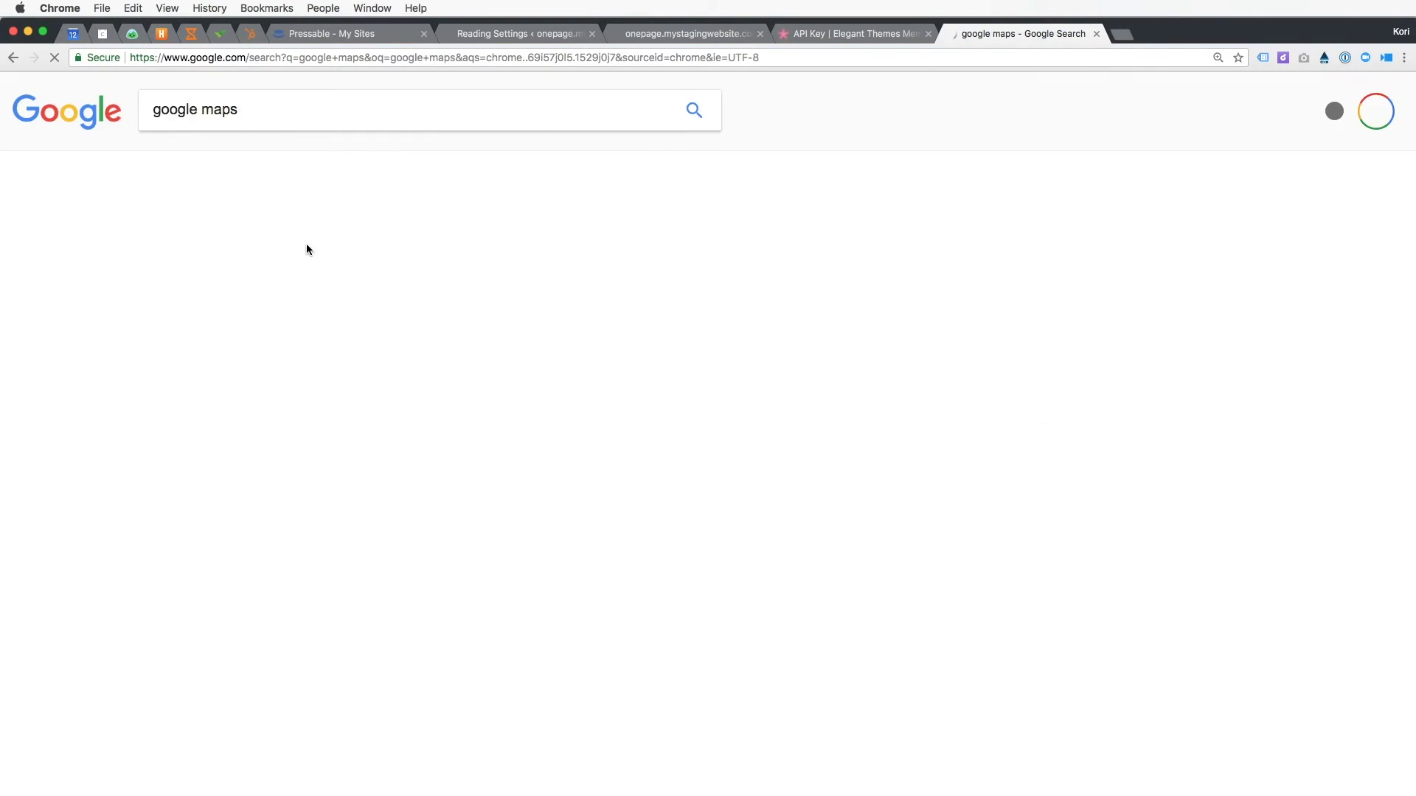
{"action": "left_click", "coordinate": [235, 251]}
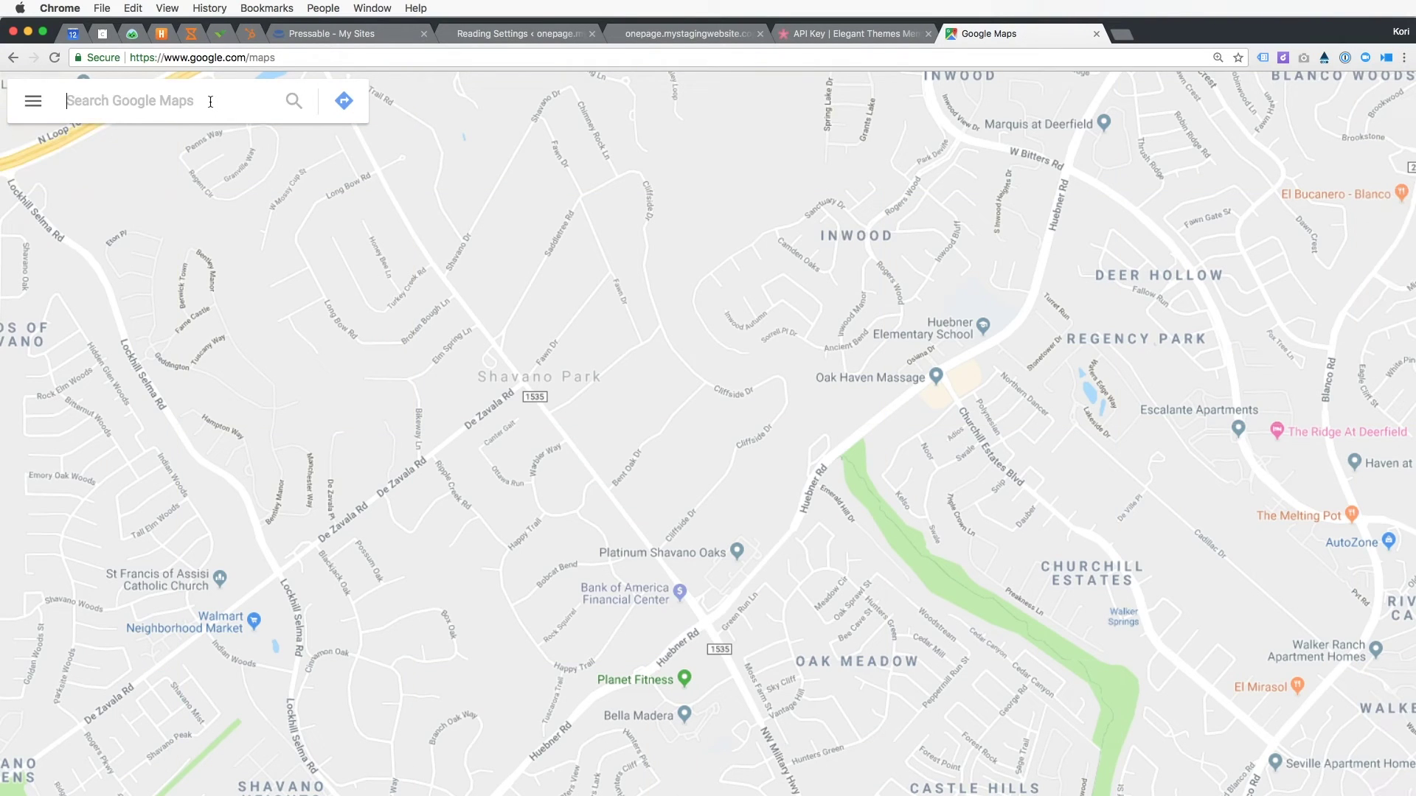
{"action": "left_click", "coordinate": [210, 102]}
{"action": "type", "text": "star"}
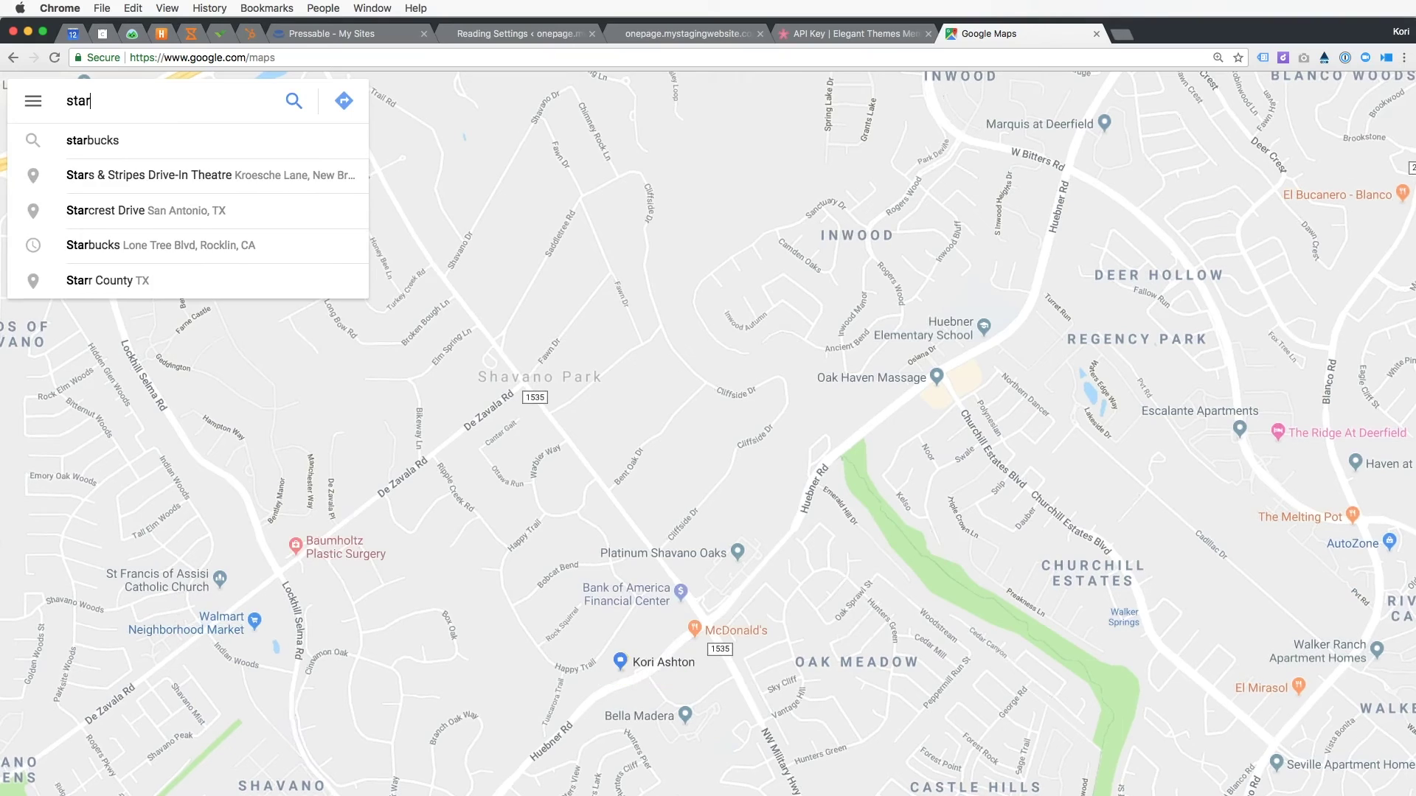
{"action": "key", "text": "Down"}
{"action": "key", "text": "Return"}
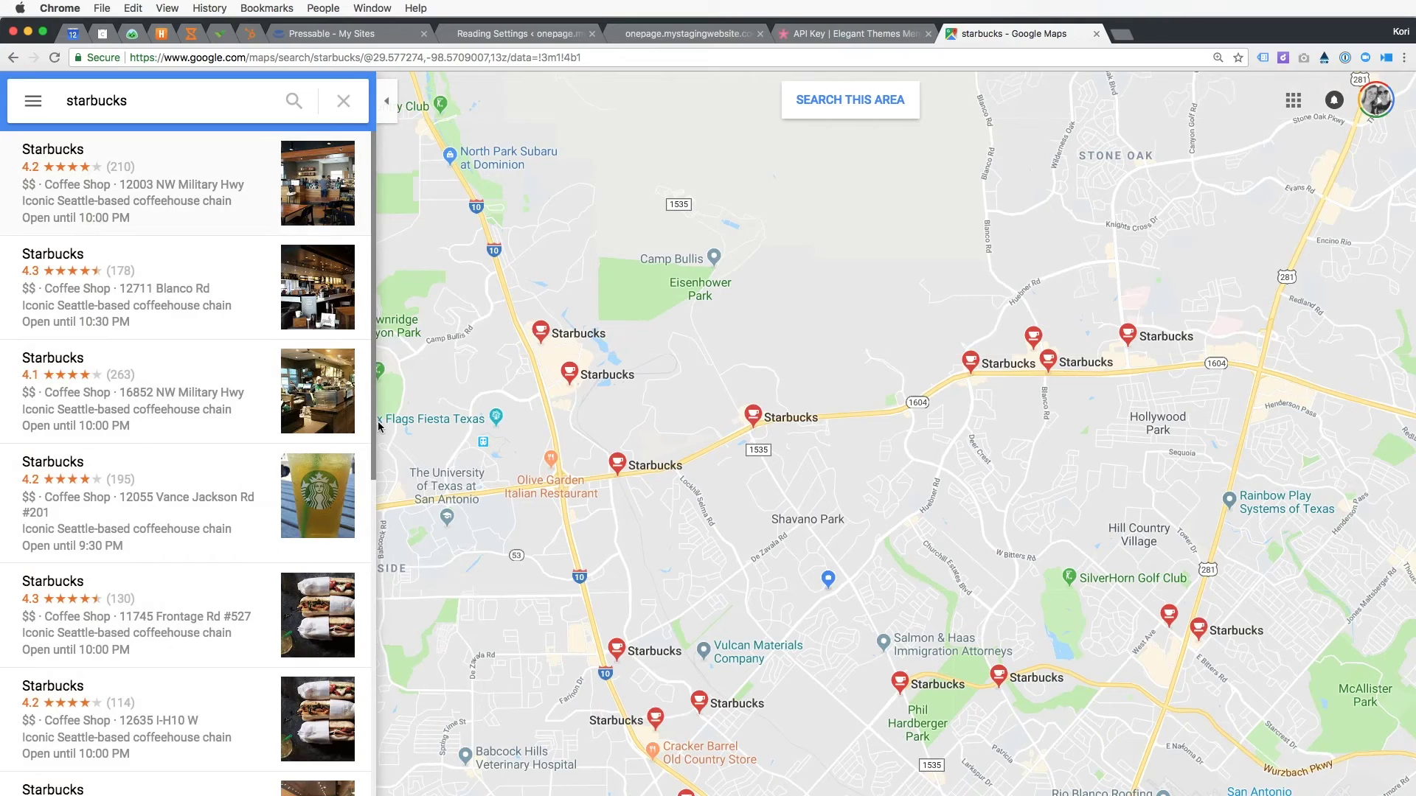
Copy the medium-size map embed HTML of the first Starbucks result and return to the Divi page being built.
{"action": "left_click", "coordinate": [87, 197]}
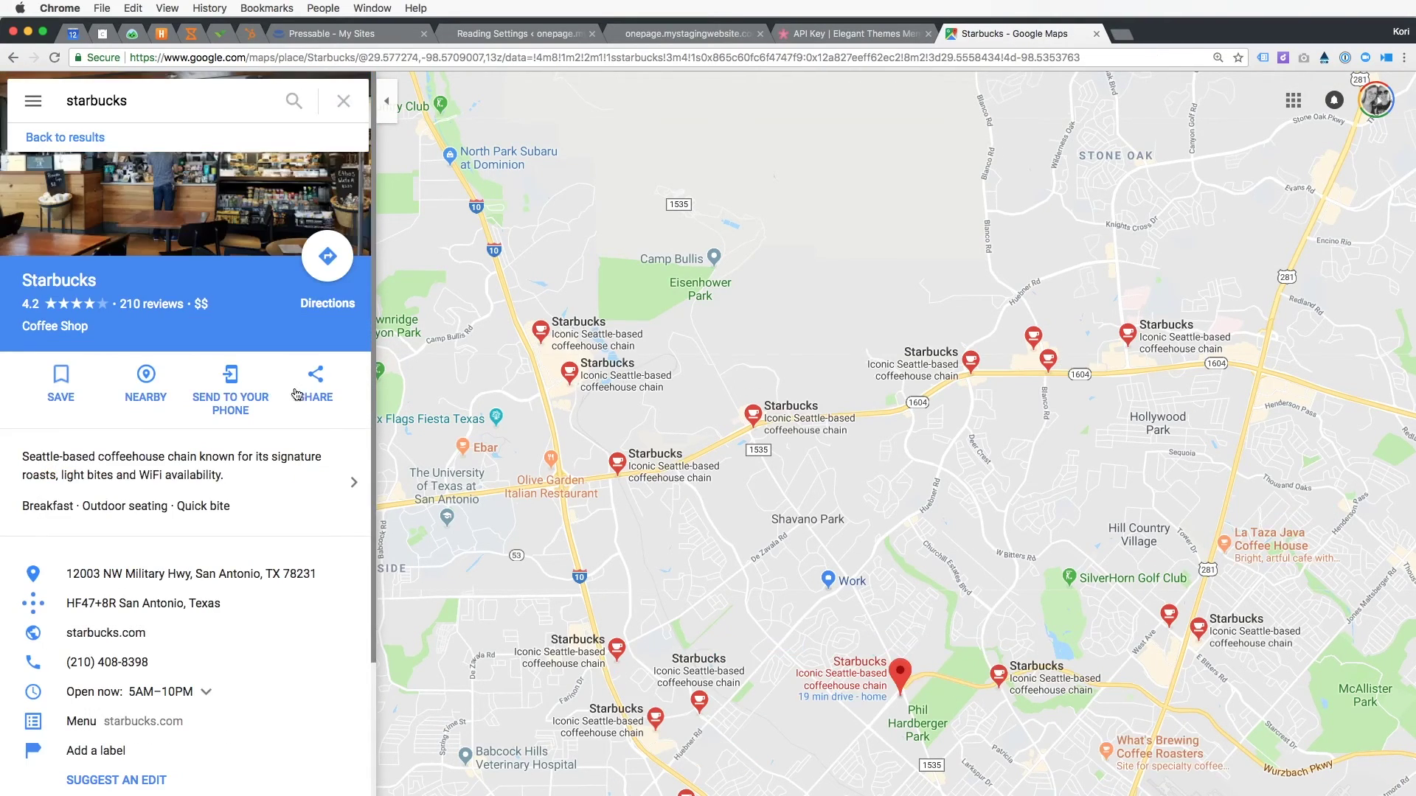
{"action": "left_click", "coordinate": [309, 390]}
{"action": "left_click", "coordinate": [669, 452]}
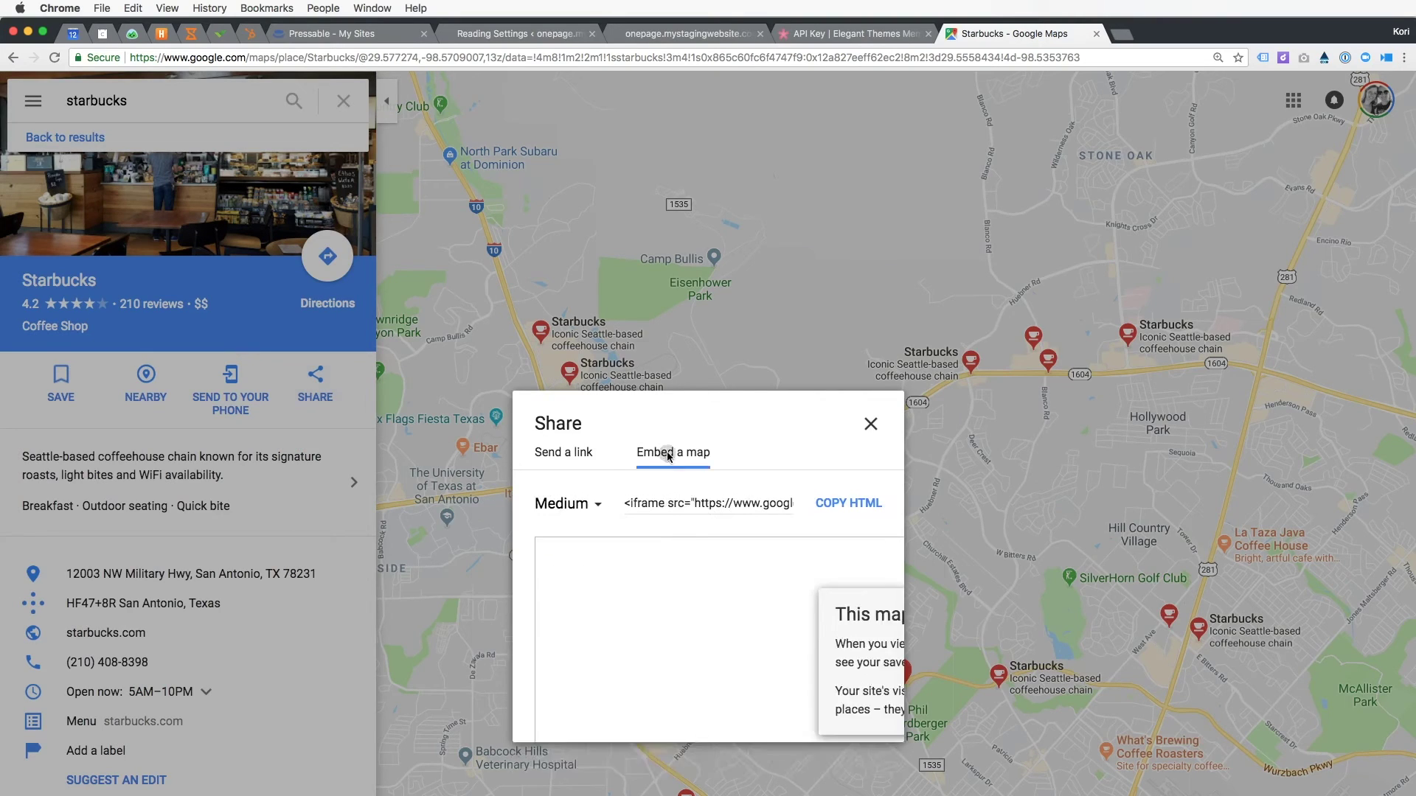
{"action": "left_click", "coordinate": [944, 372]}
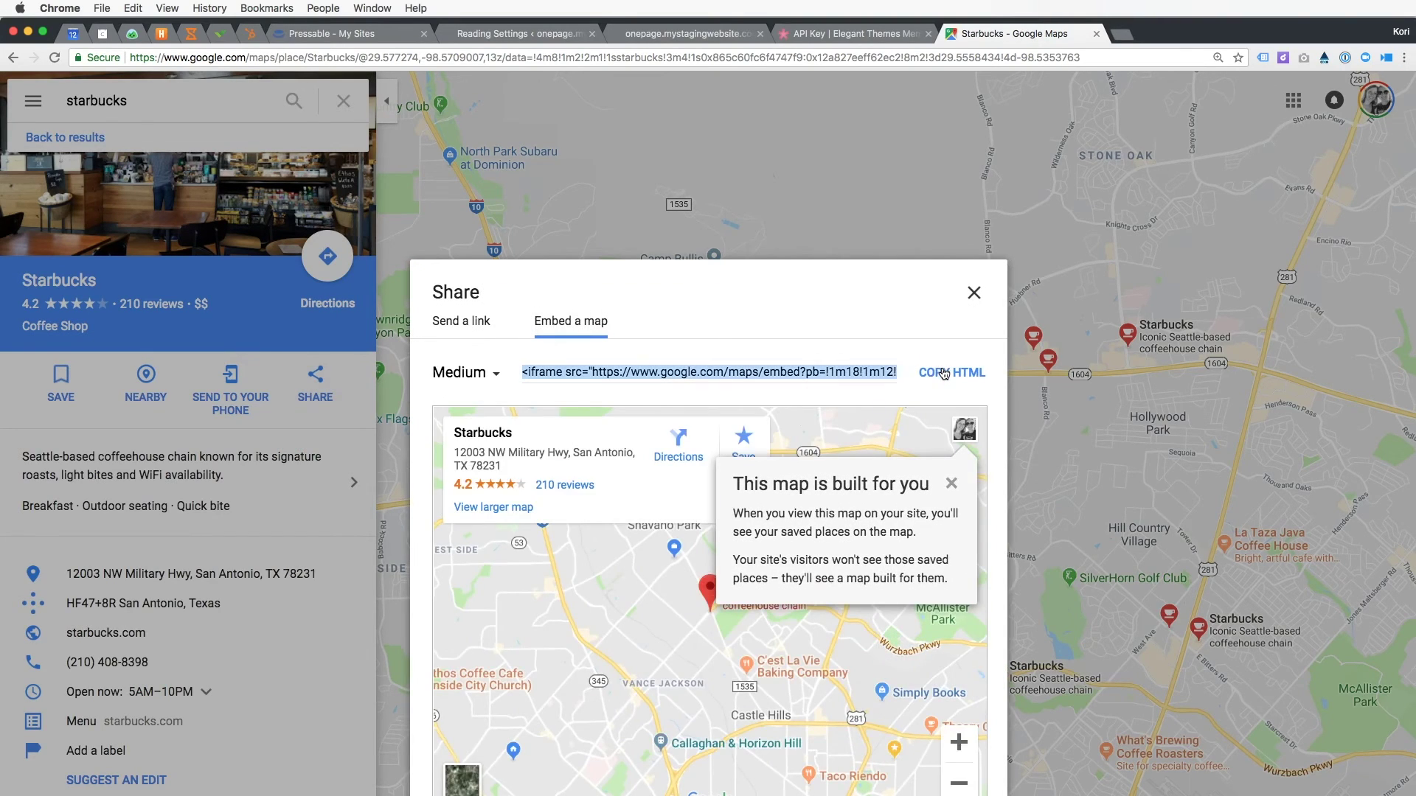
{"action": "left_click", "coordinate": [680, 38]}
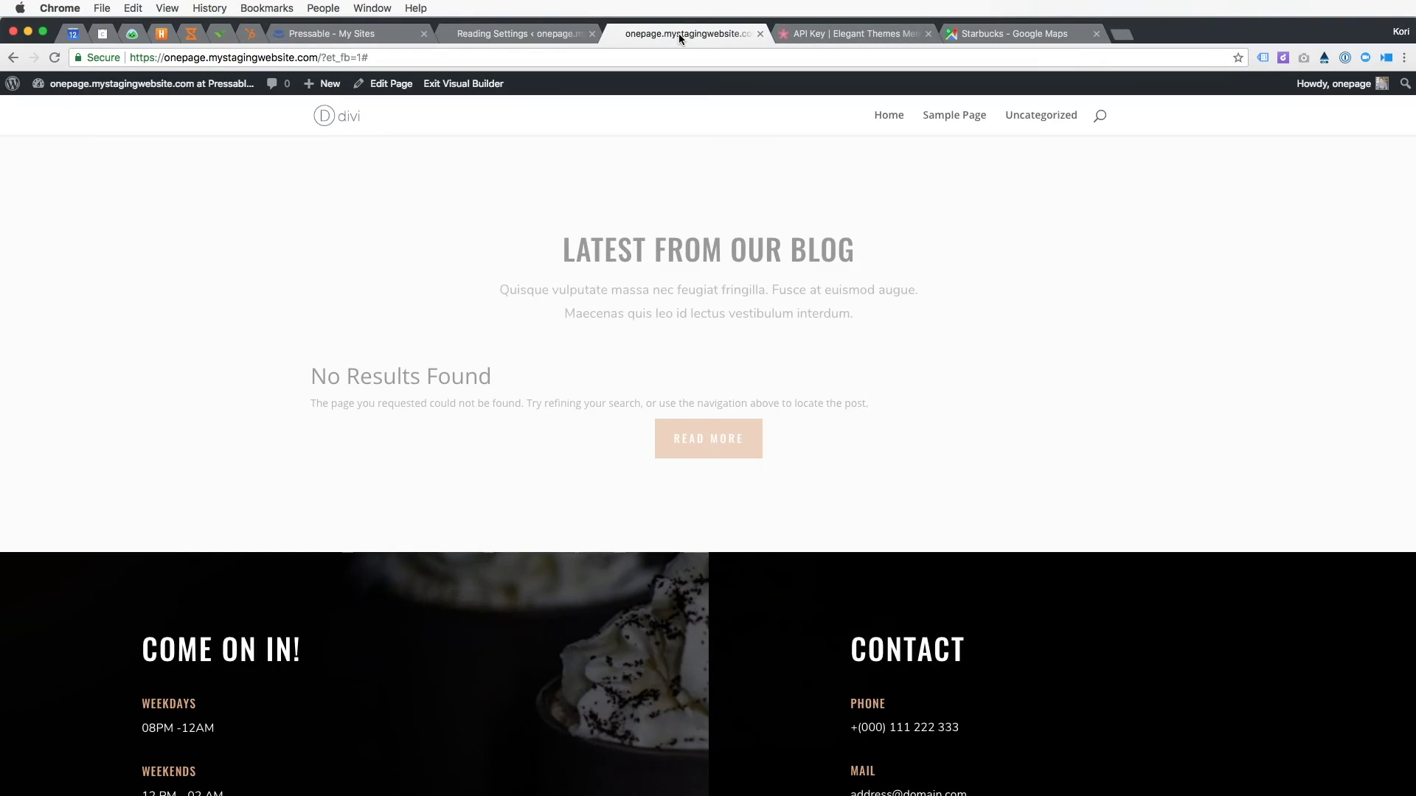
Replace the HTML of the Contact heading's text module with the copied map embed code and save the module.
{"action": "mouse_move", "coordinate": [1046, 638]}
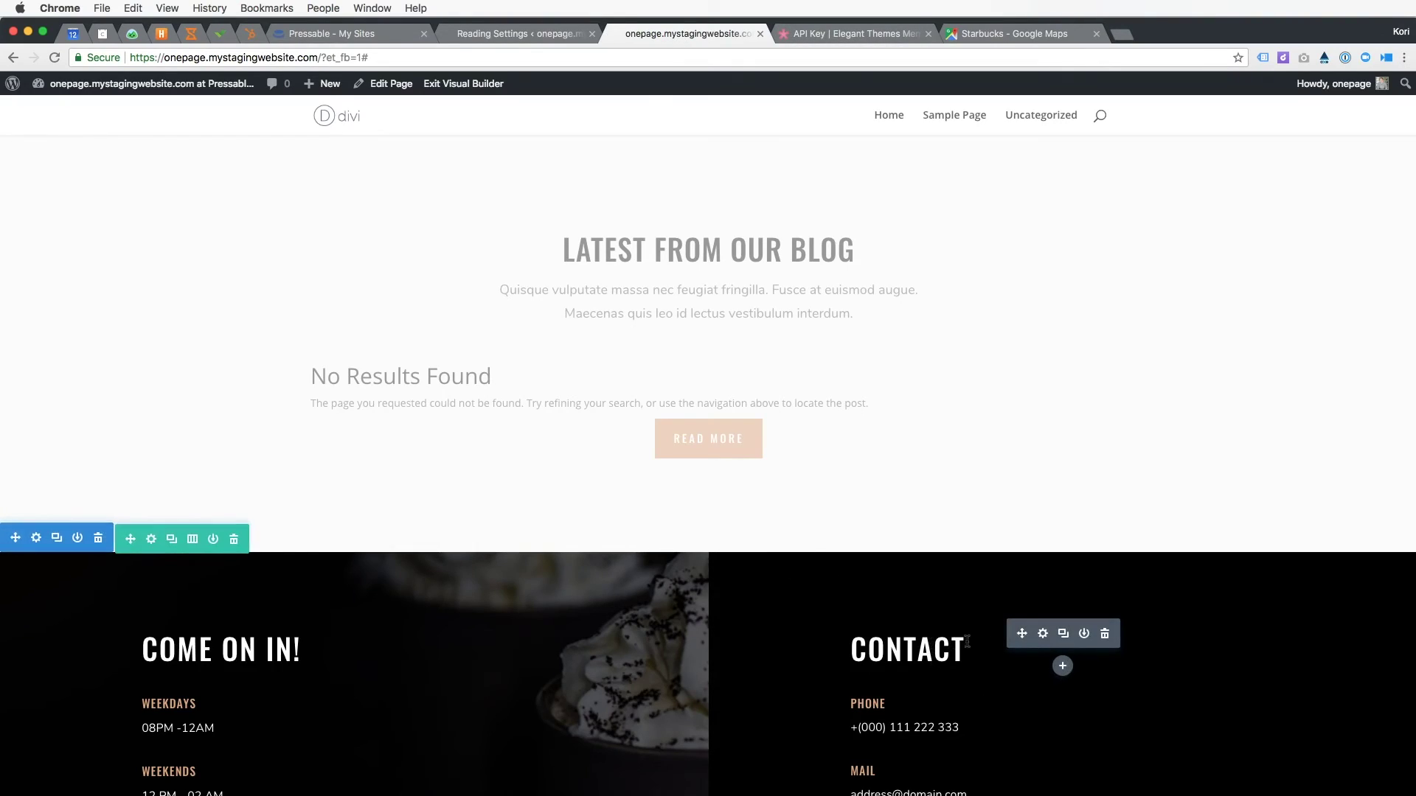
{"action": "left_click", "coordinate": [1046, 638]}
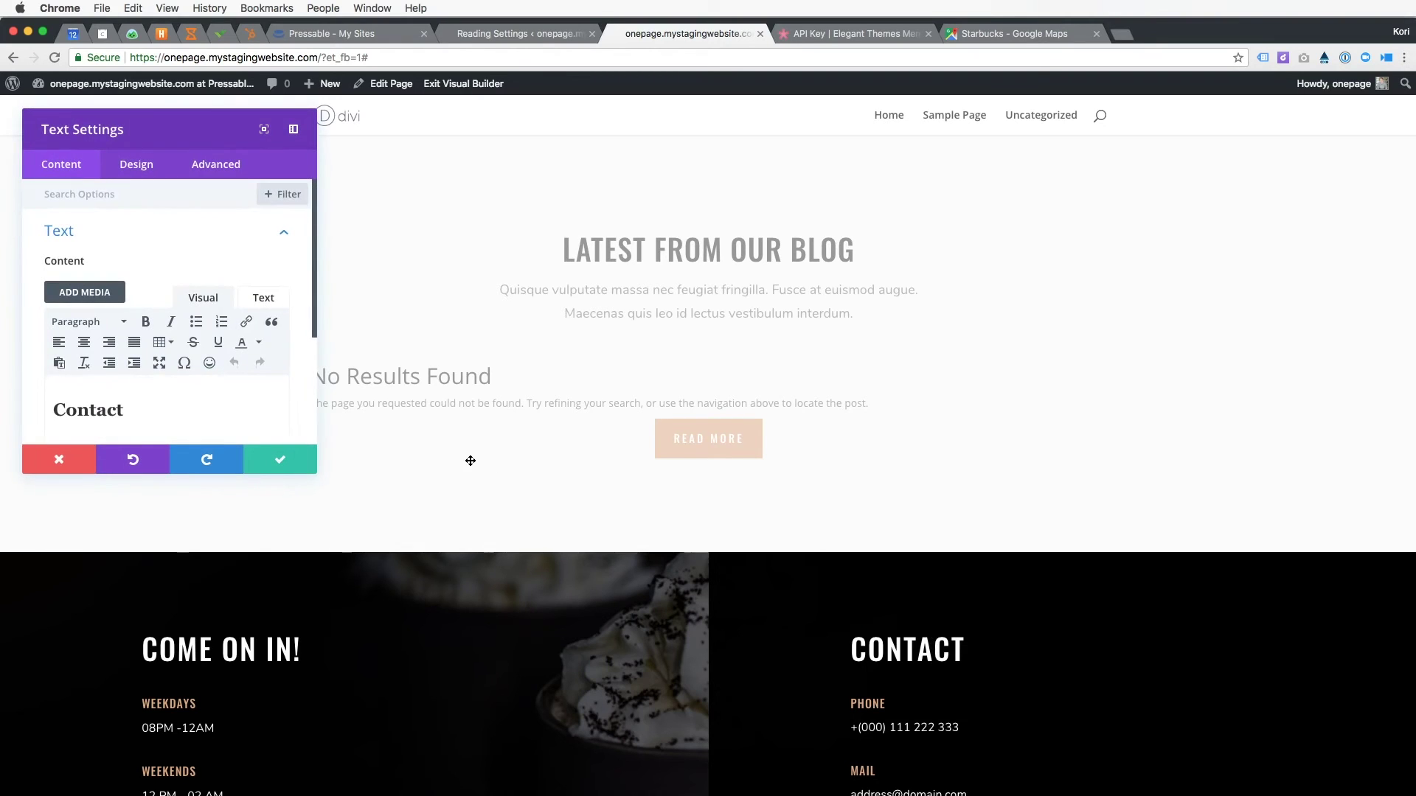
{"action": "left_click", "coordinate": [270, 297]}
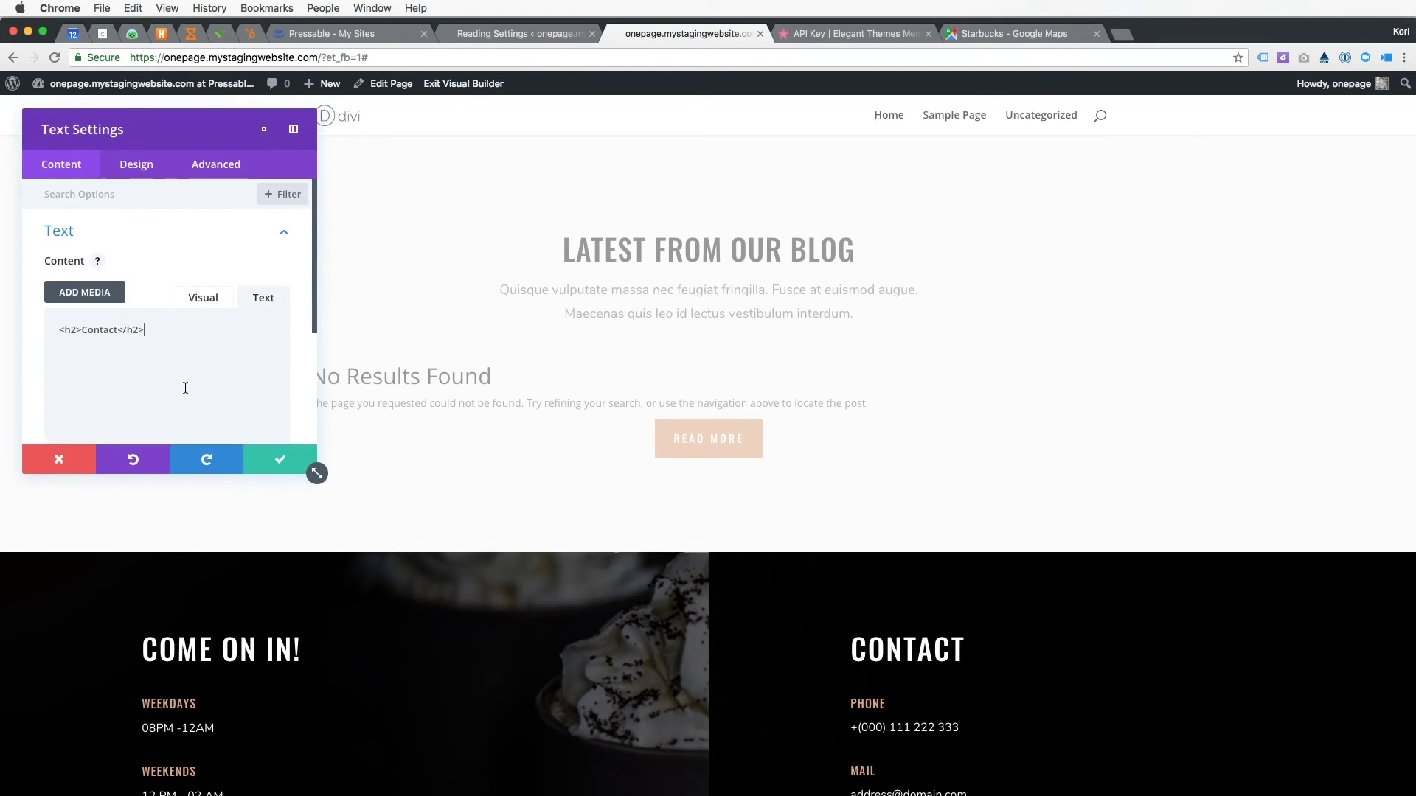
{"action": "left_click", "coordinate": [185, 388]}
{"action": "key", "text": "super+a"}
{"action": "key", "text": "BackSpace"}
{"action": "key", "text": "super+v"}
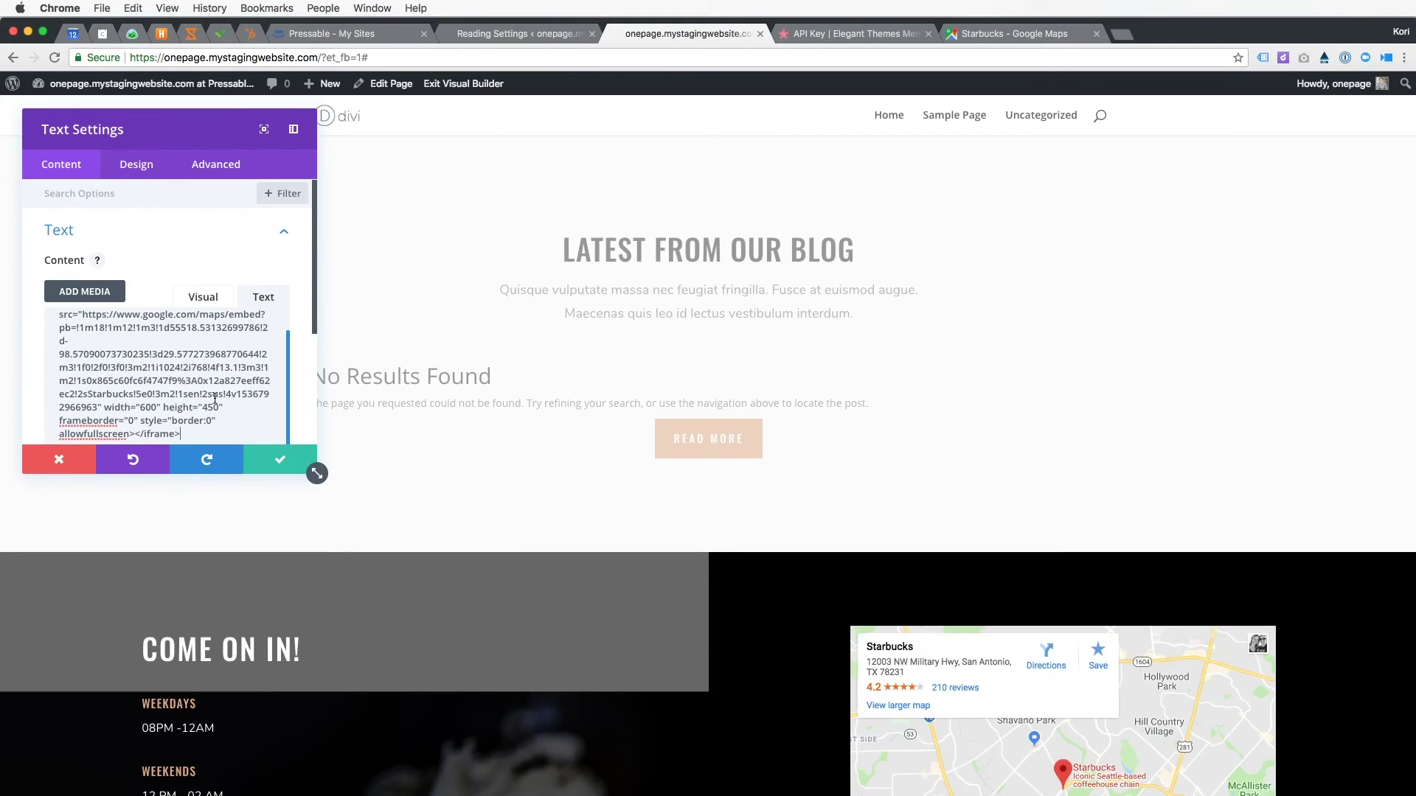
{"action": "scroll", "coordinate": [215, 398], "scroll_direction": "down", "scroll_amount": 5}
{"action": "left_click", "coordinate": [261, 452]}
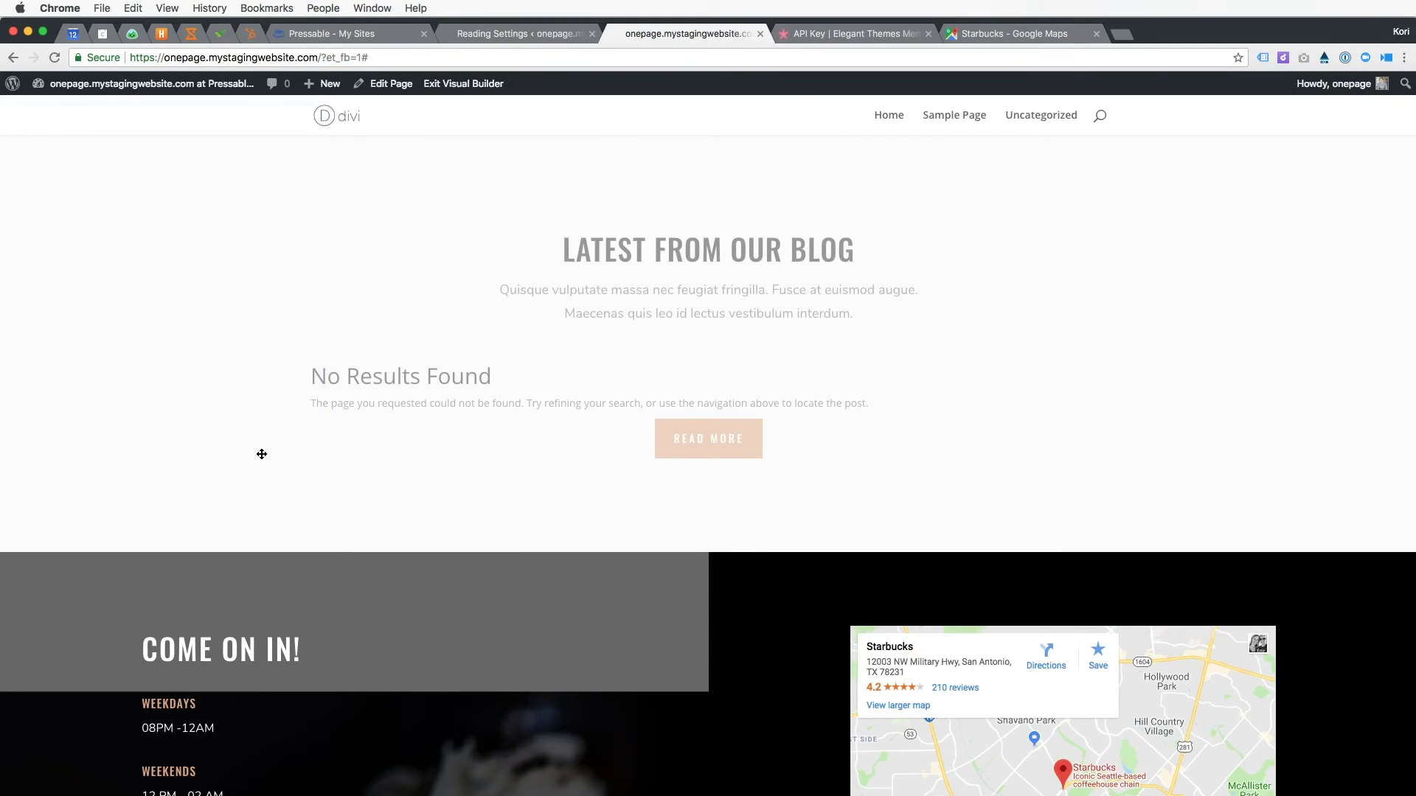
Replace the HTML of the Phone text module below the map with the copied map embed code and save the module.
{"action": "scroll", "coordinate": [992, 785], "scroll_direction": "down", "scroll_amount": 3}
{"action": "scroll", "coordinate": [992, 784], "scroll_direction": "down", "scroll_amount": 3}
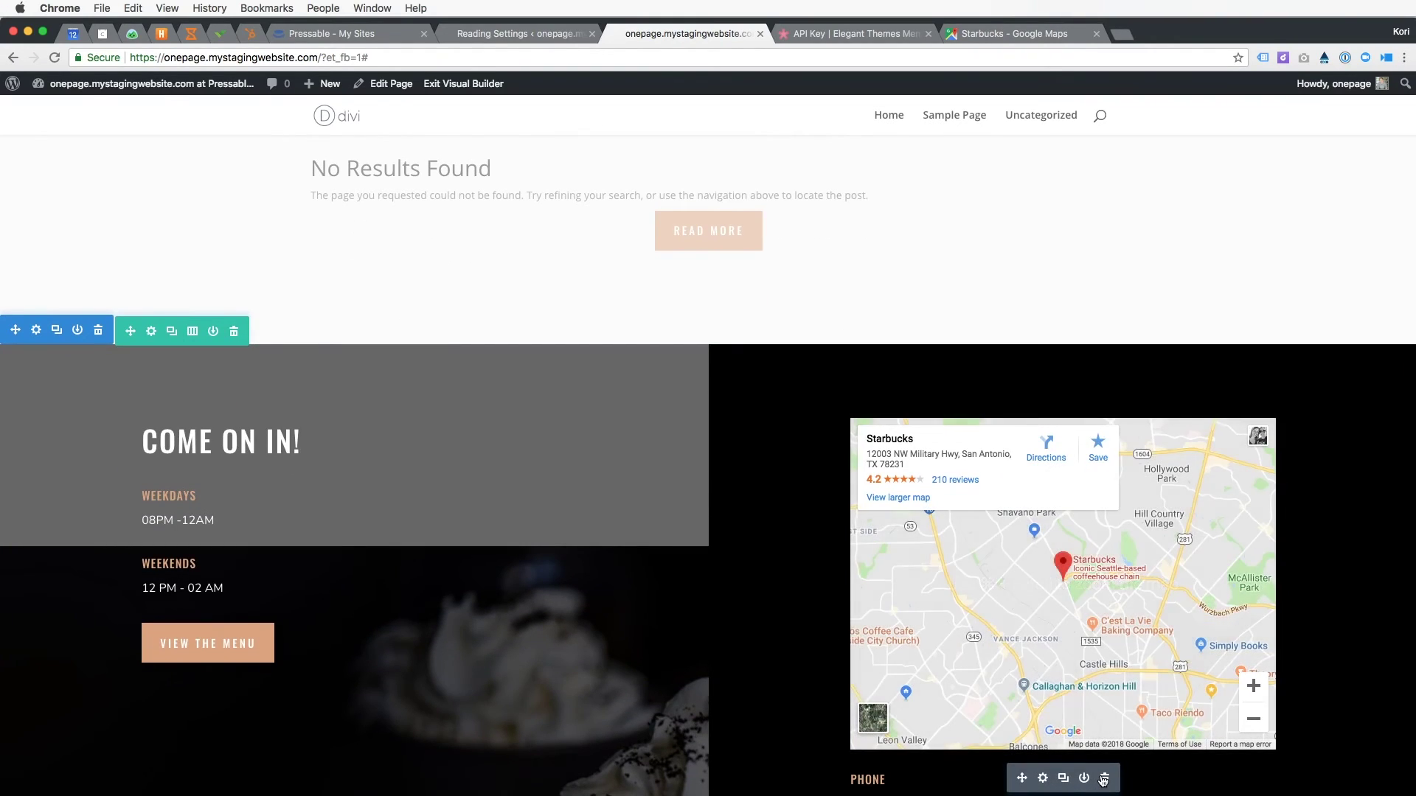
{"action": "left_click", "coordinate": [1043, 779]}
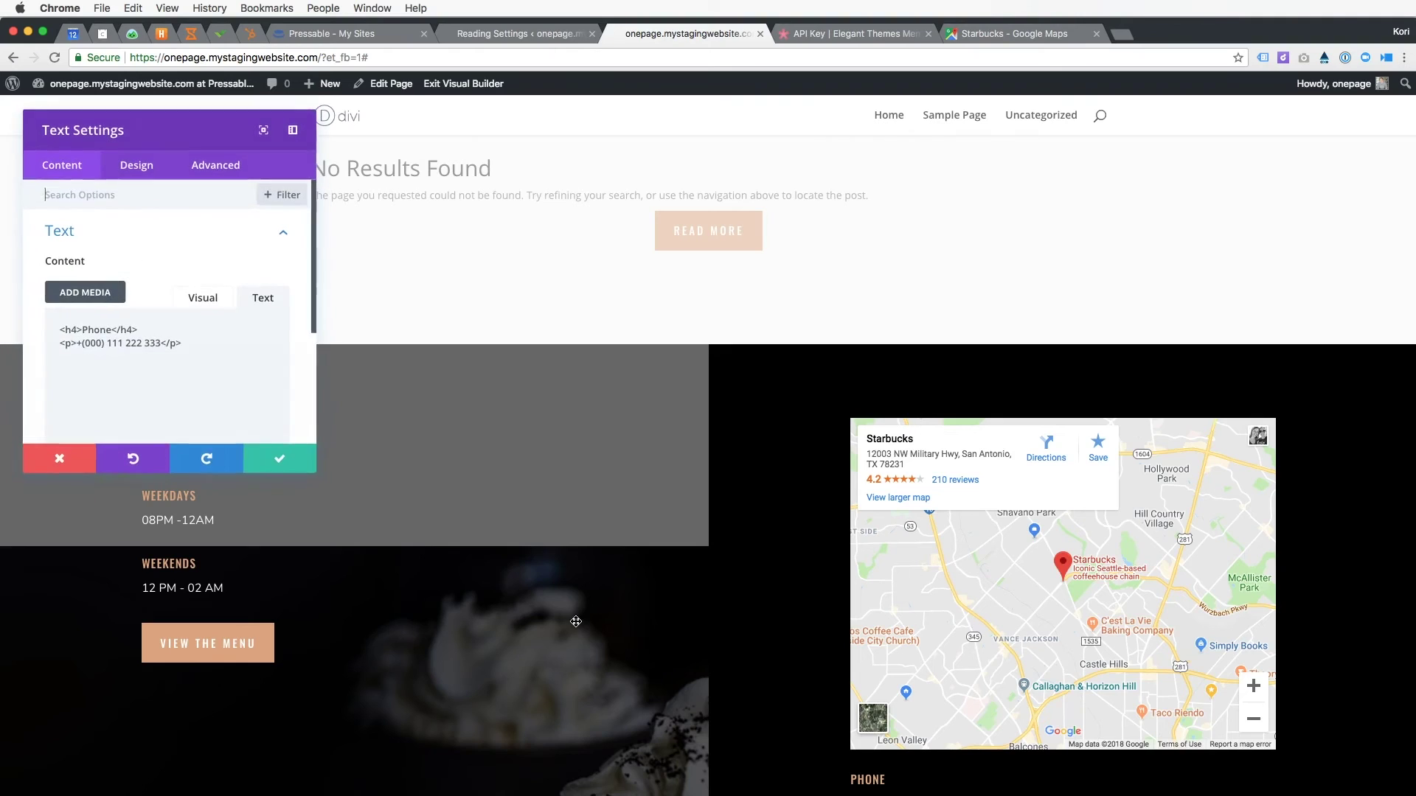
{"action": "key", "text": "ctrl+a"}
{"action": "key", "text": "BackSpace"}
{"action": "key", "text": "ctrl+v"}
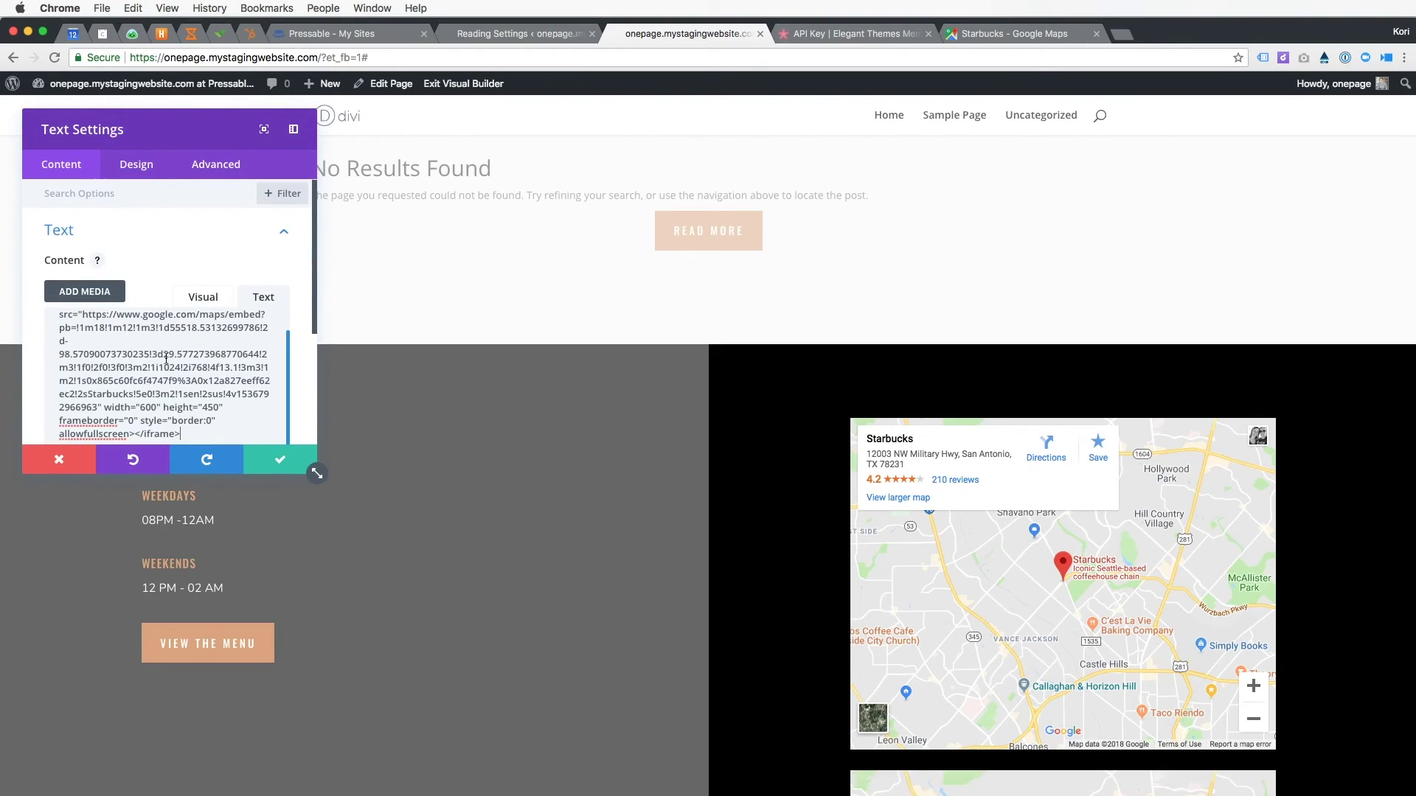
{"action": "left_click", "coordinate": [247, 459]}
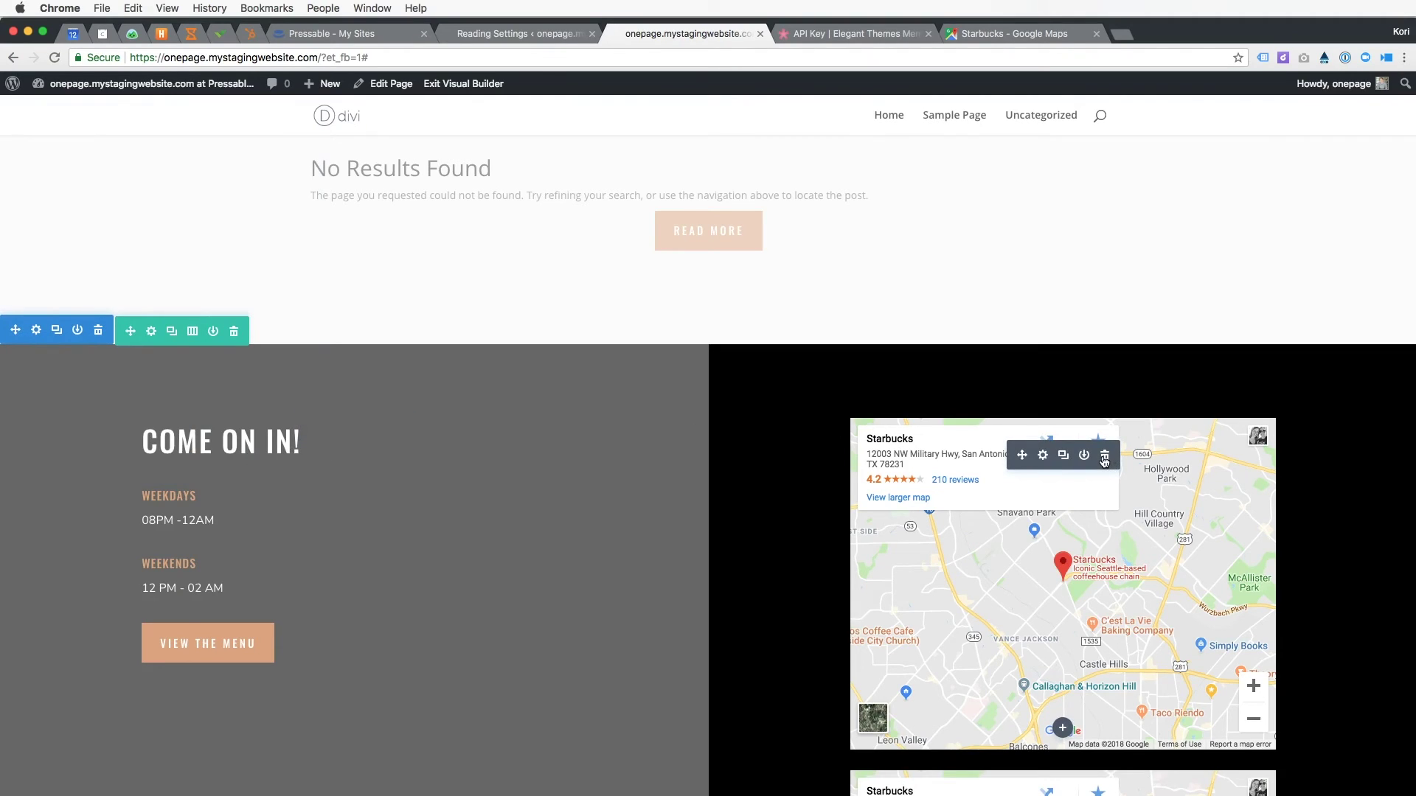
Replace the upper map's embed code with the heading <h2>Our Location</h2> and save the text module.
{"action": "left_click", "coordinate": [1042, 455]}
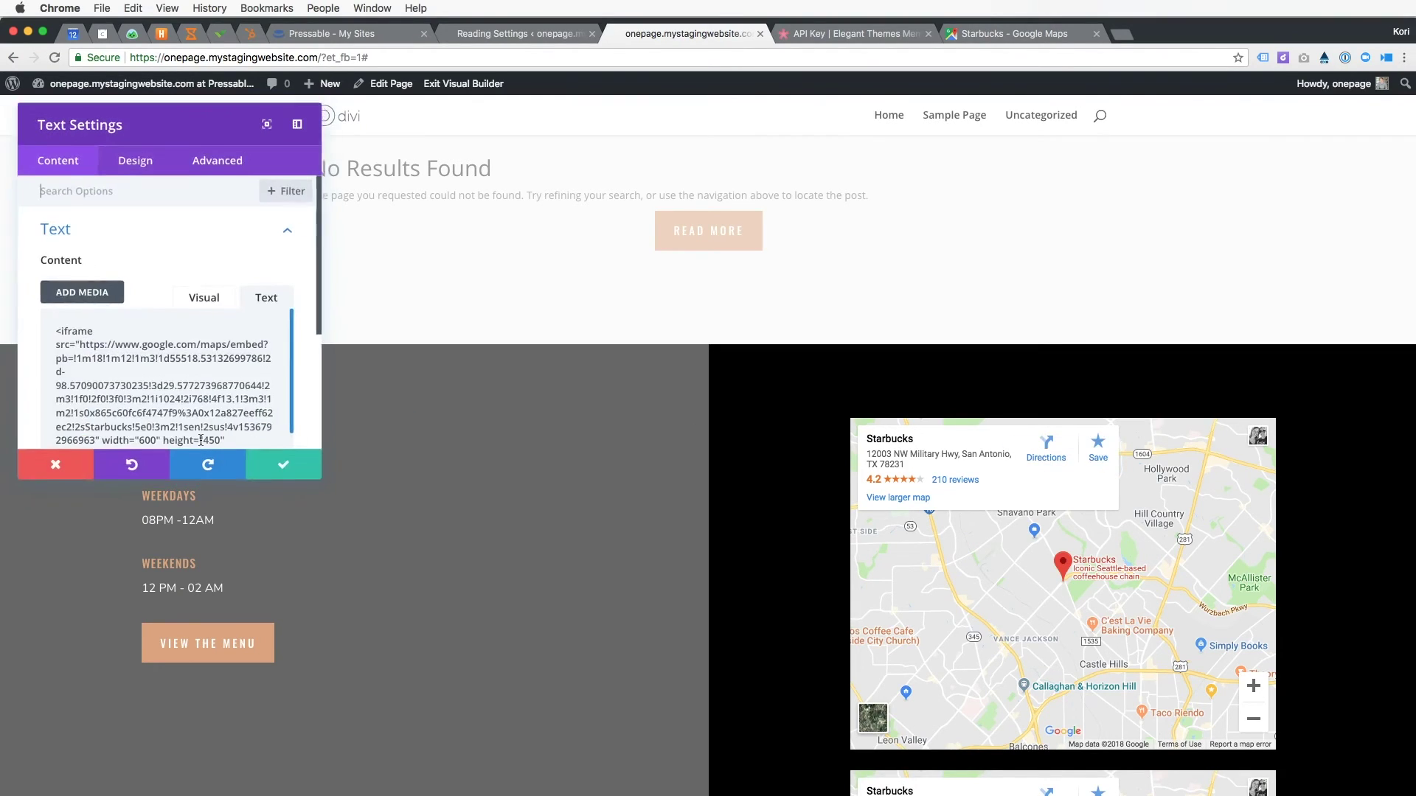
{"action": "key", "text": "ctrl+a"}
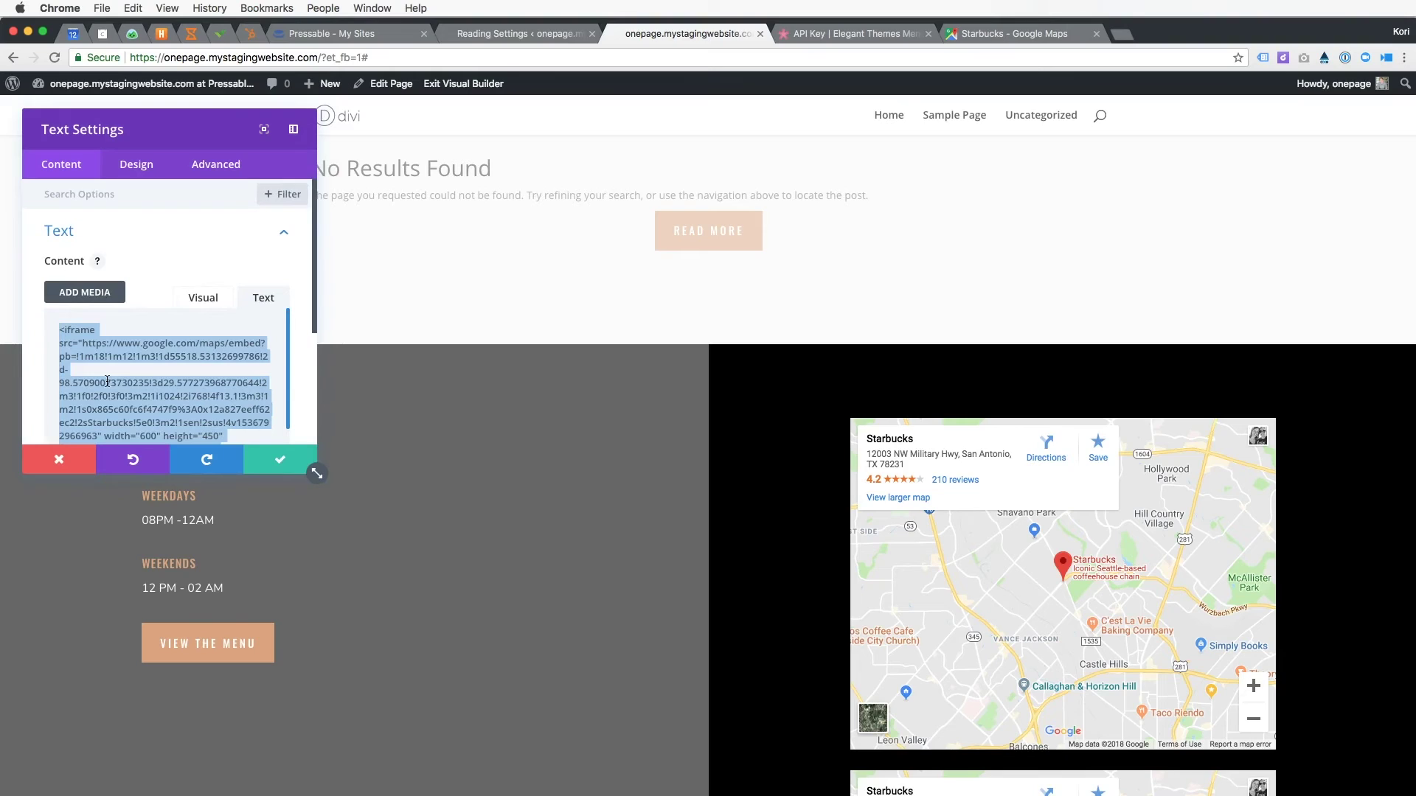
{"action": "type", "text": "(o"}
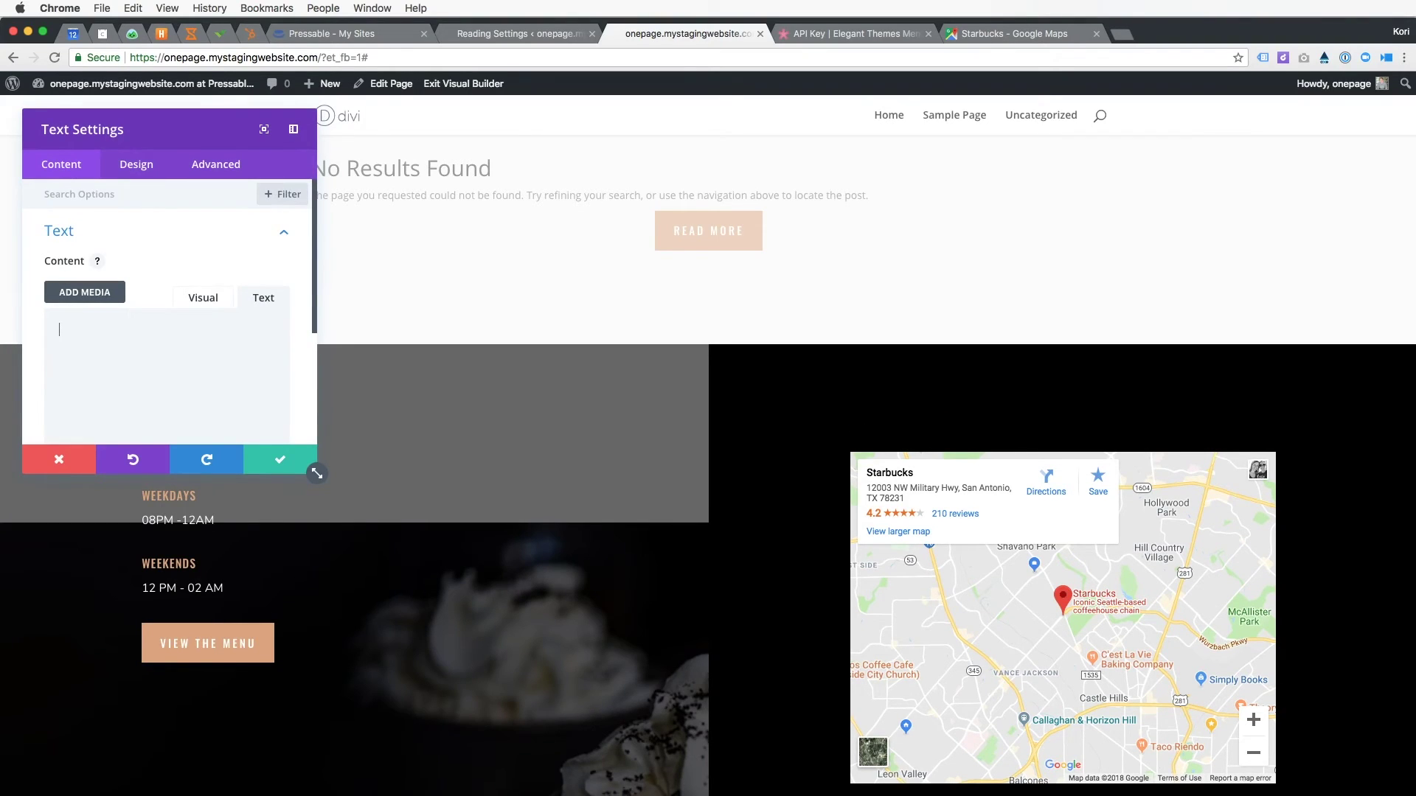
{"action": "type", "text": "<h2>Our"}
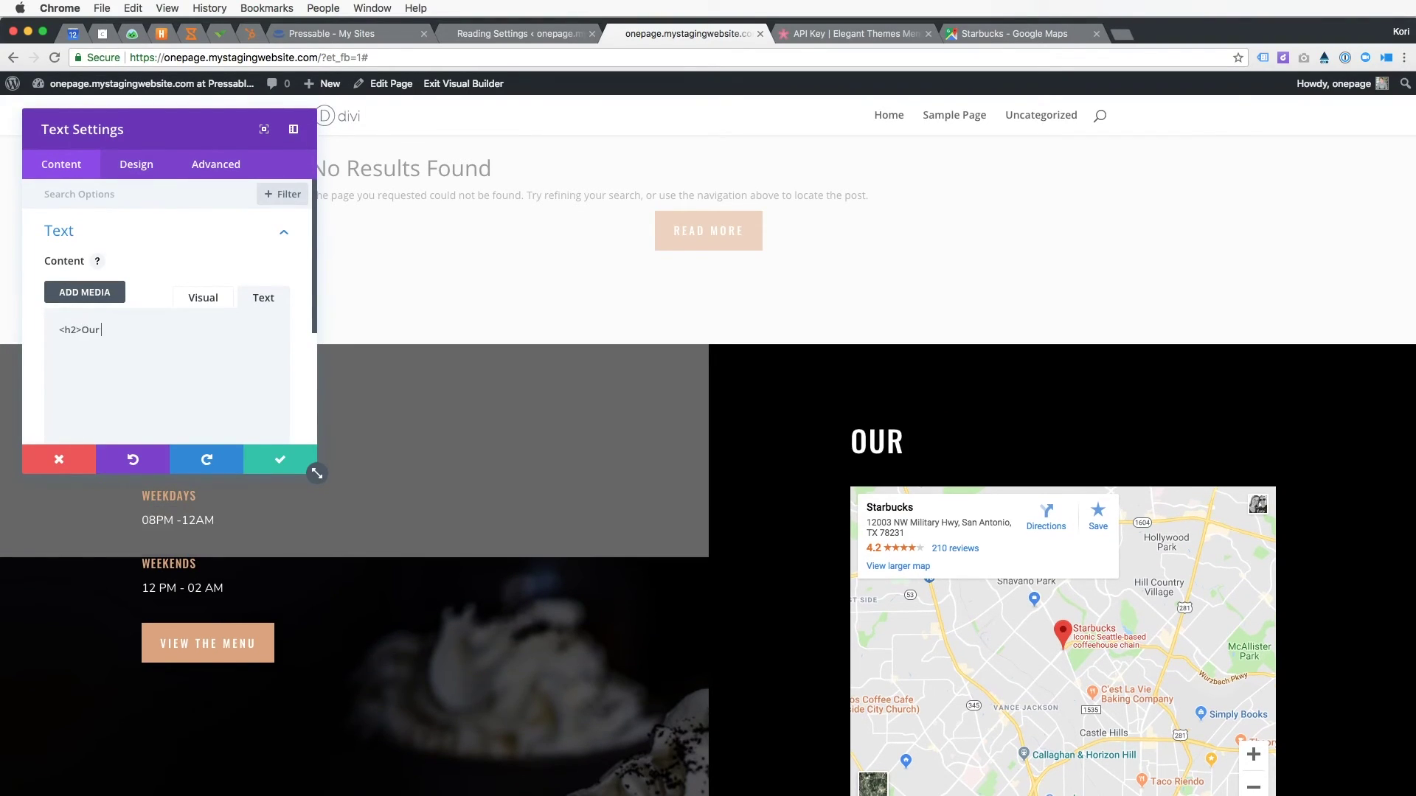
{"action": "type", "text": " Location</h2>"}
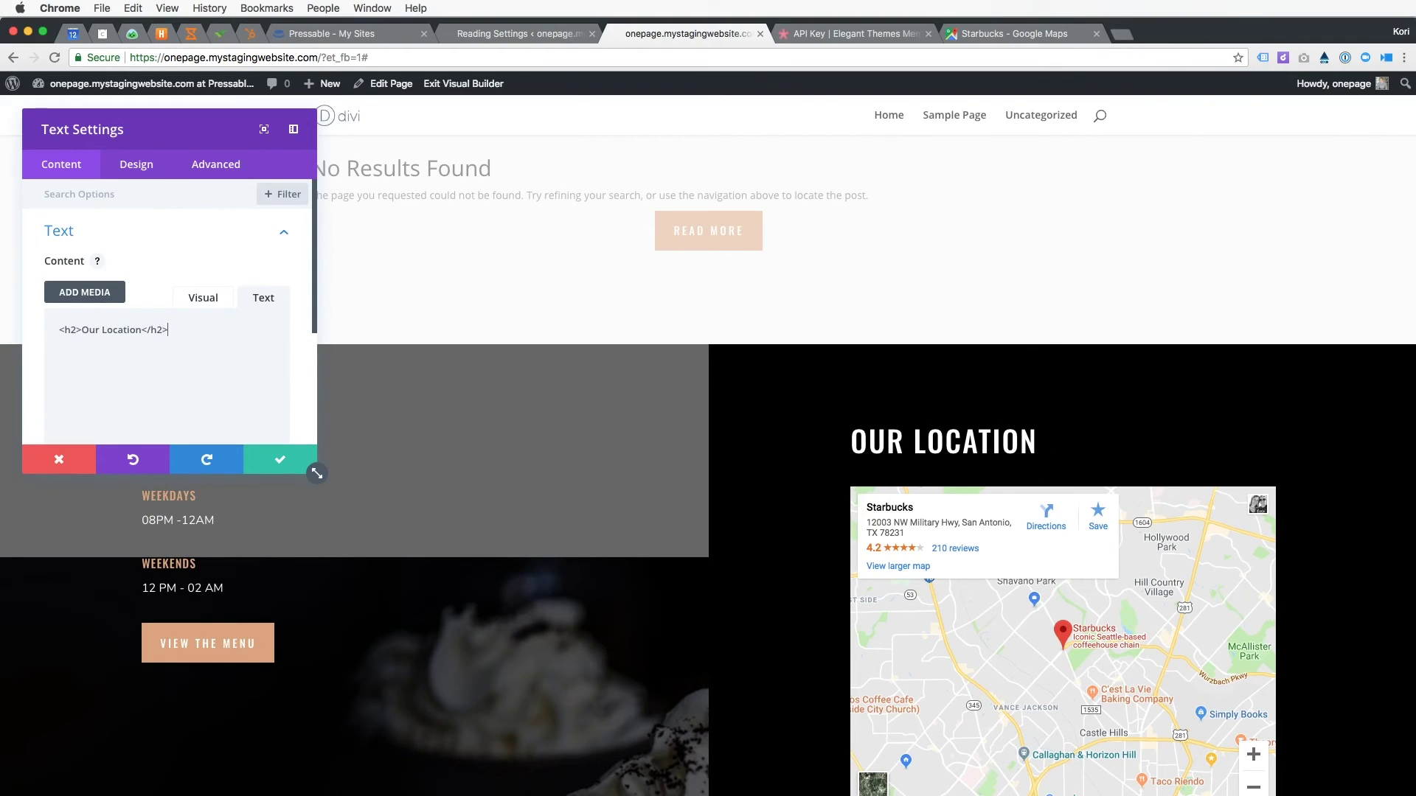
{"action": "left_click", "coordinate": [280, 459]}
Go to the menu editor in the WordPress admin and create a new menu named Main.
{"action": "scroll", "coordinate": [1369, 566], "scroll_direction": "up", "scroll_amount": 2}
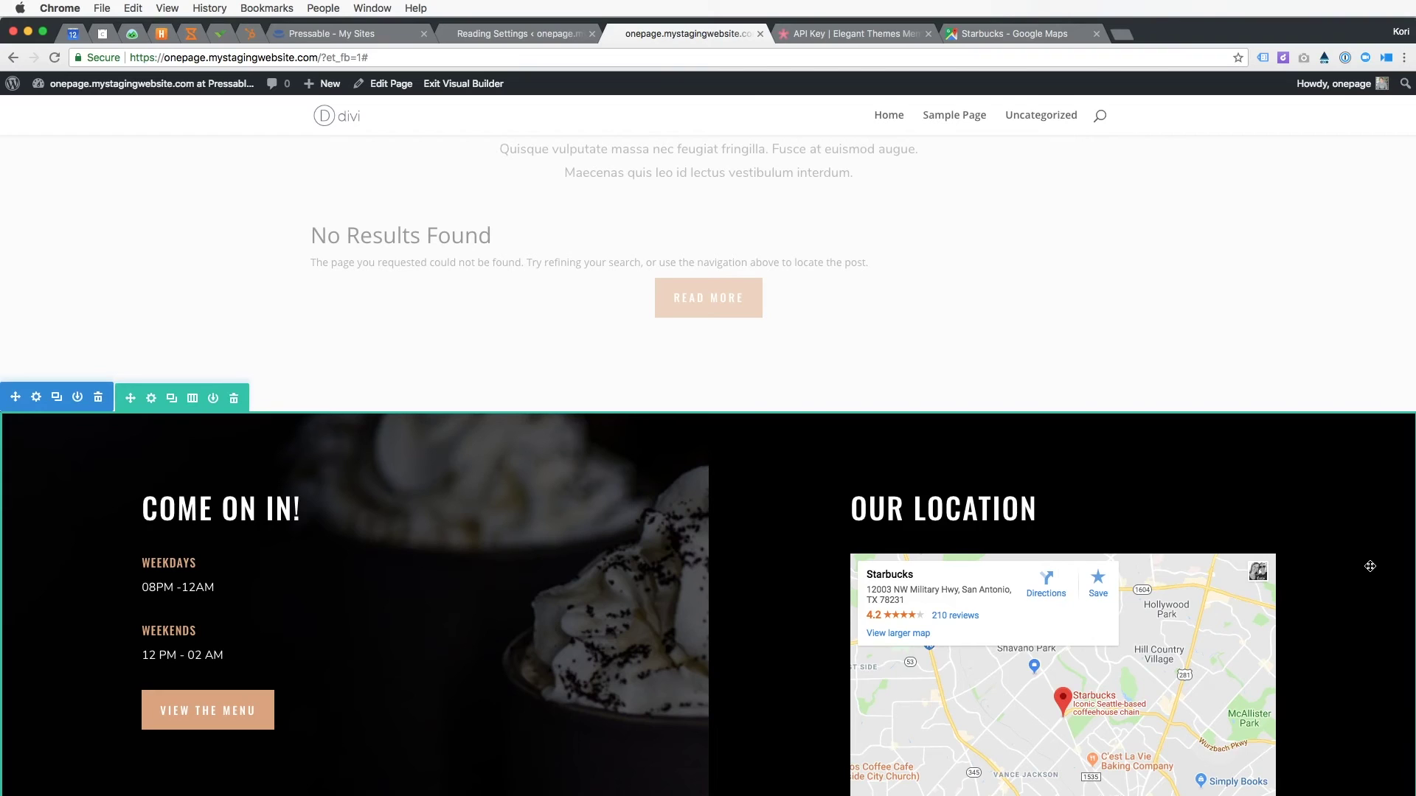
{"action": "scroll", "coordinate": [750, 630], "scroll_direction": "up", "scroll_amount": 20}
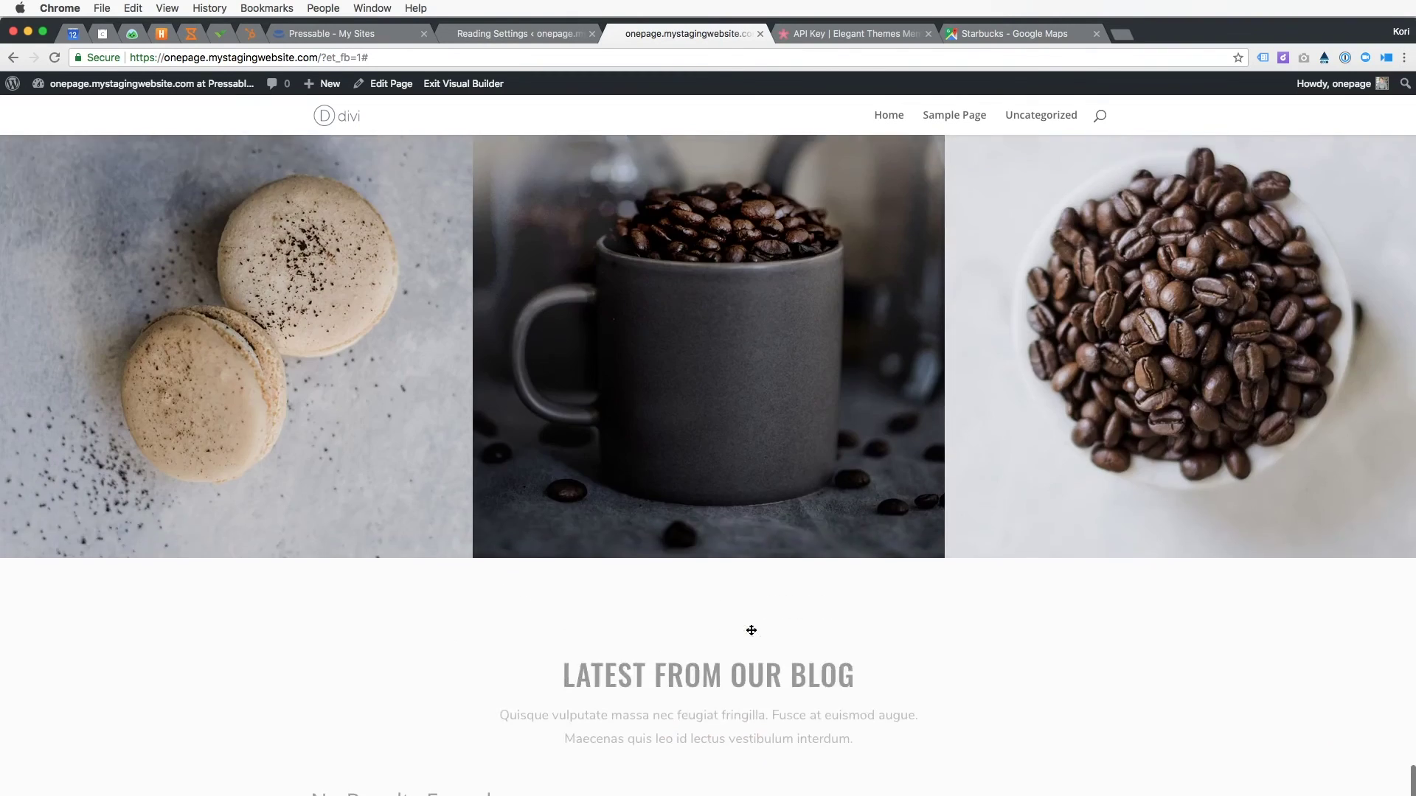
{"action": "scroll", "coordinate": [751, 631], "scroll_direction": "up", "scroll_amount": 10}
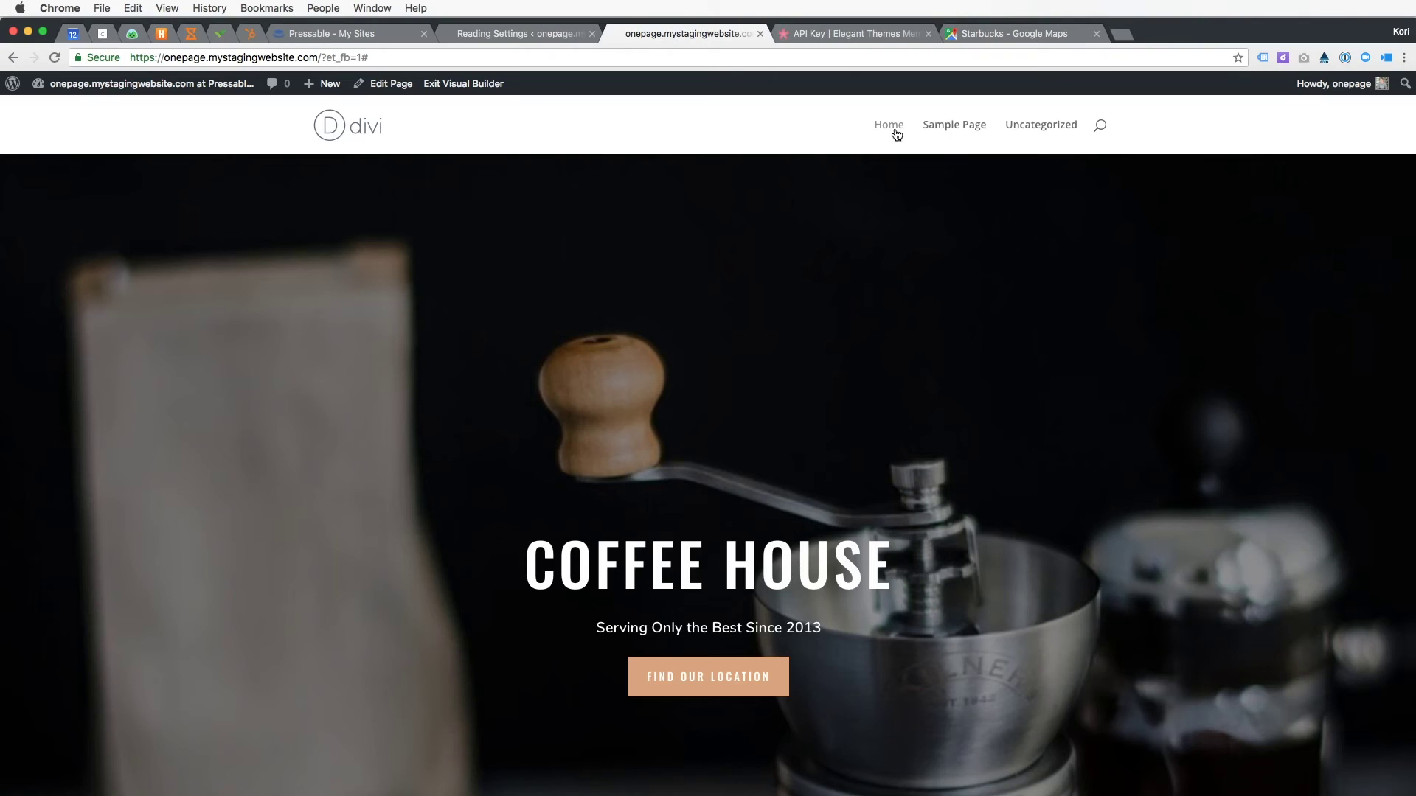
{"action": "left_click", "coordinate": [514, 32]}
{"action": "mouse_move", "coordinate": [74, 310]}
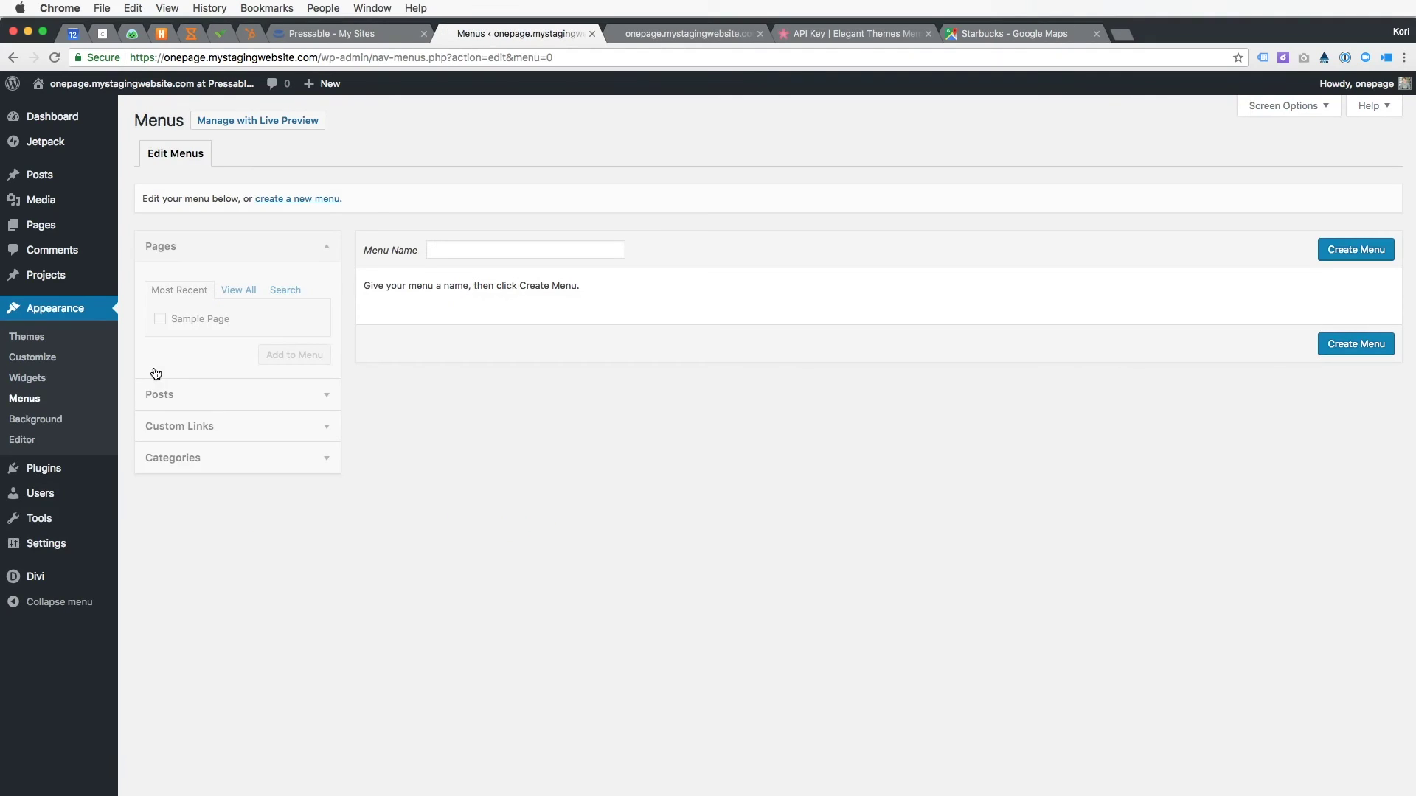
{"action": "left_click", "coordinate": [448, 245]}
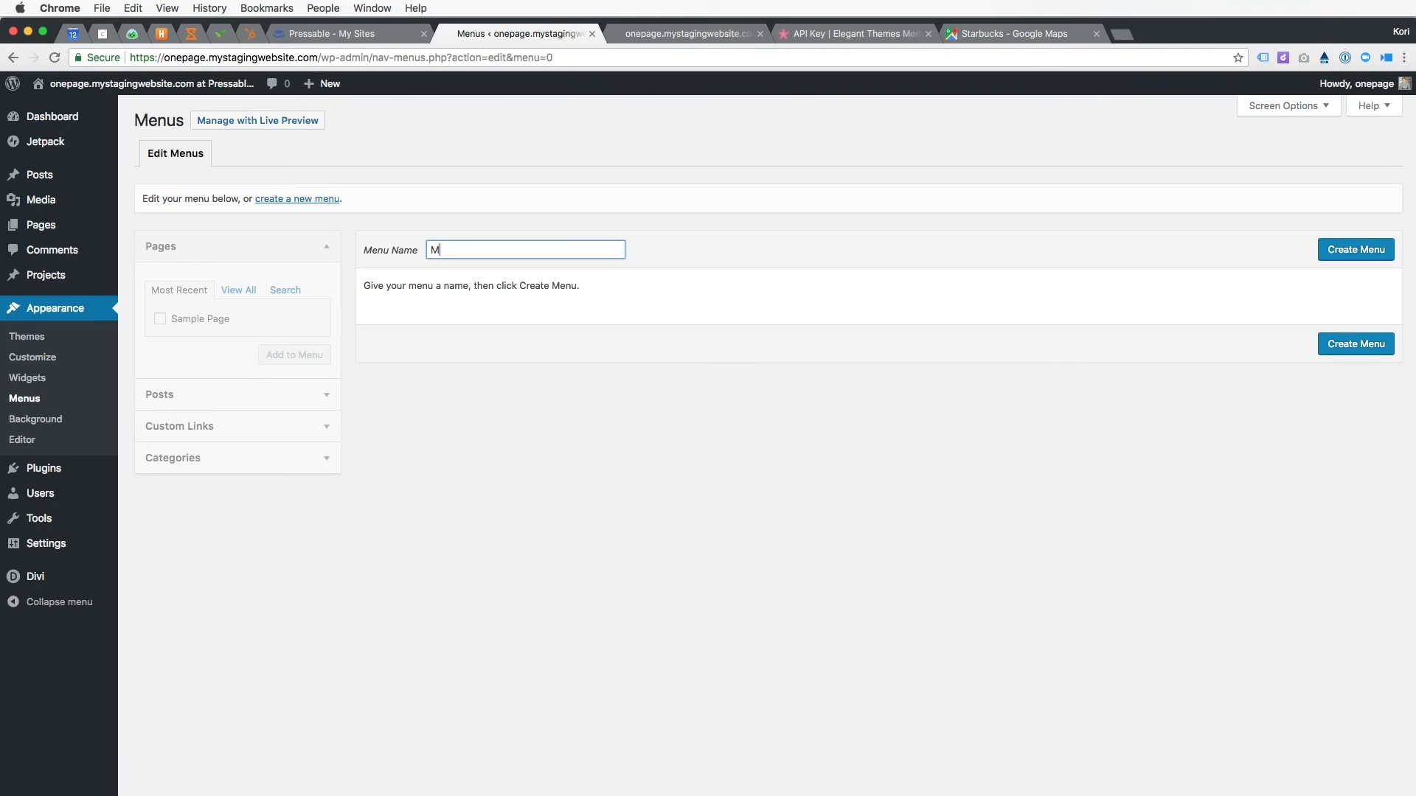
{"action": "left_click", "coordinate": [1342, 251]}
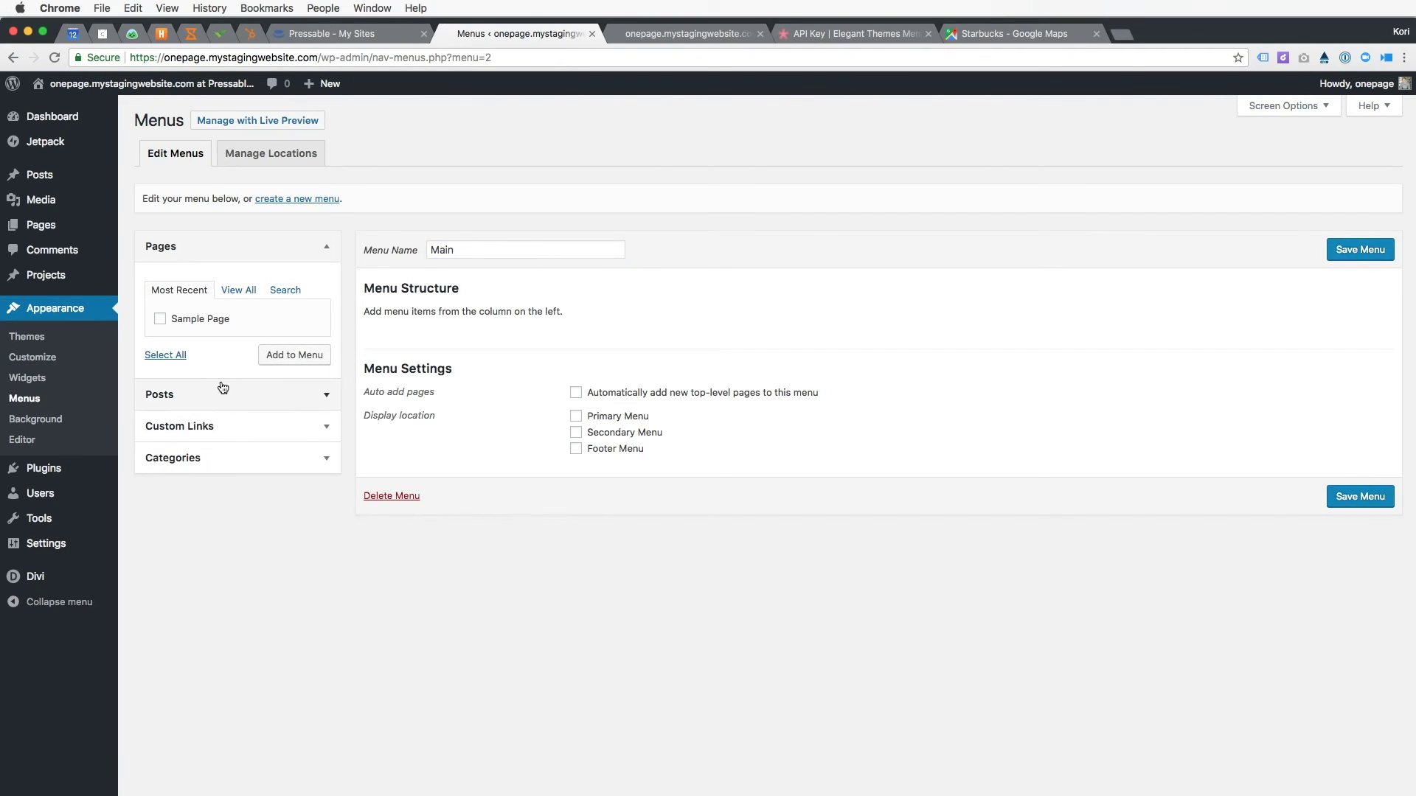
Add a custom link with the URL #menu and the link text Menu to the Main menu.
{"action": "left_click", "coordinate": [209, 429]}
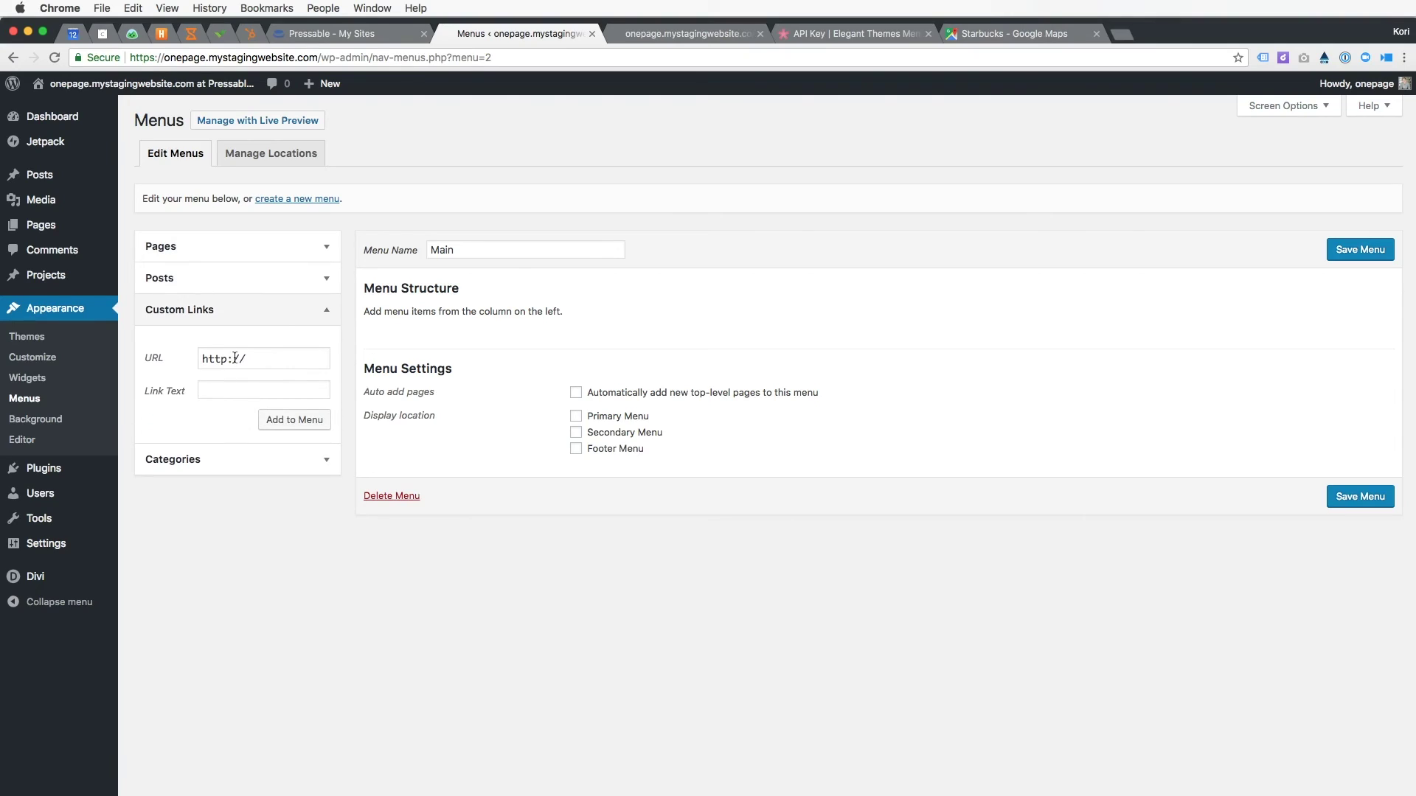
{"action": "triple_click", "coordinate": [269, 356]}
{"action": "type", "text": "#menu"}
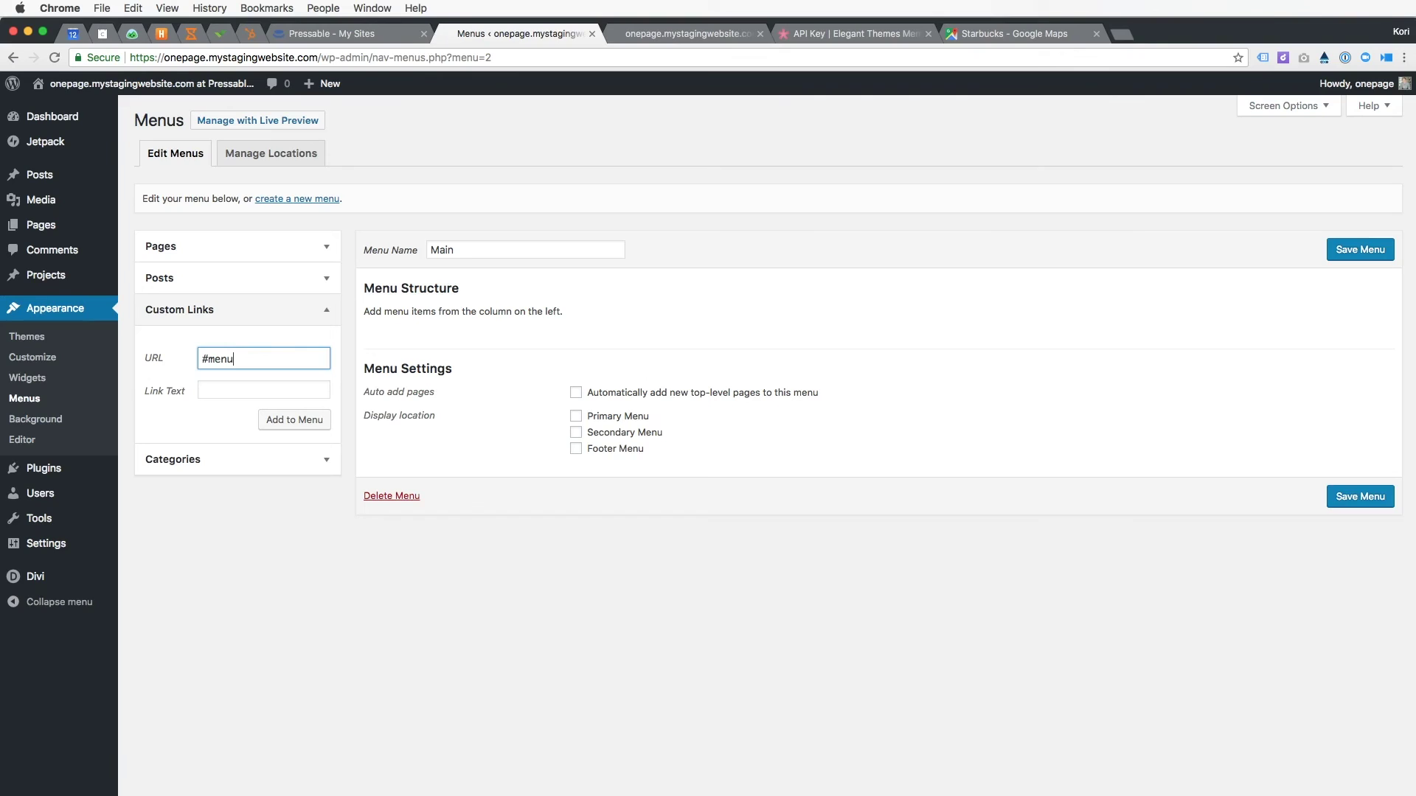
{"action": "left_click", "coordinate": [263, 389]}
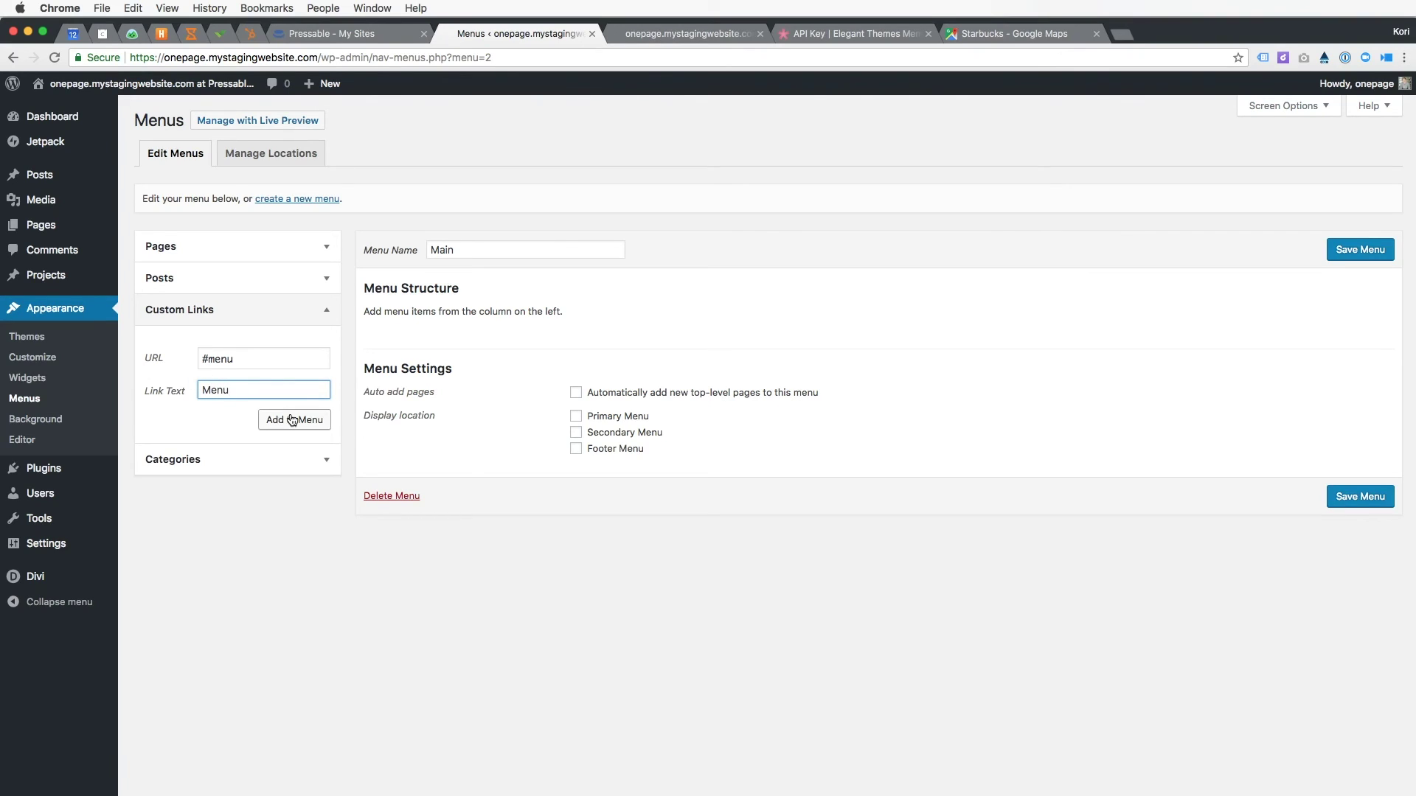
{"action": "left_click_drag", "start_coordinate": [207, 360], "coordinate": [190, 363]}
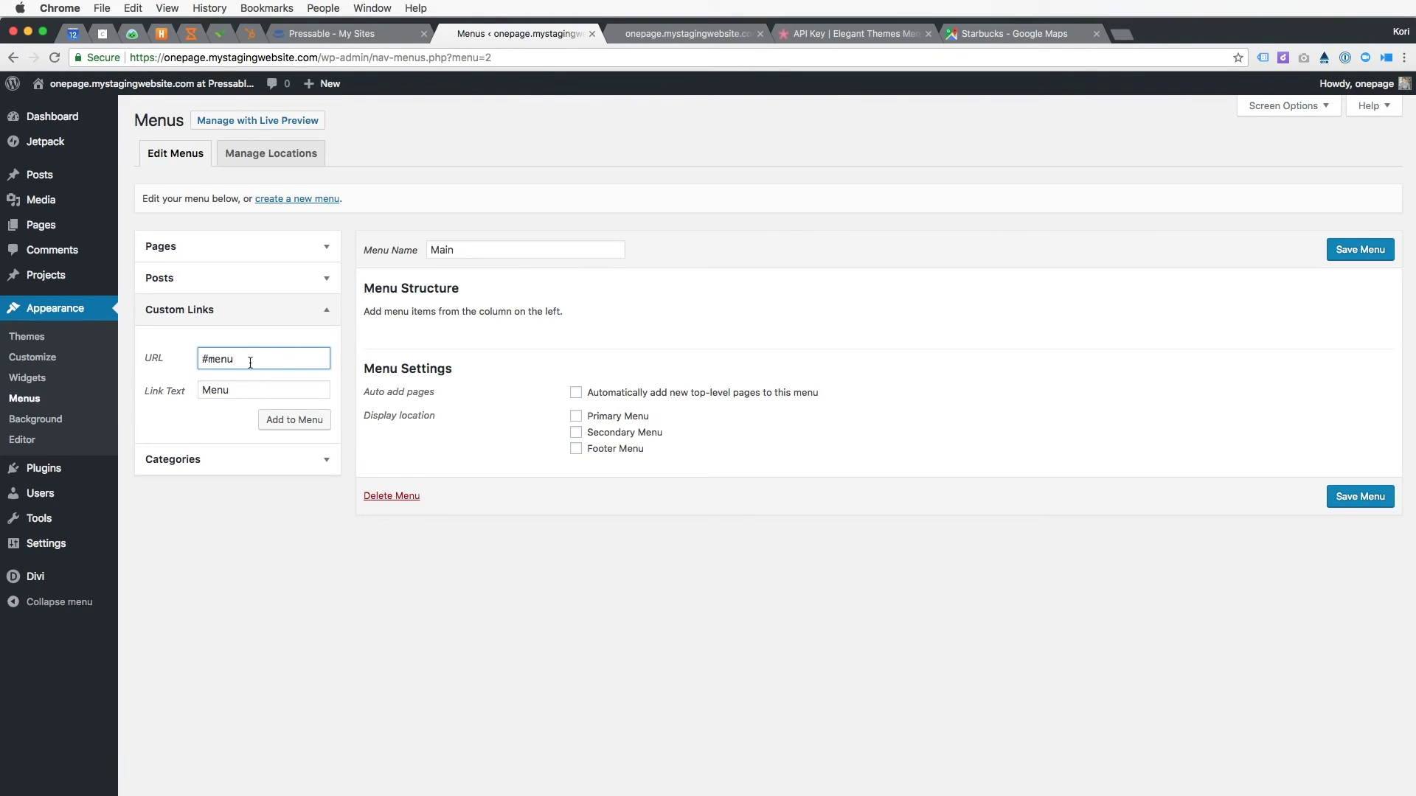
{"action": "left_click", "coordinate": [277, 426]}
Add a custom link with the URL #about and the link text About to the Main menu.
{"action": "left_click_drag", "start_coordinate": [202, 359], "coordinate": [259, 355]}
{"action": "type", "text": "#about"}
{"action": "left_click", "coordinate": [232, 391]}
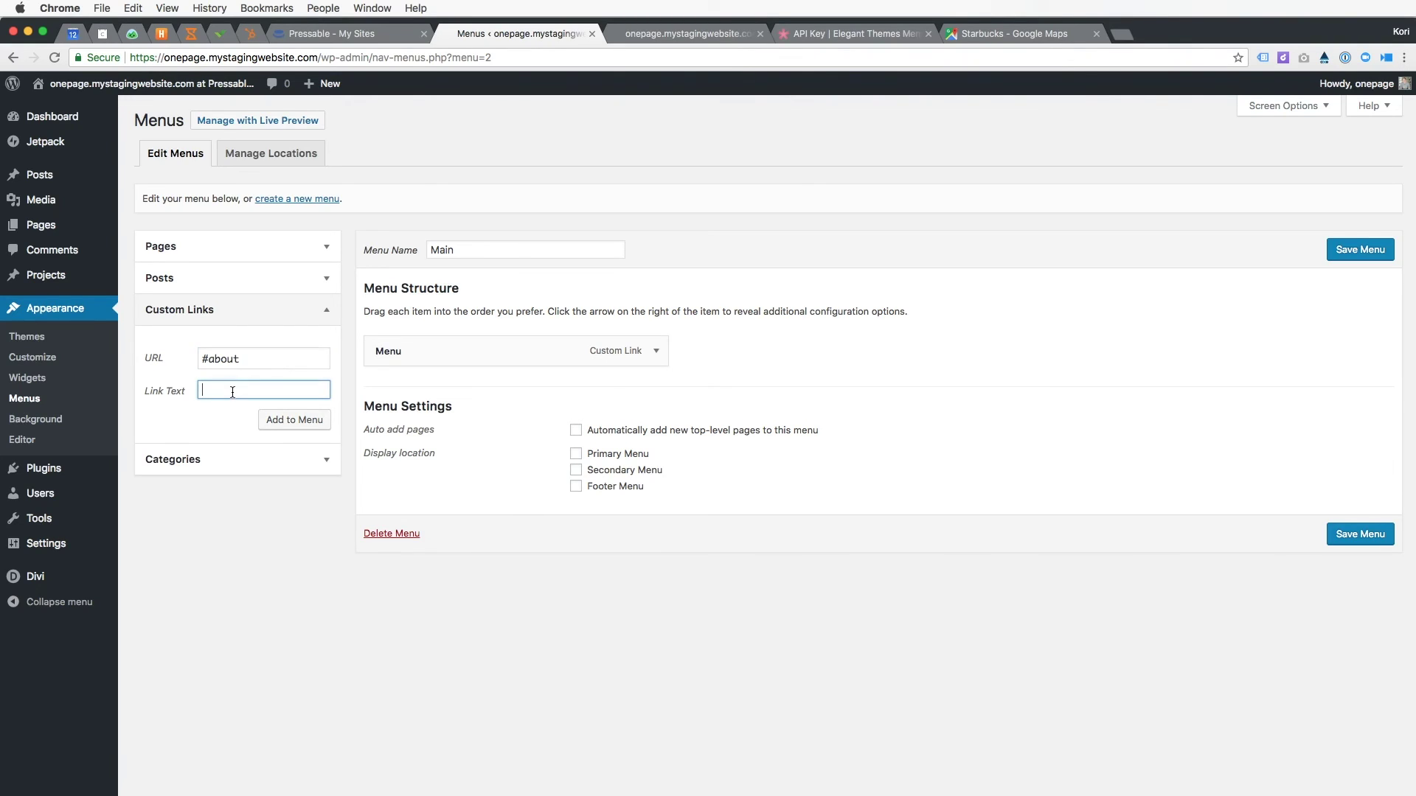
{"action": "left_click", "coordinate": [294, 420]}
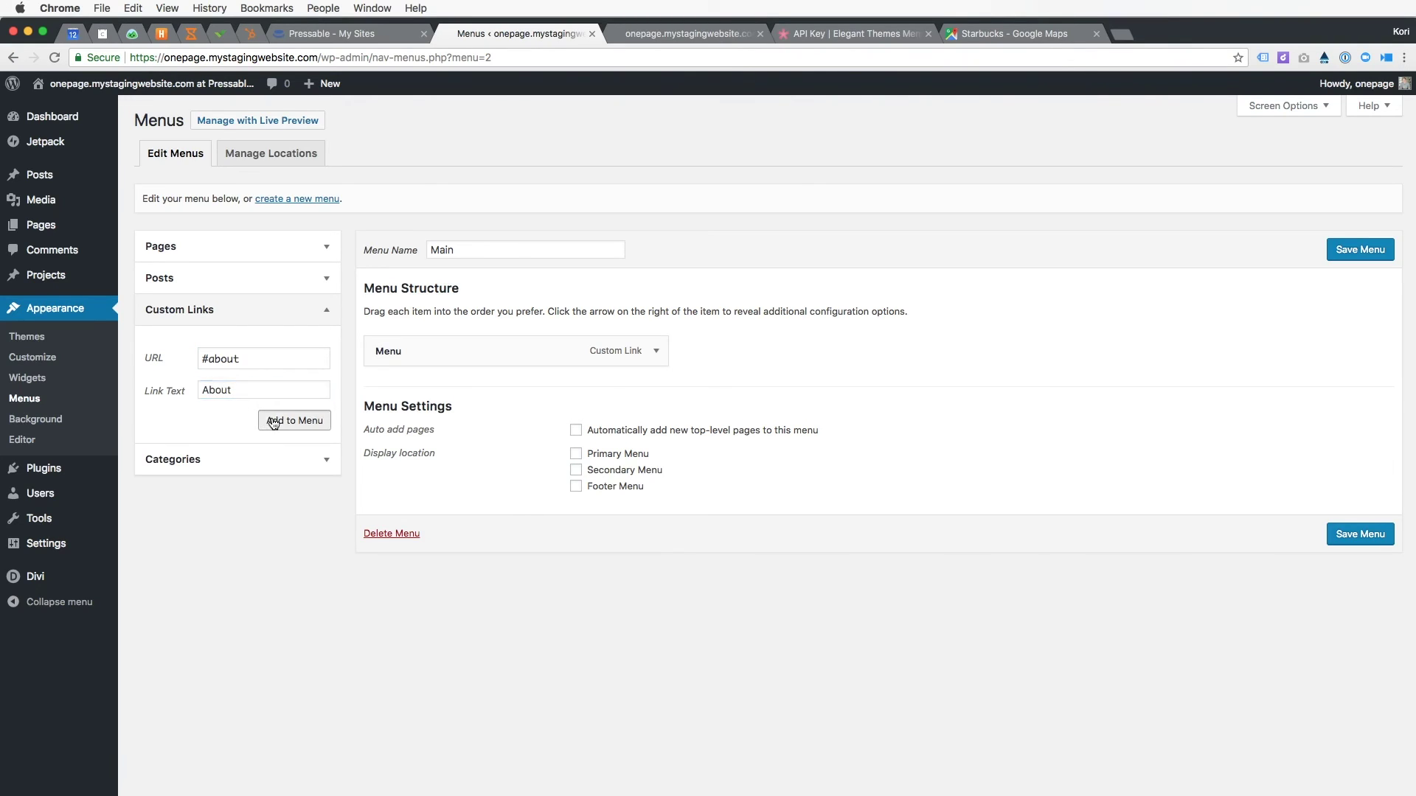
Add a custom link with the URL #contact and the link text Contact to the Main menu.
{"action": "triple_click", "coordinate": [263, 359]}
{"action": "type", "text": "#"}
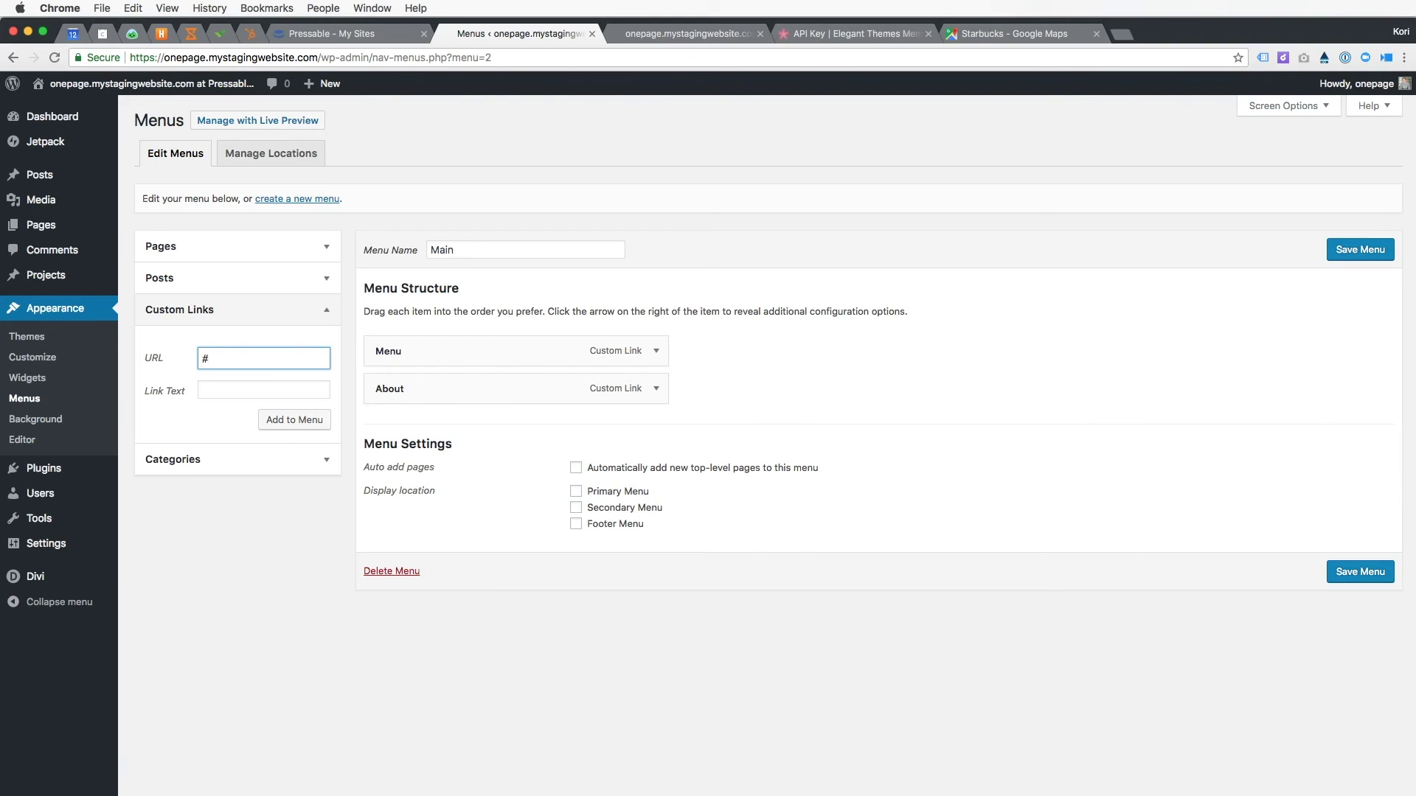
{"action": "type", "text": "contact"}
{"action": "left_click", "coordinate": [263, 389]}
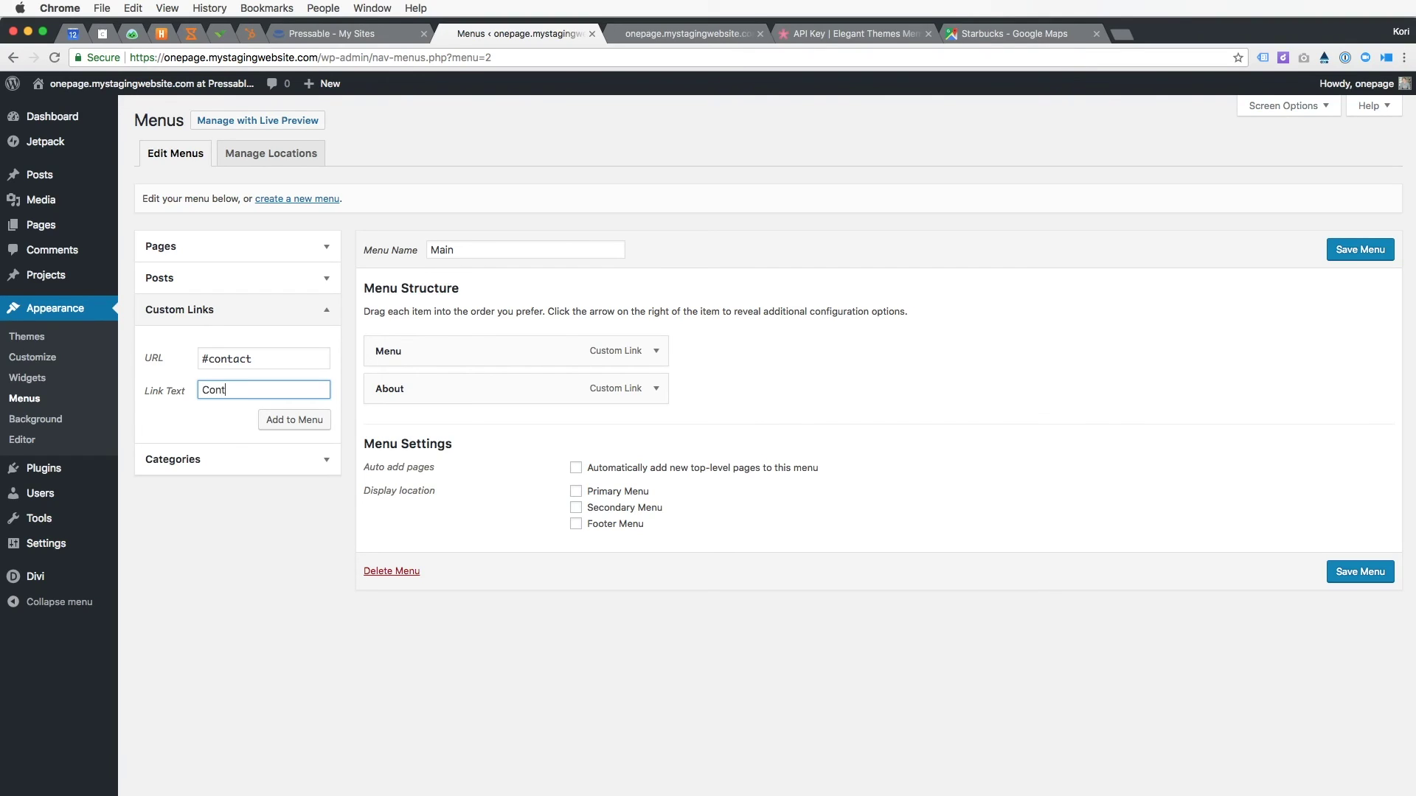
{"action": "left_click", "coordinate": [304, 421]}
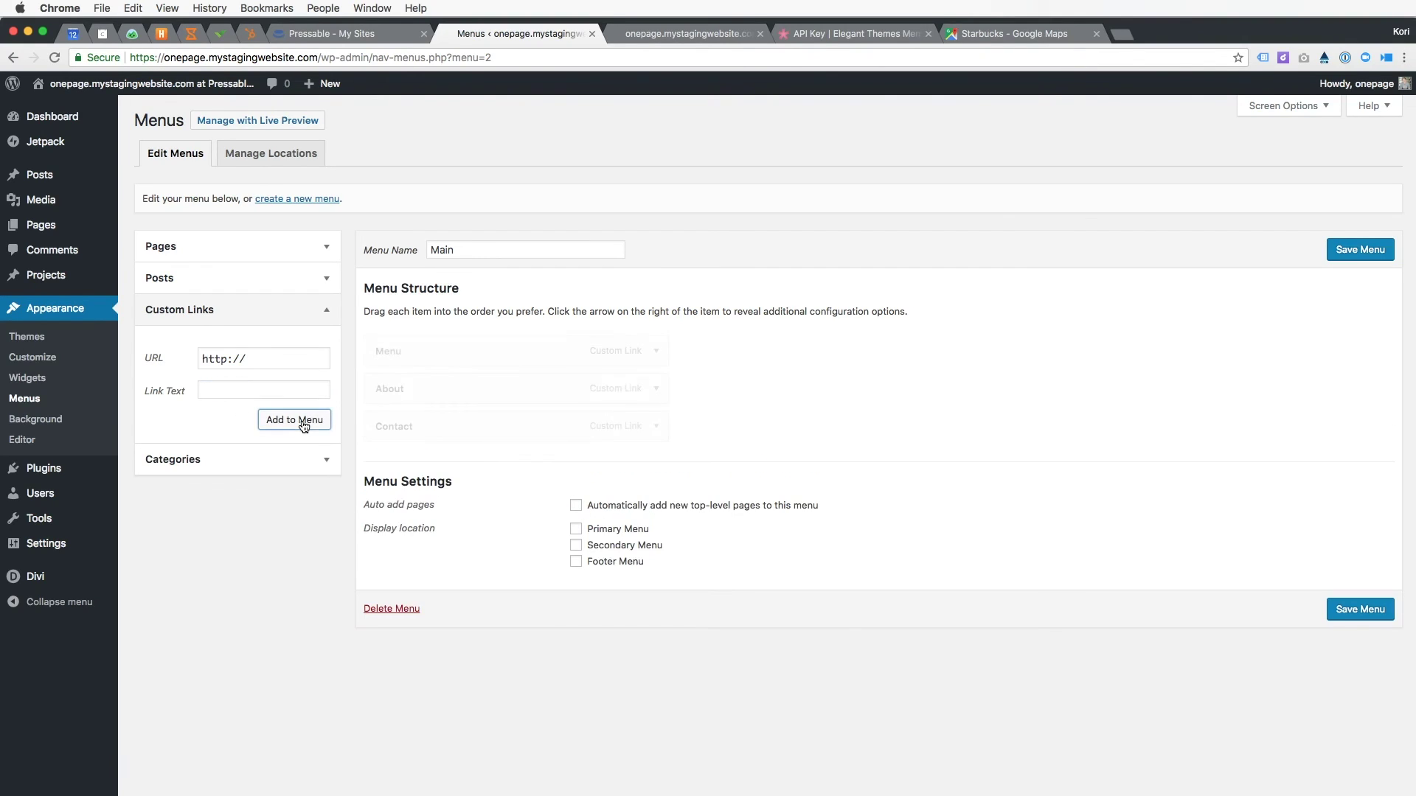
Assign the Main menu to the Primary Menu location, save it, and return to the site's page to check the header navigation.
{"action": "left_click", "coordinate": [617, 532]}
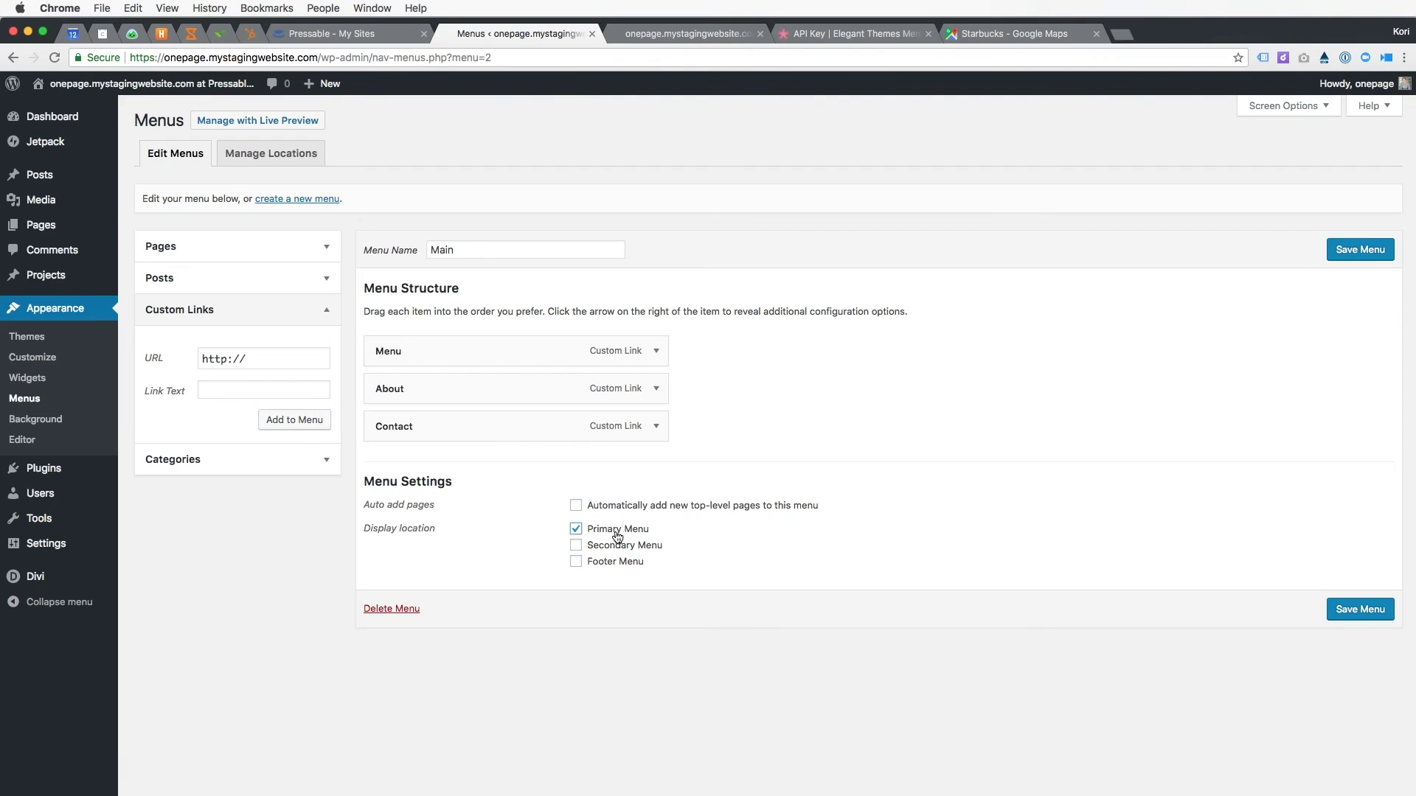
{"action": "left_click", "coordinate": [1360, 609]}
{"action": "left_click", "coordinate": [662, 37]}
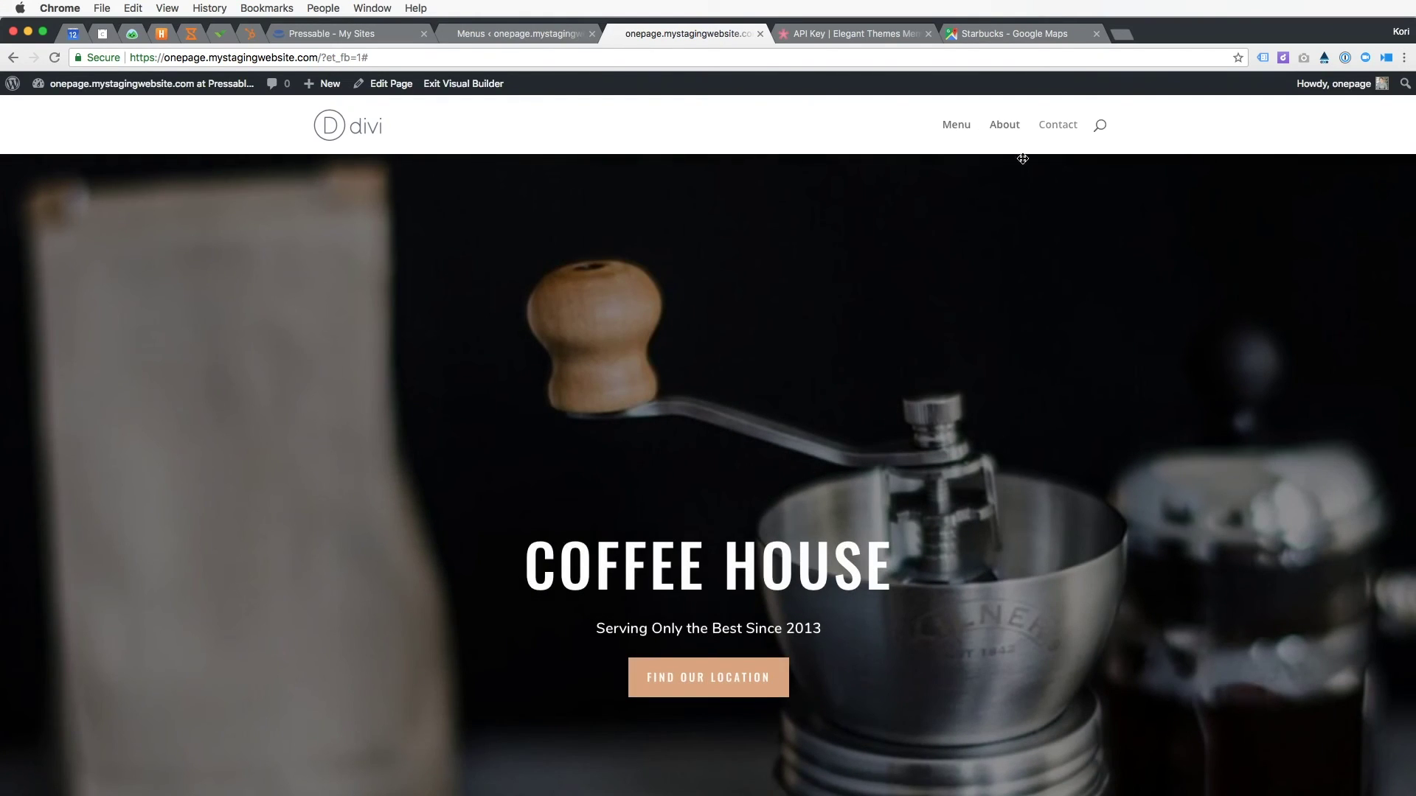
Test the Menu, About and Contact header links to check that each one jumps to its page section.
{"action": "left_click", "coordinate": [955, 131]}
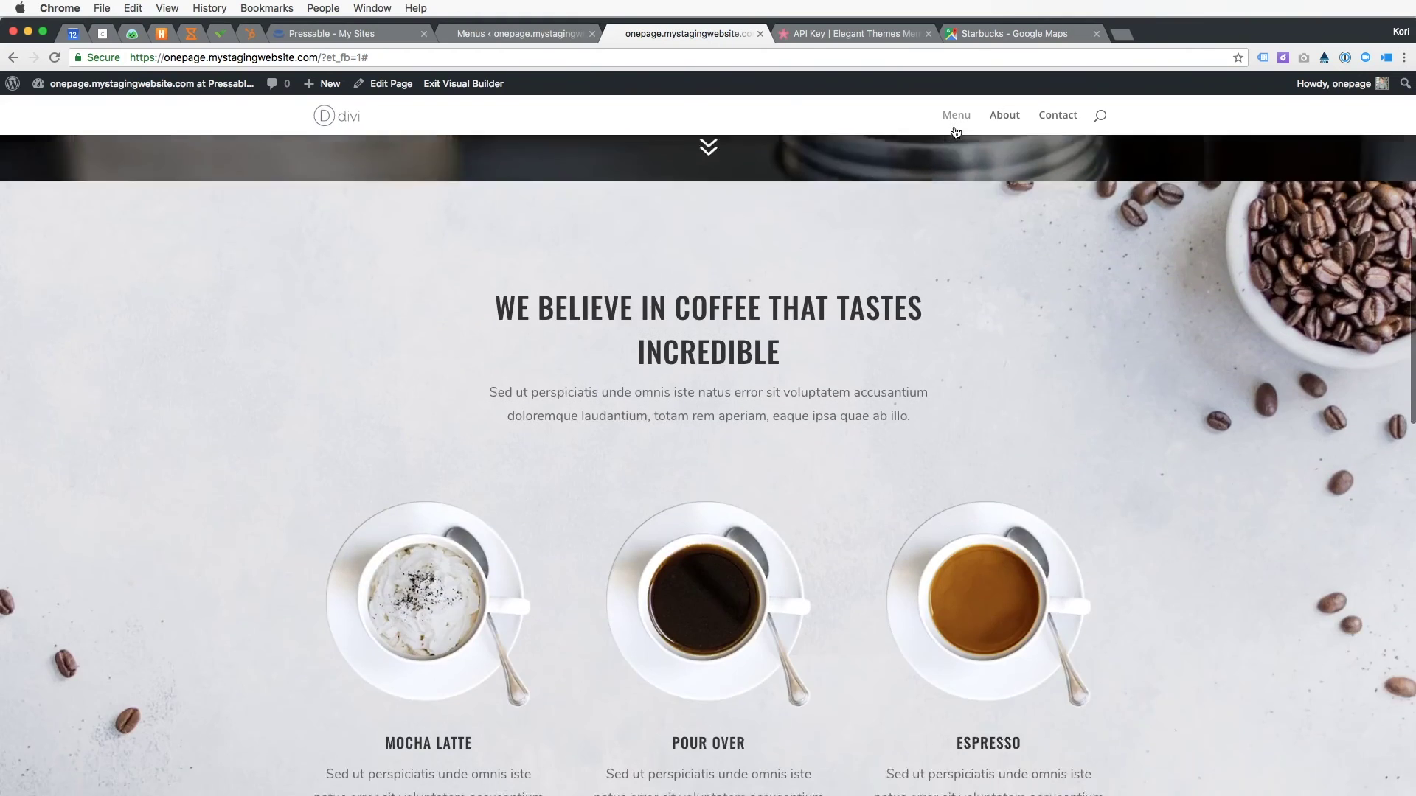
{"action": "left_click", "coordinate": [1005, 116]}
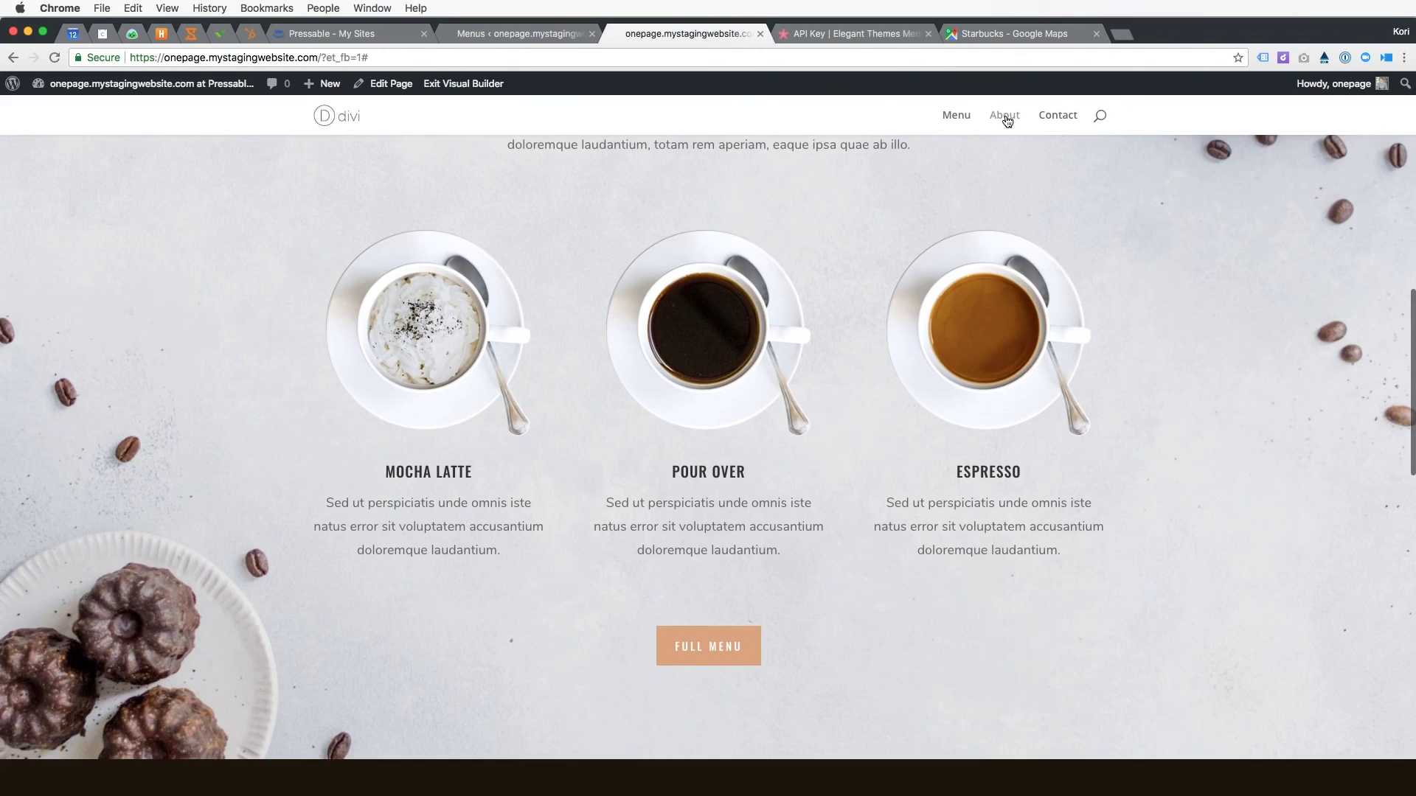
{"action": "left_click", "coordinate": [1053, 120]}
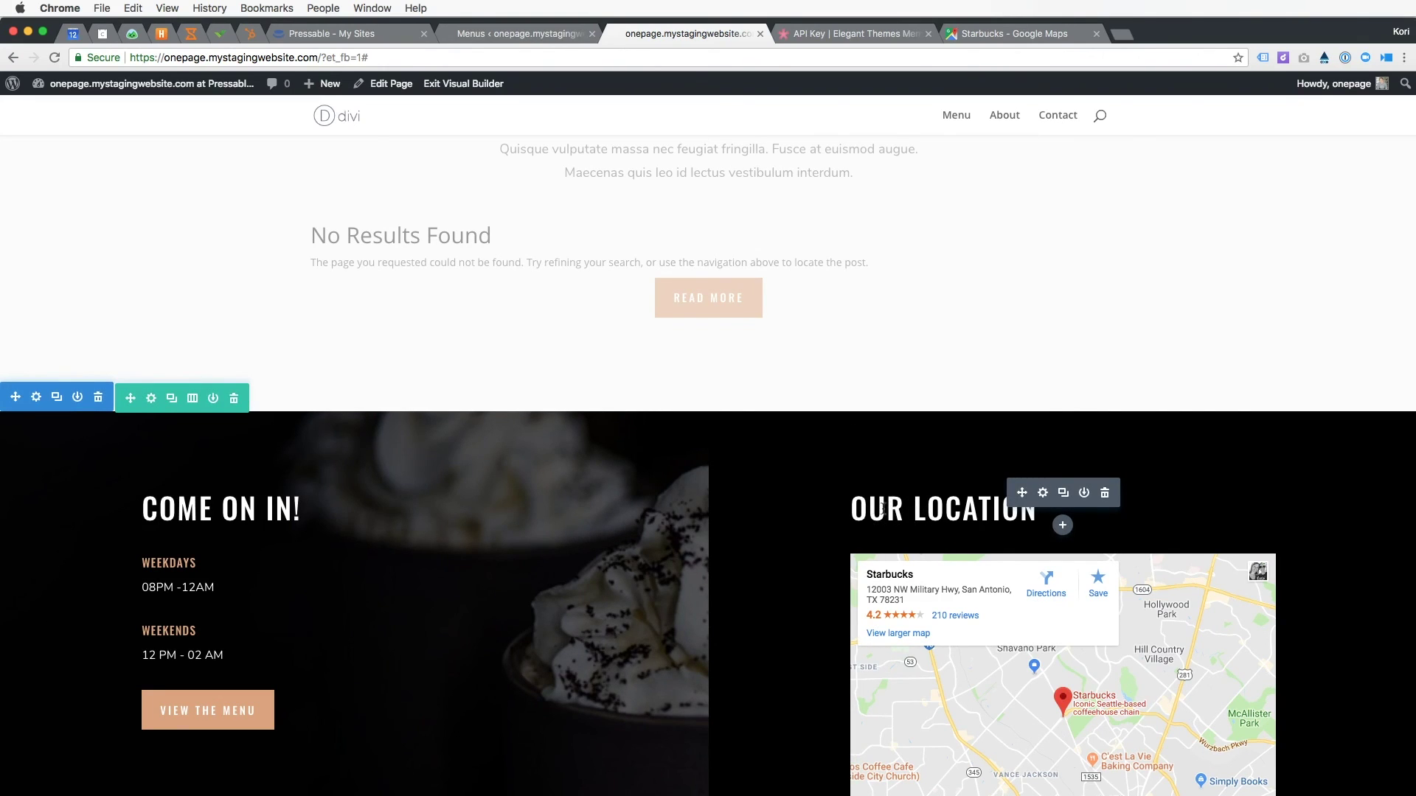
Set the URL of the fullwidth header's Find Our Location button to #contact and save the module settings.
{"action": "scroll", "coordinate": [691, 471], "scroll_direction": "up", "scroll_amount": 15}
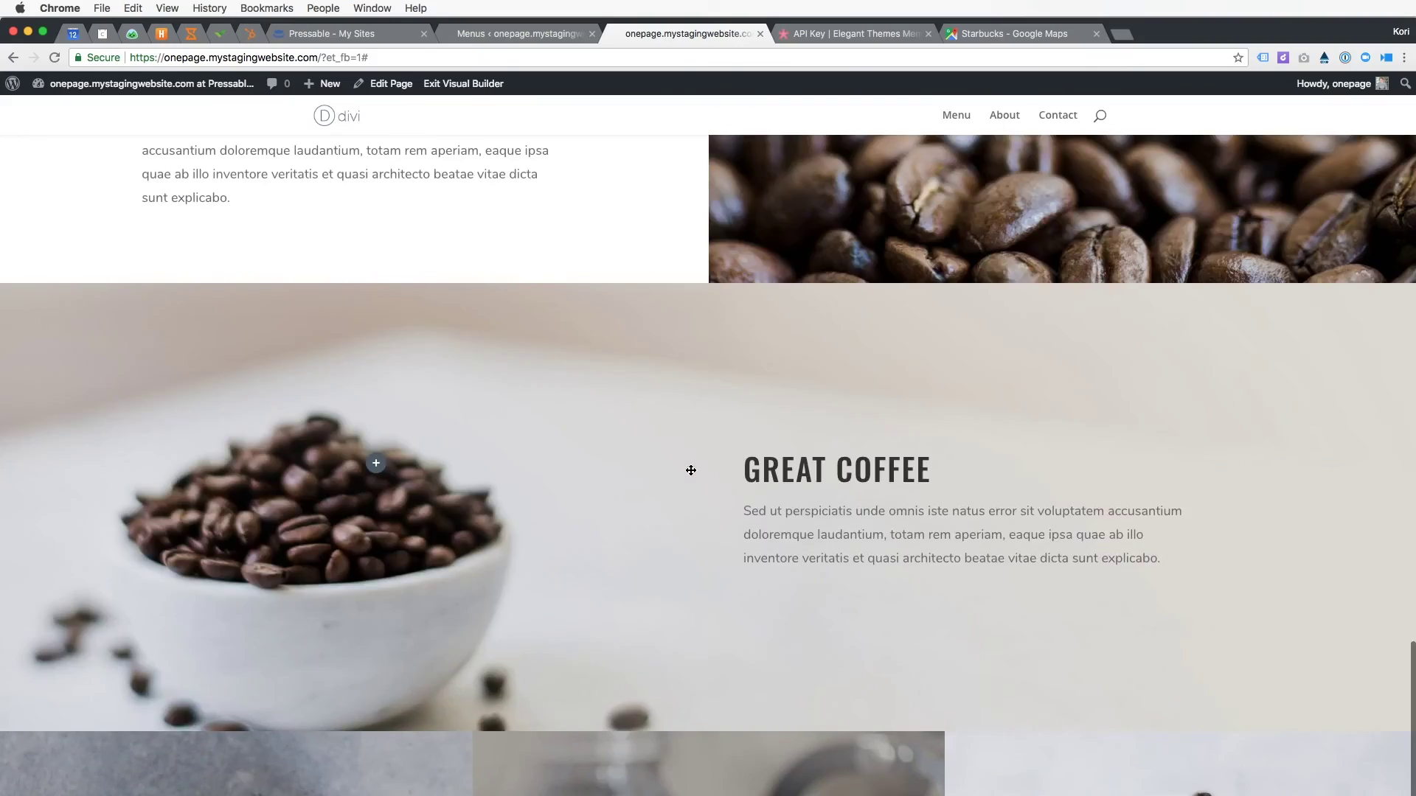
{"action": "scroll", "coordinate": [691, 470], "scroll_direction": "up", "scroll_amount": 10}
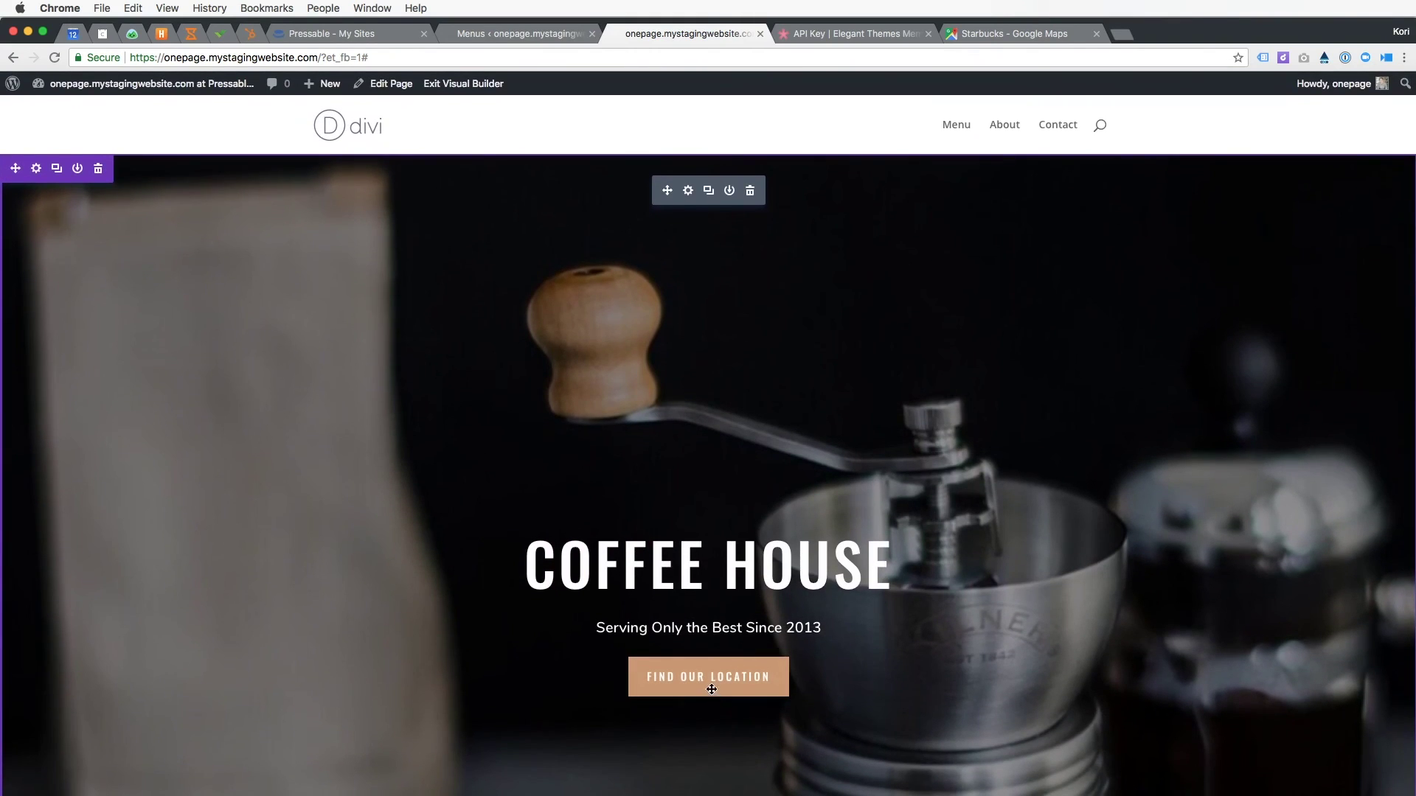
{"action": "left_click", "coordinate": [688, 190]}
{"action": "scroll", "coordinate": [160, 392], "scroll_direction": "down", "scroll_amount": 8}
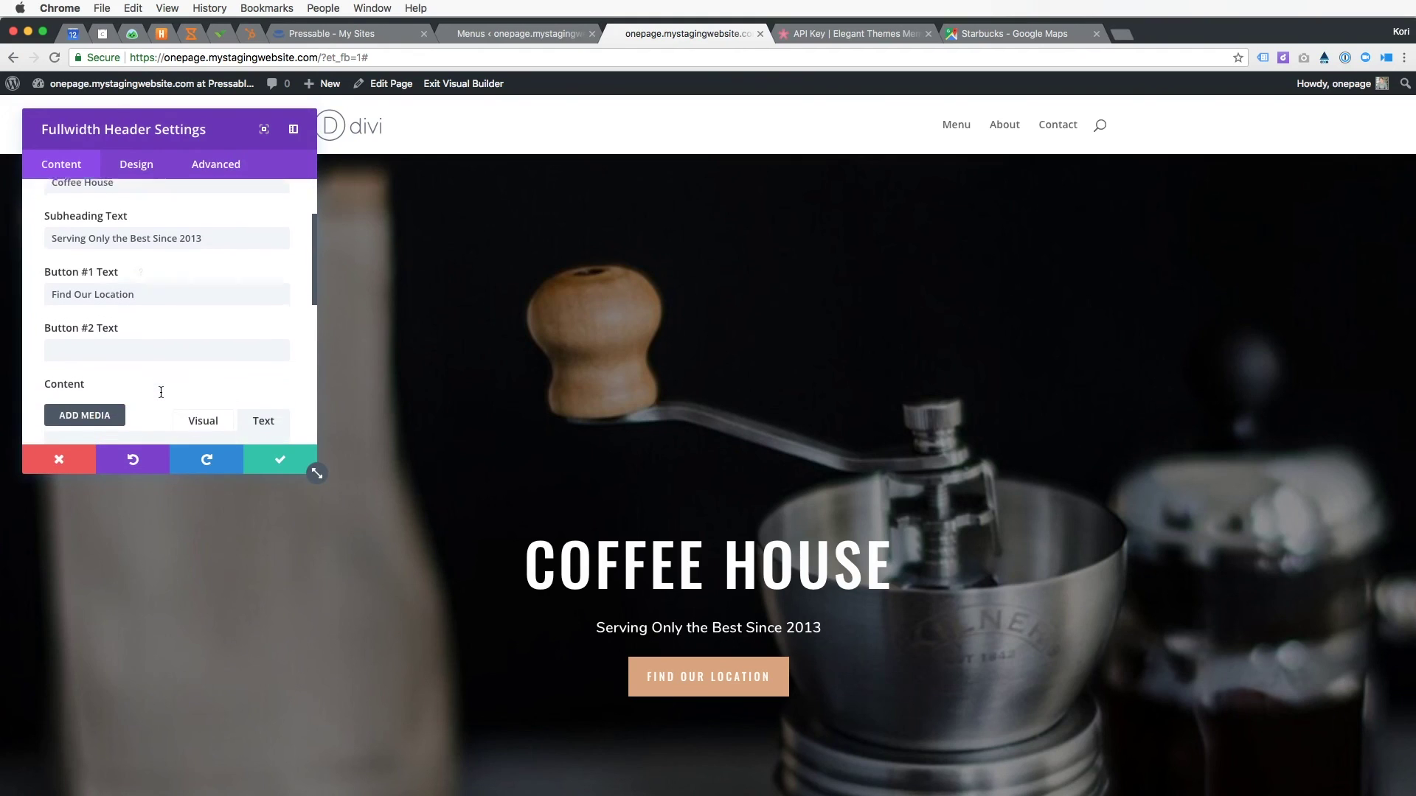
{"action": "left_click", "coordinate": [133, 361]}
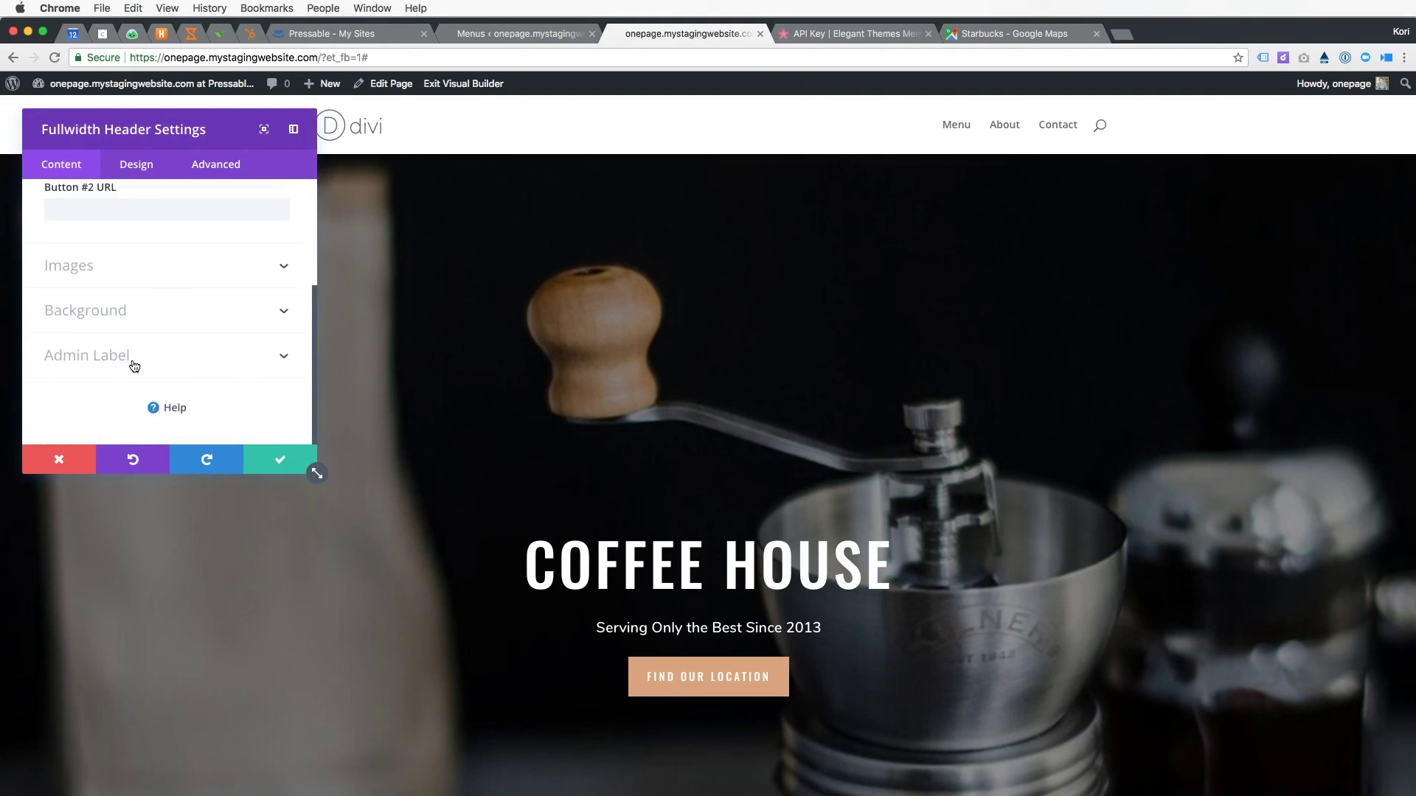
{"action": "left_click", "coordinate": [91, 251]}
{"action": "type", "text": "#contact"}
{"action": "left_click", "coordinate": [269, 461]}
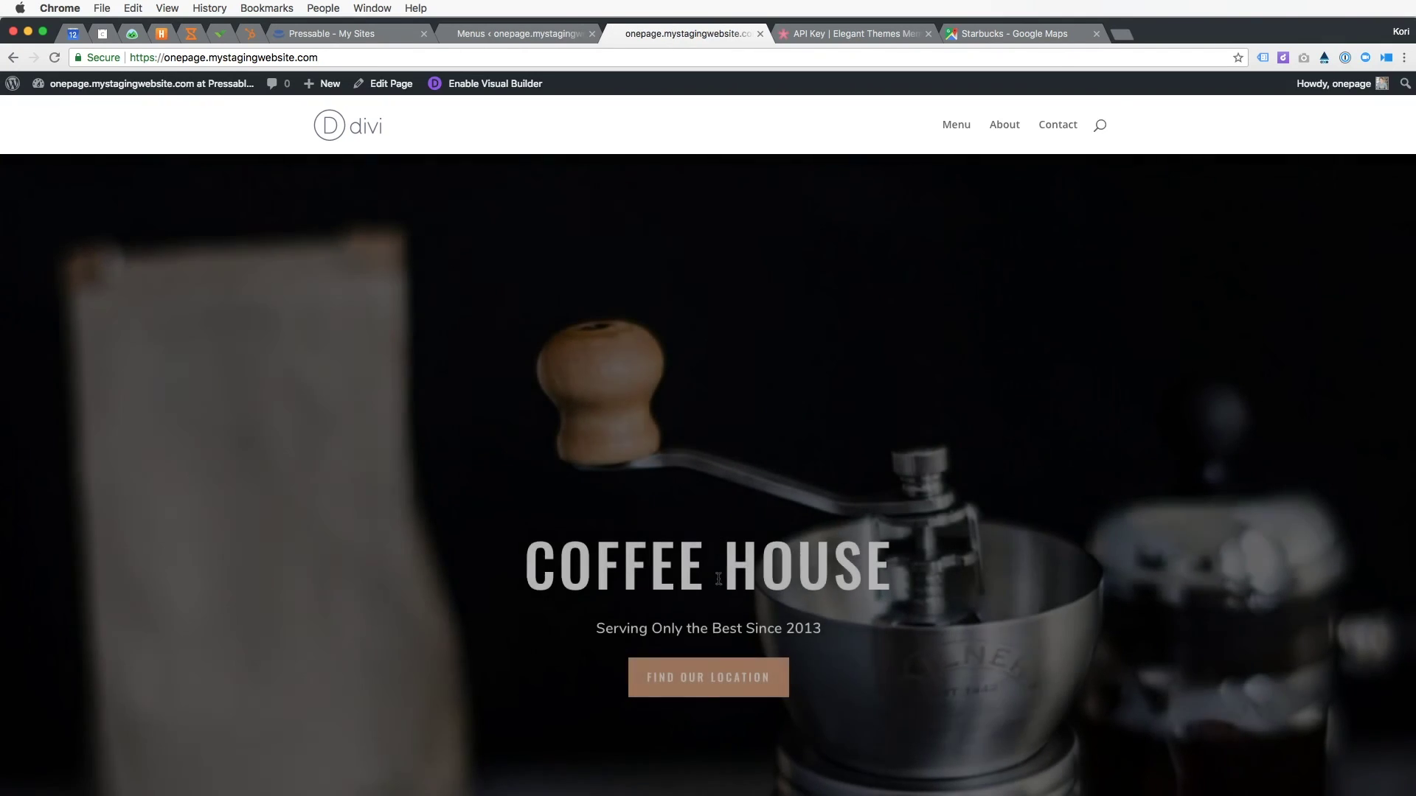
Test the Find Our Location button on the live page to check that it leads to the contact section.
{"action": "scroll", "coordinate": [708, 686], "scroll_direction": "down", "scroll_amount": 5}
{"action": "left_click", "coordinate": [708, 688]}
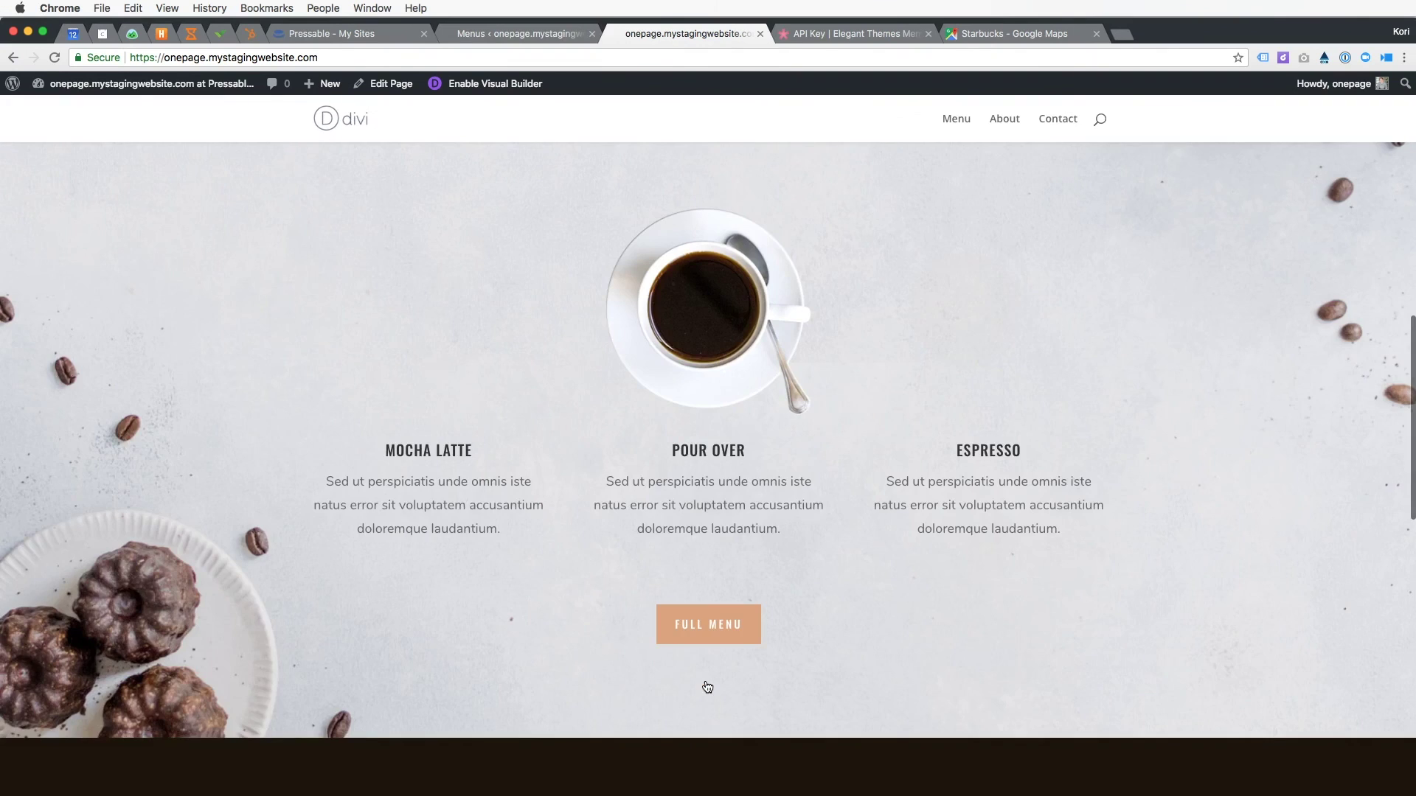
{"action": "scroll", "coordinate": [705, 680], "scroll_direction": "down", "scroll_amount": 10}
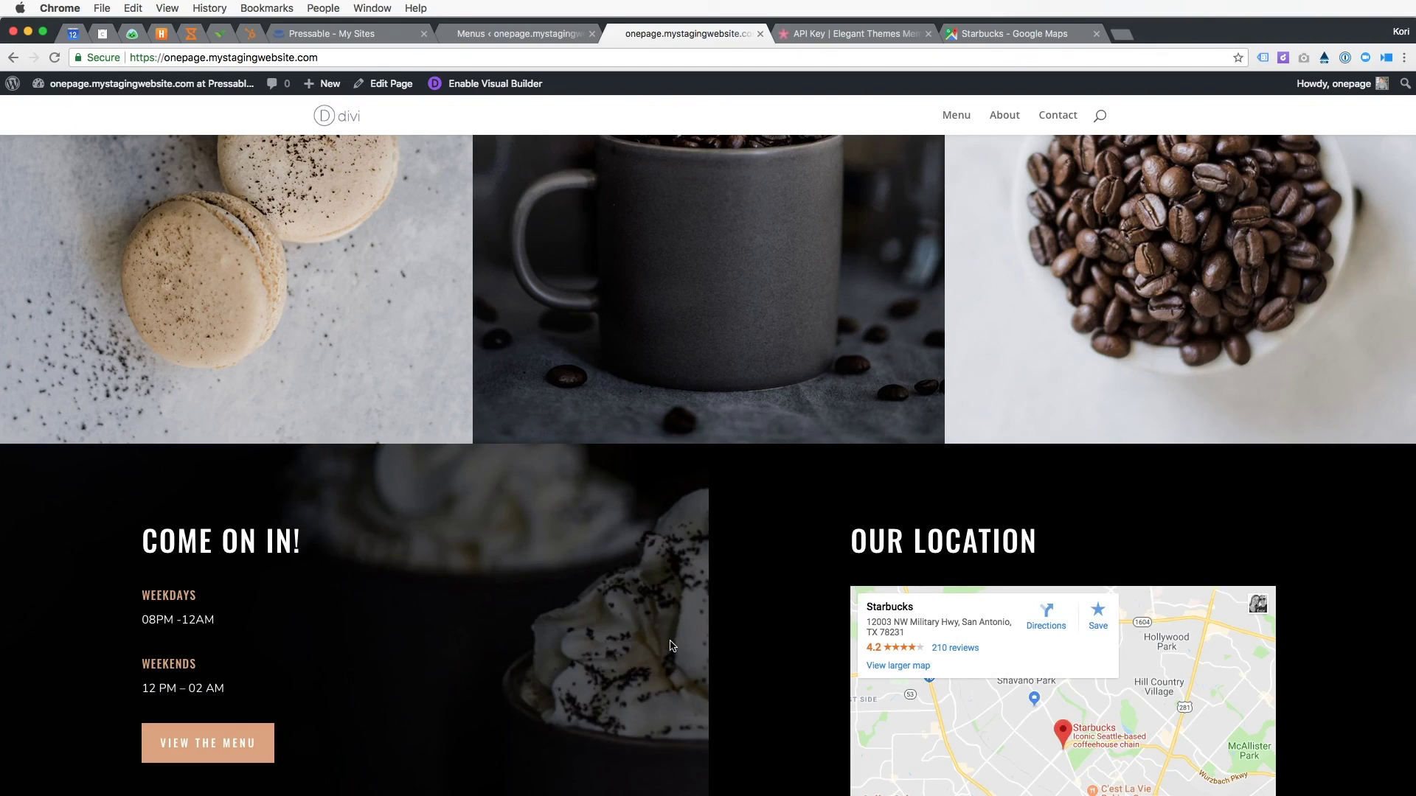
Test the About header link on the live page, then return to the Coffee House header.
{"action": "scroll", "coordinate": [679, 701], "scroll_direction": "up", "scroll_amount": 15}
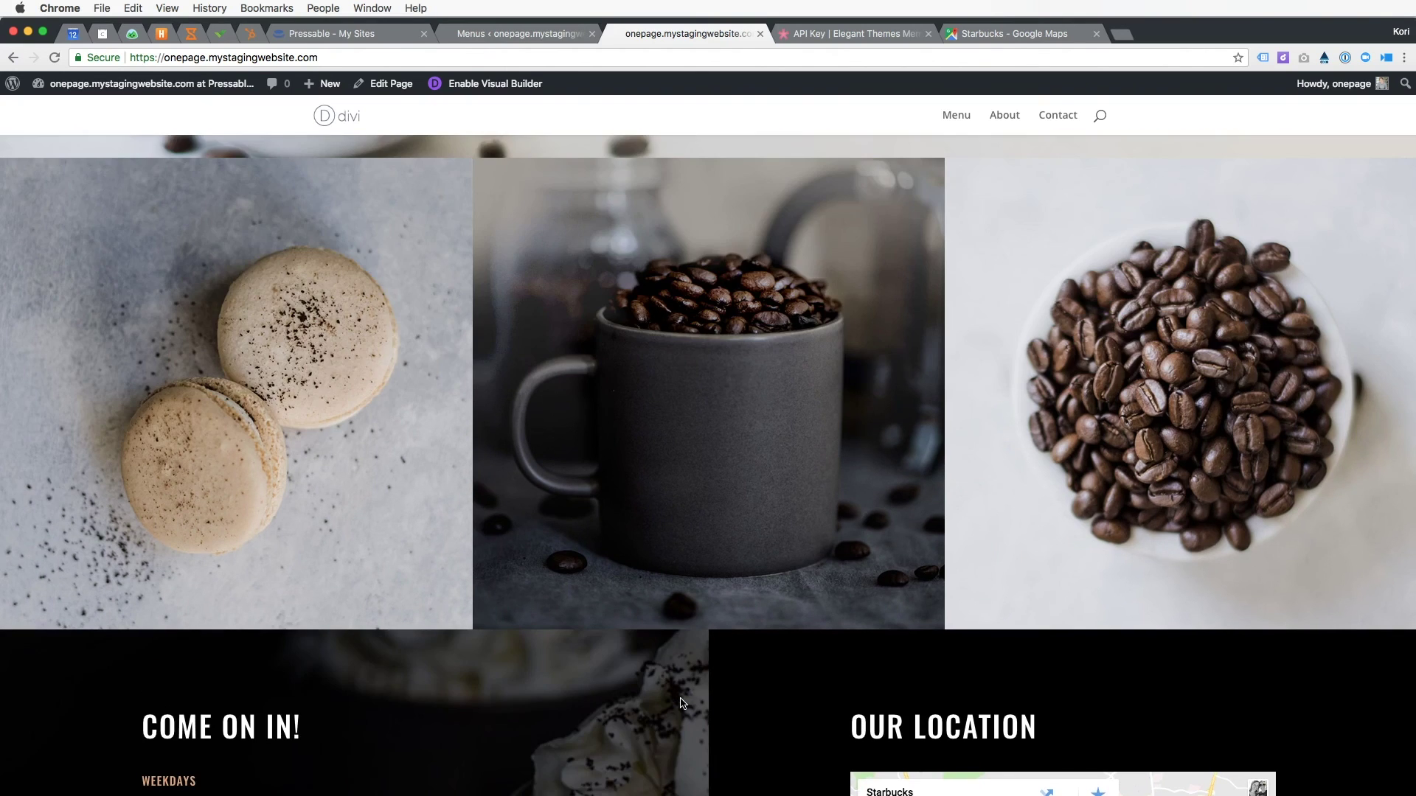
{"action": "scroll", "coordinate": [681, 702], "scroll_direction": "up", "scroll_amount": 10}
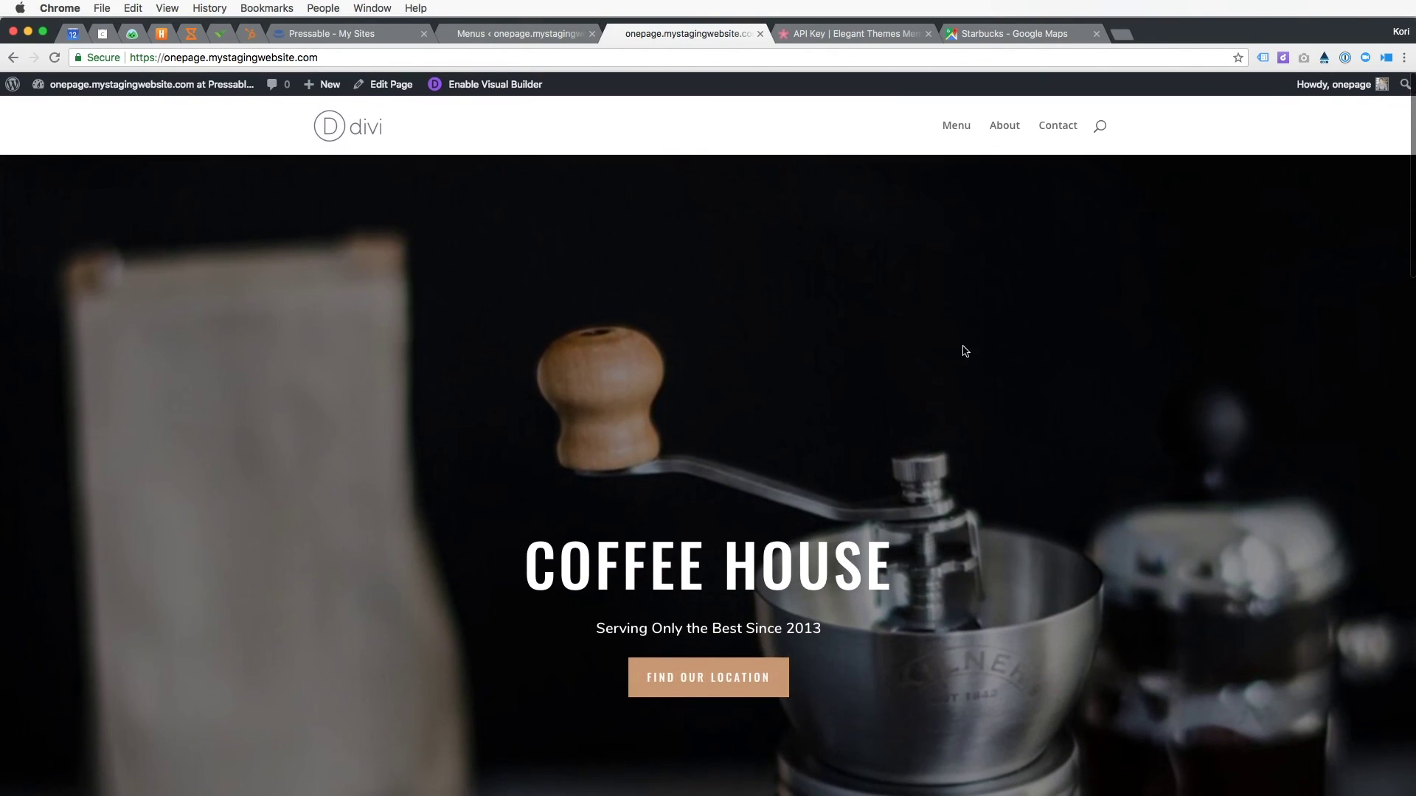
{"action": "left_click", "coordinate": [1000, 131]}
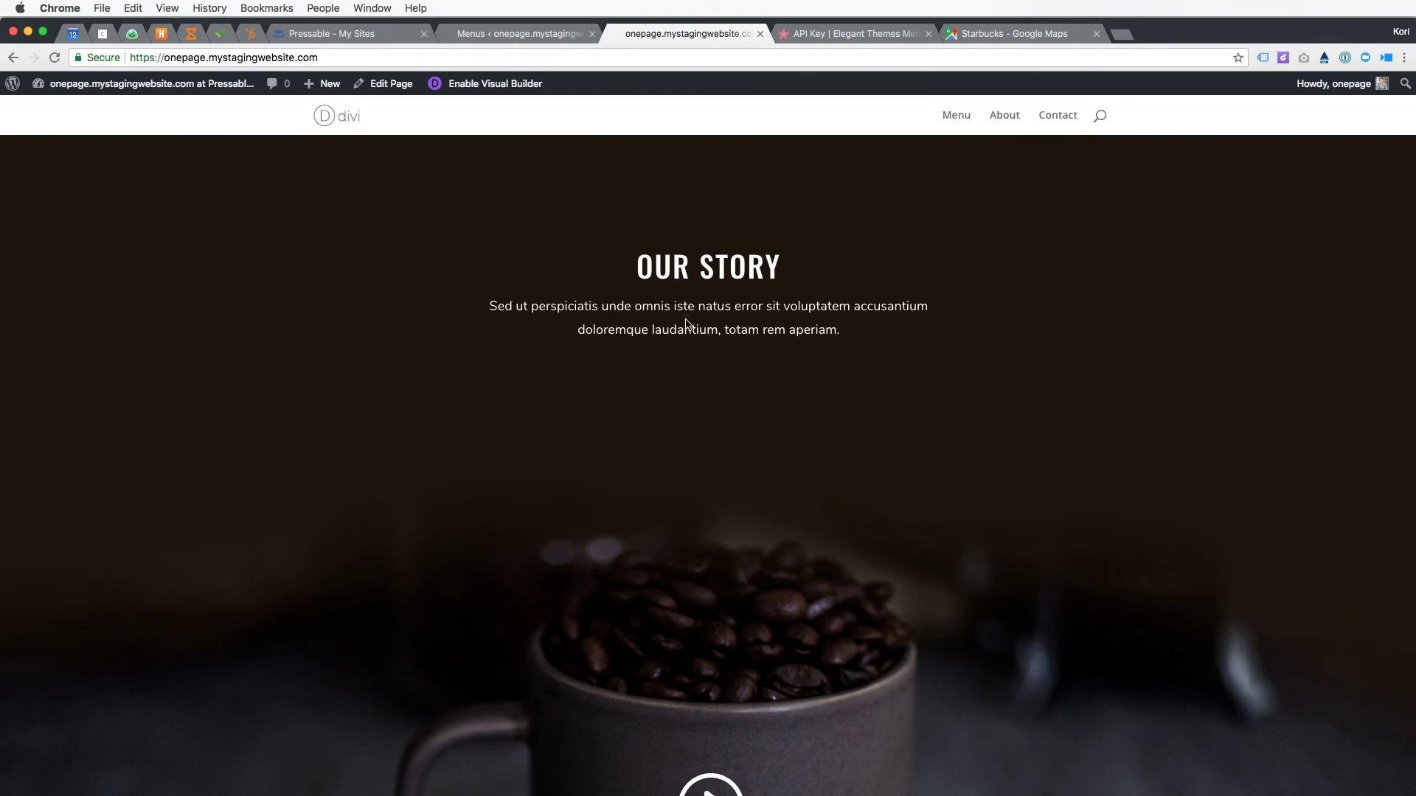
{"action": "scroll", "coordinate": [710, 291], "scroll_direction": "up", "scroll_amount": 15}
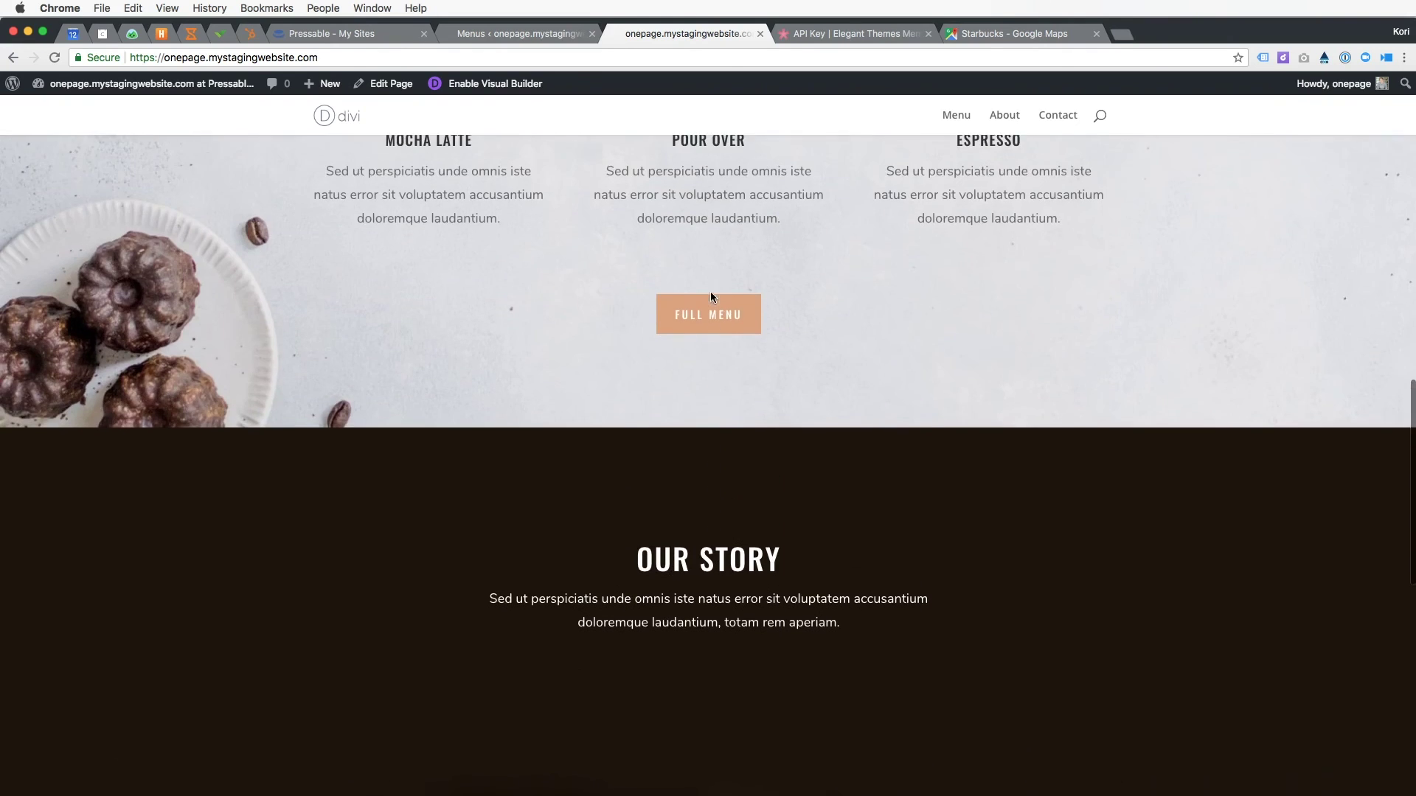
{"action": "scroll", "coordinate": [711, 293], "scroll_direction": "up", "scroll_amount": 10}
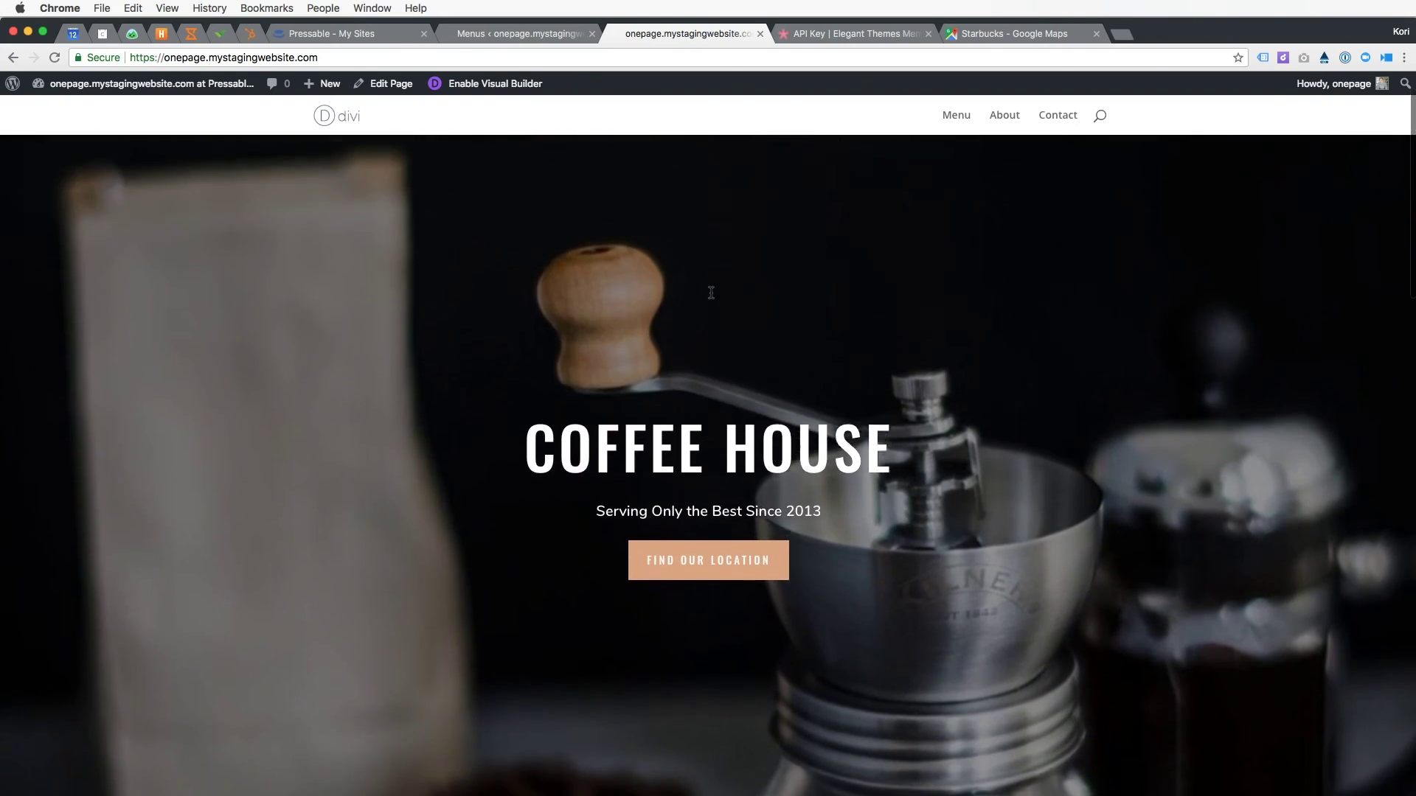